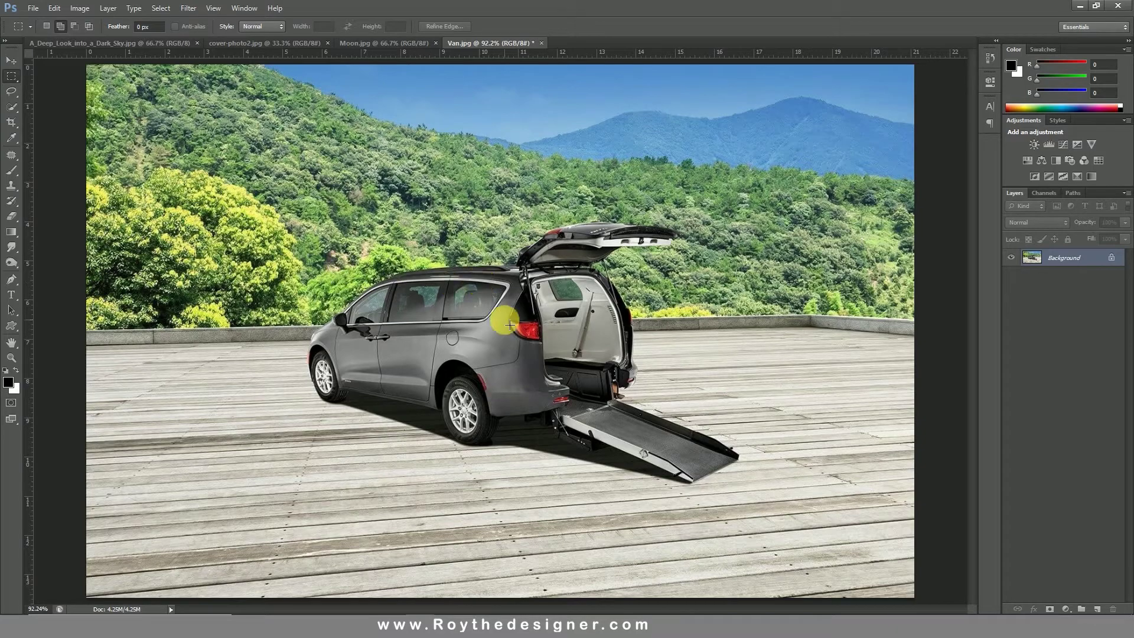
Start a Pen tool path along the top edge of the stone wall, from the image's left border to the van's hood
scroll(460, 308, "up", 5)
left_click_drag(456, 315, 833, 303)
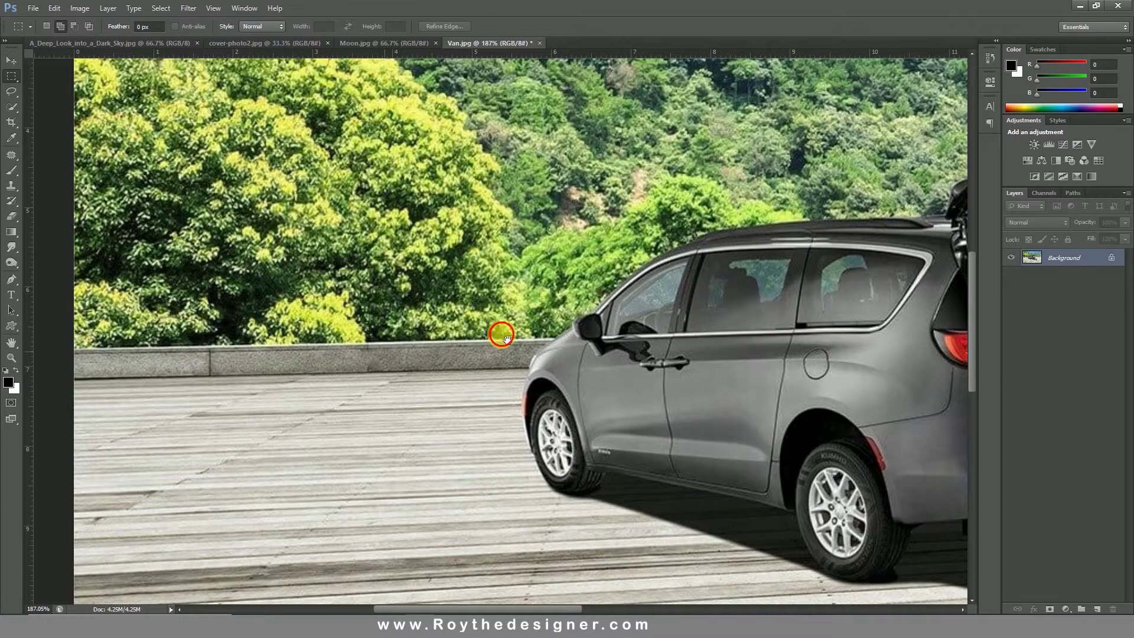
left_click_drag(501, 333, 662, 311)
left_click(527, 334, "ctrl")
left_click(526, 336, "ctrl")
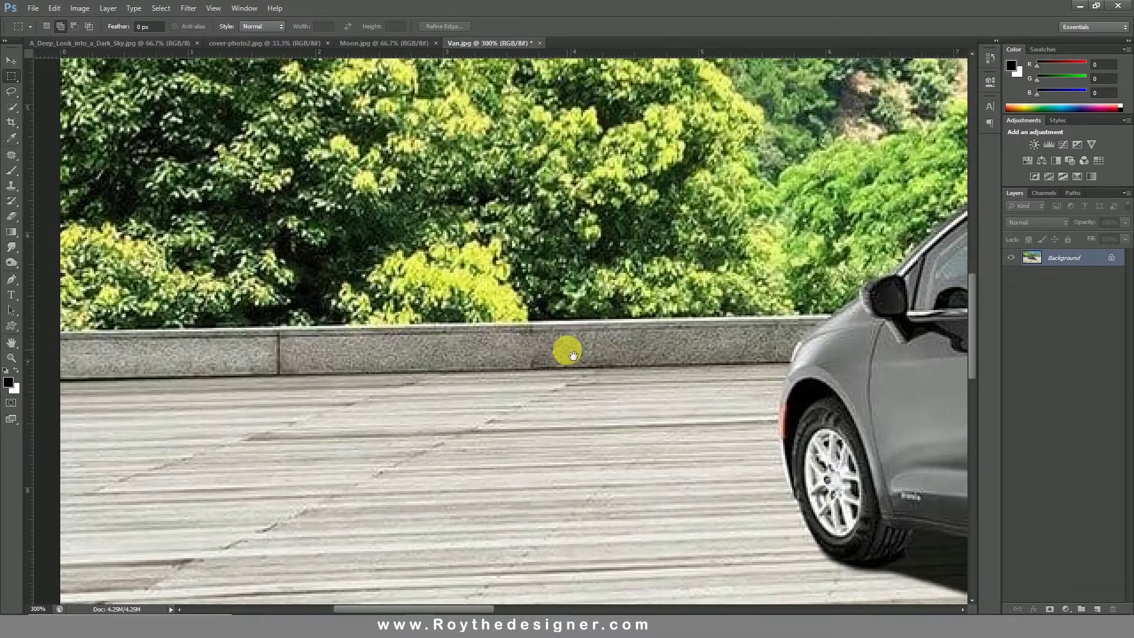
left_click(12, 280)
left_click_drag(223, 342, 386, 316)
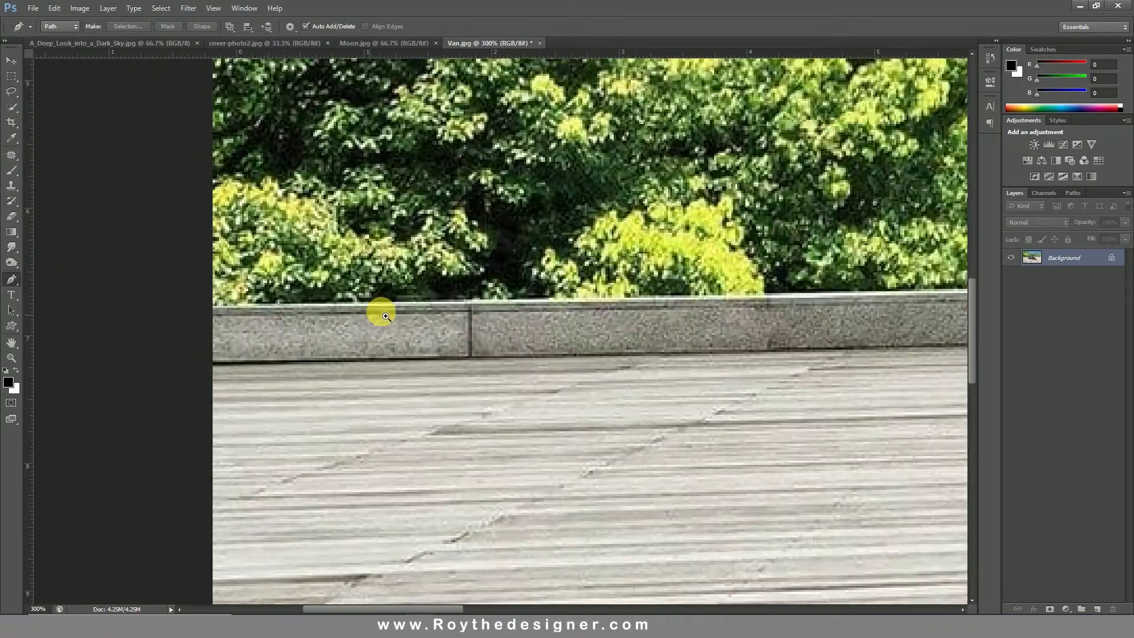
left_click(387, 316, "ctrl")
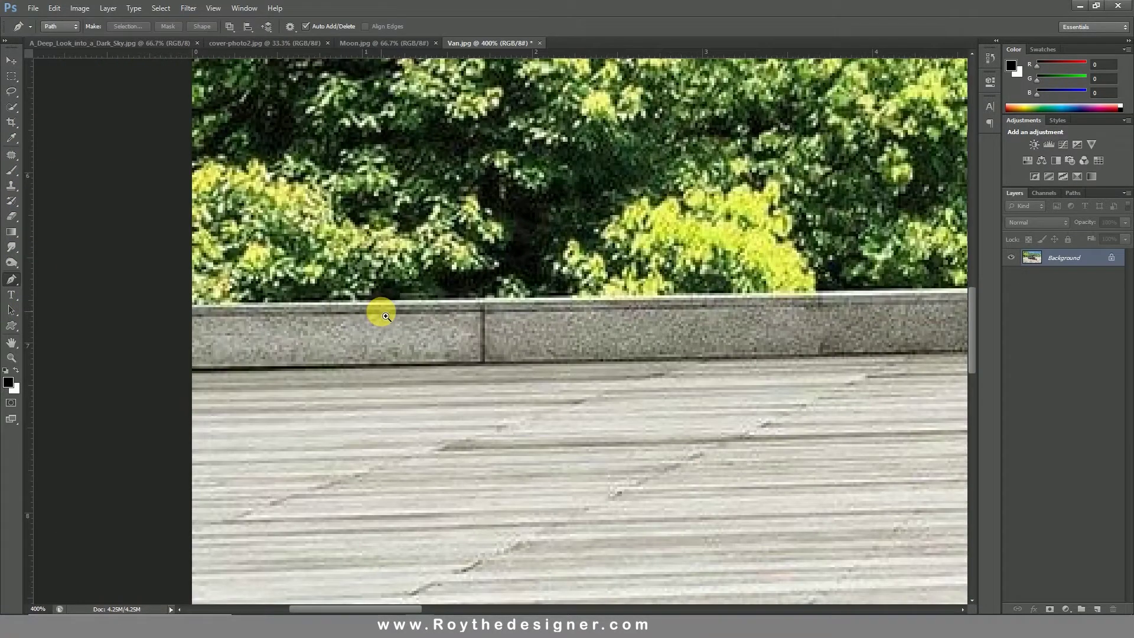
left_click(193, 308)
left_click_drag(626, 330, 354, 331)
left_click_drag(894, 313, 671, 314)
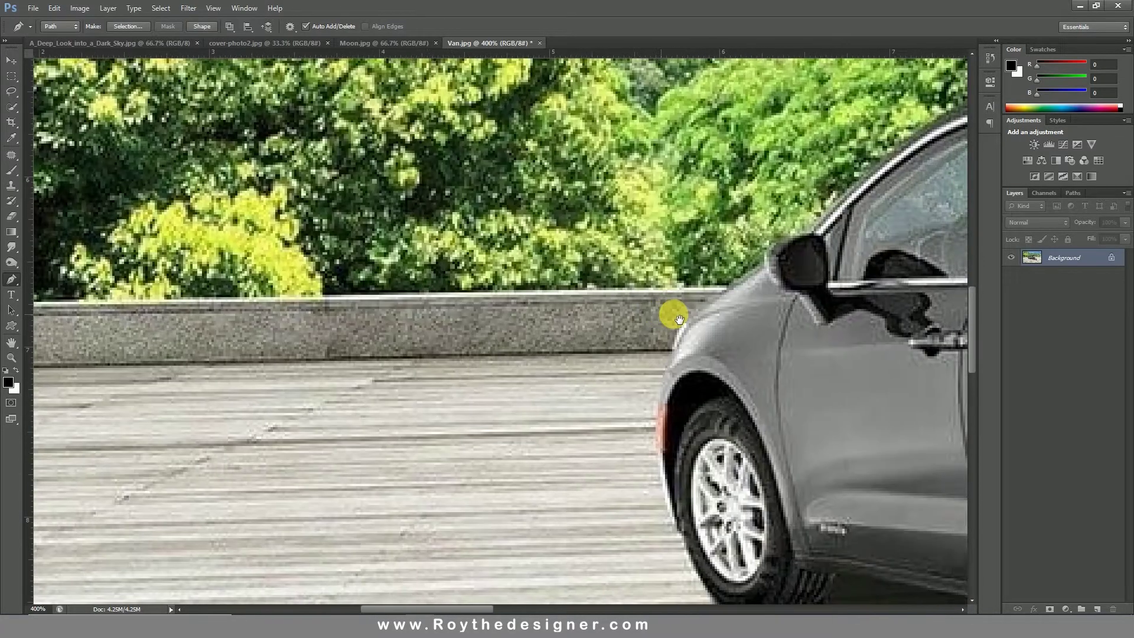
left_click(724, 290)
Continue the path from the hood past the side mirror and along the windshield pillar to the front of the roof
left_click(778, 285, "ctrl")
left_click(792, 282, "ctrl")
left_click_drag(794, 281, 736, 293)
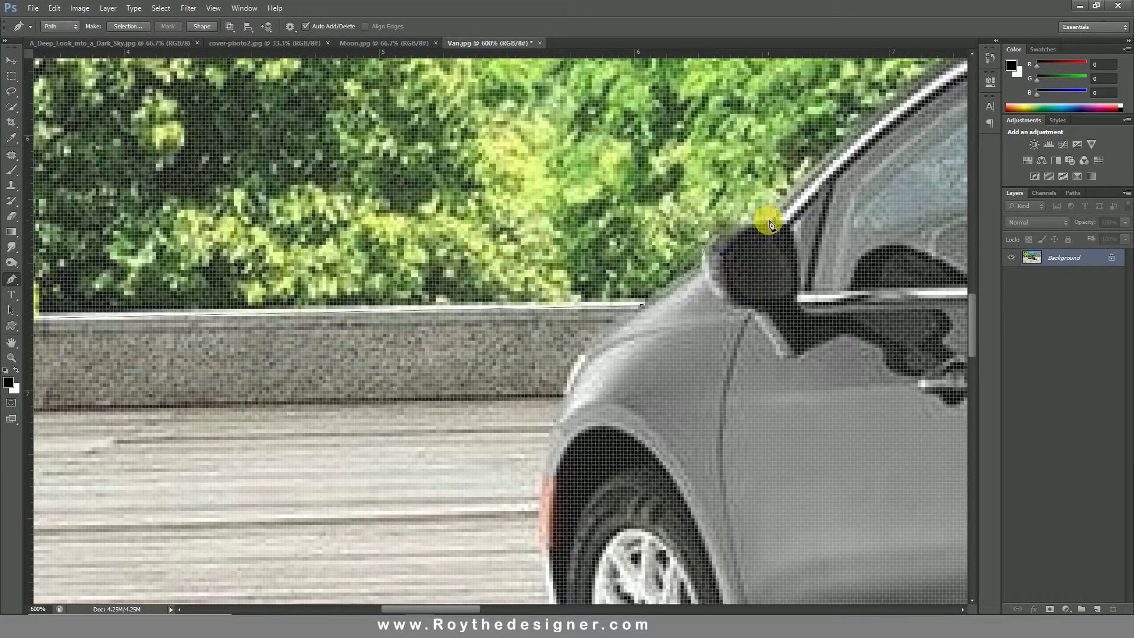
left_click(792, 175)
left_click_drag(792, 175, 329, 303)
left_click(572, 112)
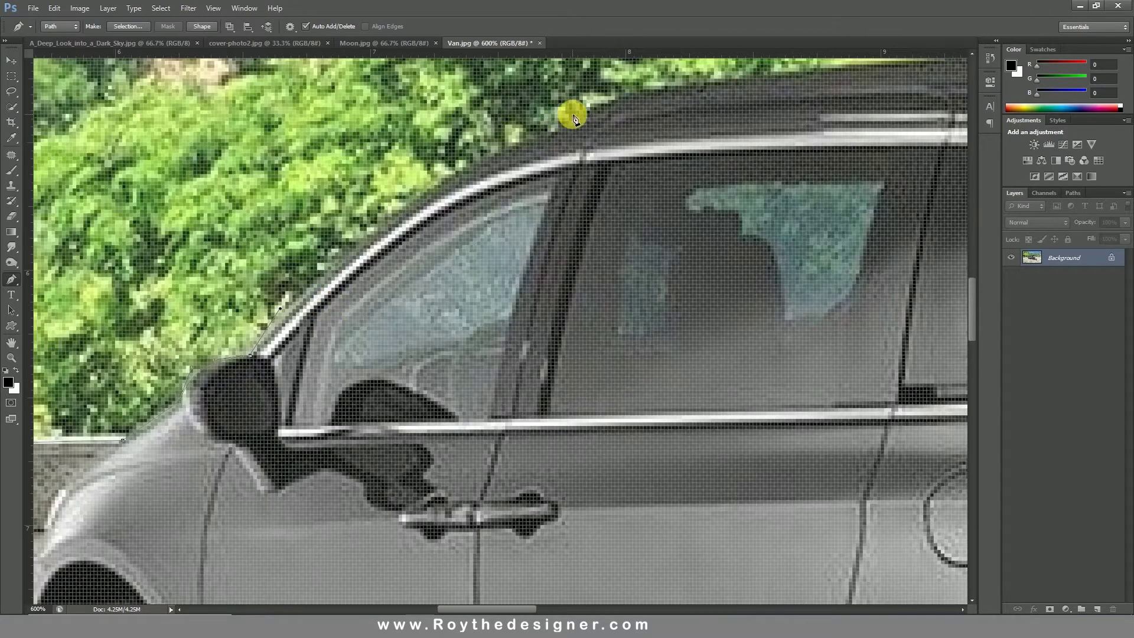
left_click_drag(572, 114, 541, 132)
Trace the van's roofline with curved path segments back to the hinge of the open tailgate
left_click_drag(906, 60, 643, 177)
left_click_drag(777, 172, 826, 169)
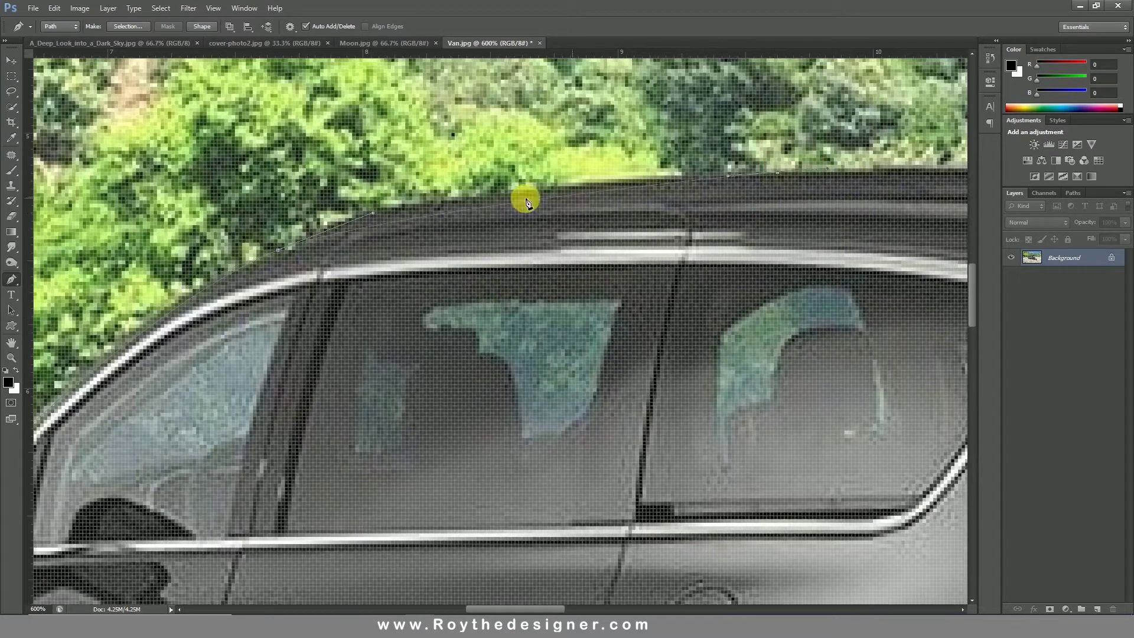
left_click_drag(735, 227, 608, 162)
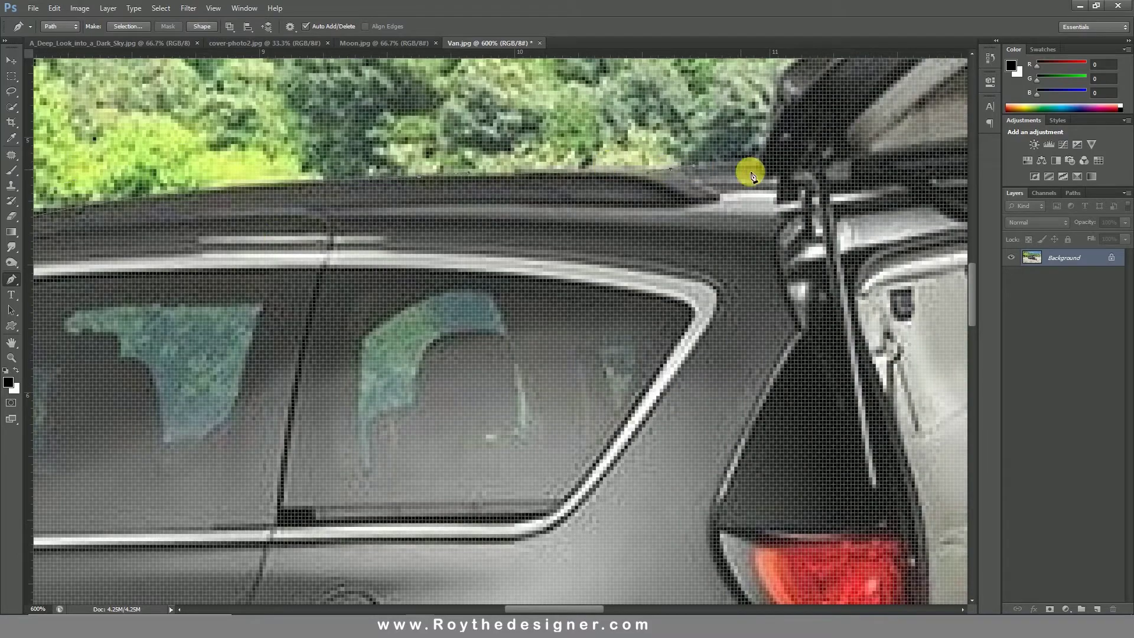
mouse_move(750, 169)
left_mouse_down()
mouse_move(544, 207)
mouse_move(577, 290)
left_mouse_up()
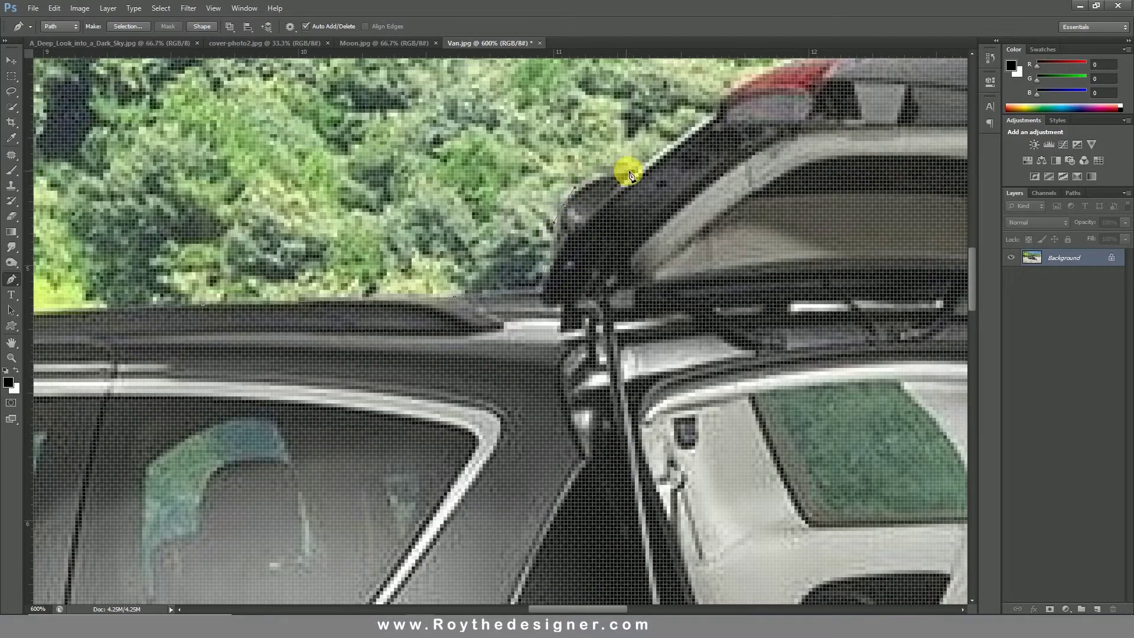
Trace the path up the outer edge of the raised tailgate, from its hinge past the red light
left_click(629, 171)
left_click_drag(583, 211, 340, 337)
left_click_drag(465, 239, 476, 226)
left_click_drag(589, 169, 633, 162)
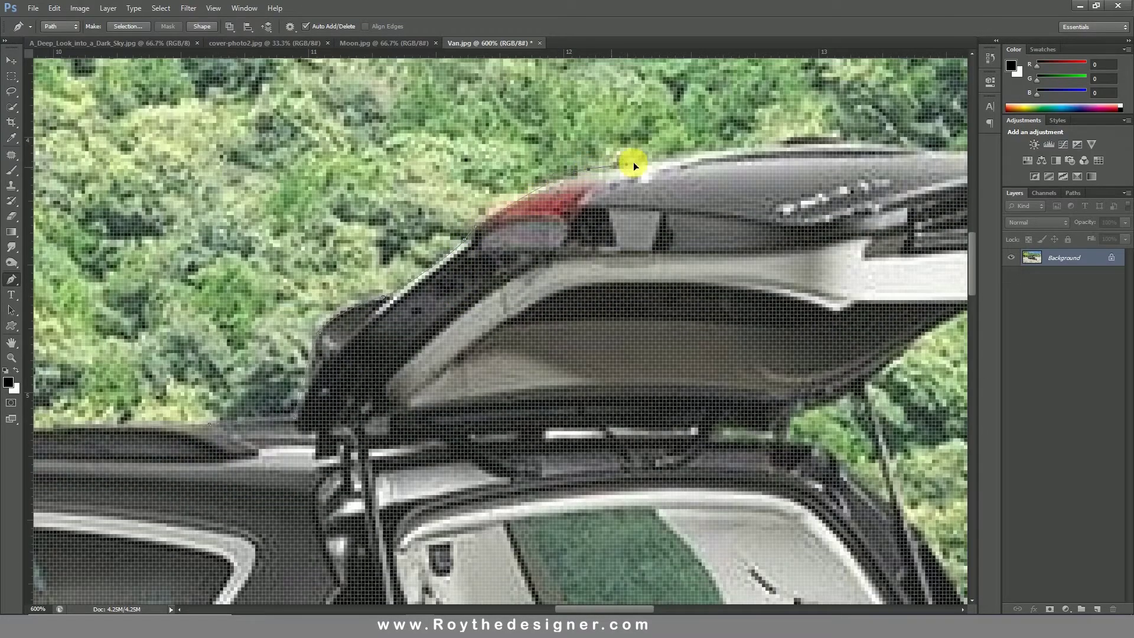
Follow the tailgate's upper edge with curved anchor points and bring the path around its rear tip
left_click_drag(539, 228, 377, 330)
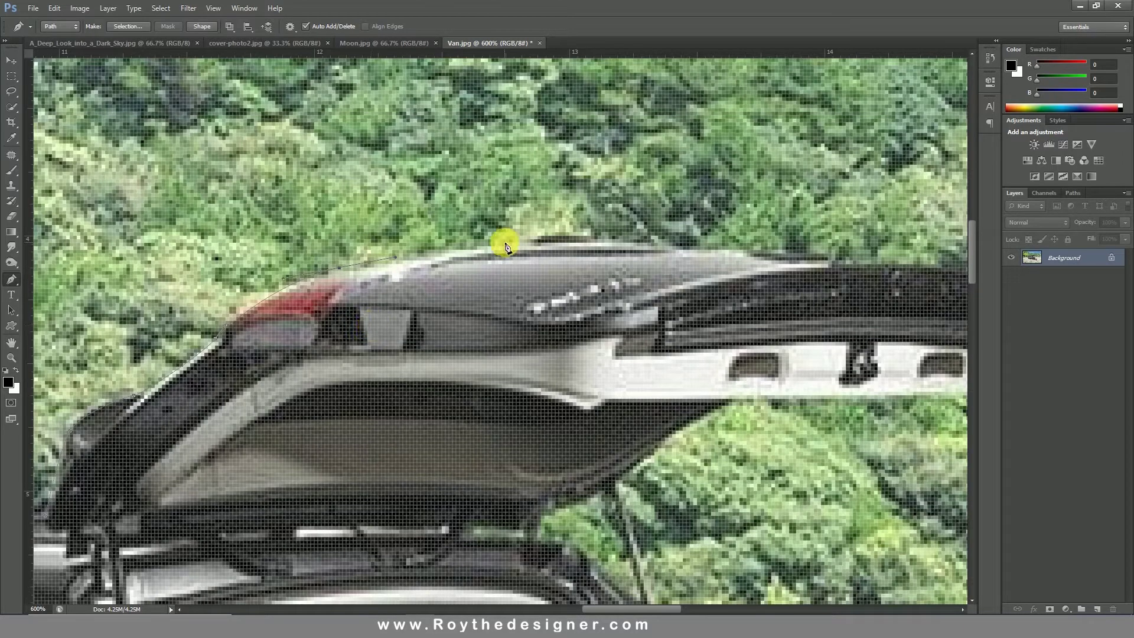
left_click_drag(626, 239, 653, 240)
left_click_drag(711, 246, 725, 248)
left_click_drag(787, 268, 584, 230)
left_click_drag(633, 233, 628, 256)
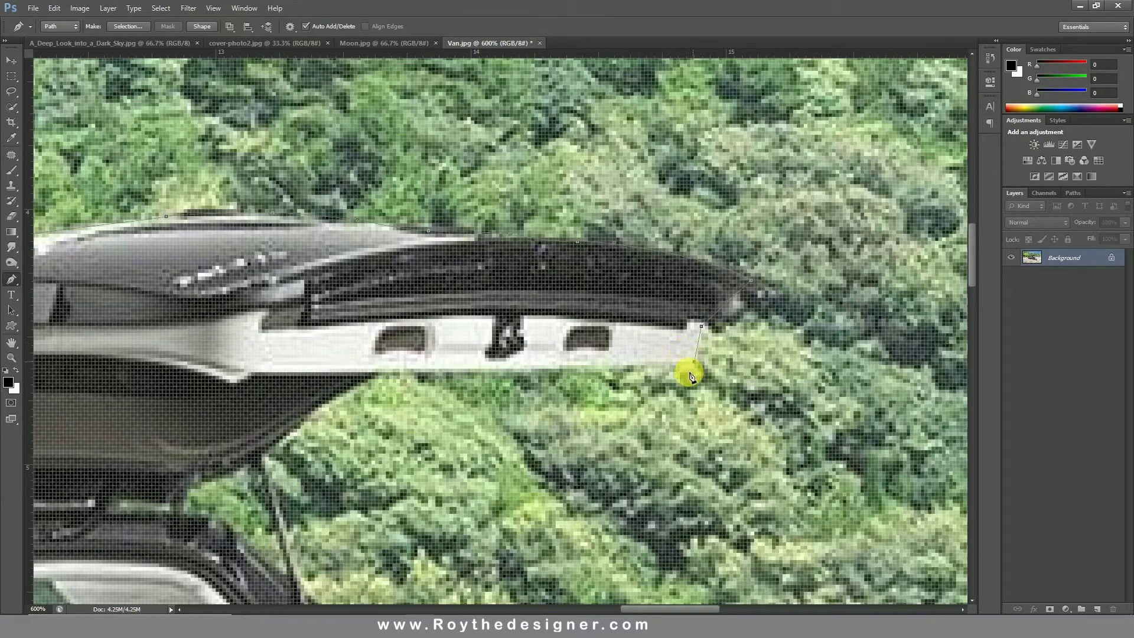
Trace the tailgate's underside to the top of the support strut, replacing the misplaced anchor point
left_click(382, 368)
left_click_drag(502, 335, 750, 164)
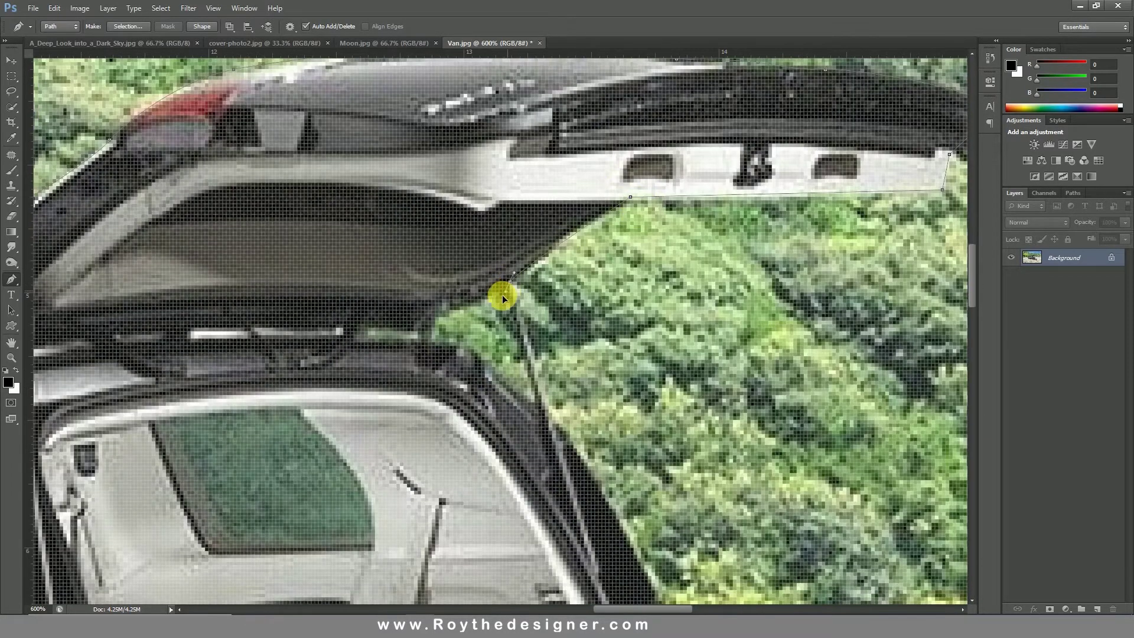
left_click(485, 287)
key("ctrl+z")
left_click(513, 277)
Continue the path down the support strut and the van's rear pillar to the top edge of the wall
left_click(550, 409)
left_click_drag(607, 466, 441, 312)
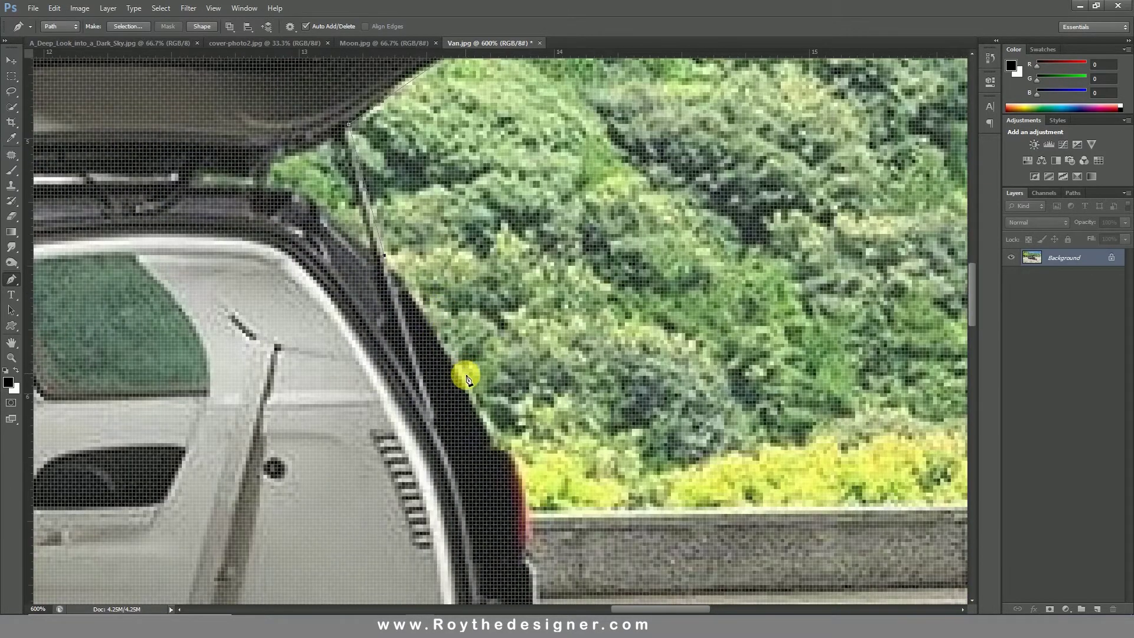
left_click(497, 447)
left_click_drag(497, 447, 361, 292)
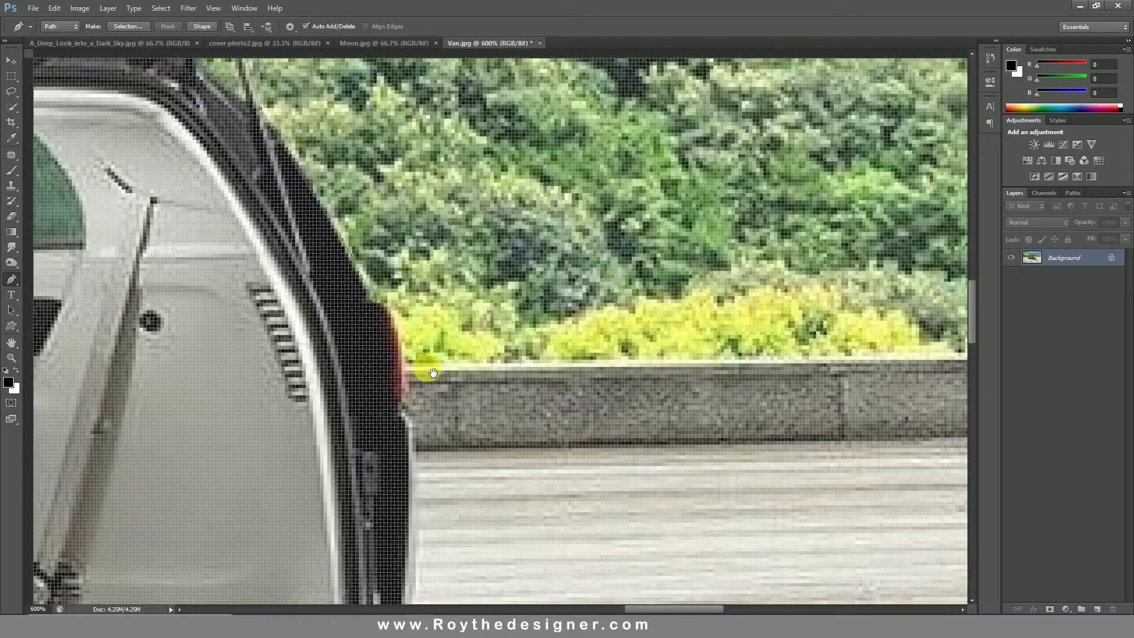
left_click_drag(392, 395, 392, 396)
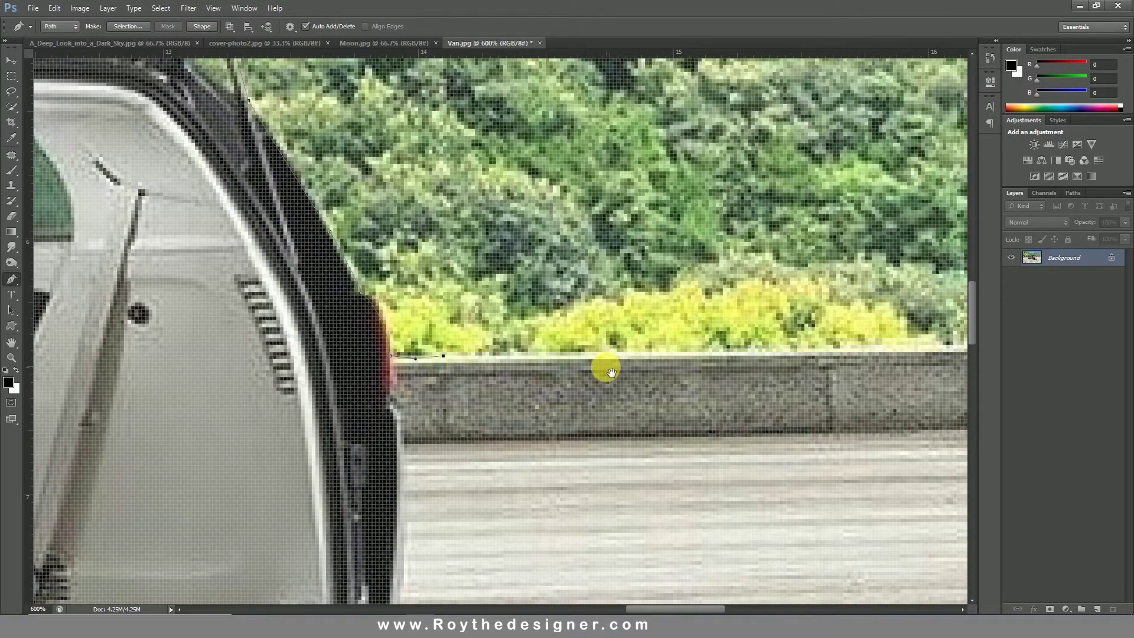
Extend the path along the wall's top edge behind the van, around its corner, to the image's right border
left_click_drag(606, 368, 296, 422)
left_click_drag(716, 356, 470, 315)
left_click(427, 466)
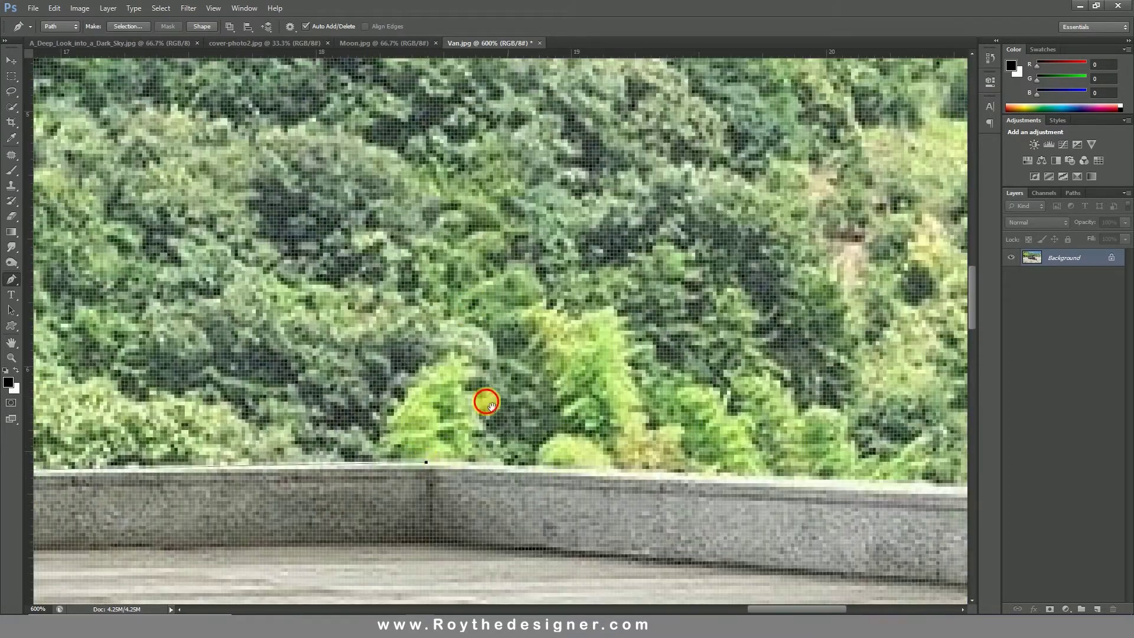
left_click_drag(484, 400, 287, 252)
left_click(914, 353)
scroll(738, 275, "down", 3)
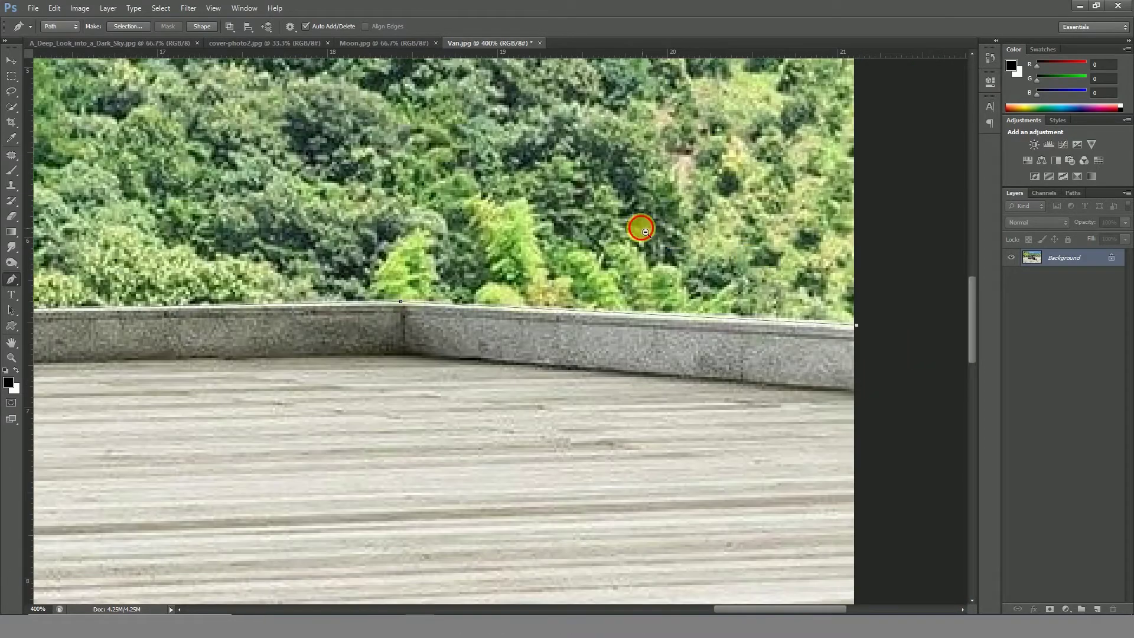
Enclose the hills and sky by running the path outside the canvas and closing it at the starting point
left_click_drag(591, 155, 603, 345)
scroll(607, 349, "up", 2)
scroll(570, 254, "down", 1)
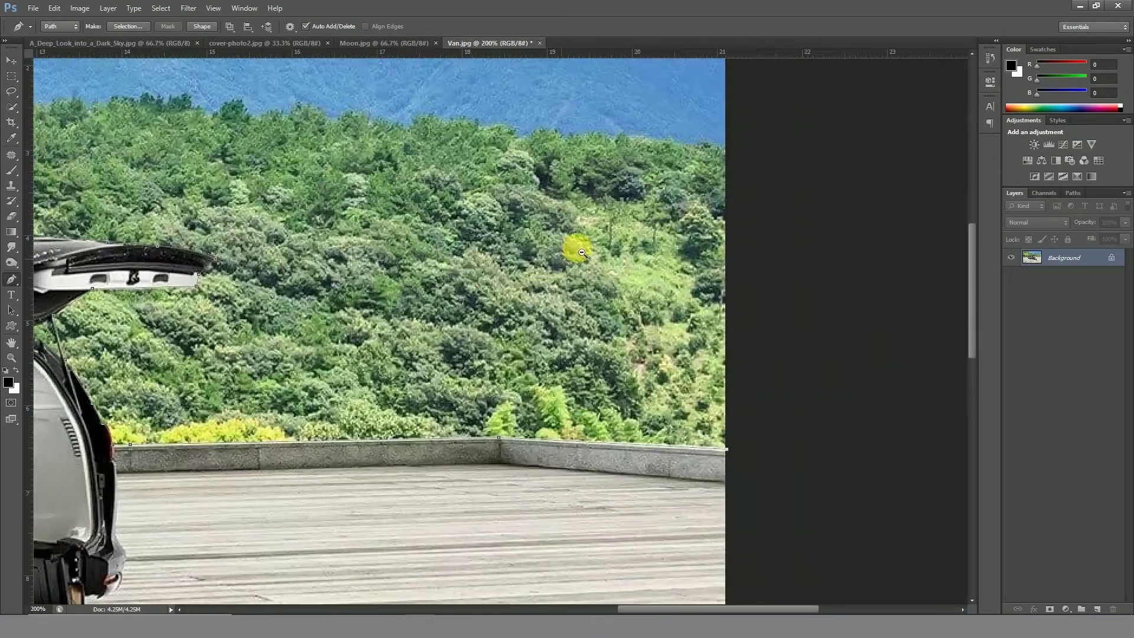
scroll(512, 197, "down", 1)
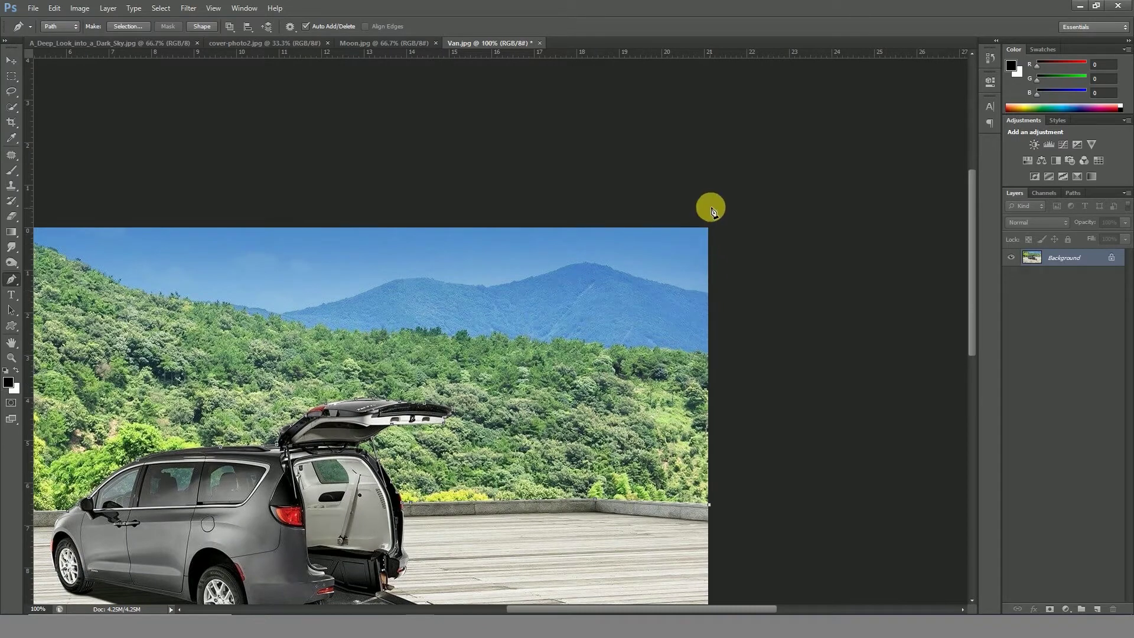
left_click(708, 204)
left_click(335, 203)
left_click_drag(417, 210, 635, 189)
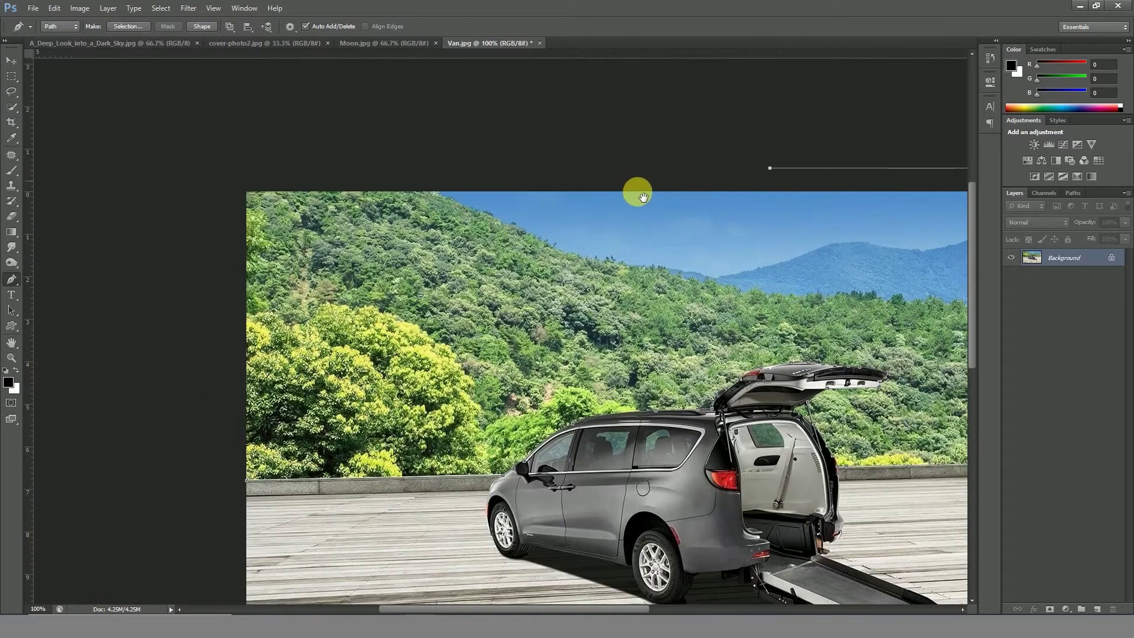
left_click(213, 167)
left_click(185, 459)
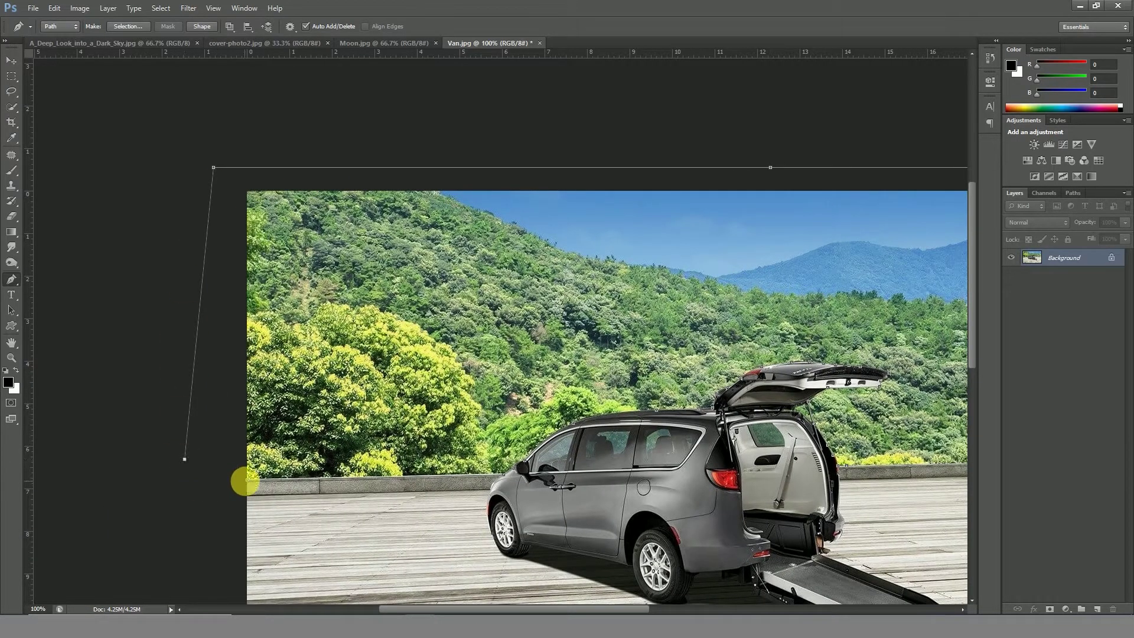
left_click(247, 479)
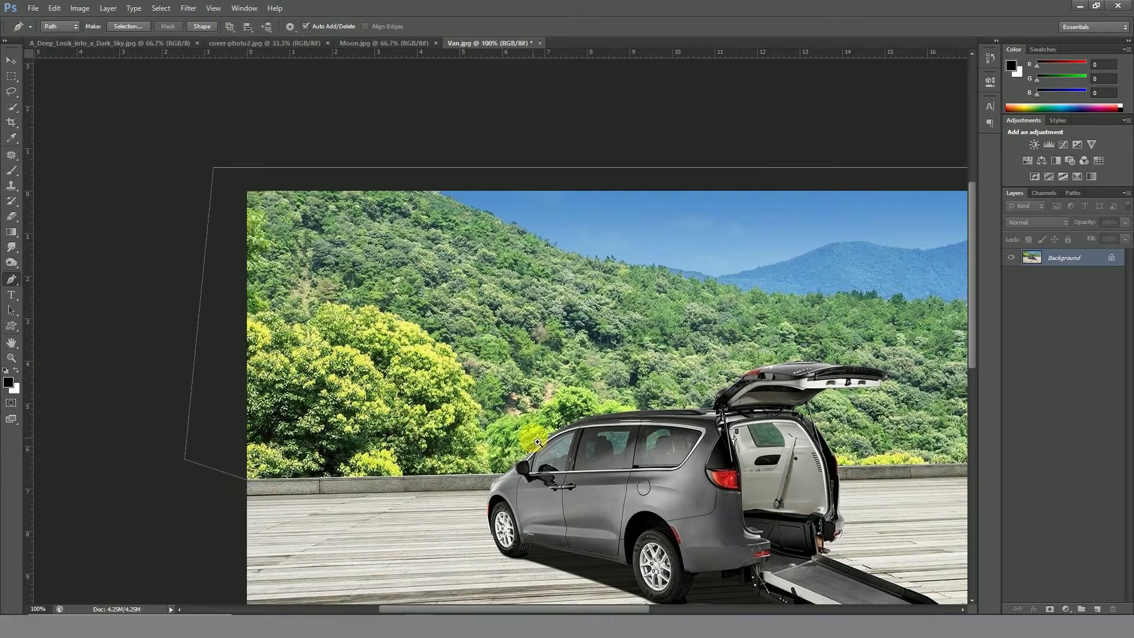
Add a separate subpath around the small greenery gap between the open tailgate, its support strut and the van body
left_click_drag(517, 421, 469, 387)
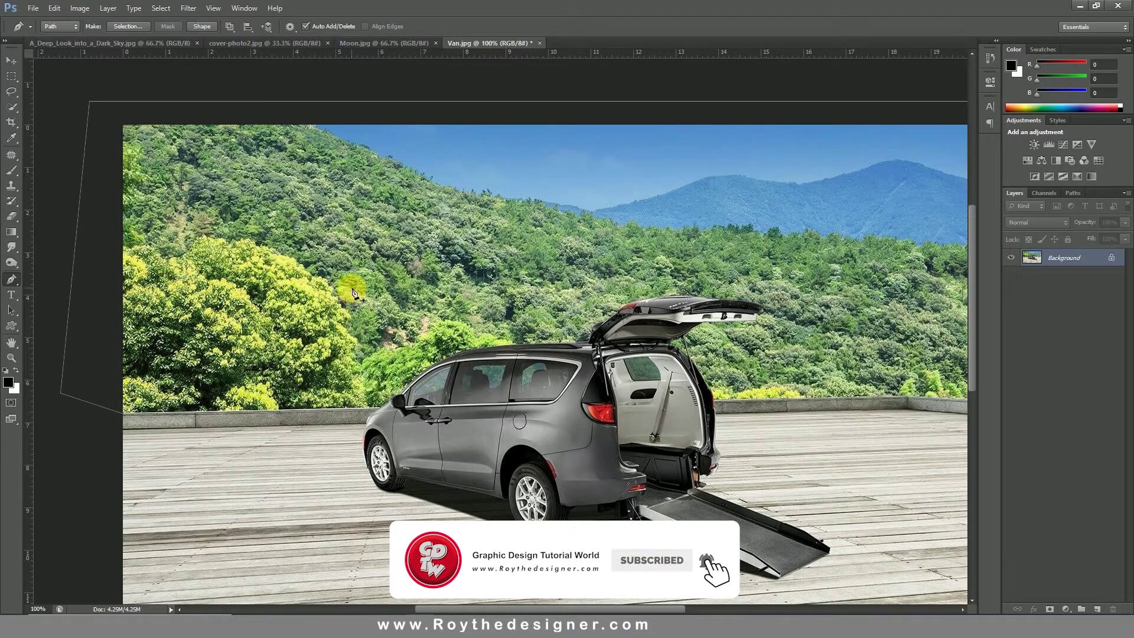
left_click_drag(675, 327, 760, 355)
left_click_drag(760, 430, 638, 279)
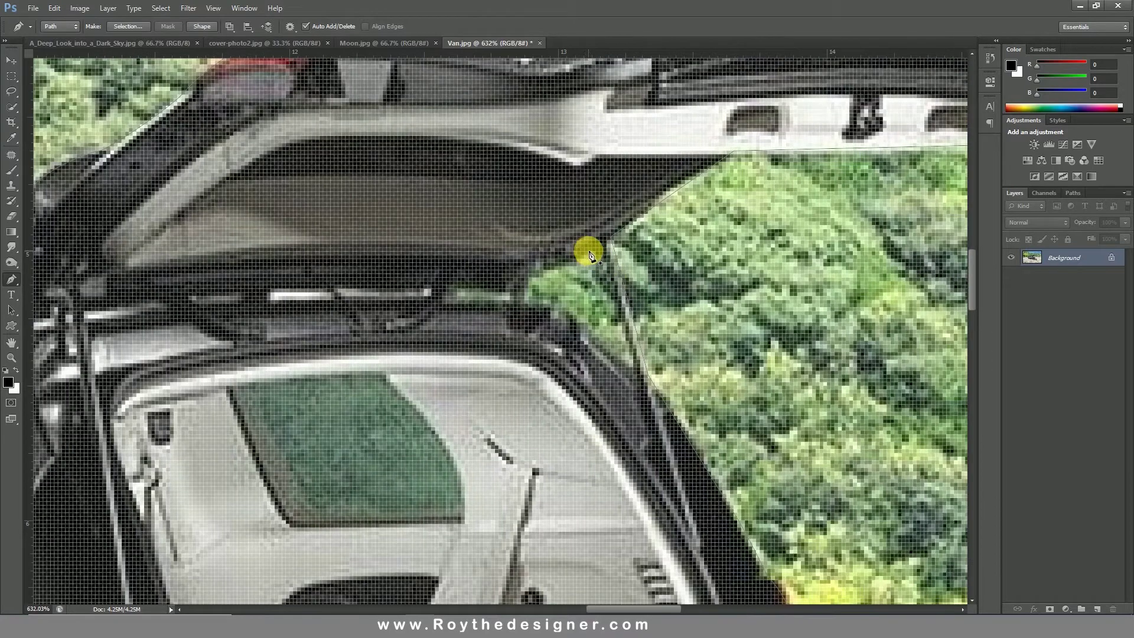
left_click(593, 252)
left_click(525, 282)
left_click(636, 370)
scroll(595, 254, "down", 1)
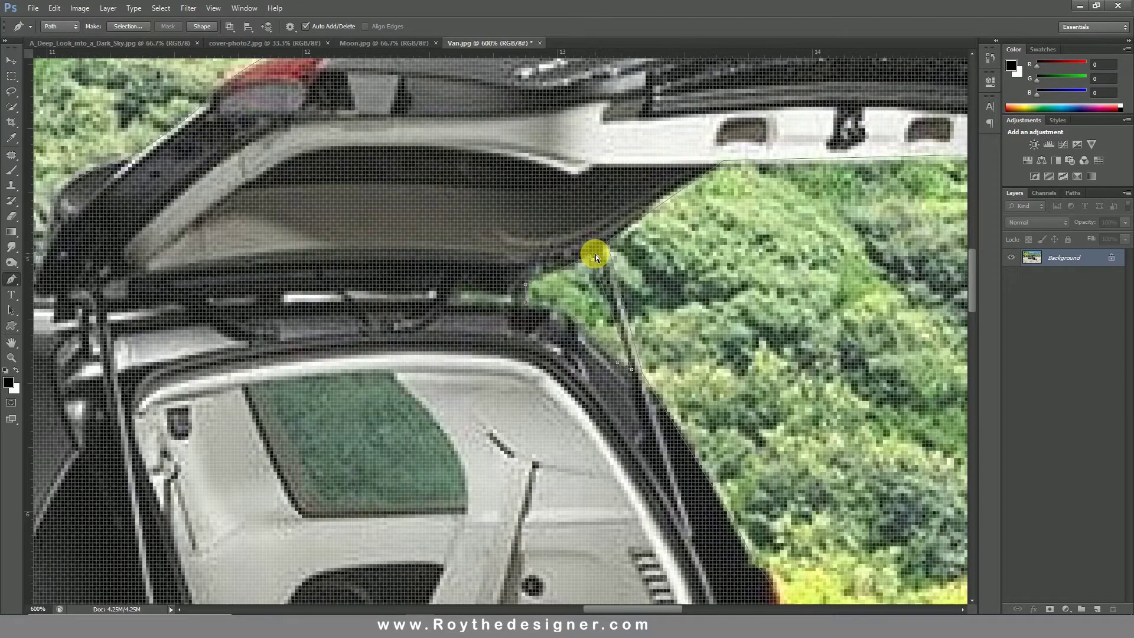
key("ctrl+0")
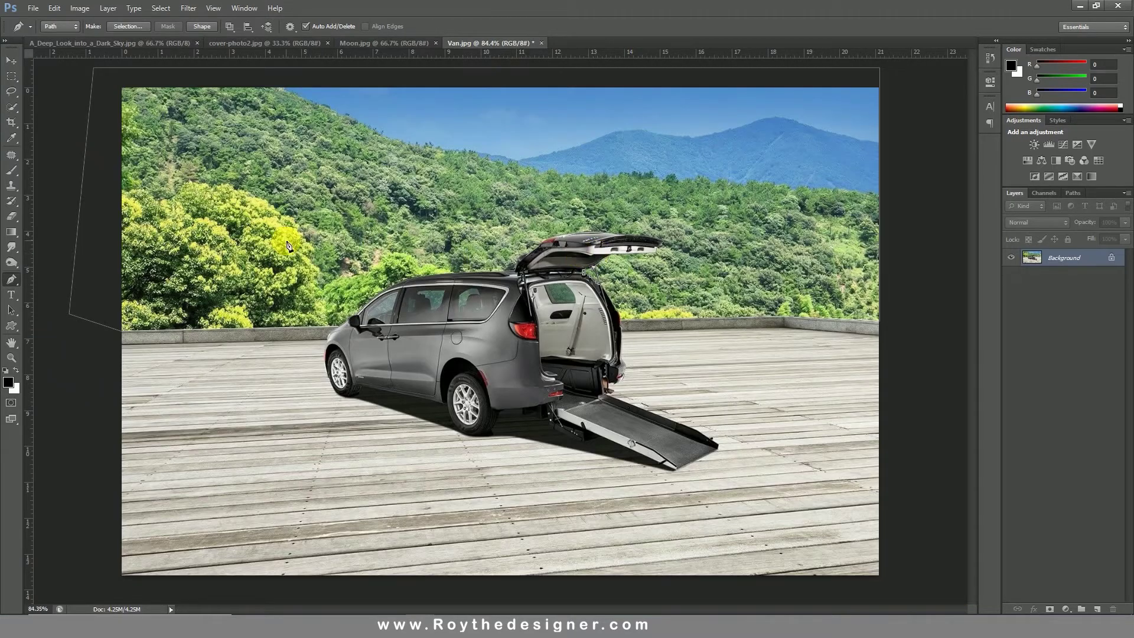
Convert the closed path into a new anti-aliased selection
right_click(444, 291)
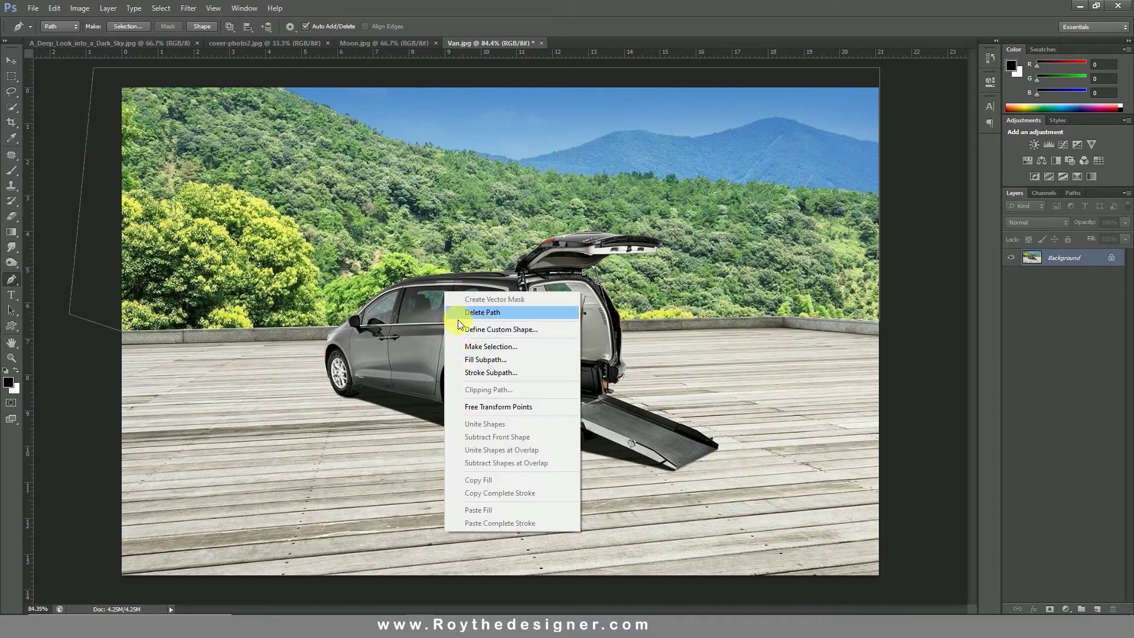
left_click(490, 346)
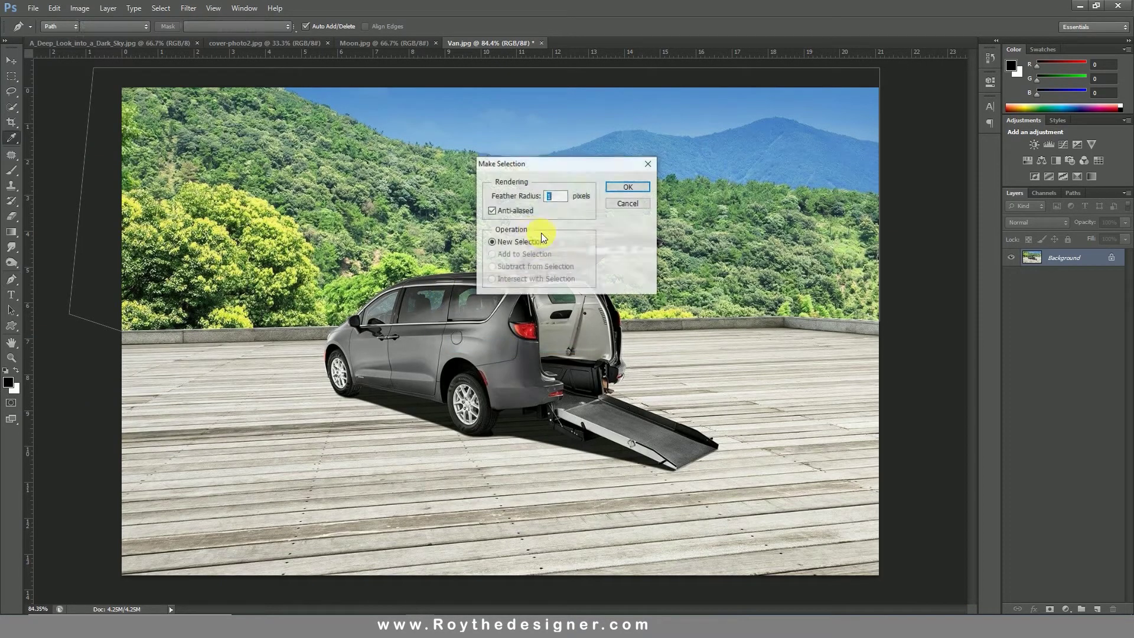
left_click(628, 188)
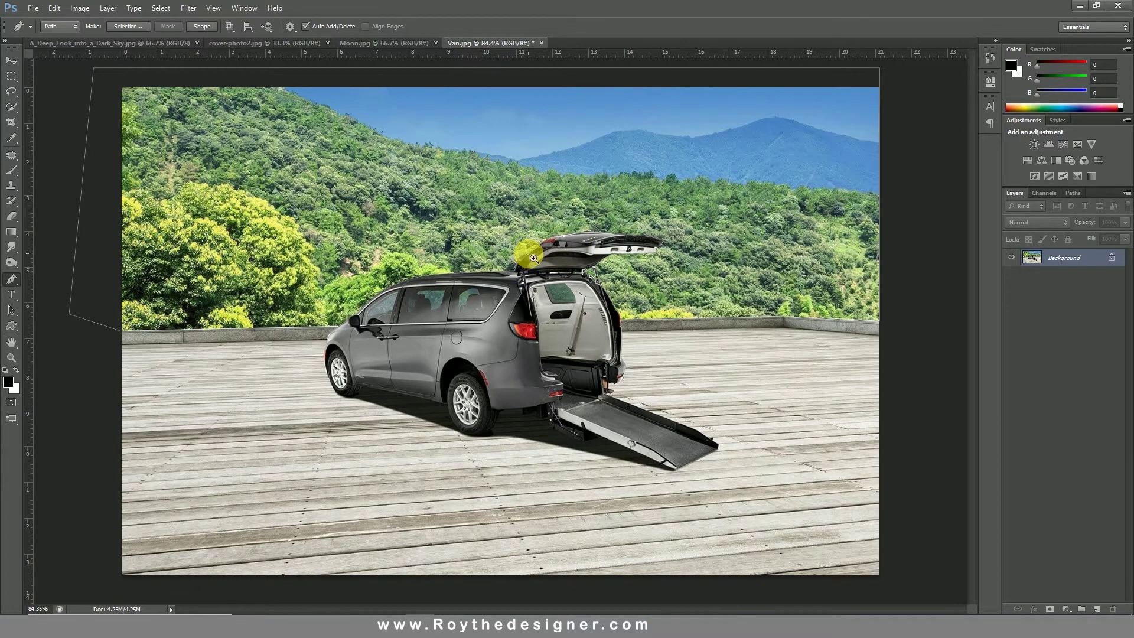
Examine the selection edge around the tailgate, along the wall and across the whole image
left_click(562, 261, "ctrl")
left_click(563, 269, "ctrl")
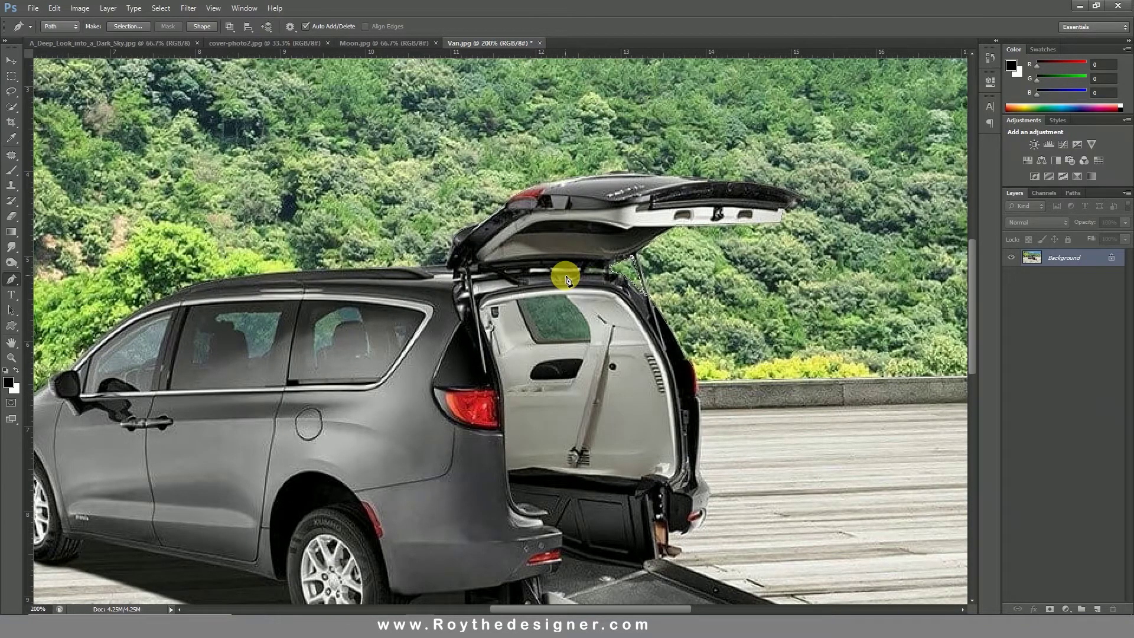
left_click_drag(151, 309, 820, 288)
left_click_drag(271, 365, 307, 360)
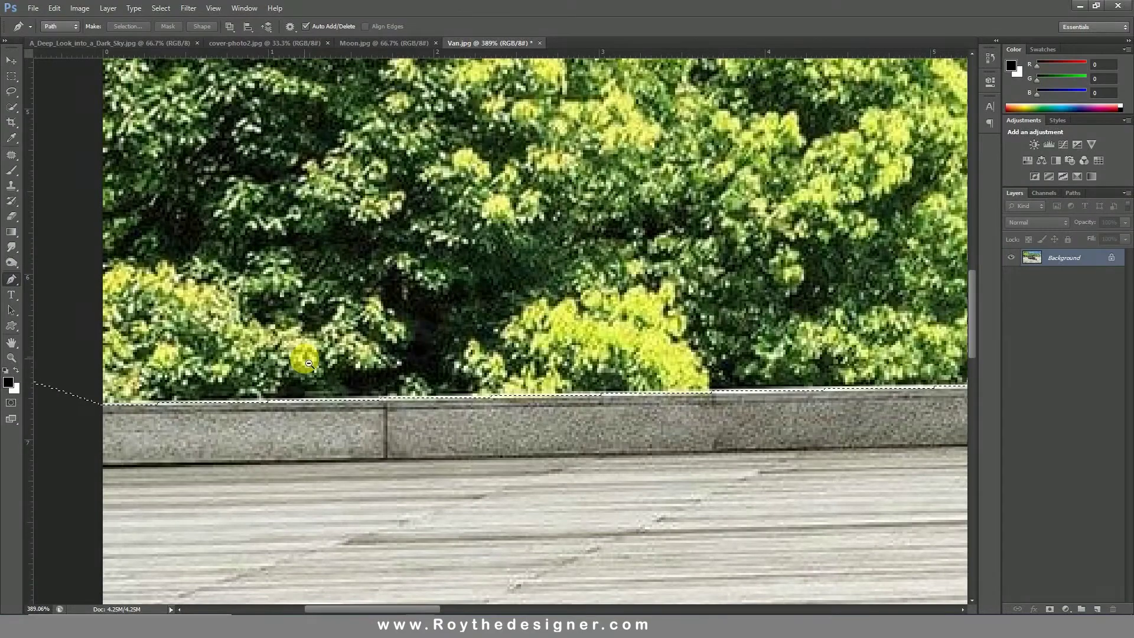
left_click(434, 346, "alt")
left_click(494, 328, "alt")
left_click(503, 322, "alt")
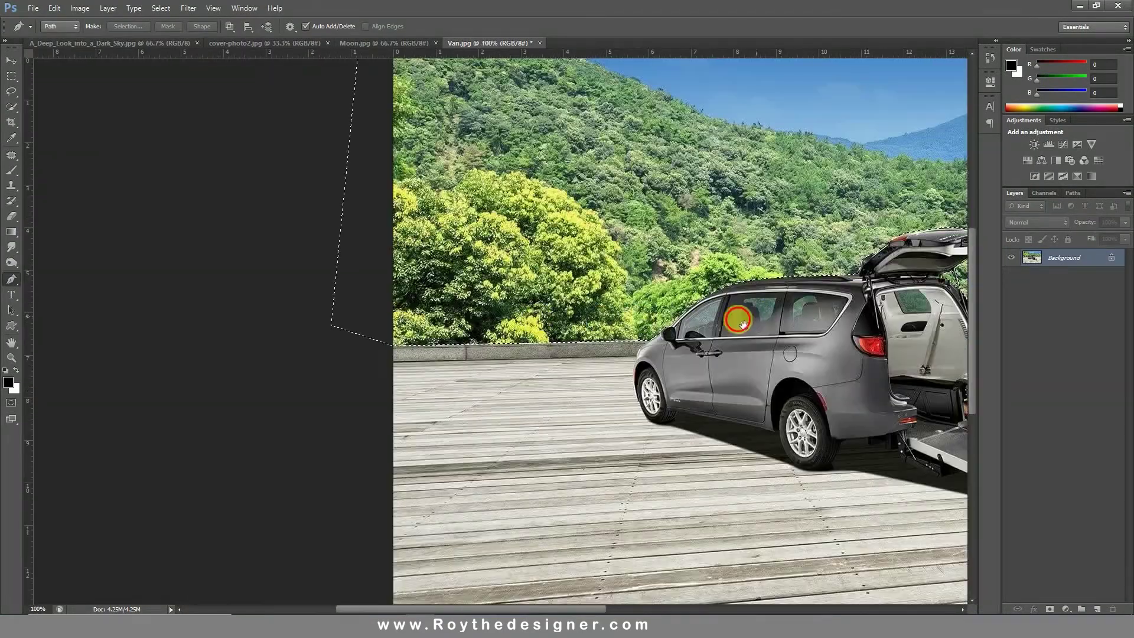
left_click_drag(743, 323, 557, 316)
left_click(678, 324, "alt")
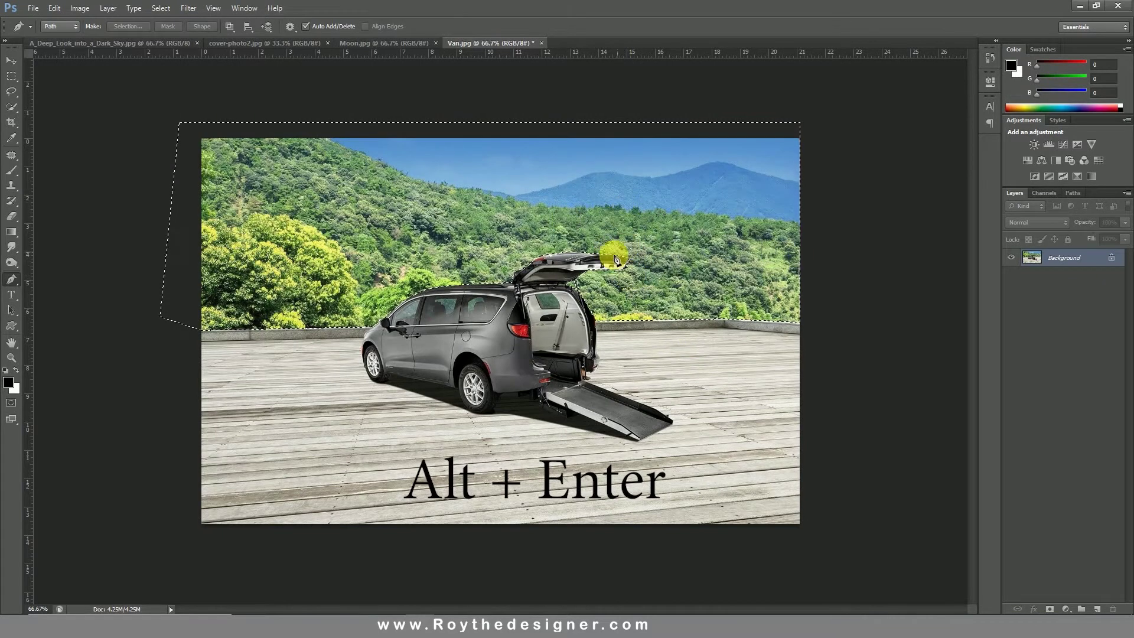
Invert the selection and add a layer mask from it to hide the hills and sky behind the van
left_click(161, 9)
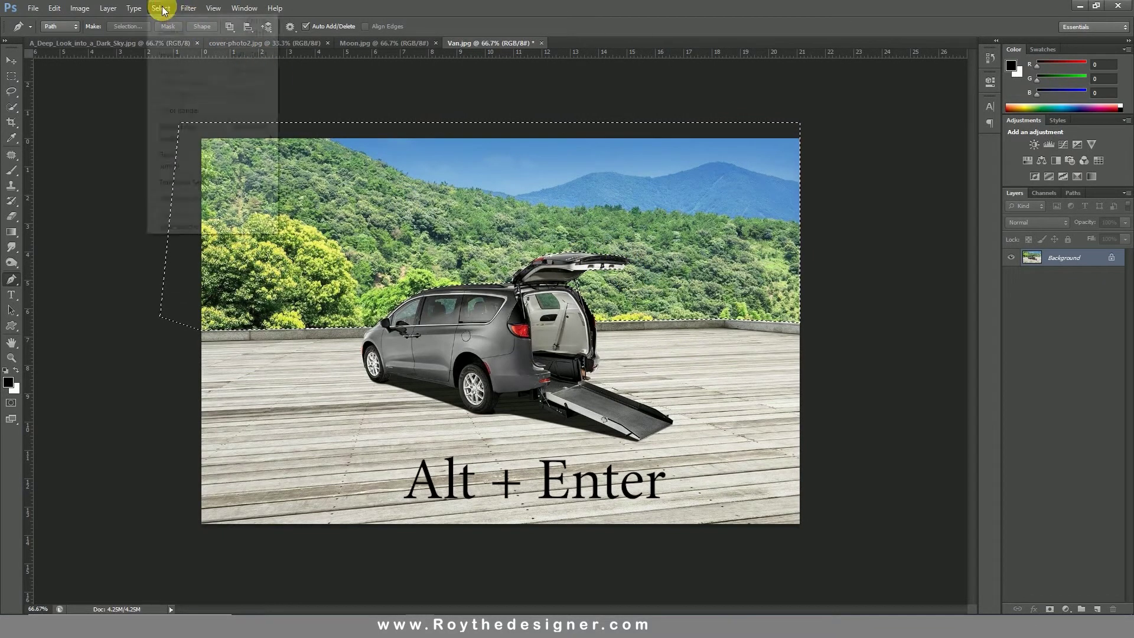
left_click(192, 54)
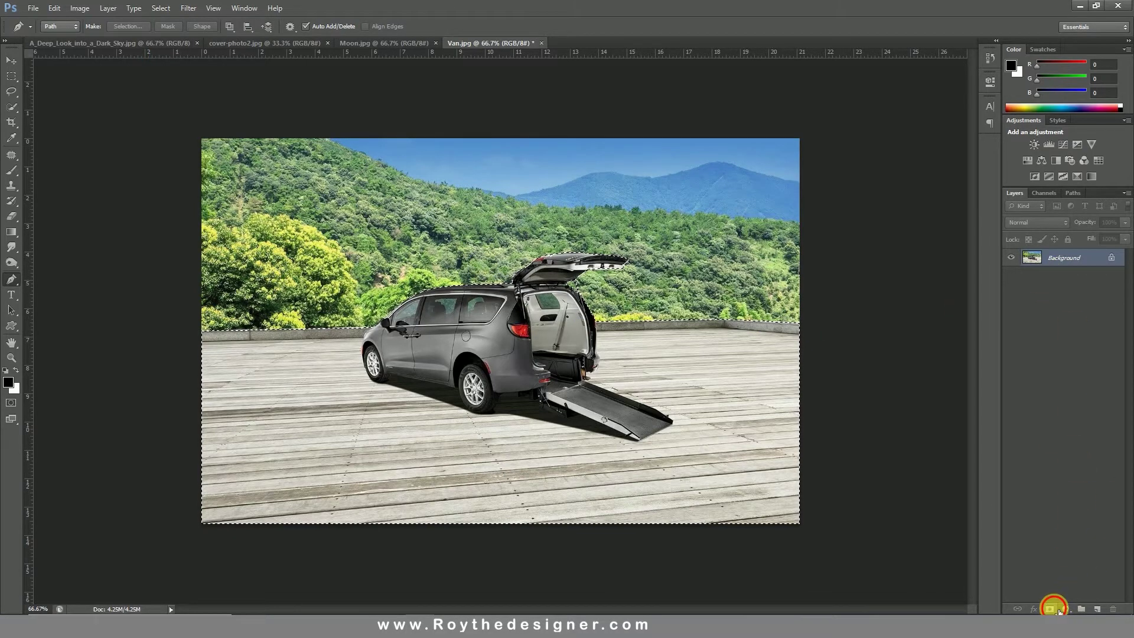
left_click(1051, 609)
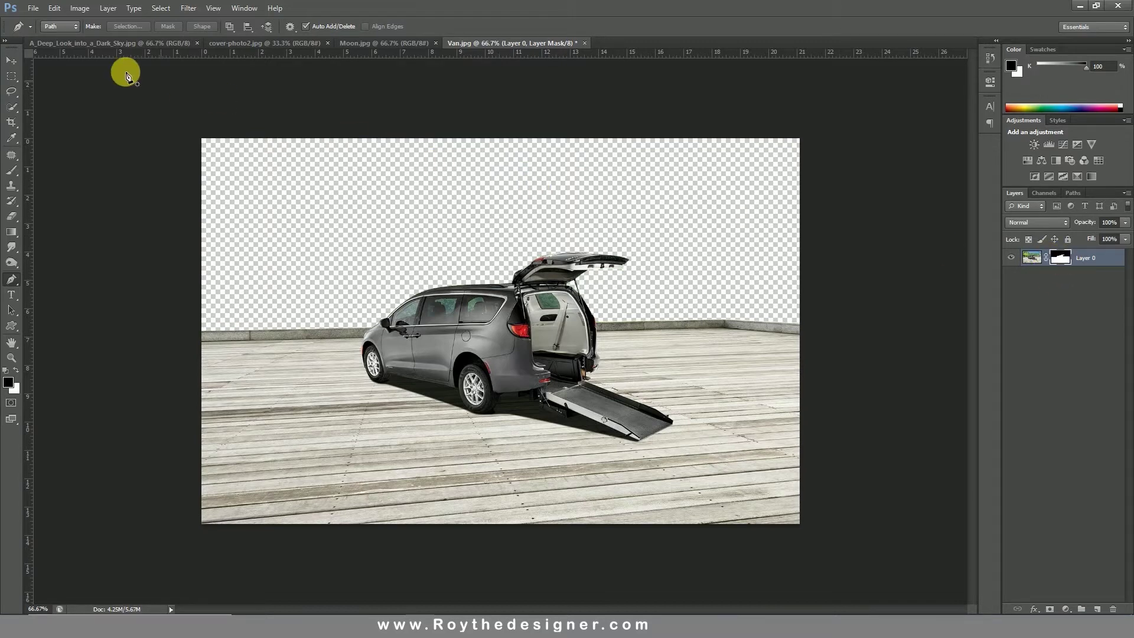
Unlock the background of A_Deep_Look_into_a_Dark_Sky.jpg and move the starry sky image into Van.jpg as a new layer
left_click(11, 60)
left_click(390, 46)
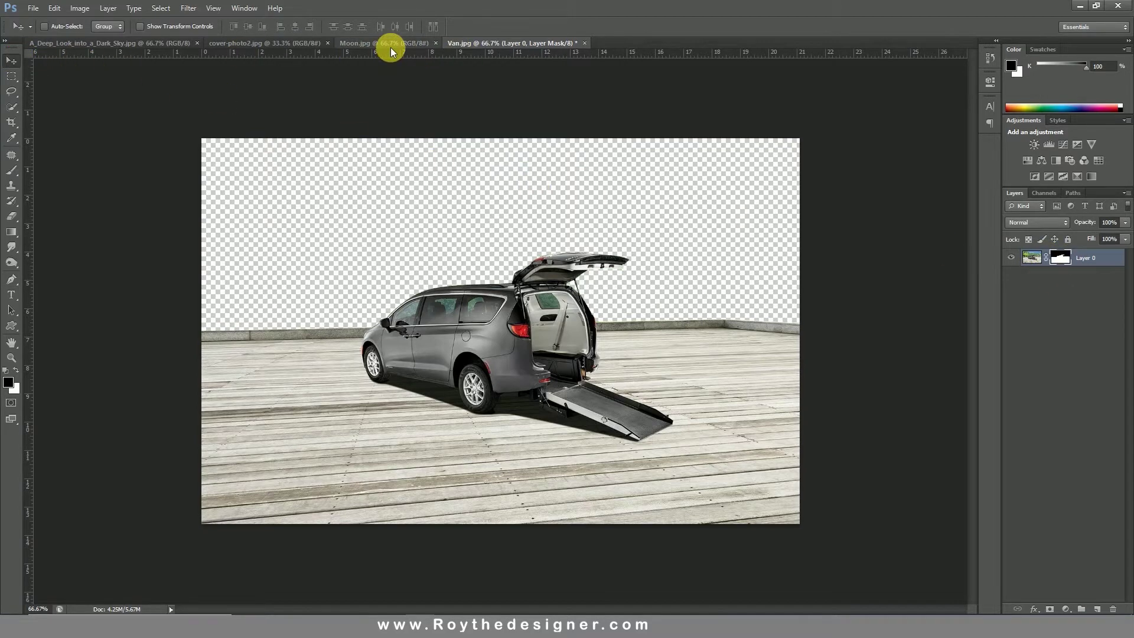
left_click(256, 44)
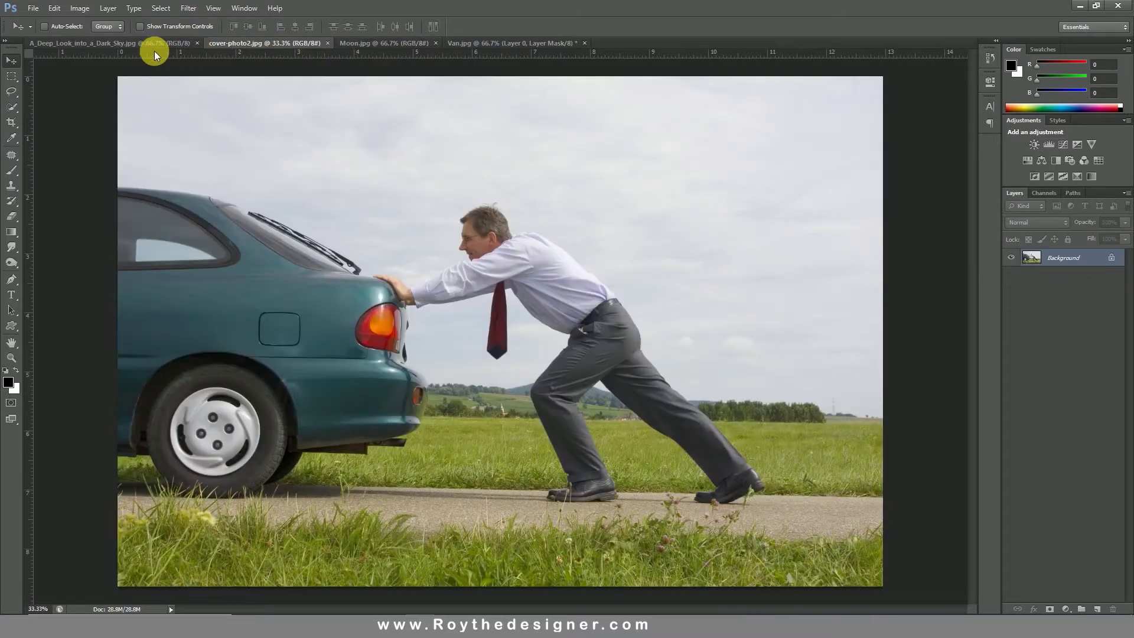
left_click(154, 44)
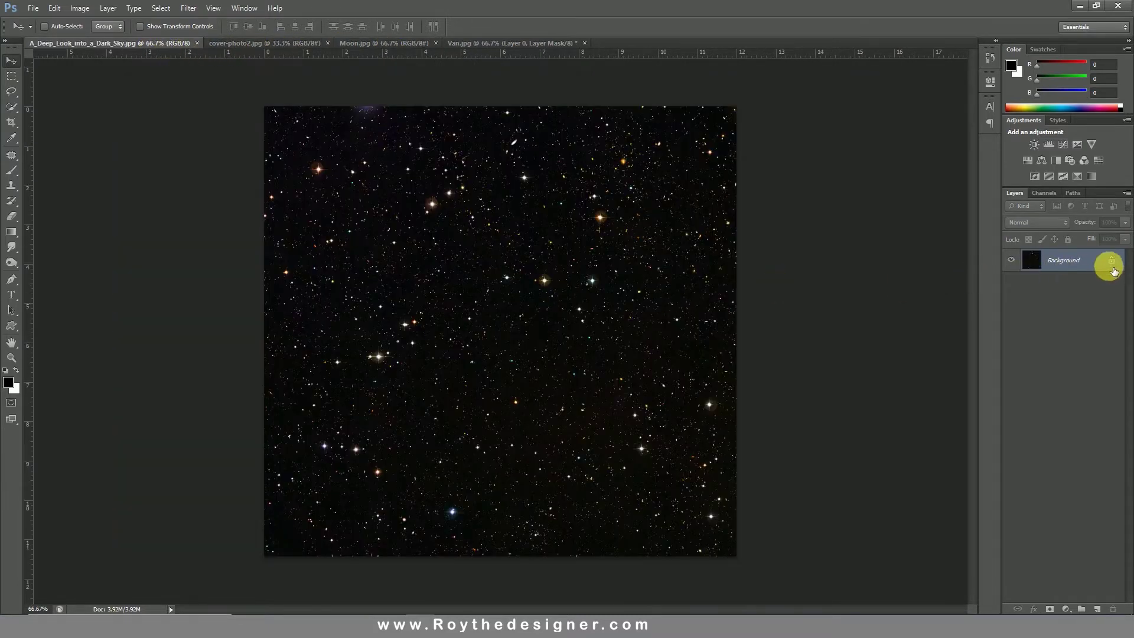
left_click_drag(1111, 262, 1114, 608)
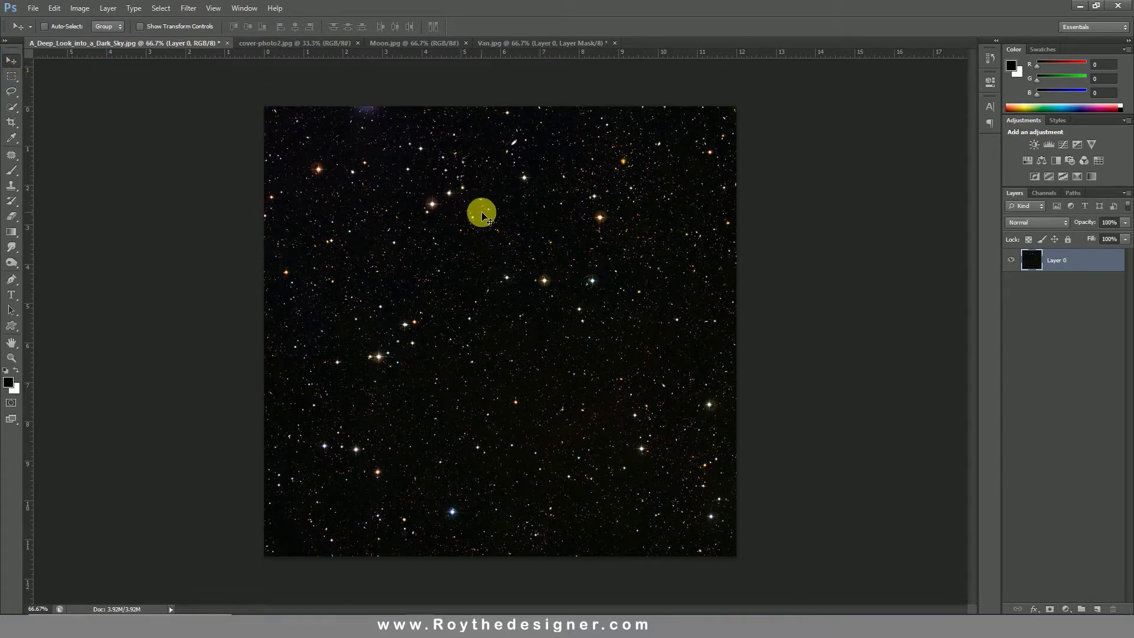
left_click_drag(481, 209, 519, 236)
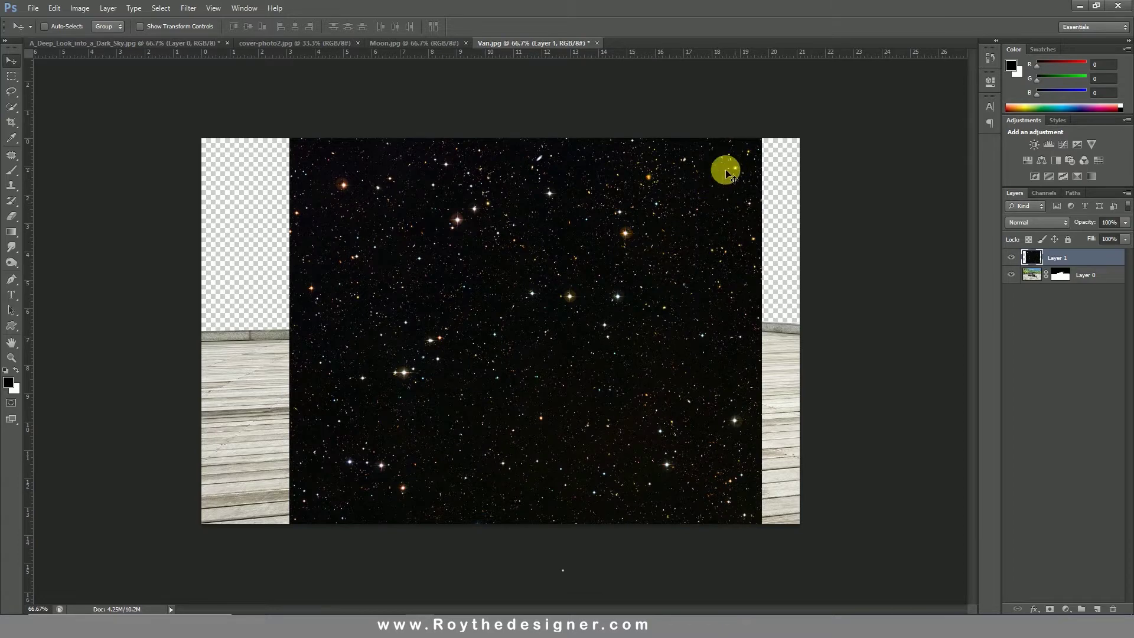
Scale the starry sky to about 129.6% width and 118.5% height to cover the canvas, and place its layer below the van layer
left_click(55, 8)
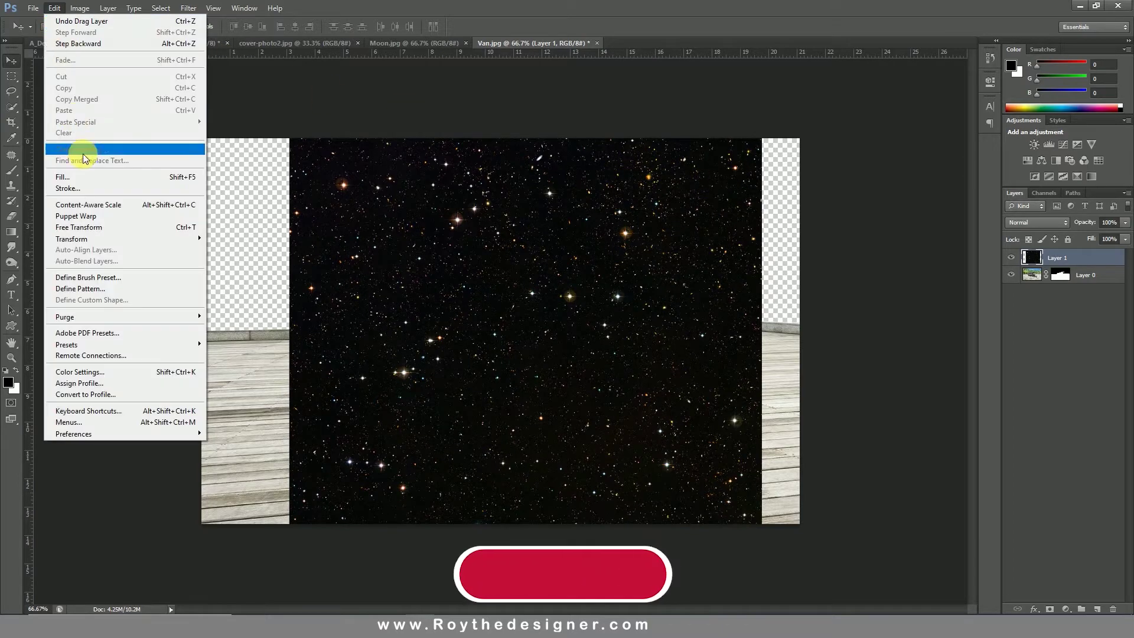
left_click(113, 227)
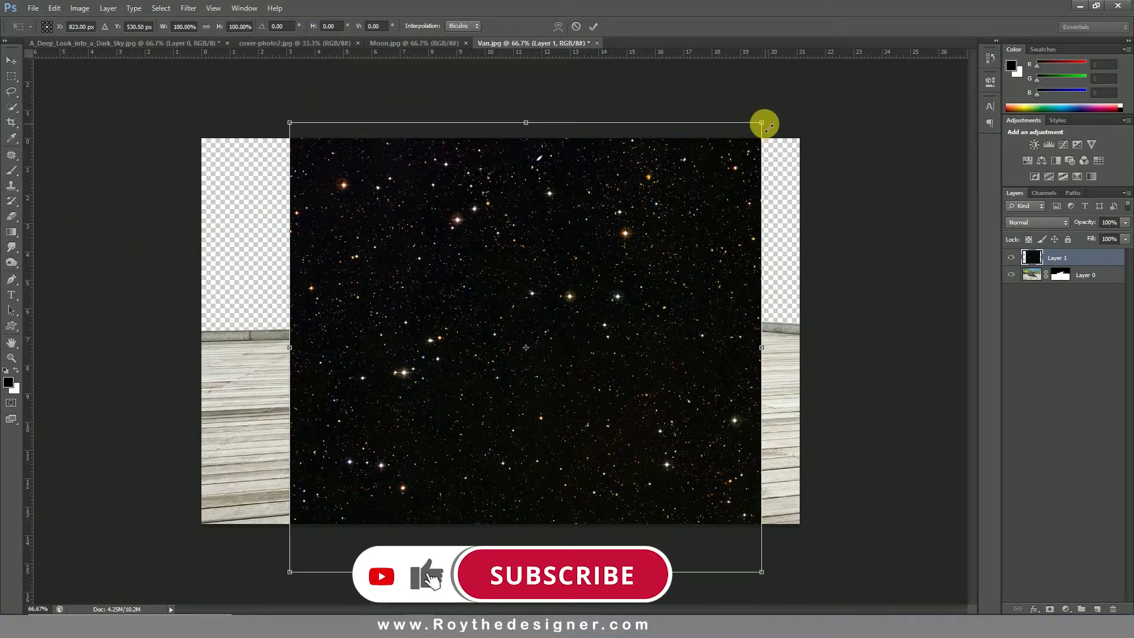
left_click_drag(762, 123, 807, 82)
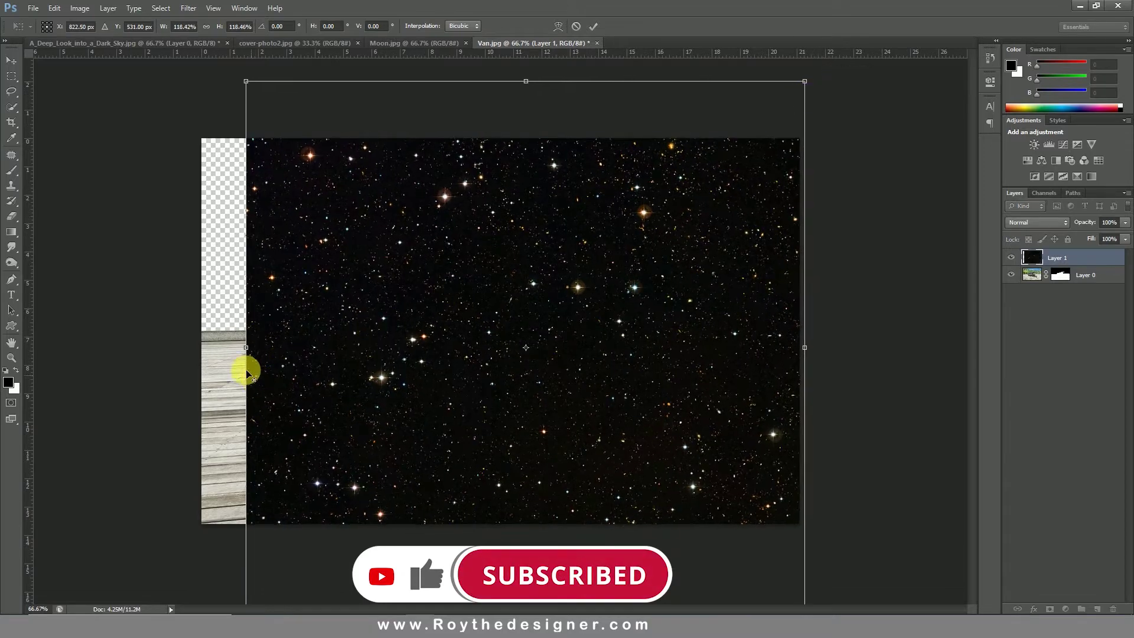
left_click_drag(247, 350, 178, 348)
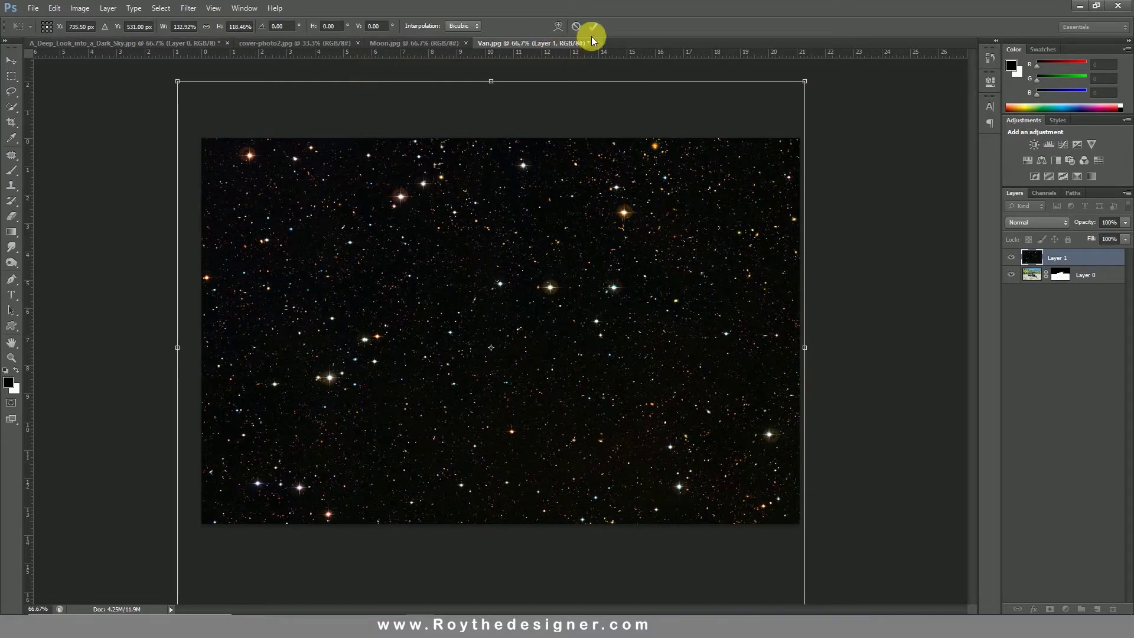
left_click_drag(177, 347, 195, 348)
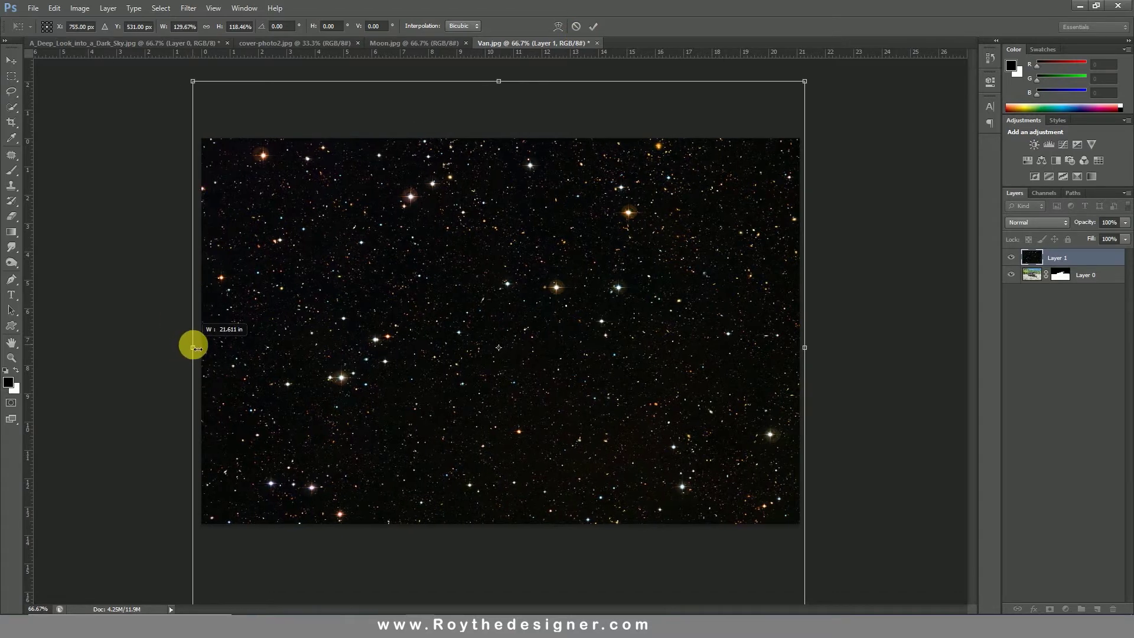
left_click(591, 26)
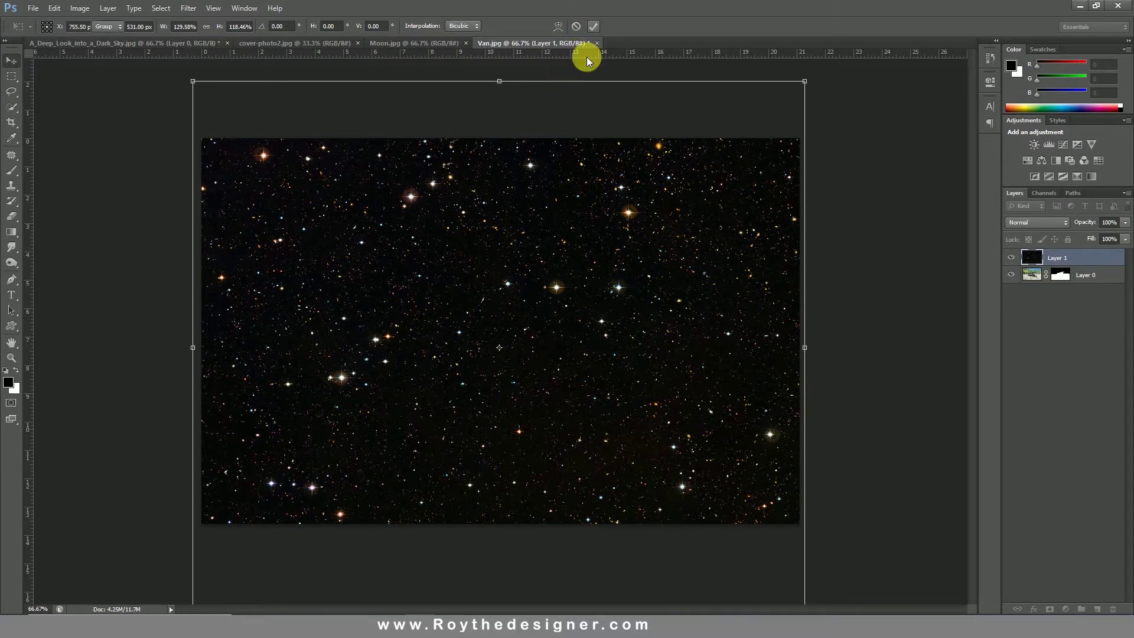
left_click(1059, 265)
left_click_drag(1075, 260, 1074, 288)
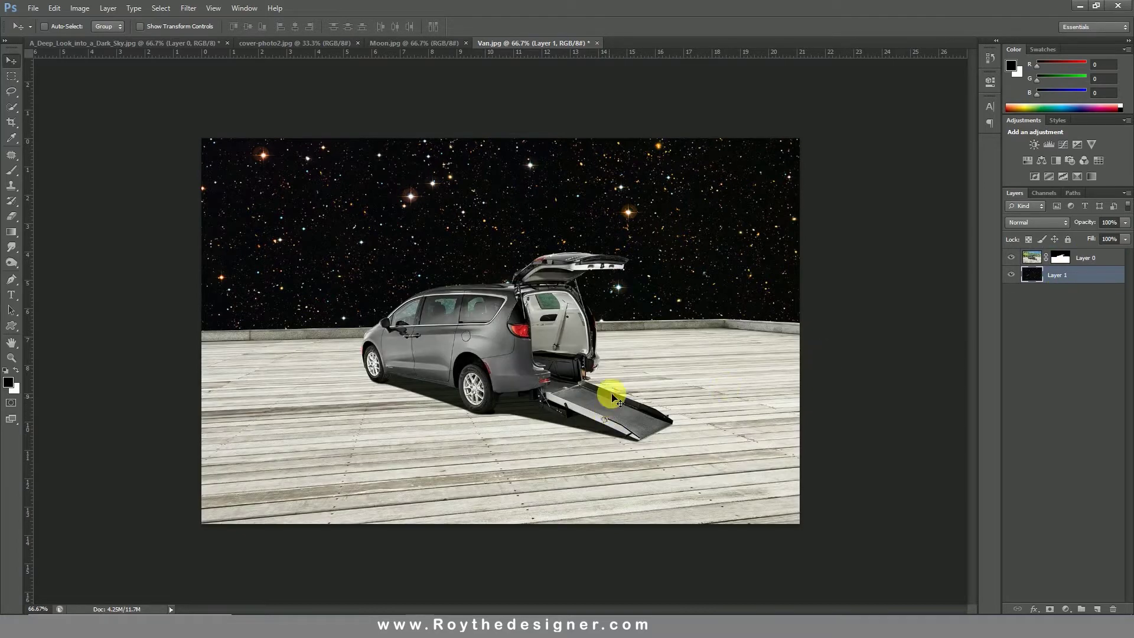
Darken the van and deck with a Levels adjustment layer clipped to Layer 0, lowering the white output level to about 27
left_click(1090, 258)
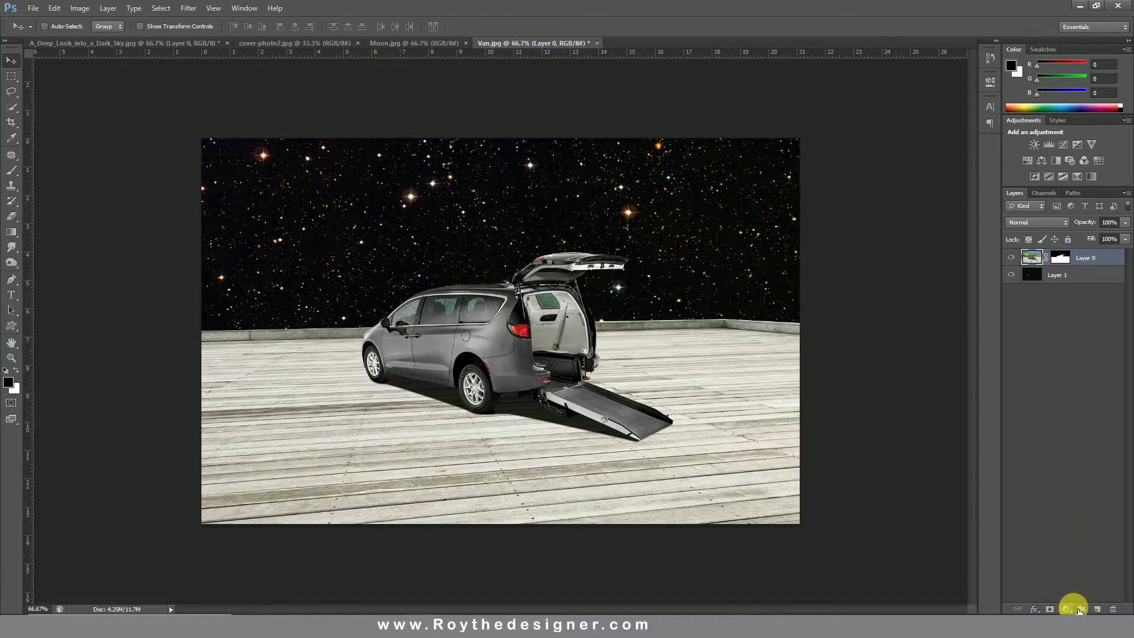
left_click(1069, 608)
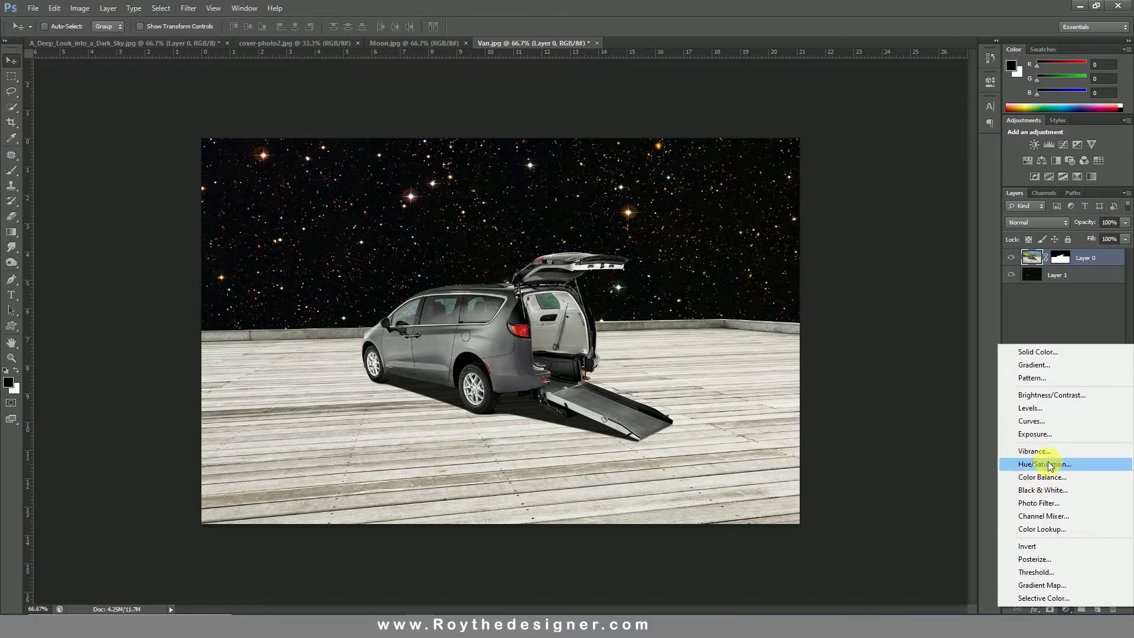
left_click(1046, 409)
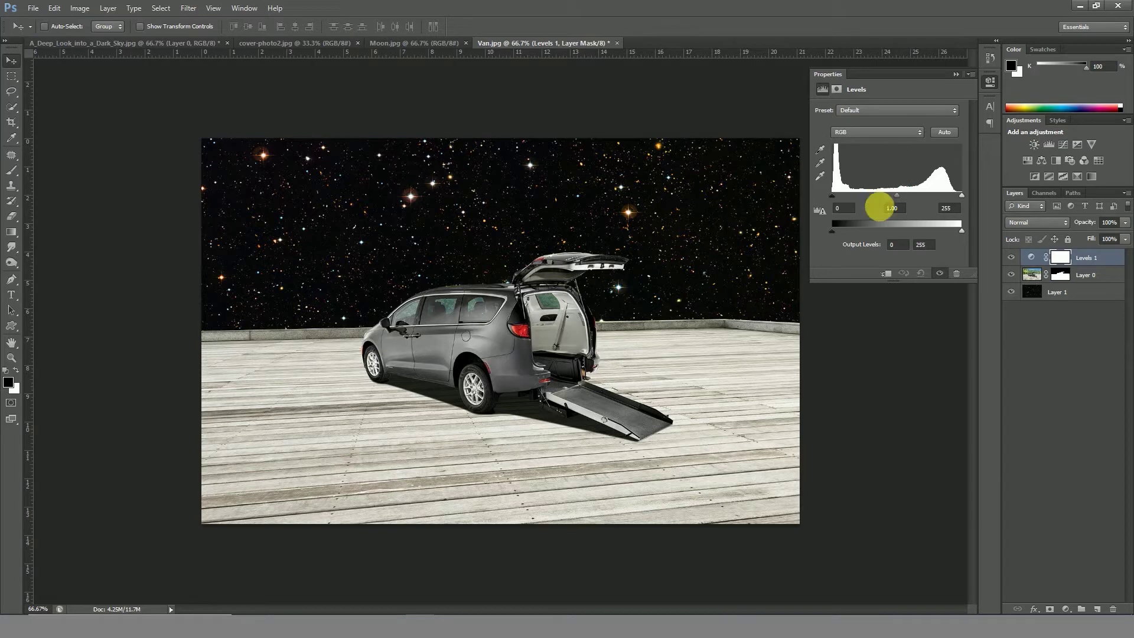
left_click(887, 273)
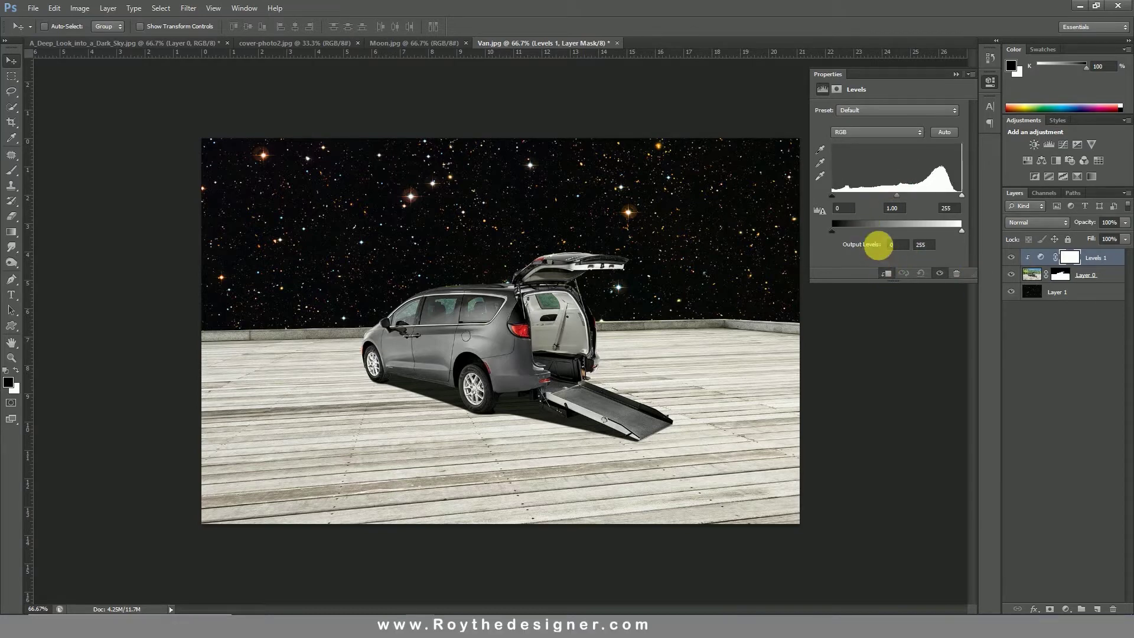
left_click_drag(960, 230, 855, 232)
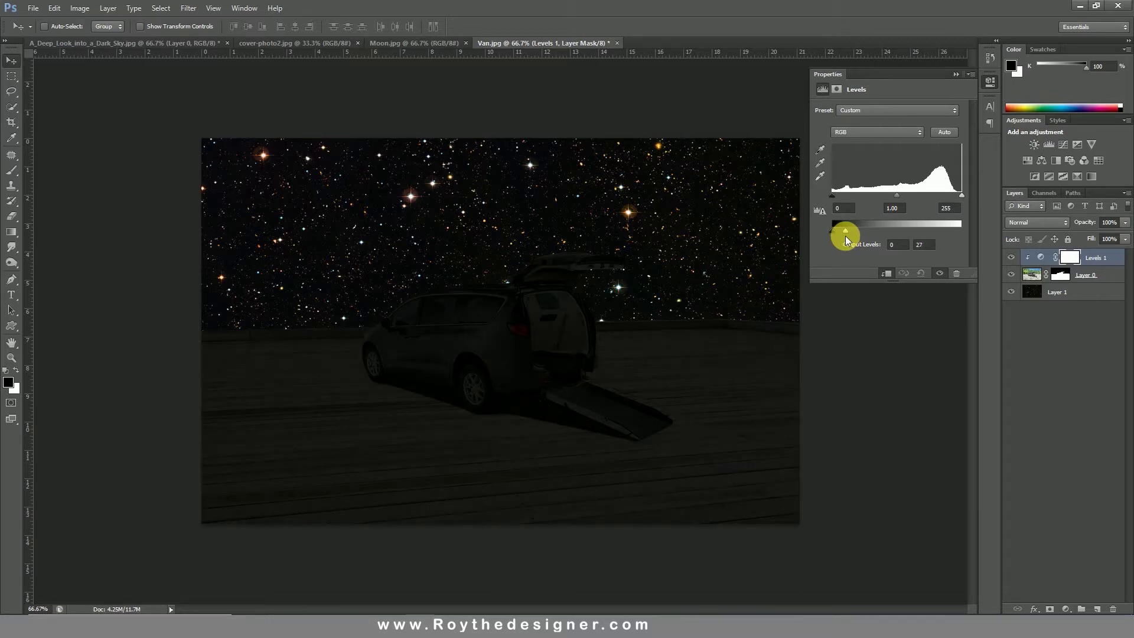
left_click(989, 82)
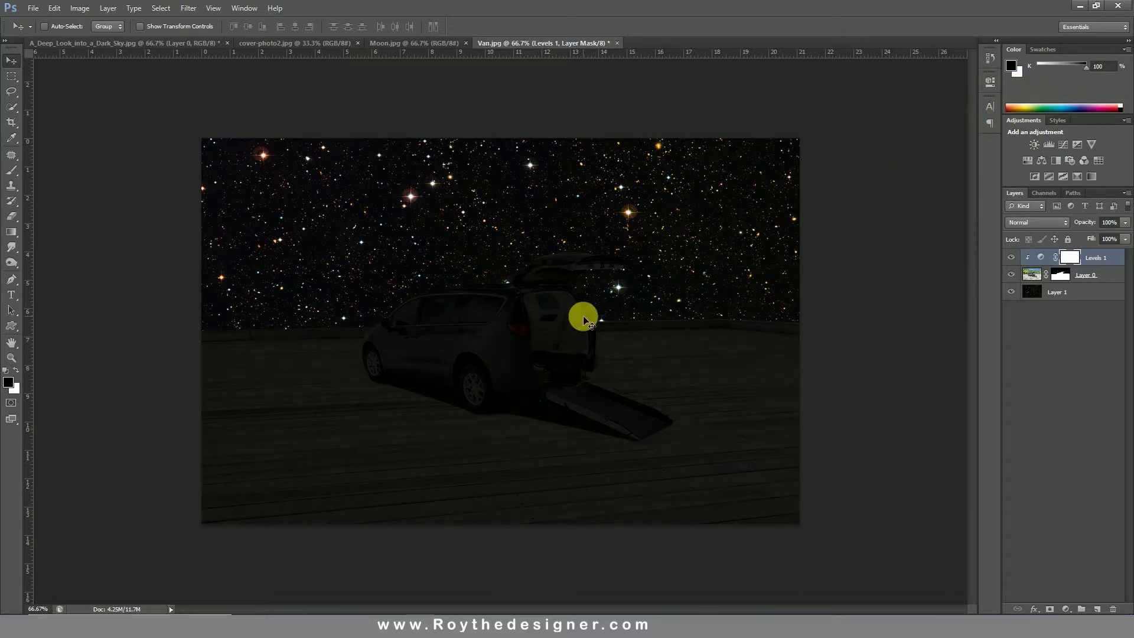
key("ctrl+0")
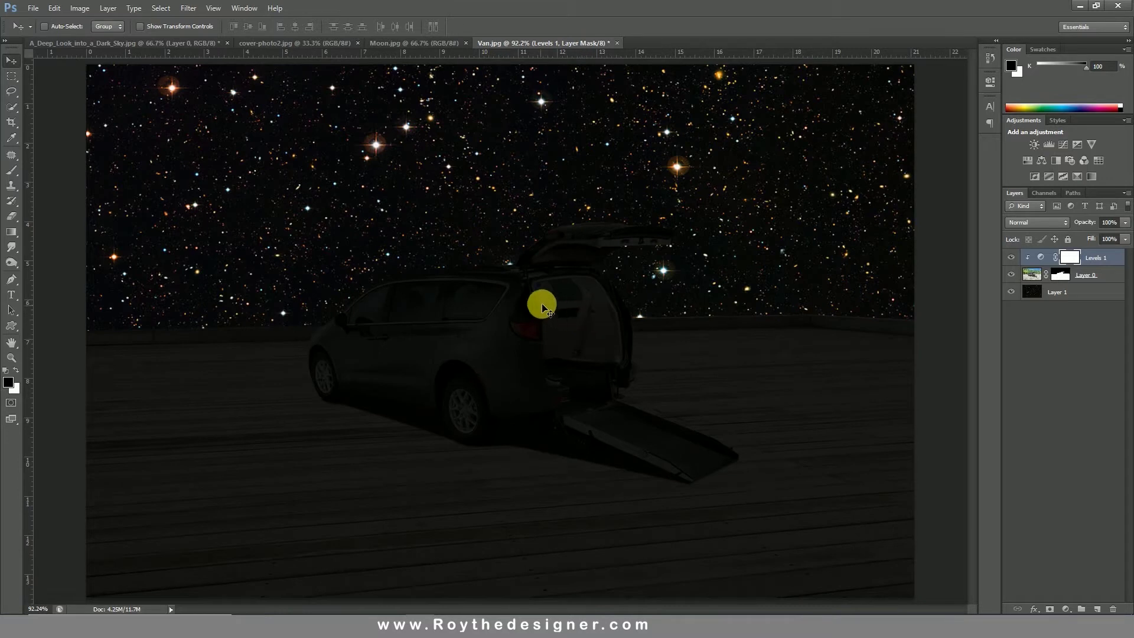
Select the moon in Moon.jpg by selecting the black surroundings with the Magic Wand at tolerance 75 and inverting the selection
left_click(420, 46)
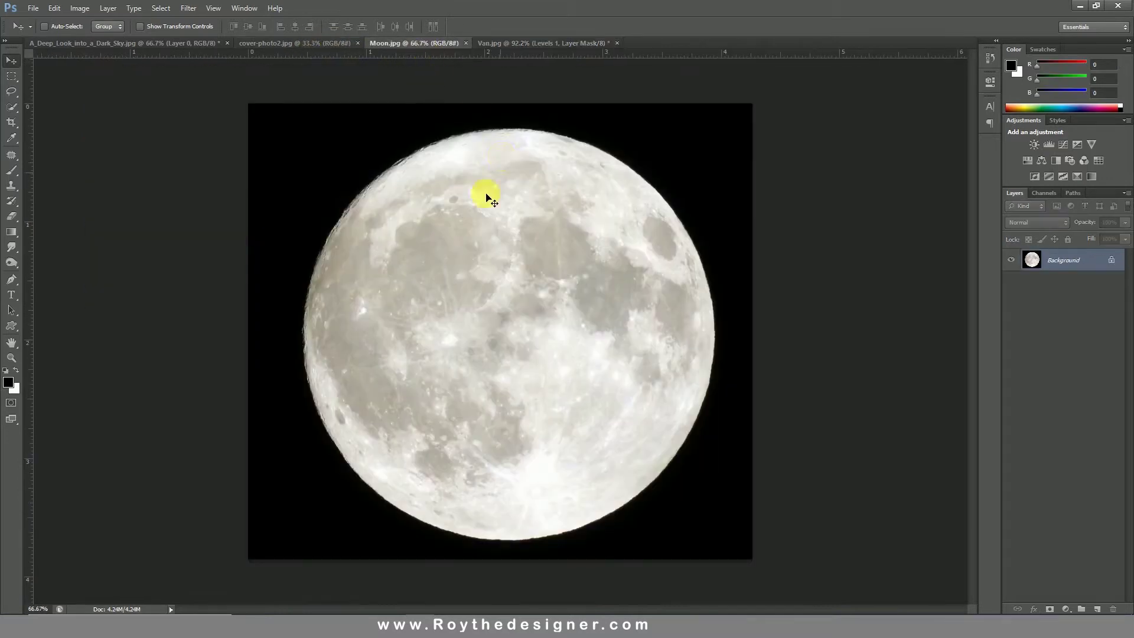
left_click(10, 112)
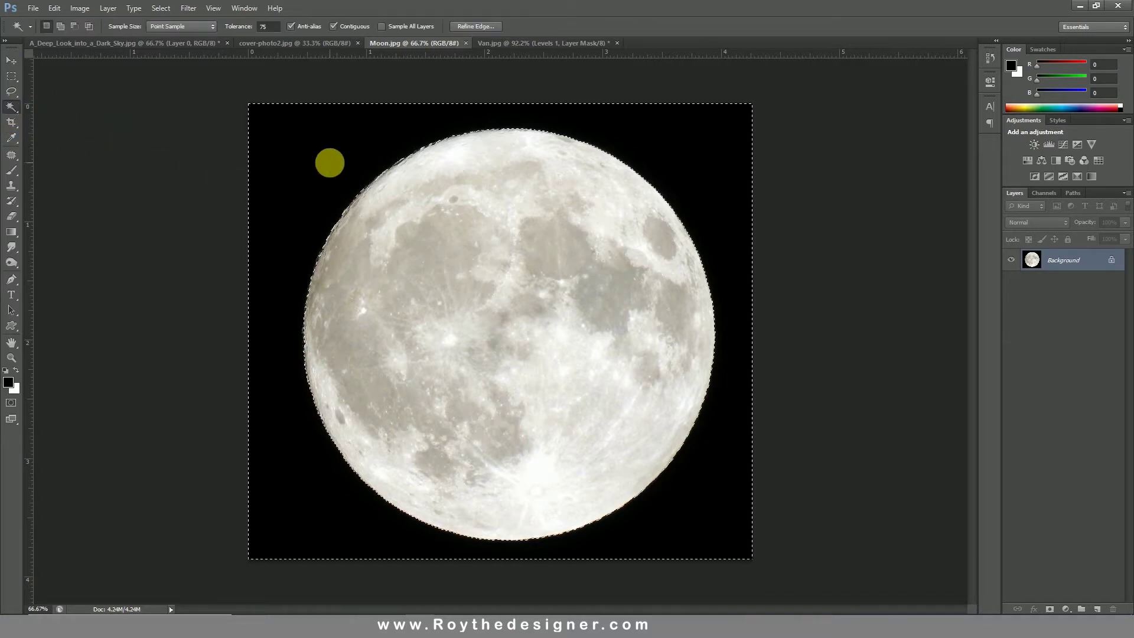
right_click(445, 232)
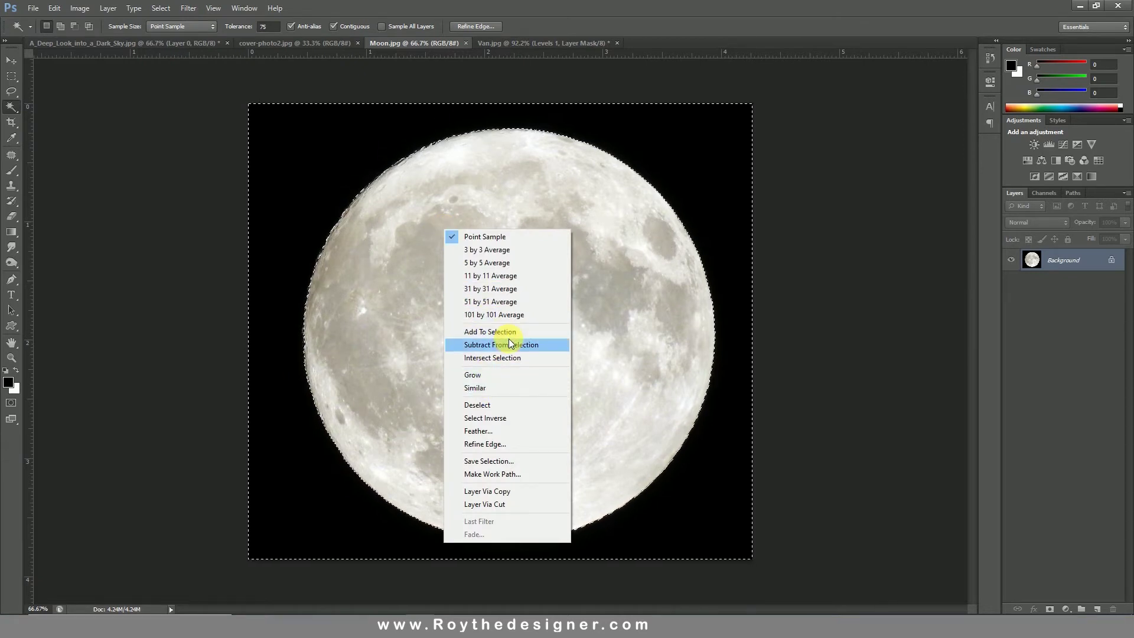
left_click(507, 418)
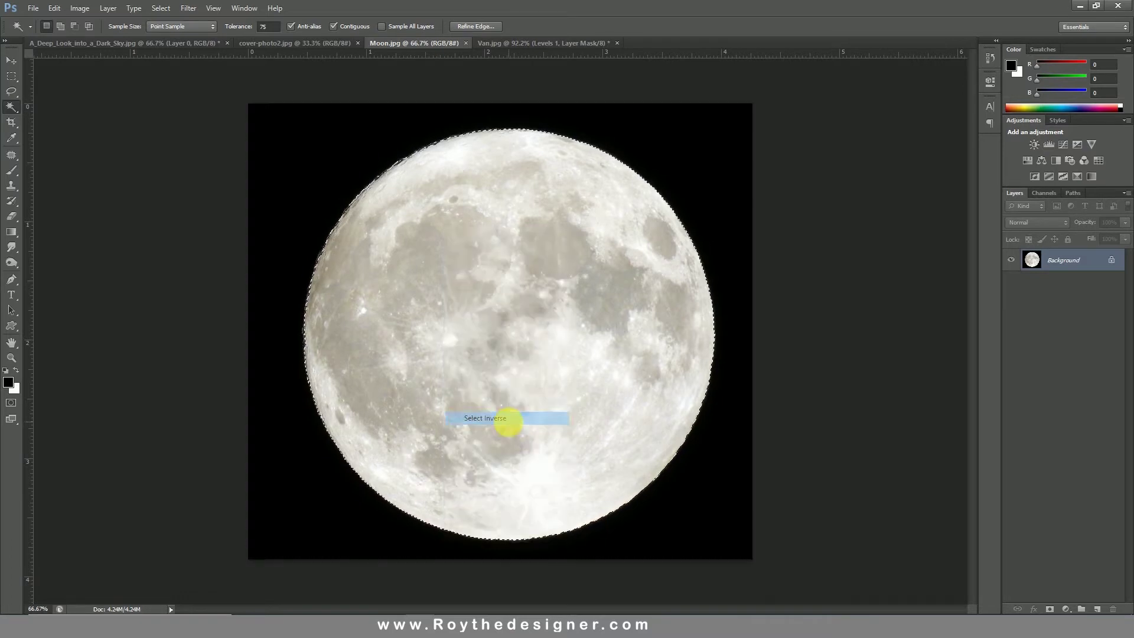
Contract the moon selection by 5 pixels
left_click(174, 9)
mouse_move(212, 139)
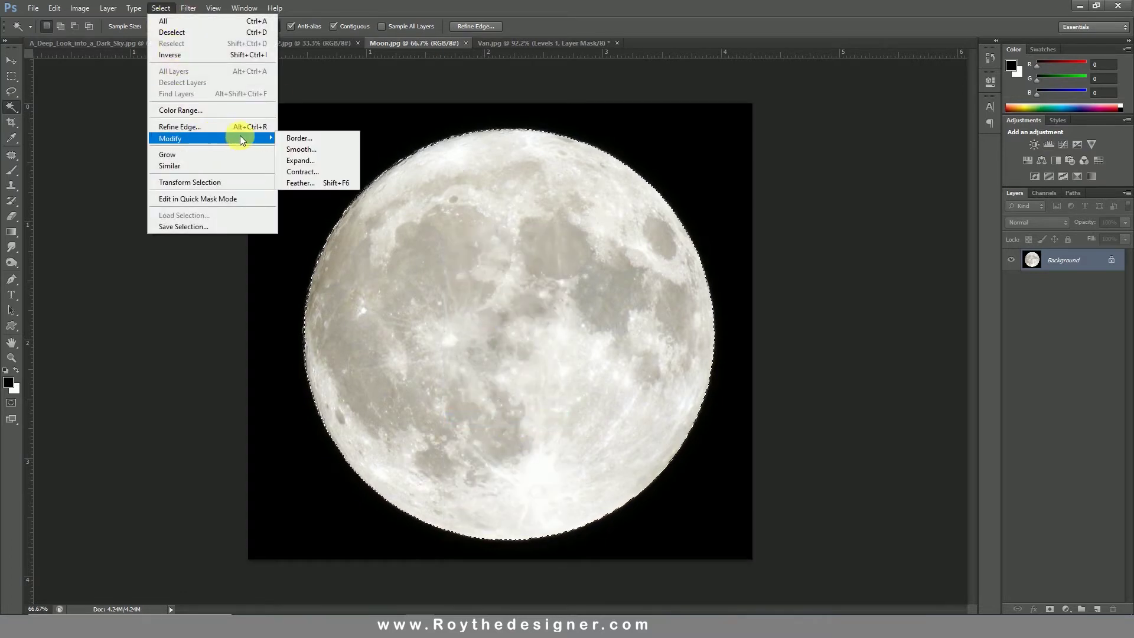
left_click(327, 172)
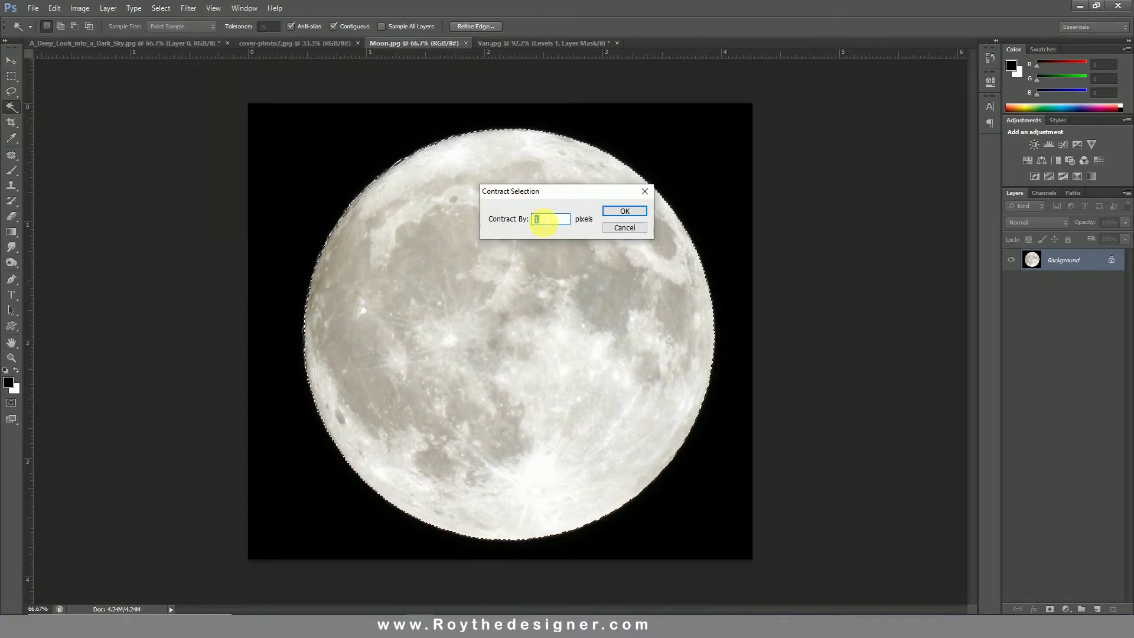
left_click(546, 222)
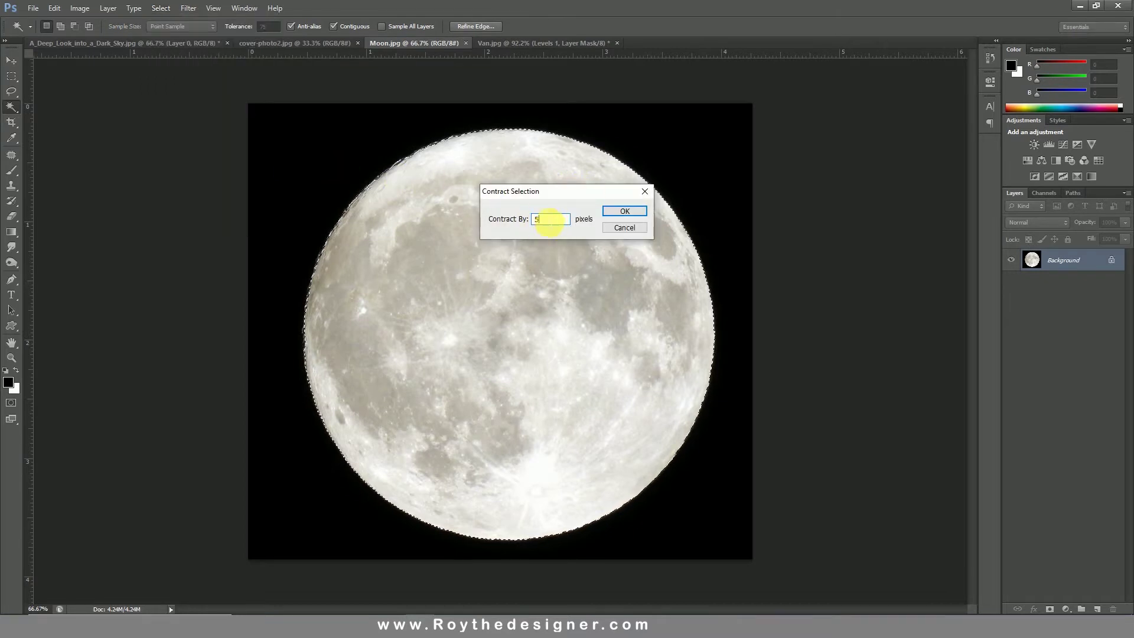
left_click(621, 210)
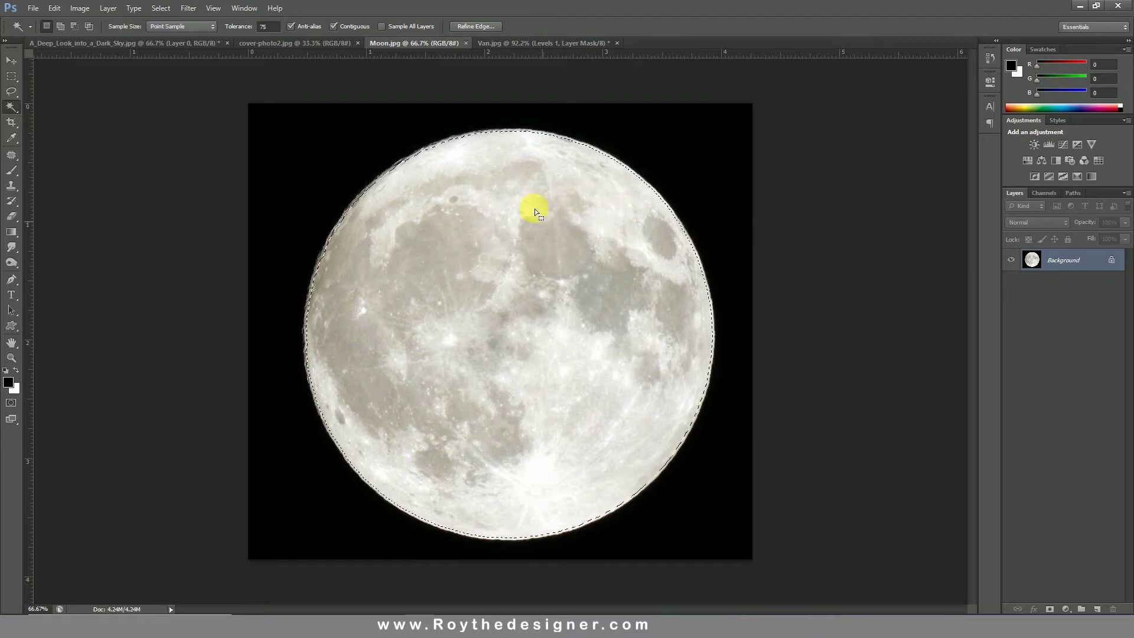
Copy the selected moon to a new layer and hide the Background layer
right_click(492, 213)
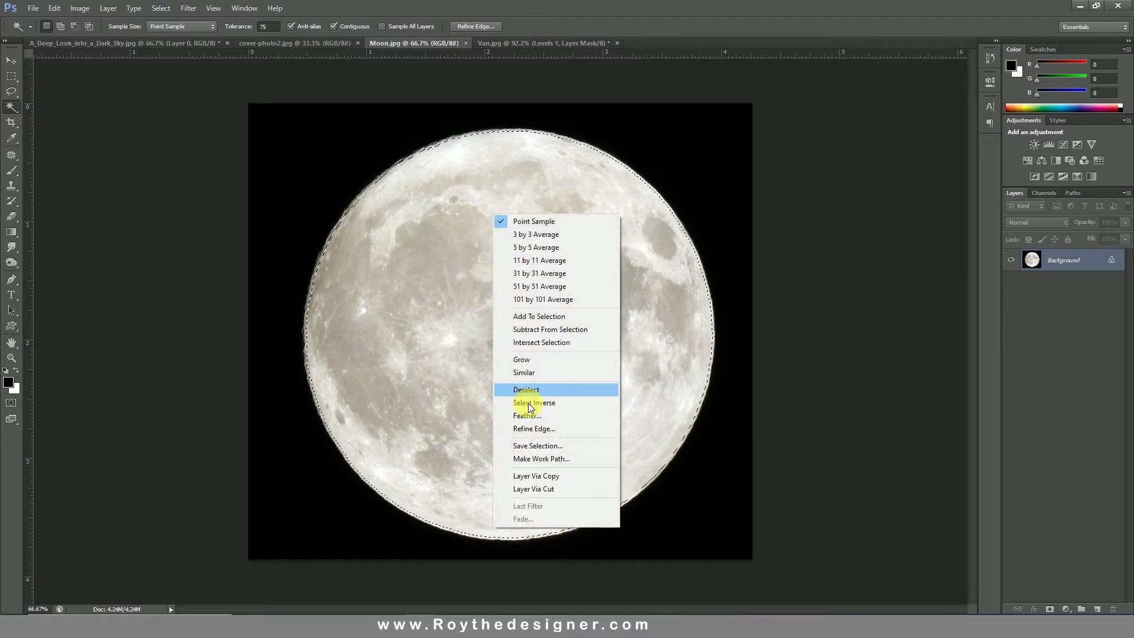
left_click(549, 474)
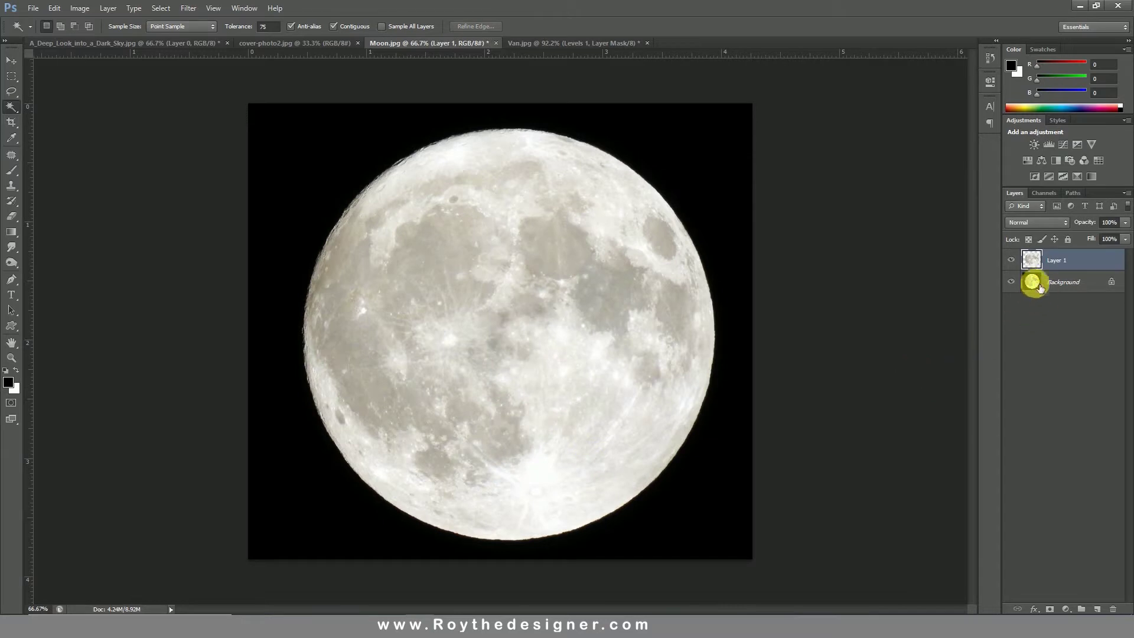
left_click(1013, 282)
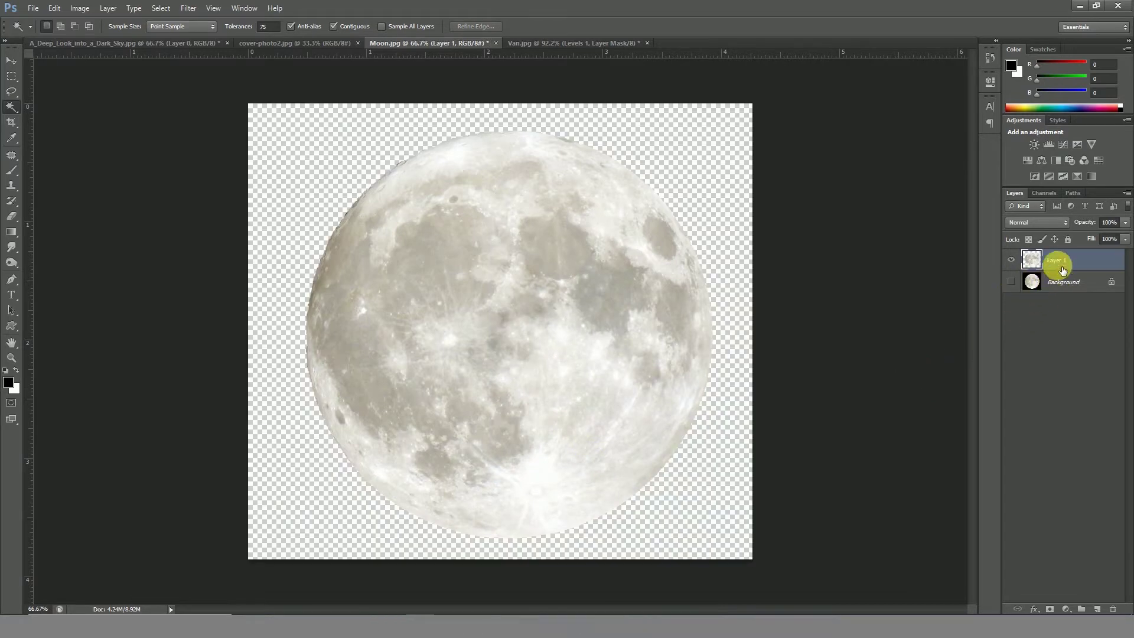
Raise the brightness of the cut-out moon on Layer 1 to 5 with Brightness/Contrast
left_click(95, 8)
mouse_move(136, 38)
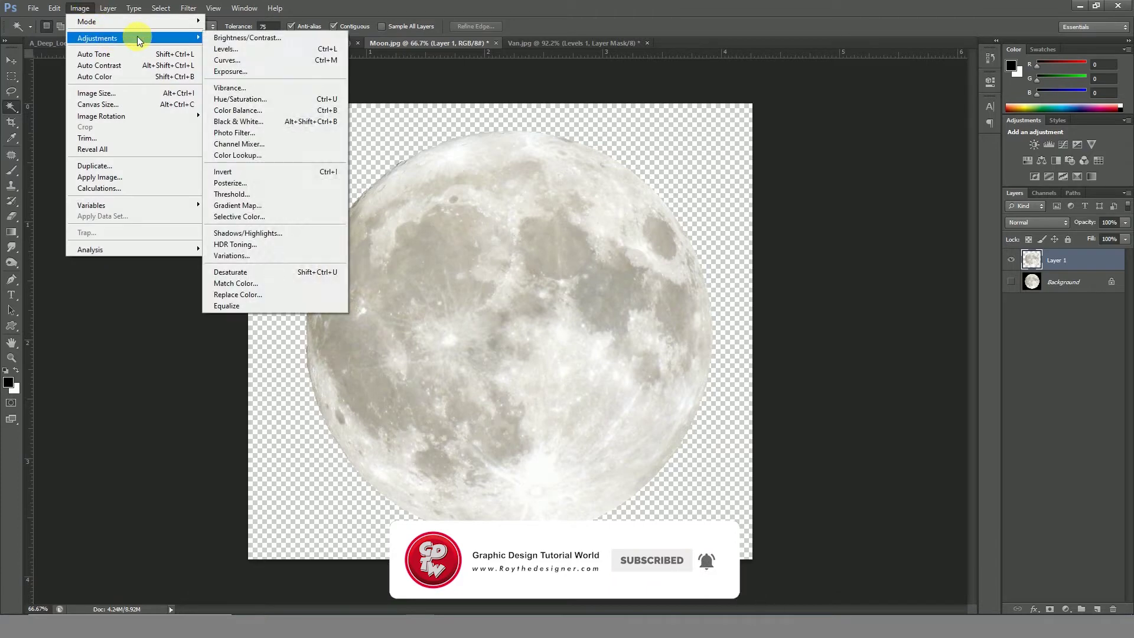
left_click(295, 32)
left_click_drag(746, 325, 751, 326)
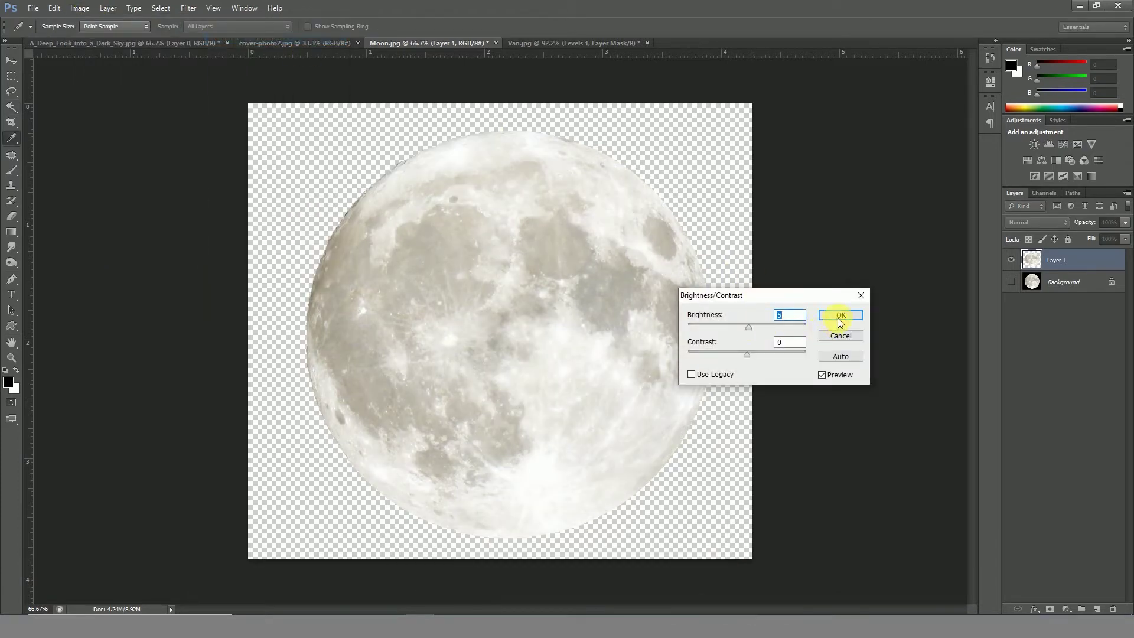
left_click(840, 315)
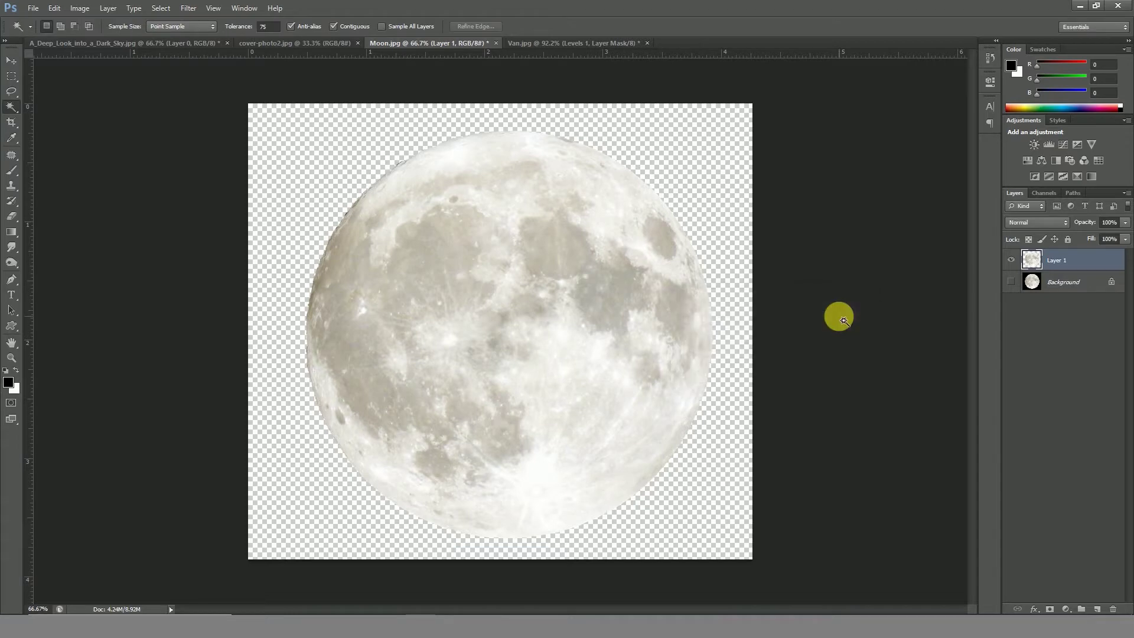
Brighten the moon with Levels by sampling the white point from a pale area near its upper edge
left_click(81, 10)
mouse_move(121, 39)
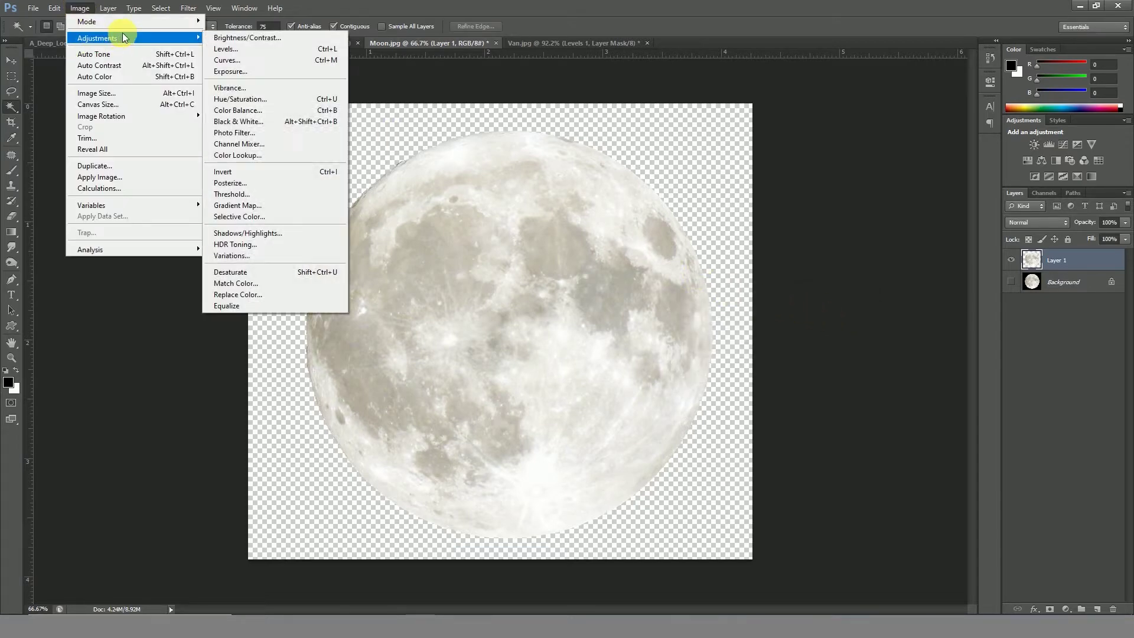
left_click(298, 48)
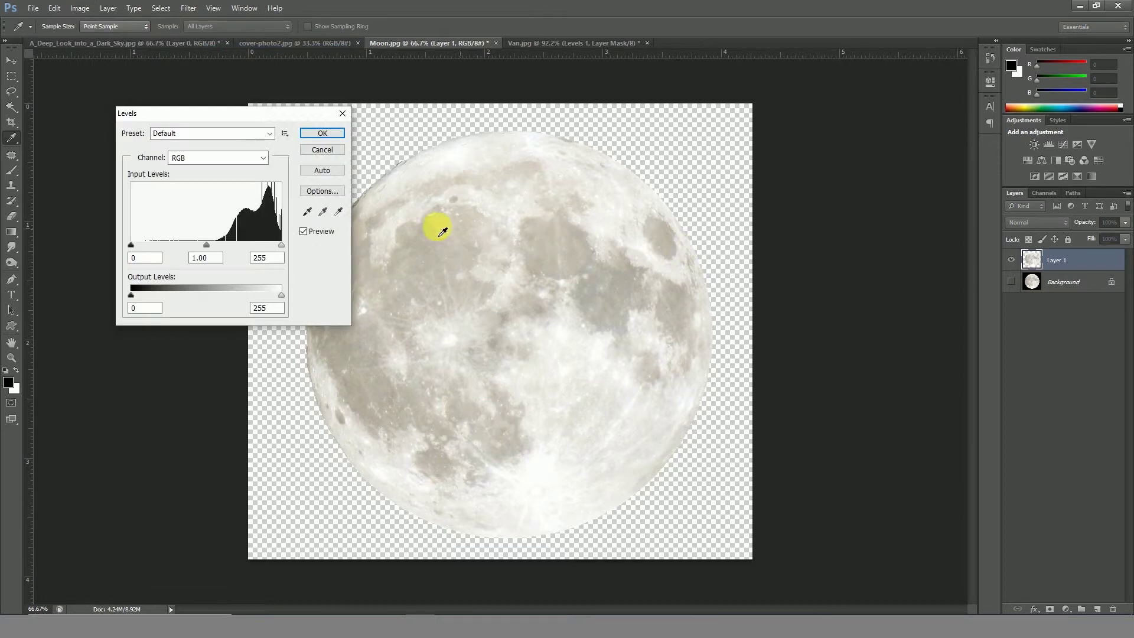
left_click(338, 212)
left_click(457, 169)
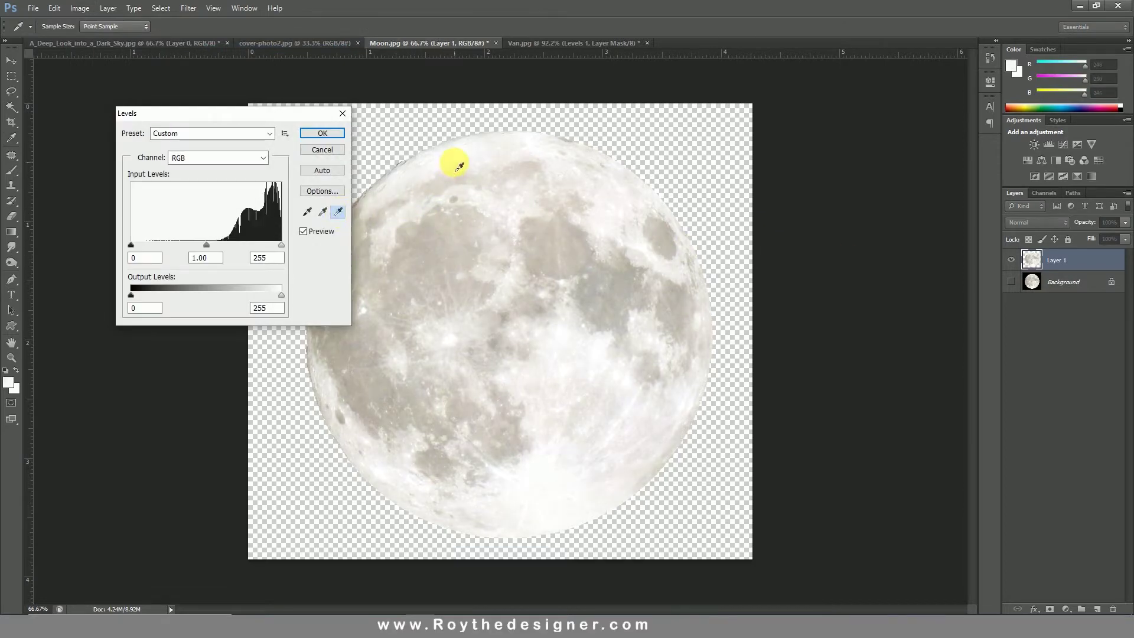
left_click(318, 137)
Move the moon layer into Van.jpg and release its clipping mask
key("w")
left_click(12, 61)
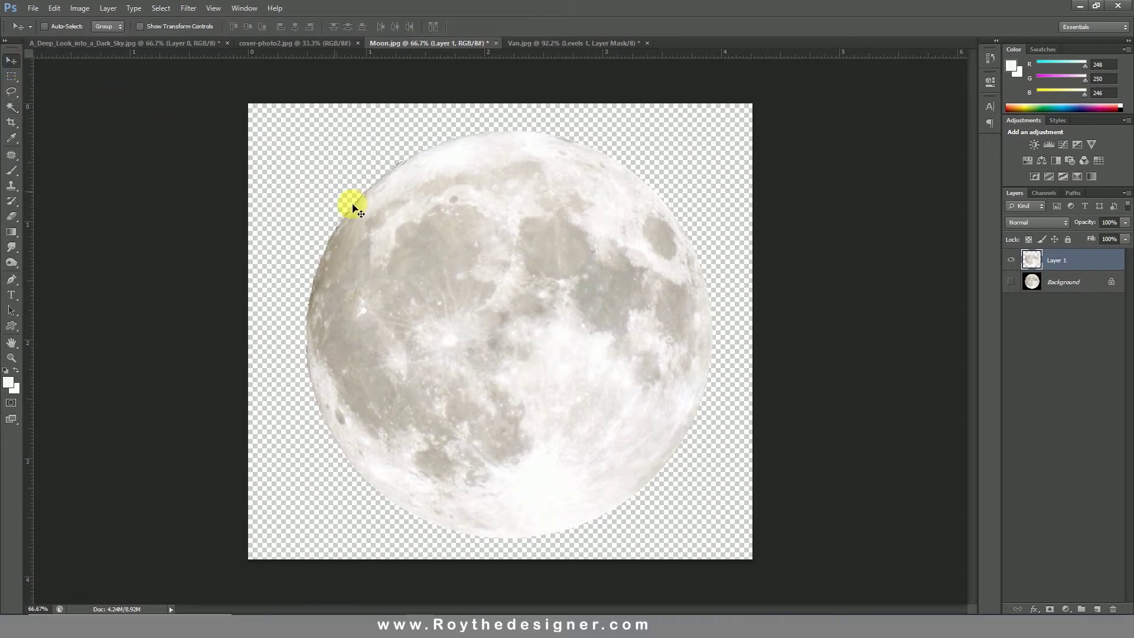
left_click_drag(463, 263, 635, 307)
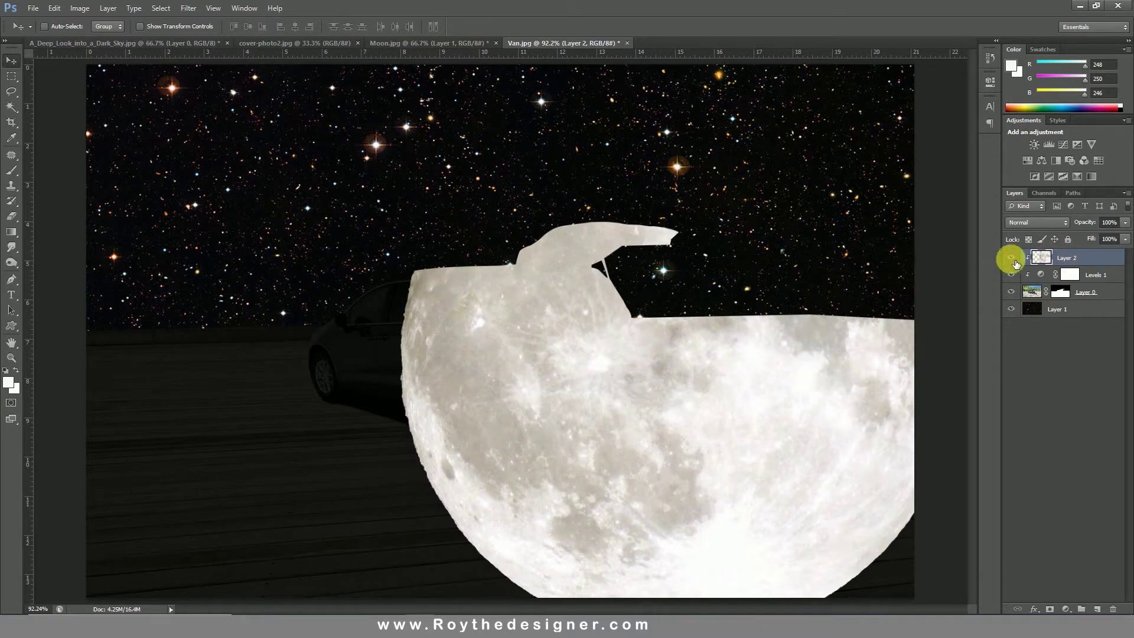
right_click(1075, 258)
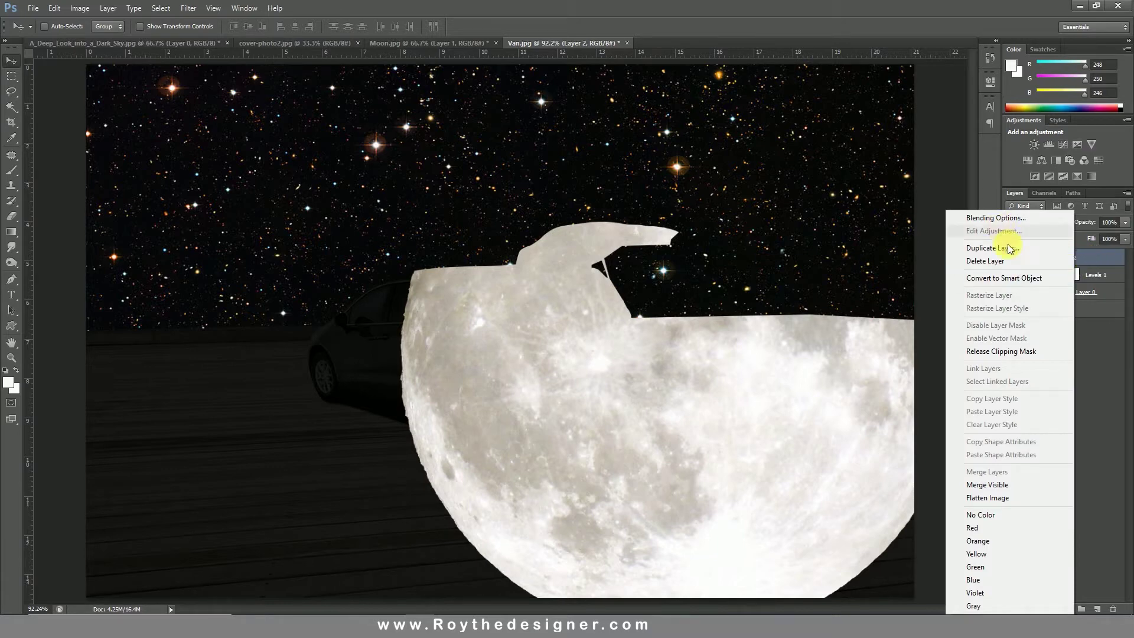
left_click(1007, 351)
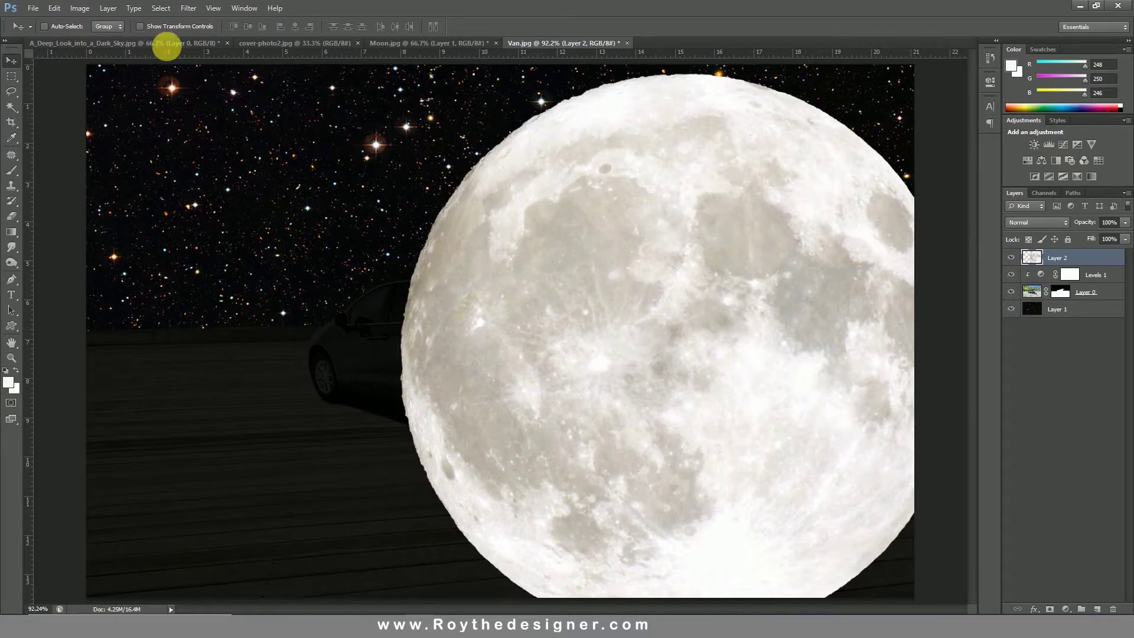
Scale the moon down to about 15.5% with Free Transform and place it in the van's open rear above the ramp
left_click(53, 8)
left_click(109, 229)
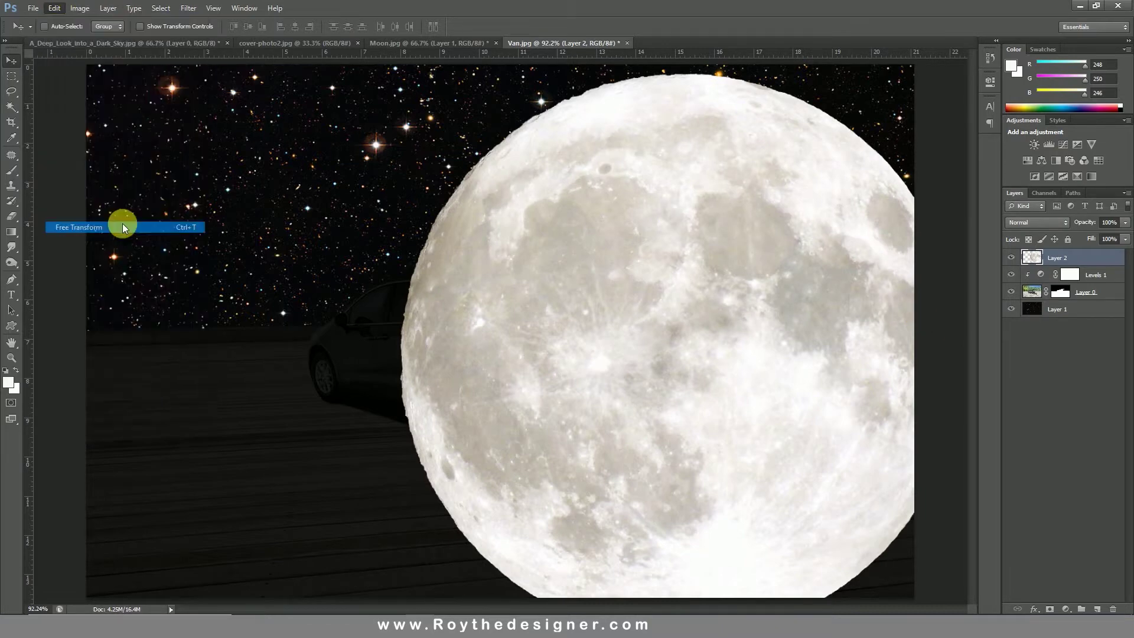
left_click_drag(401, 76, 664, 293)
left_click_drag(725, 347, 654, 322)
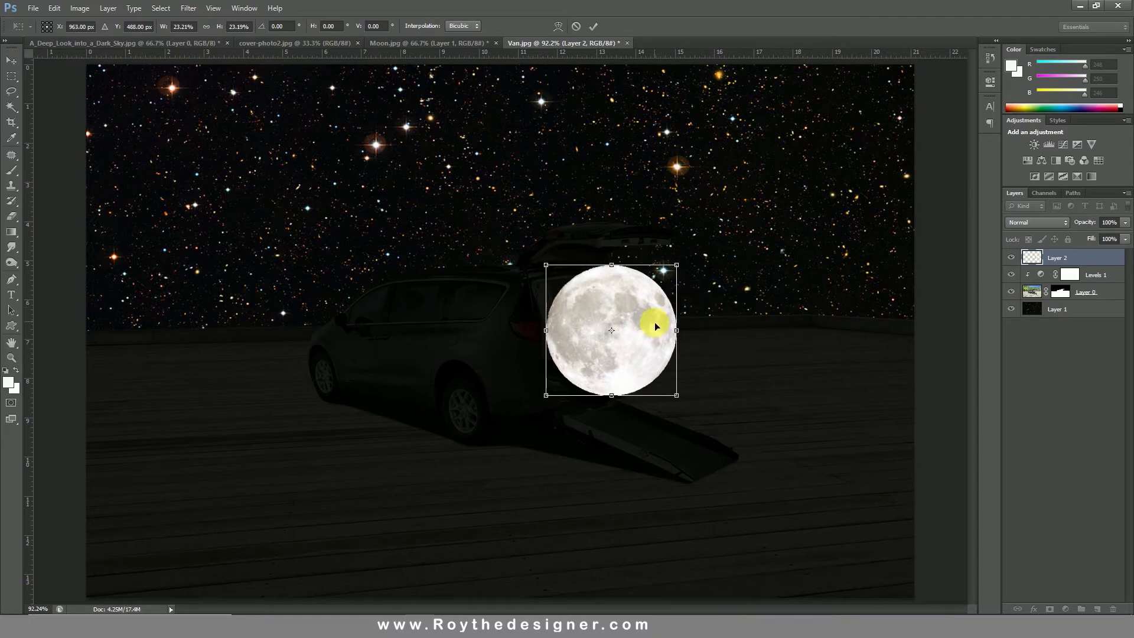
scroll(721, 335, "up", 5)
scroll(718, 334, "up", 2)
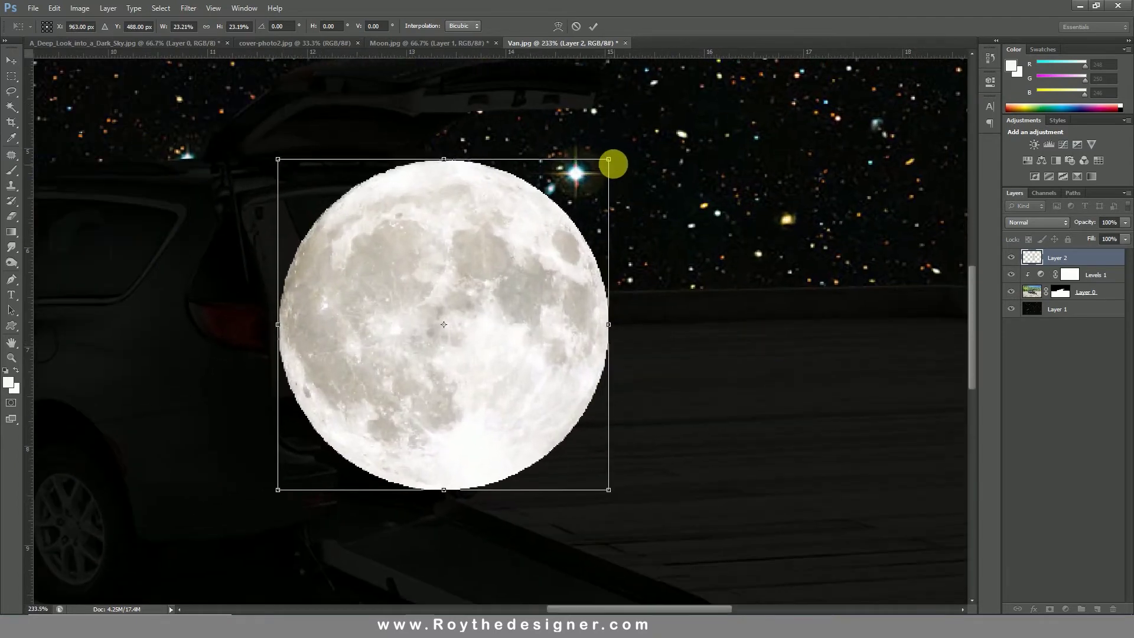
left_click_drag(609, 160, 562, 203)
left_click_drag(473, 271, 397, 291)
left_click_drag(476, 218, 441, 247)
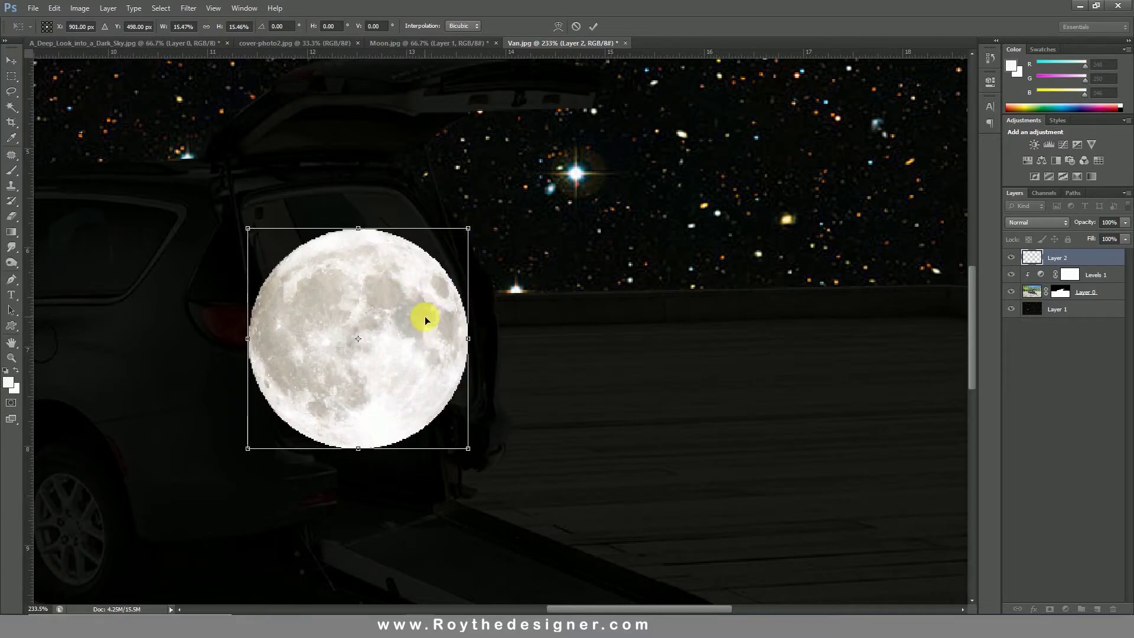
left_click_drag(384, 346, 403, 415)
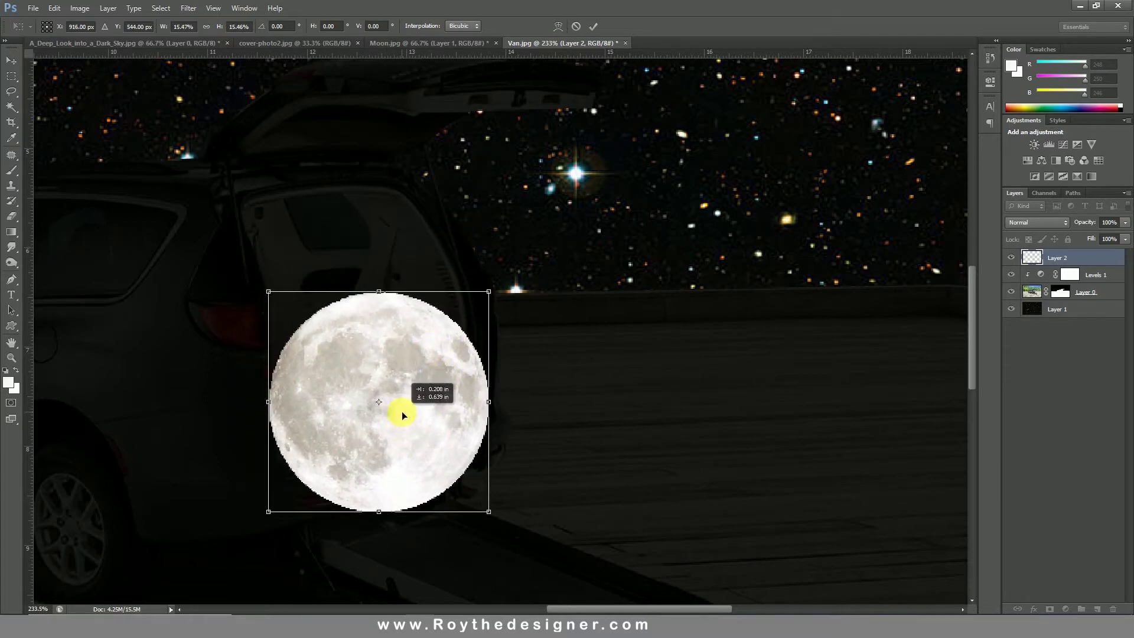
left_click_drag(562, 373, 567, 372)
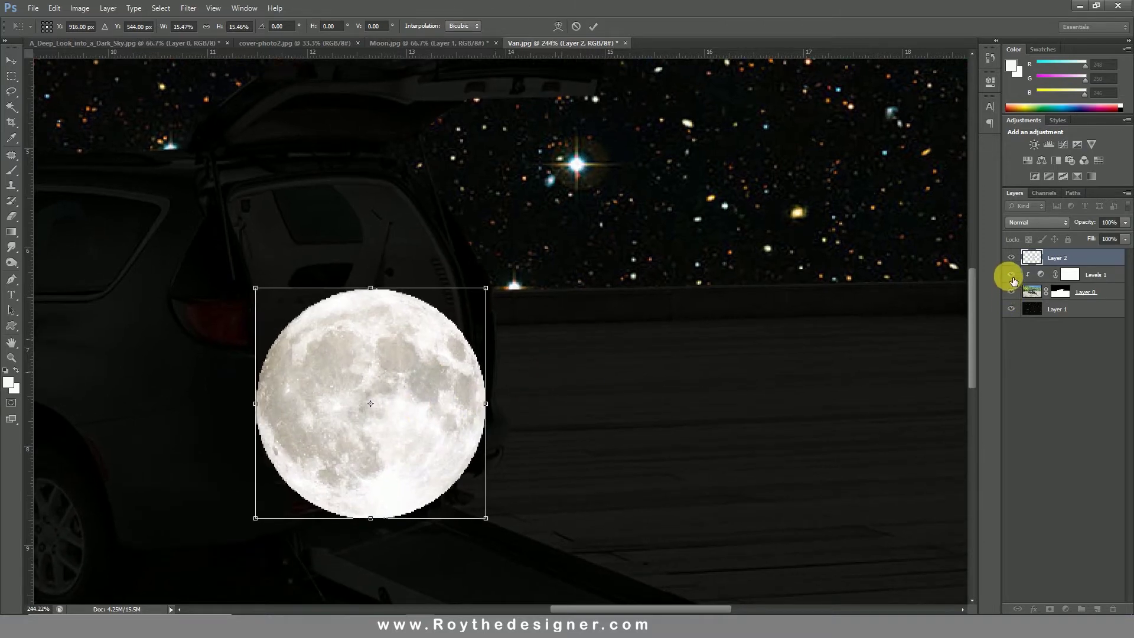
left_click(596, 28)
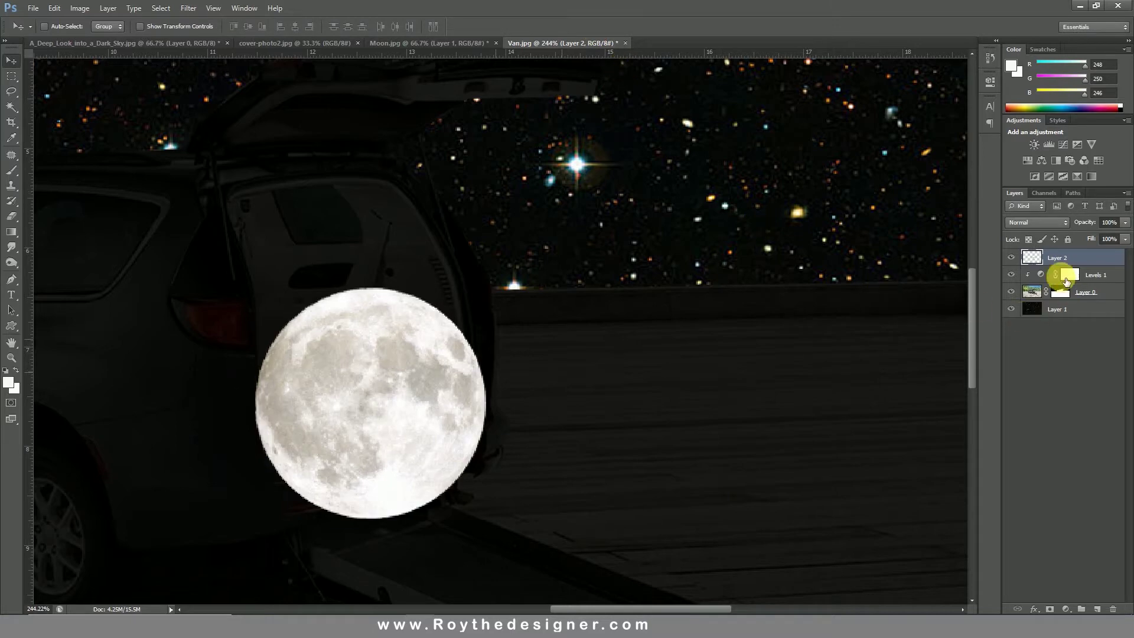
Lower the moon slightly onto the top of the ramp, hiding the Levels 1 layer while positioning it and showing it again
left_click(1012, 277)
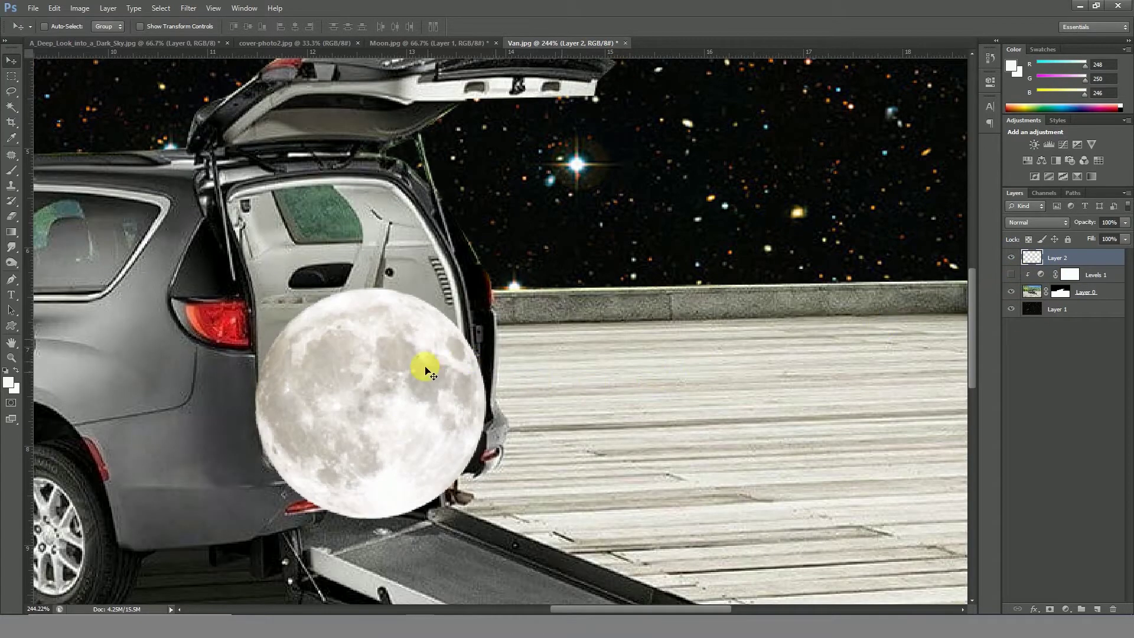
mouse_move(408, 401)
left_mouse_down()
mouse_move(470, 481)
mouse_move(455, 355)
mouse_move(412, 374)
mouse_move(407, 406)
left_mouse_up()
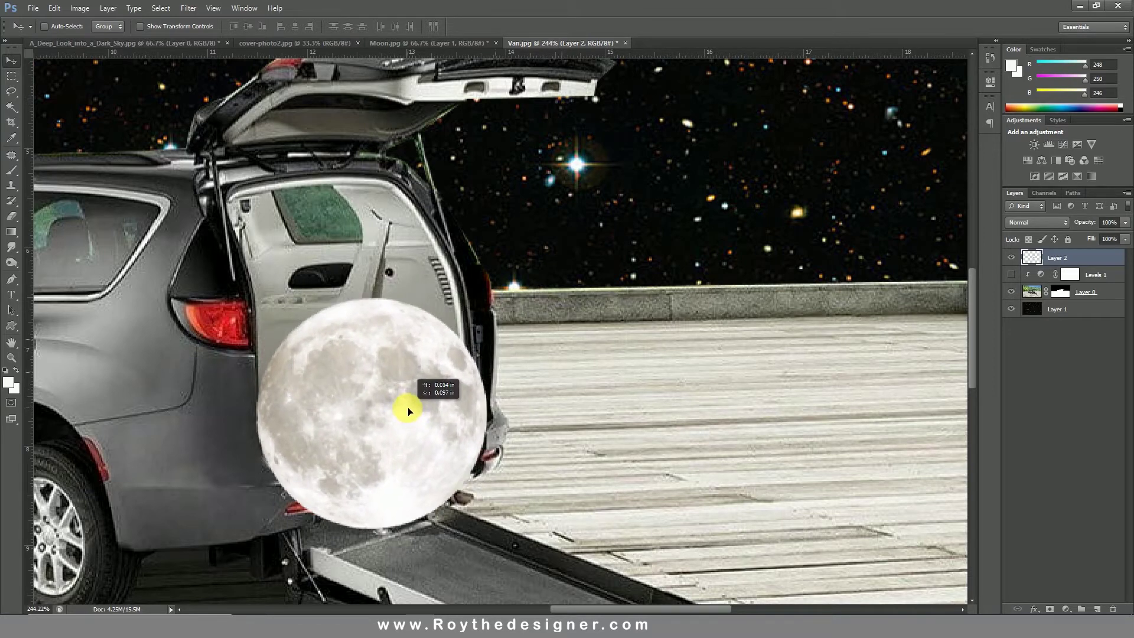
left_click_drag(464, 383, 481, 384)
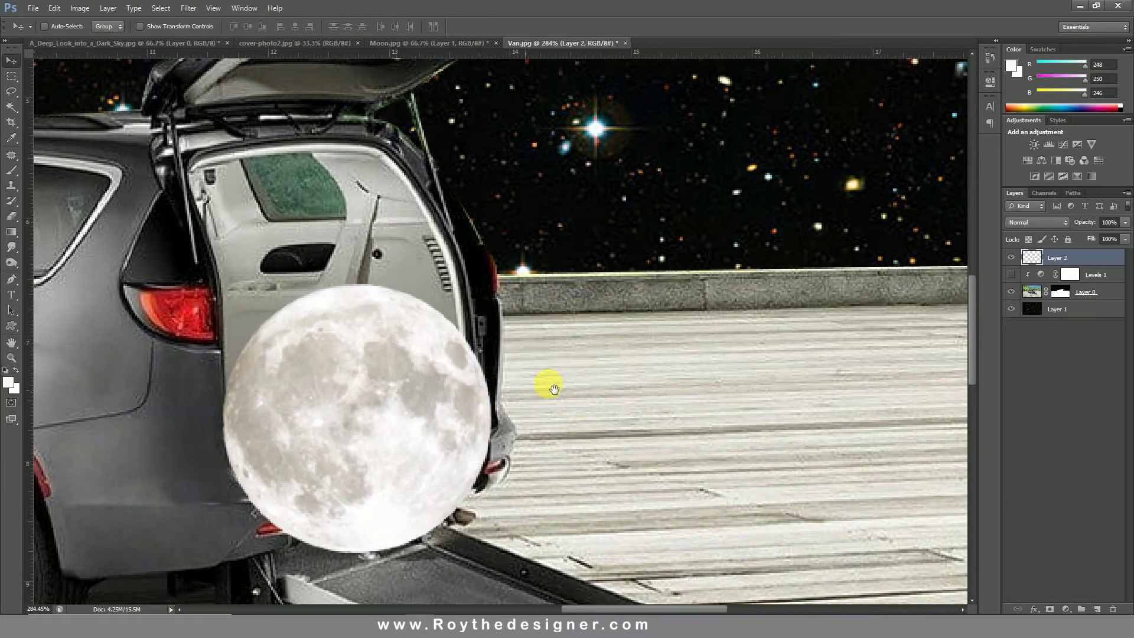
left_click_drag(638, 316, 735, 247)
left_click(704, 279, "ctrl")
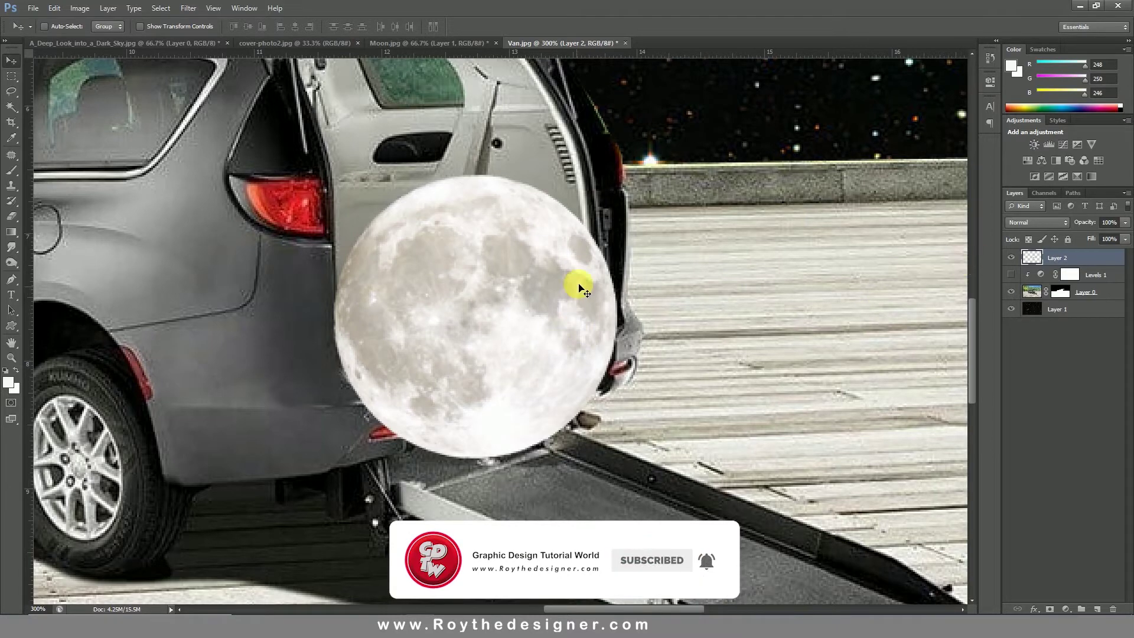
left_click(1017, 277)
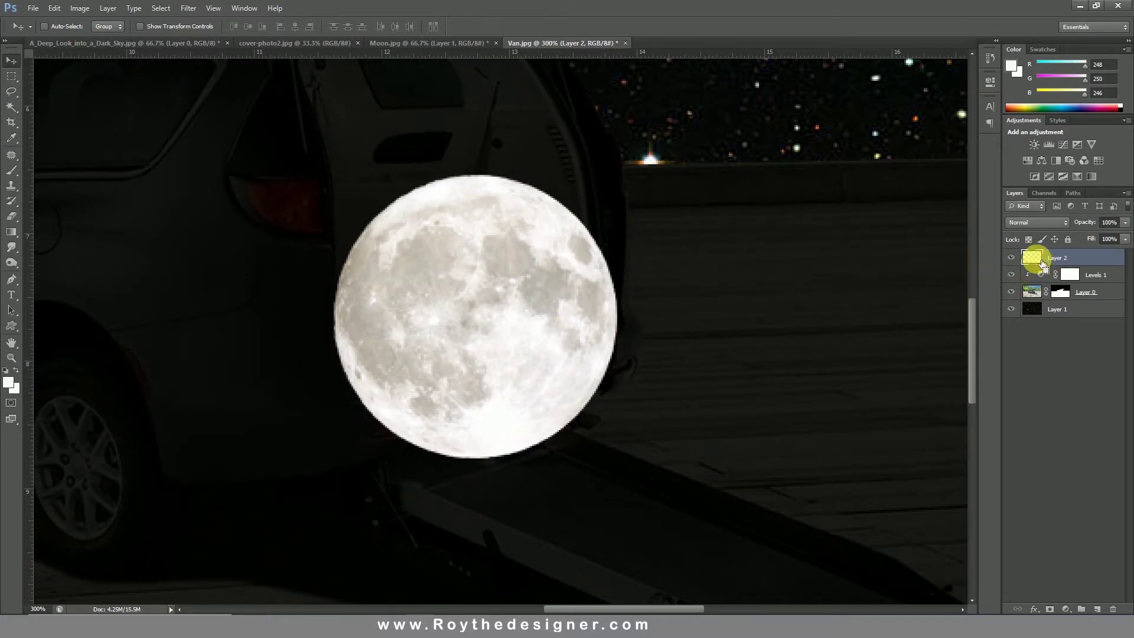
Fill the moon's outline with white on a new layer, using a selection loaded from Layer 2, and deselect
left_click(1041, 264, "ctrl")
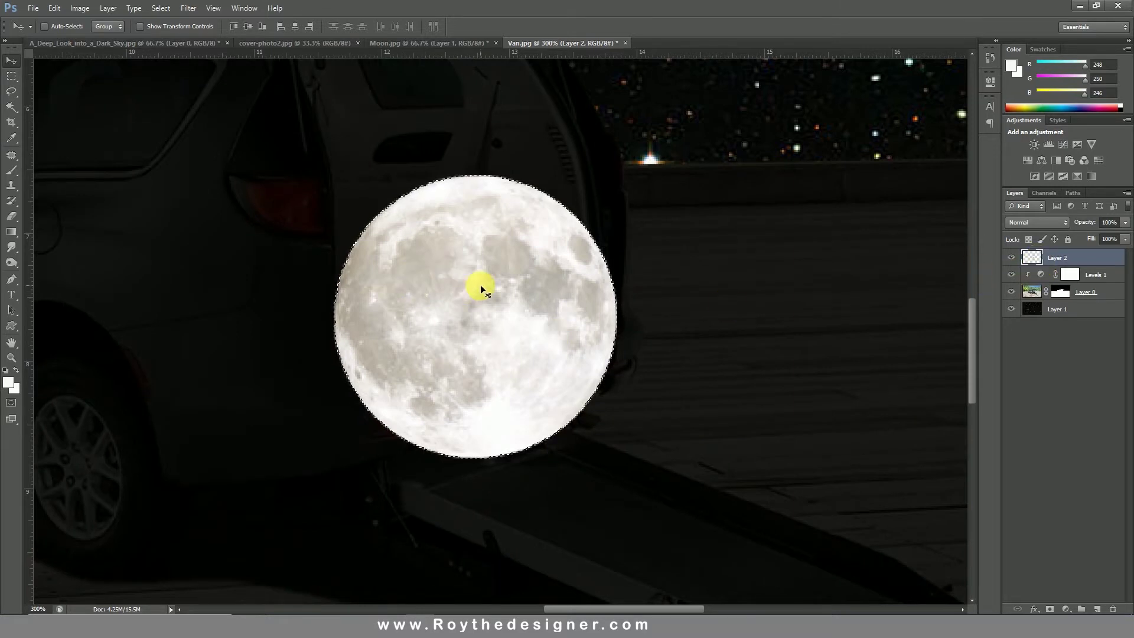
left_click(1097, 609)
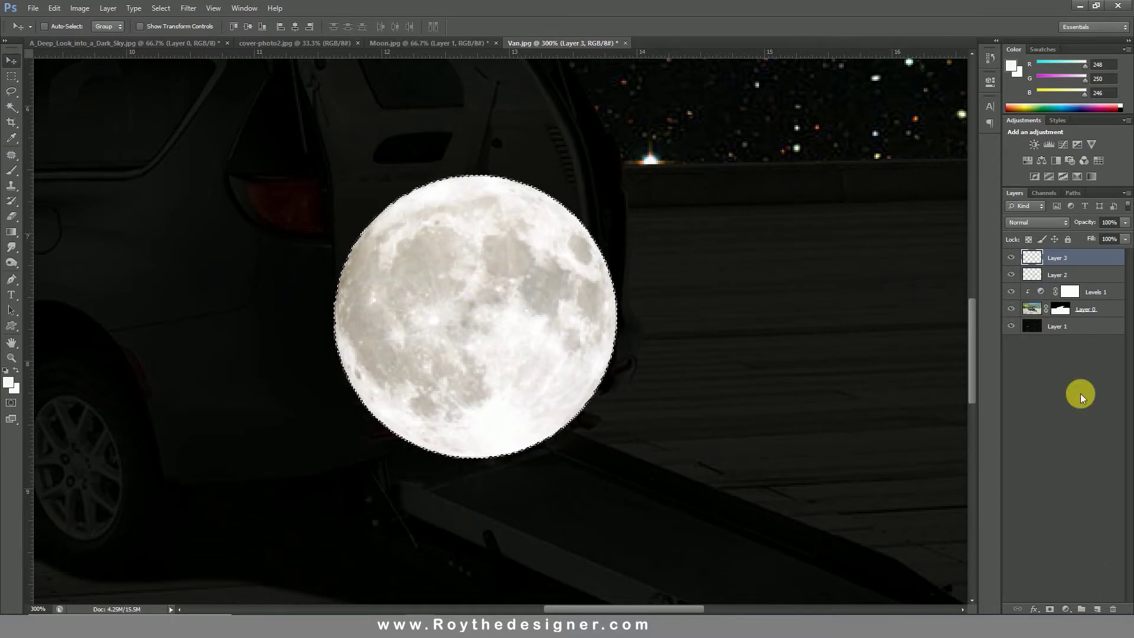
left_click(16, 369)
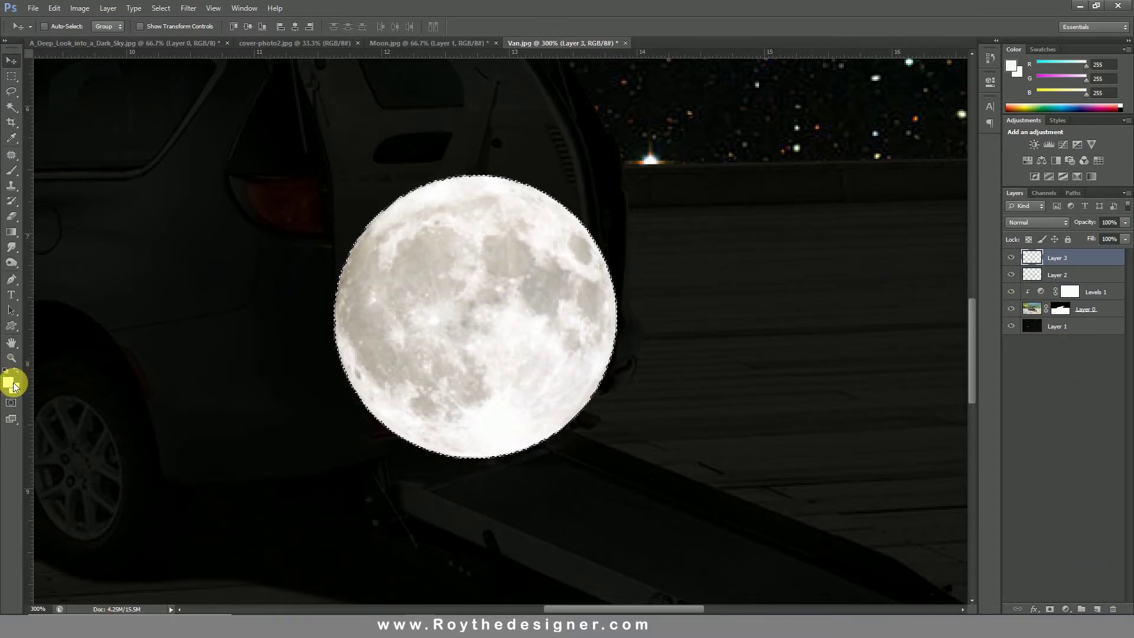
left_click_drag(11, 232, 26, 234)
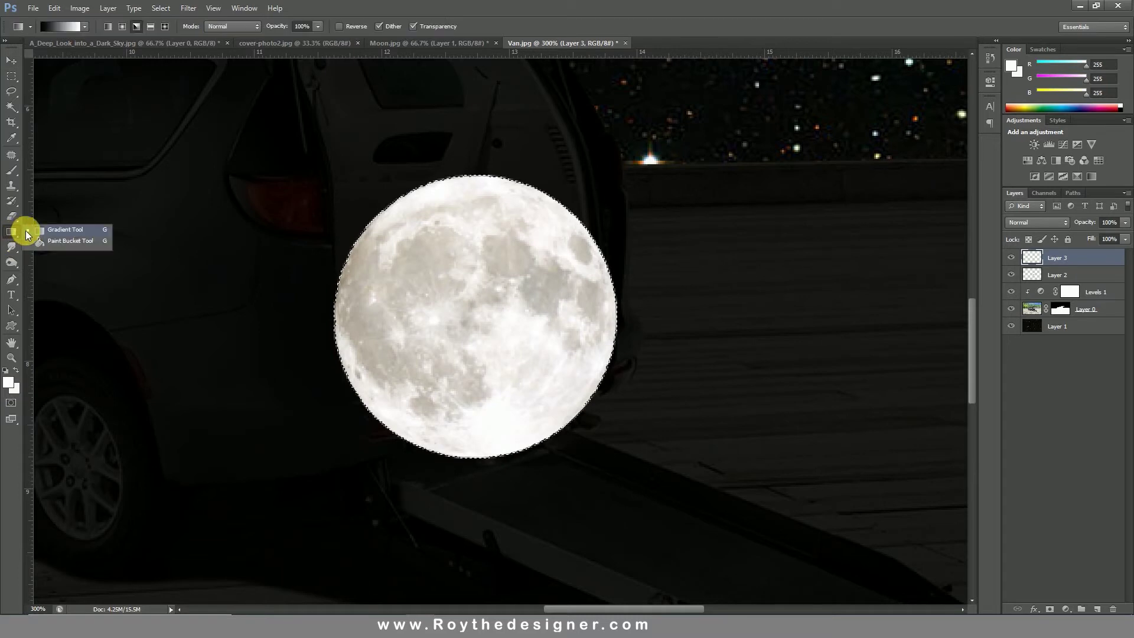
left_click(59, 241)
left_click(459, 294)
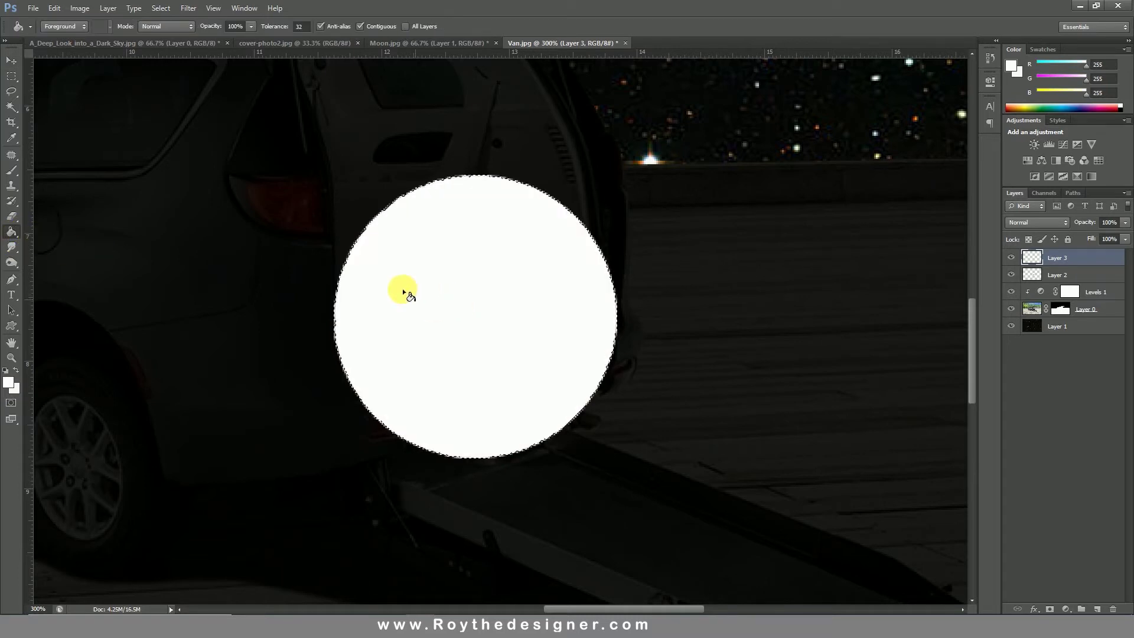
left_click(161, 8)
left_click(169, 32)
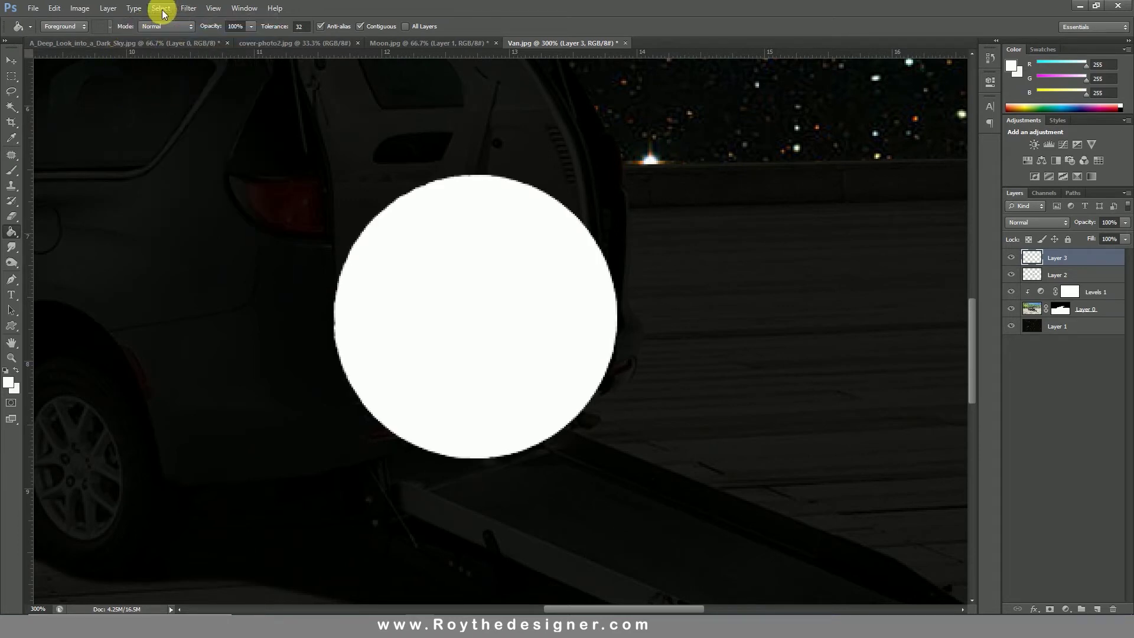
Apply a Gaussian Blur of 16.8 pixels to the white disc and move its layer below the moon layer
left_click(187, 8)
mouse_move(285, 127)
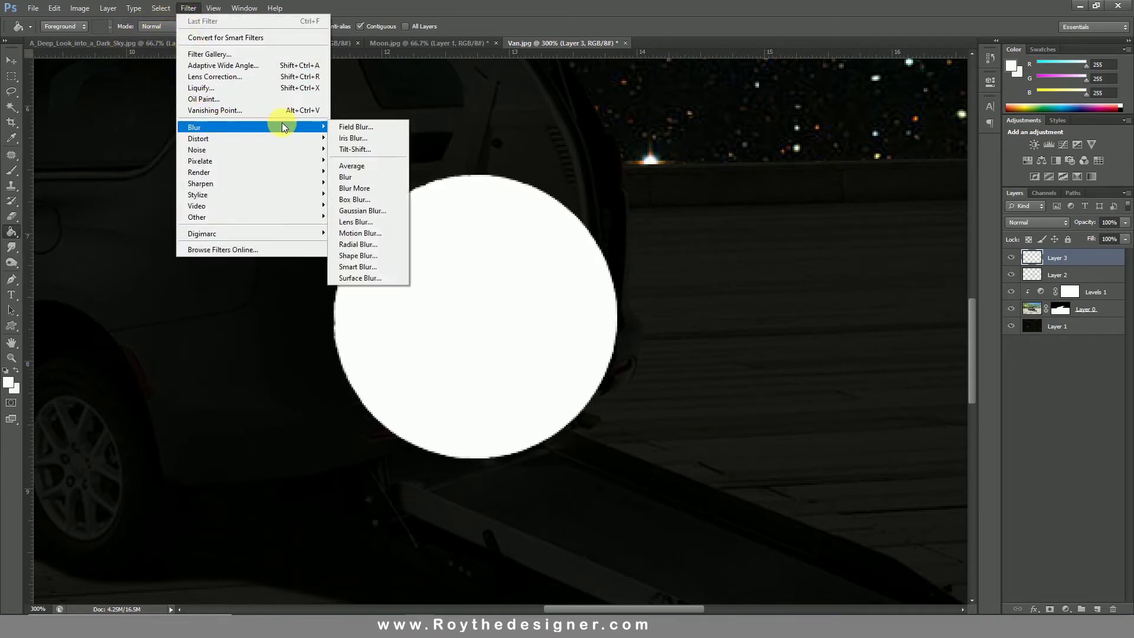
left_click(388, 211)
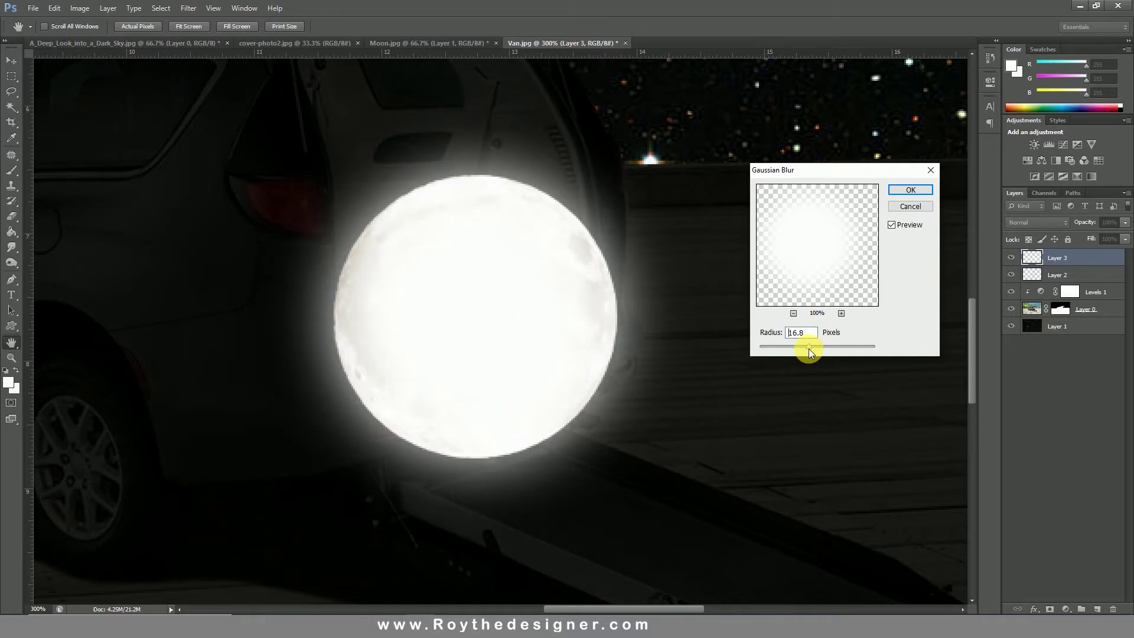
left_click(911, 190)
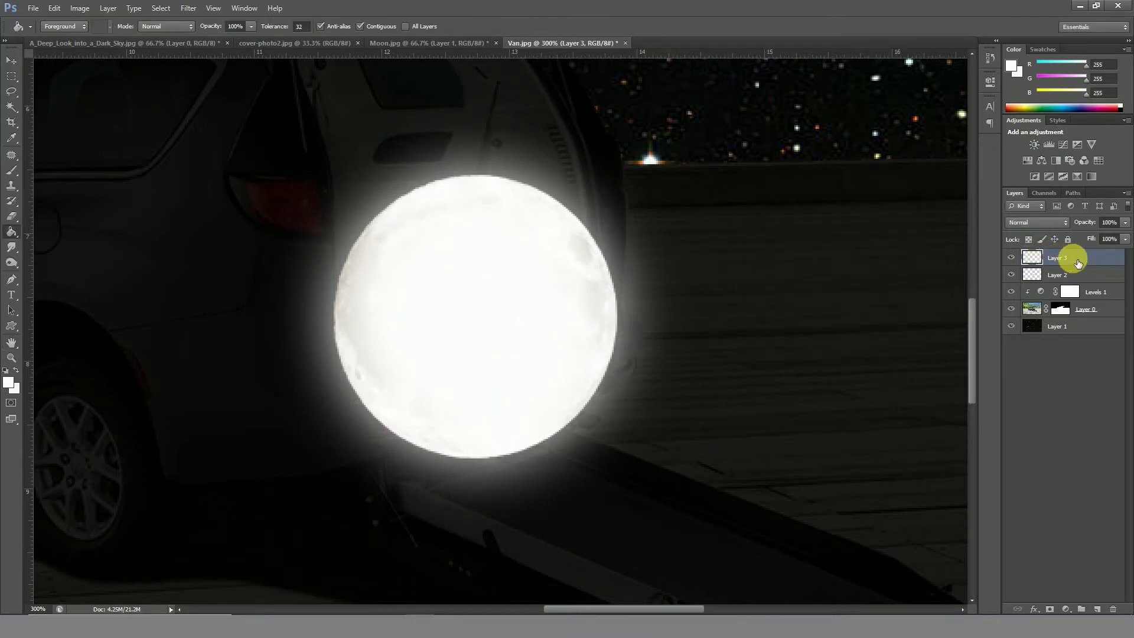
left_click_drag(1078, 285, 1078, 284)
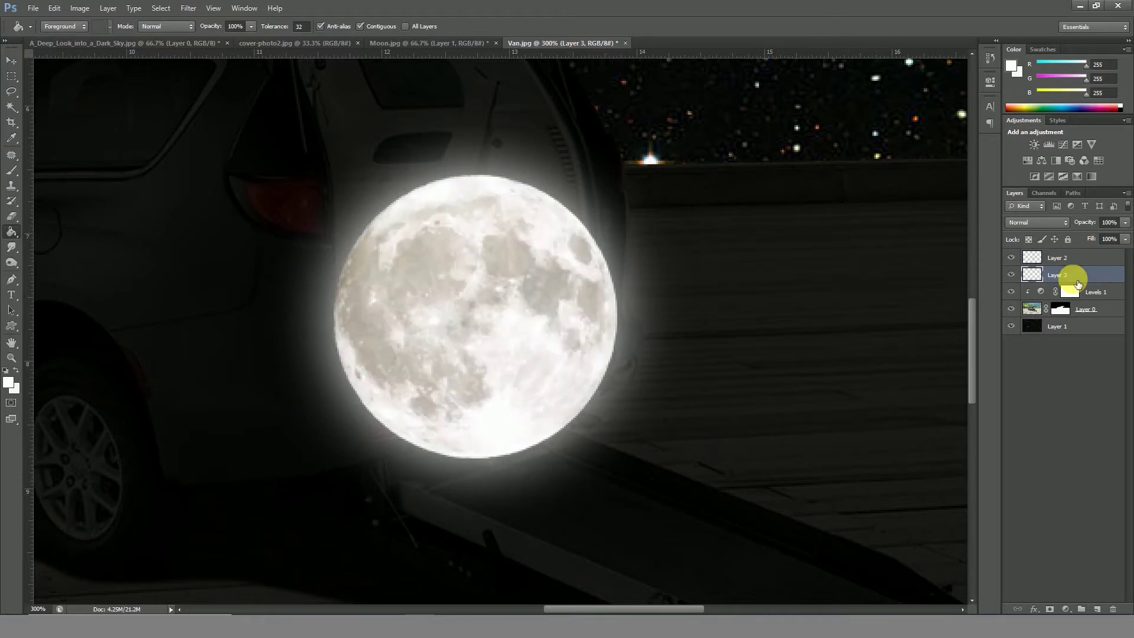
Apply Brightness/Contrast to the moon on Layer 2 with brightness 30 and contrast 35
left_click(1074, 259)
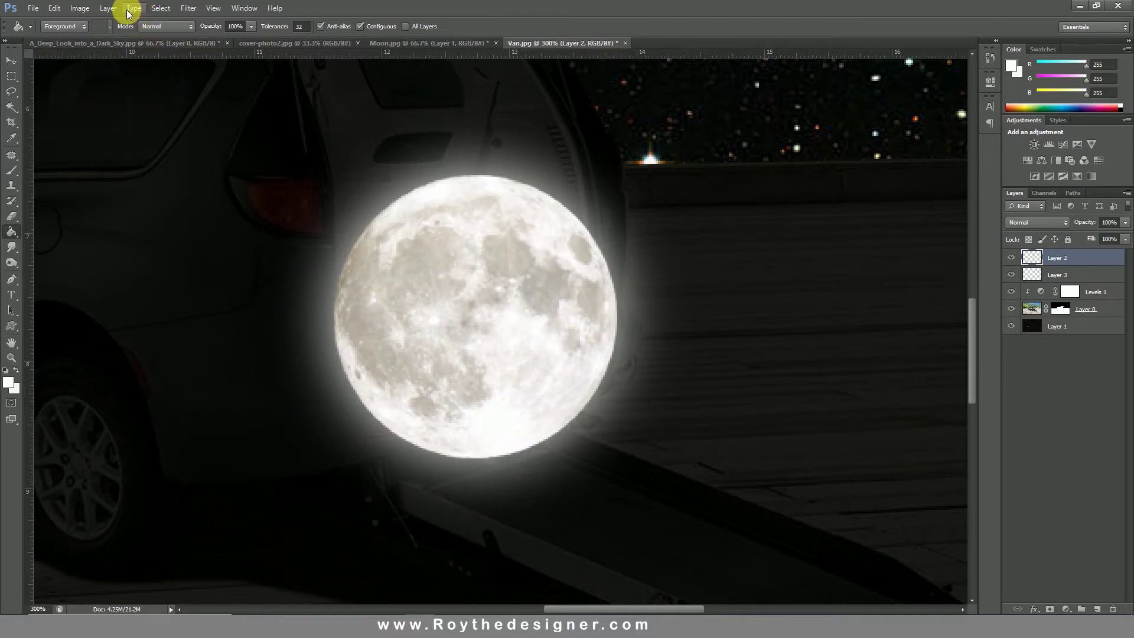
left_click(82, 7)
mouse_move(130, 21)
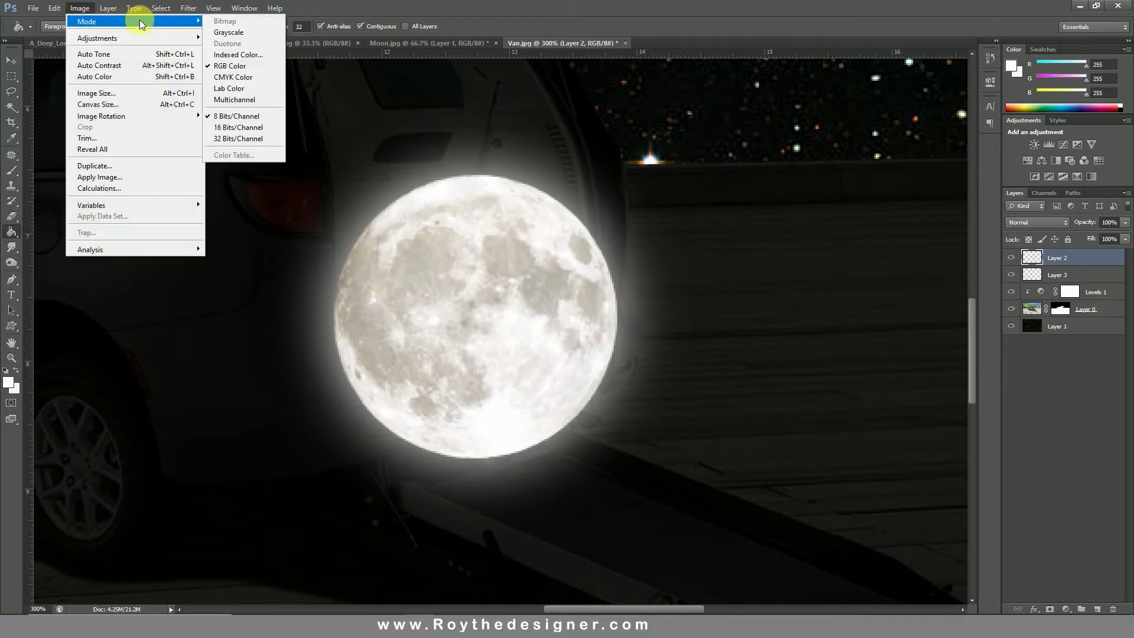
mouse_move(153, 36)
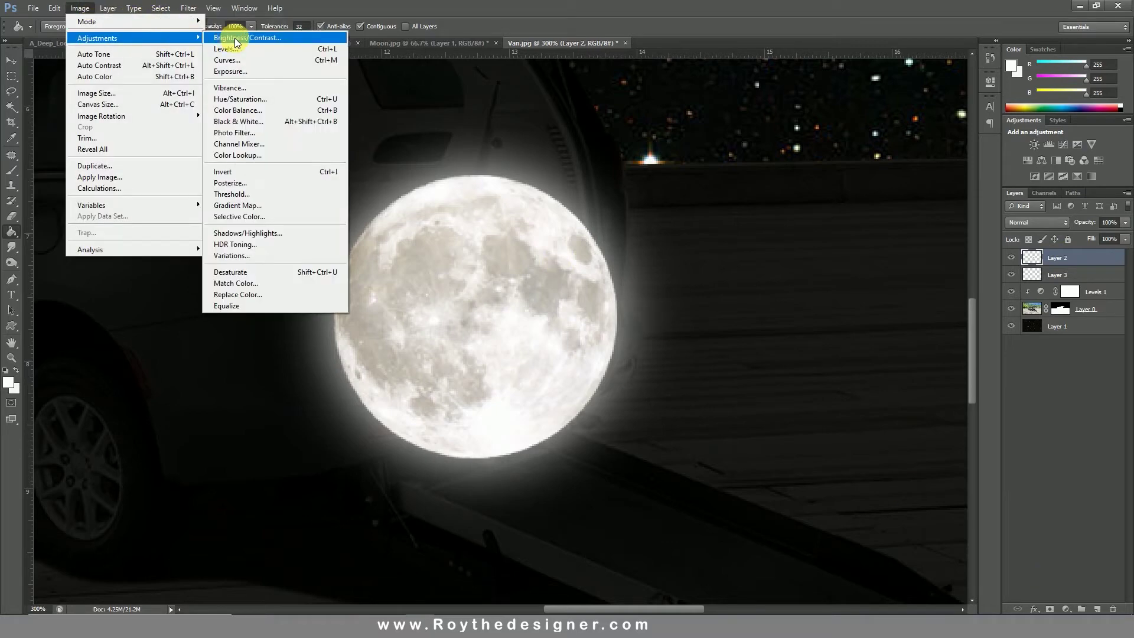
left_click(286, 38)
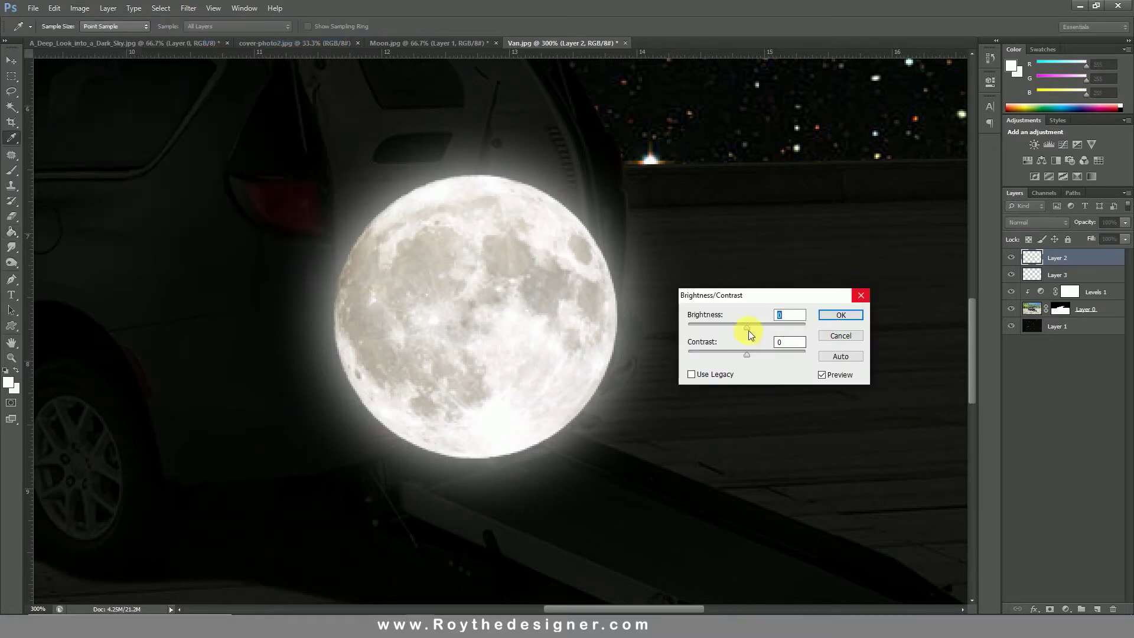
left_click_drag(749, 331, 758, 355)
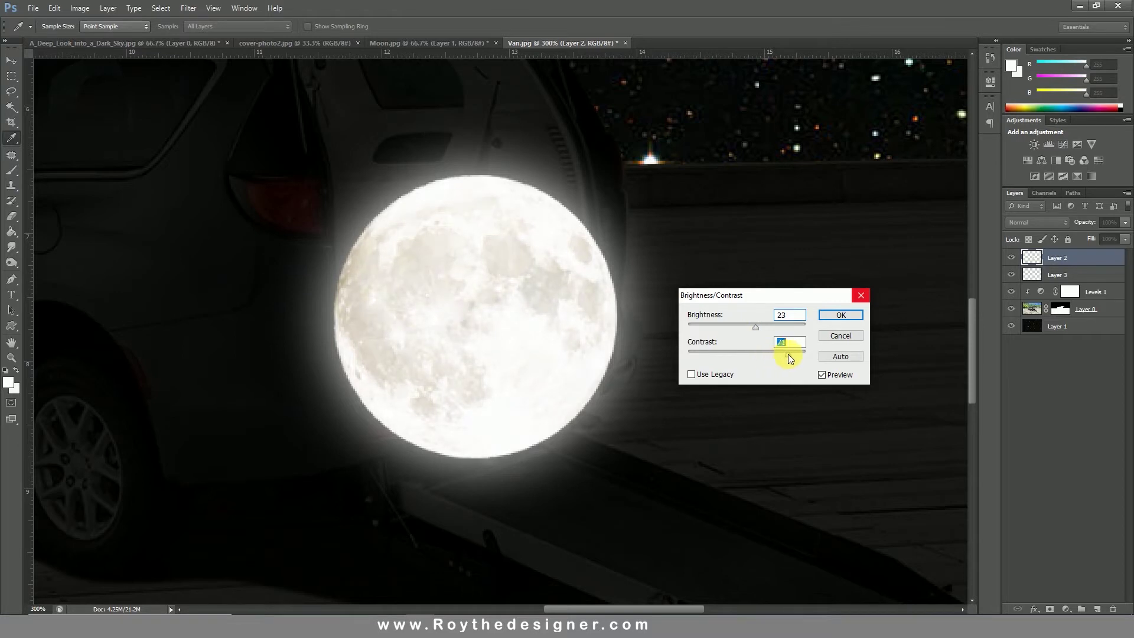
left_click_drag(760, 329, 770, 330)
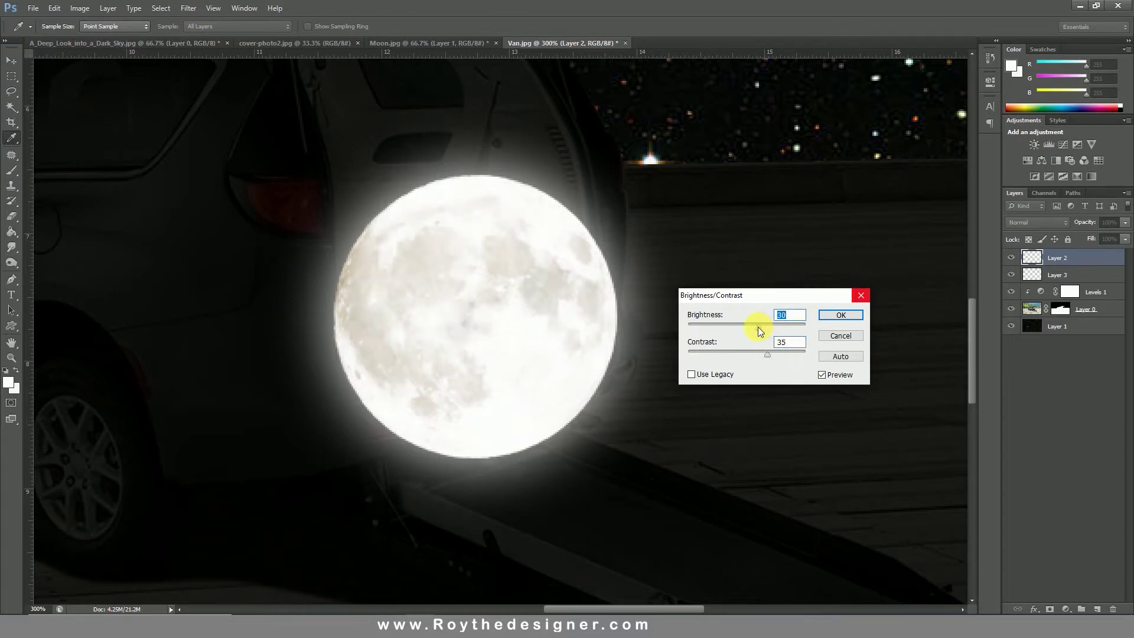
left_click(839, 314)
key("g")
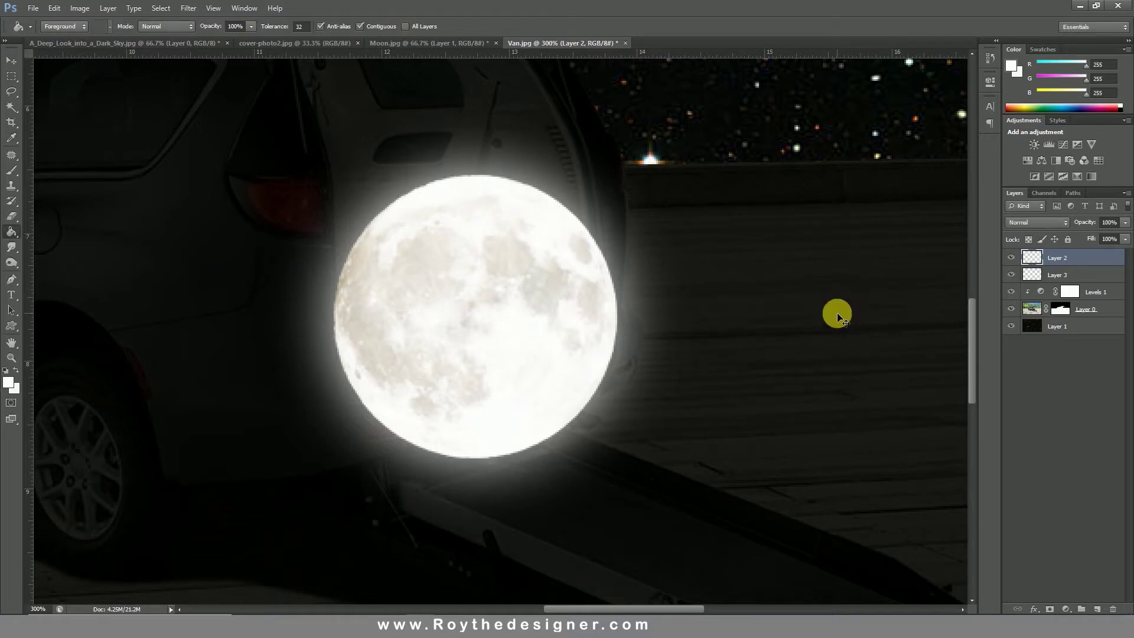
Merge the moon on Layer 2 down into the glow on Layer 3, undoing any accidental fill
key("ctrl+0")
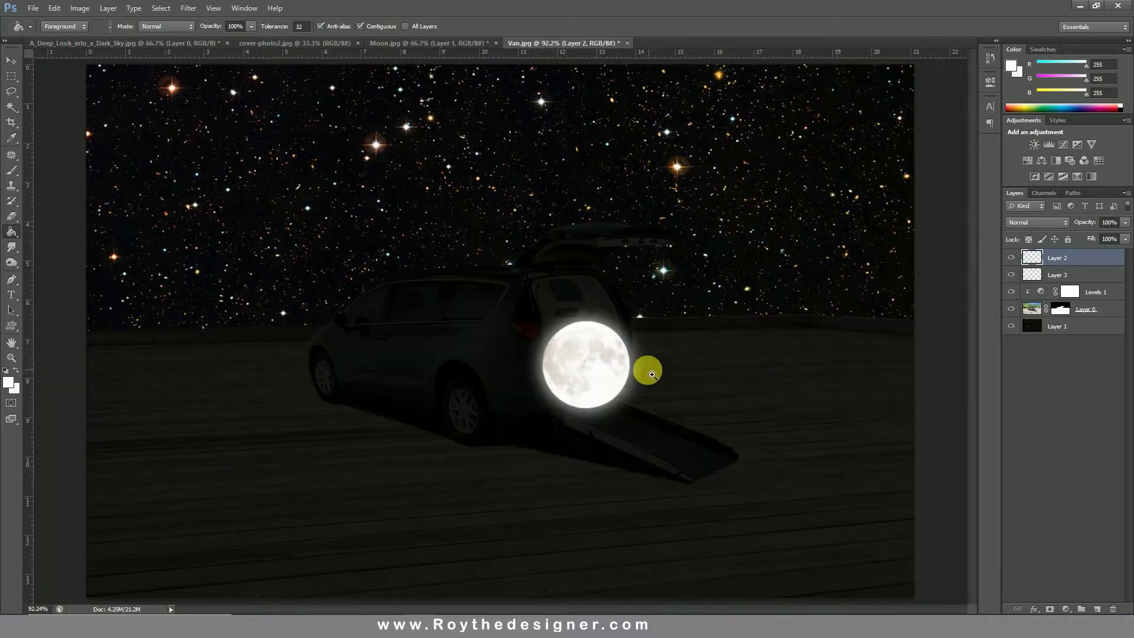
left_click_drag(654, 355, 665, 356)
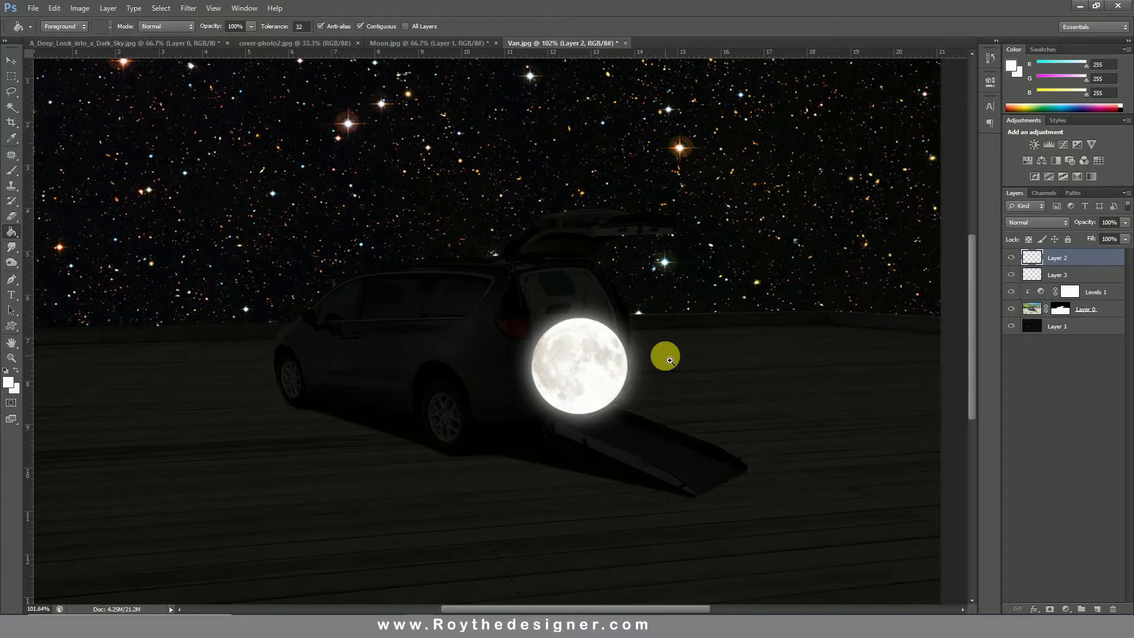
left_click_drag(676, 362, 677, 357)
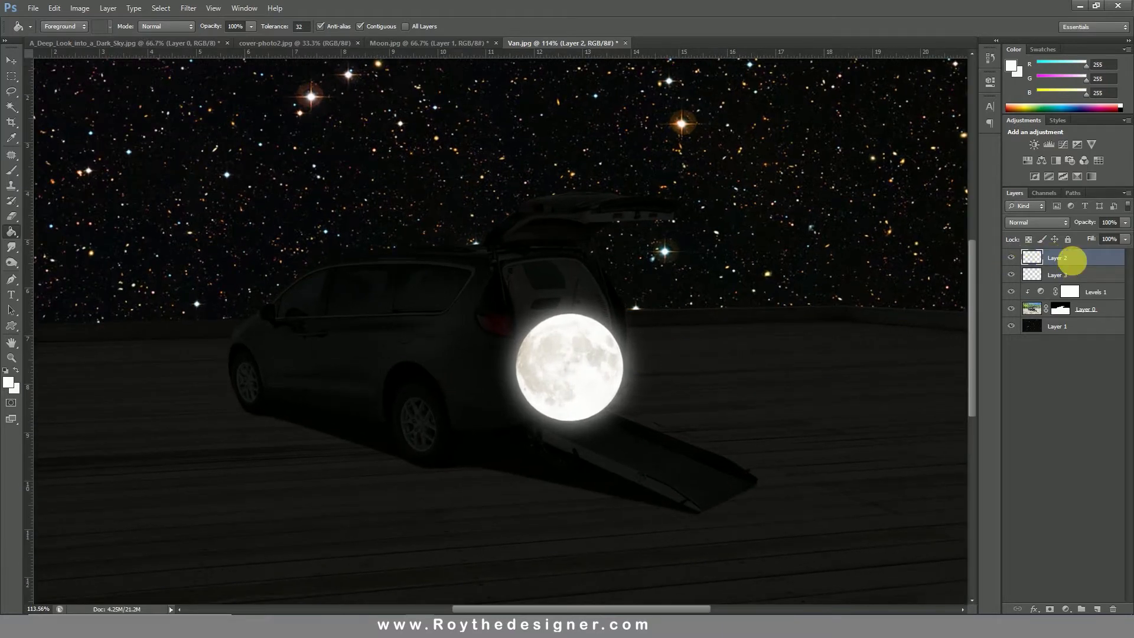
right_click(1071, 260)
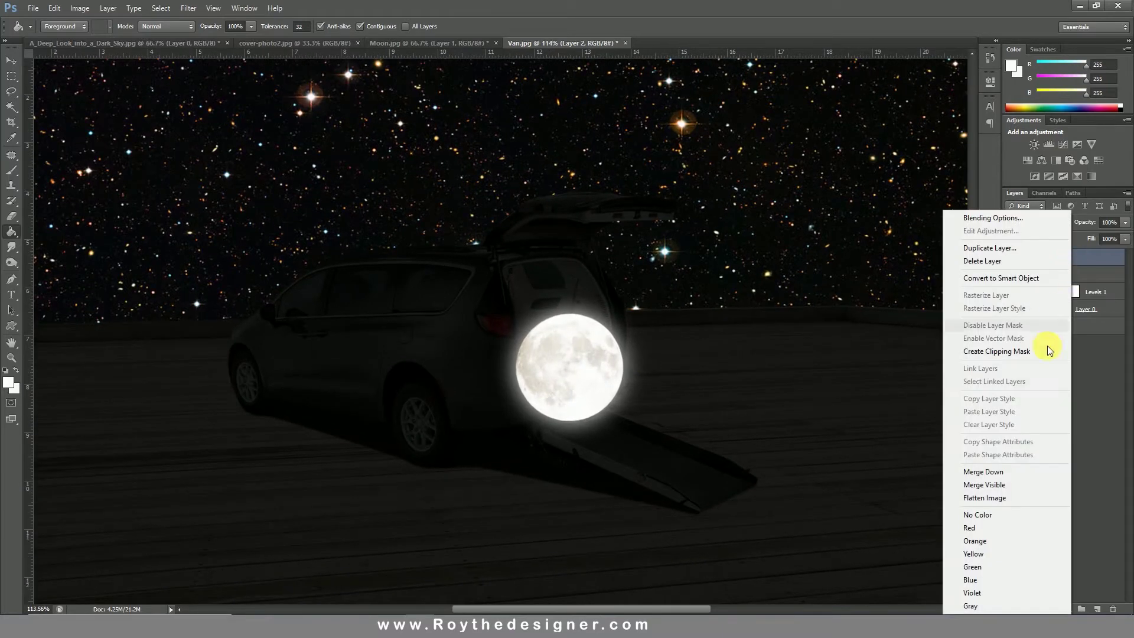
left_click(1000, 473)
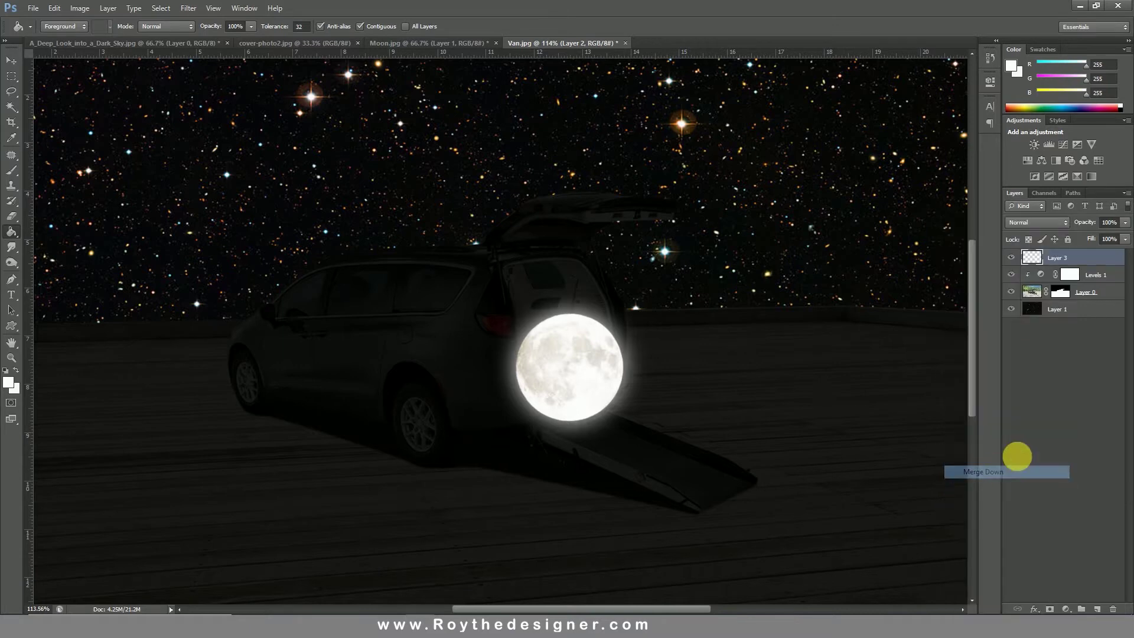
left_click(607, 351)
key("ctrl+z")
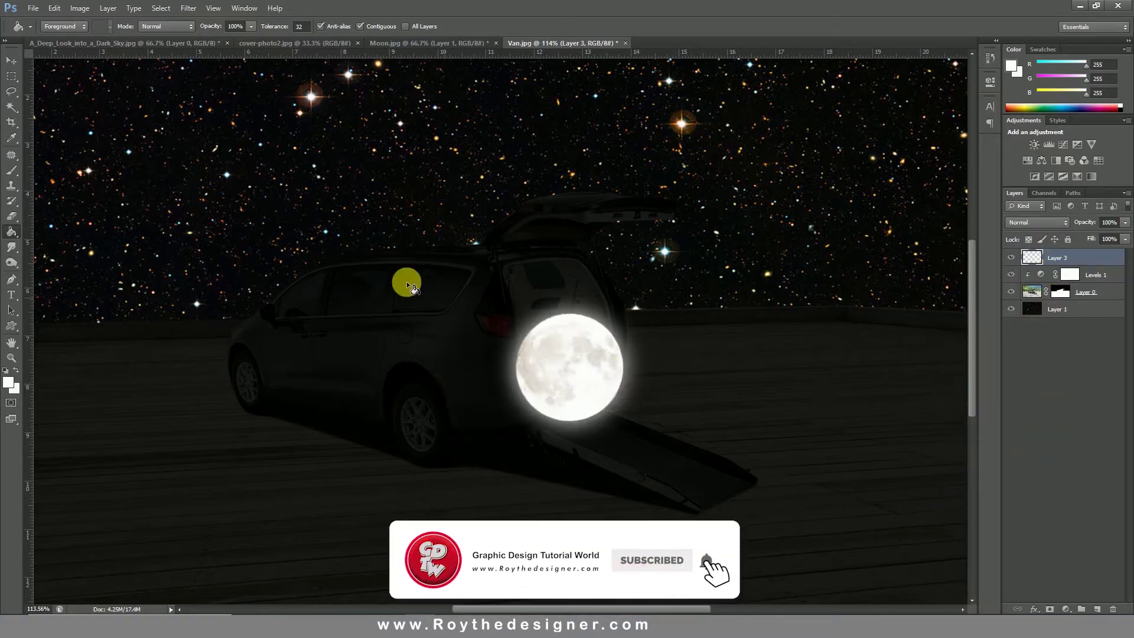
Reposition the merged moon in the van's open rear at the top of the ramp, hiding the Levels 1 layer for visibility
left_click(12, 61)
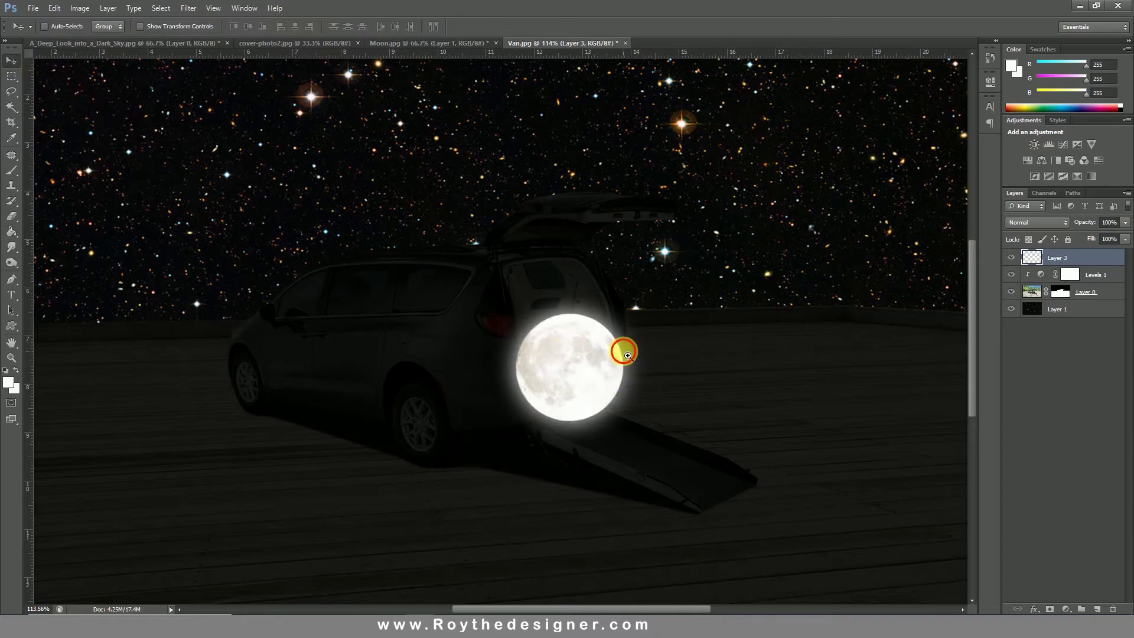
left_click(627, 355)
mouse_move(572, 400)
left_mouse_down()
mouse_move(618, 444)
mouse_move(577, 328)
mouse_move(607, 388)
mouse_move(585, 417)
left_mouse_up()
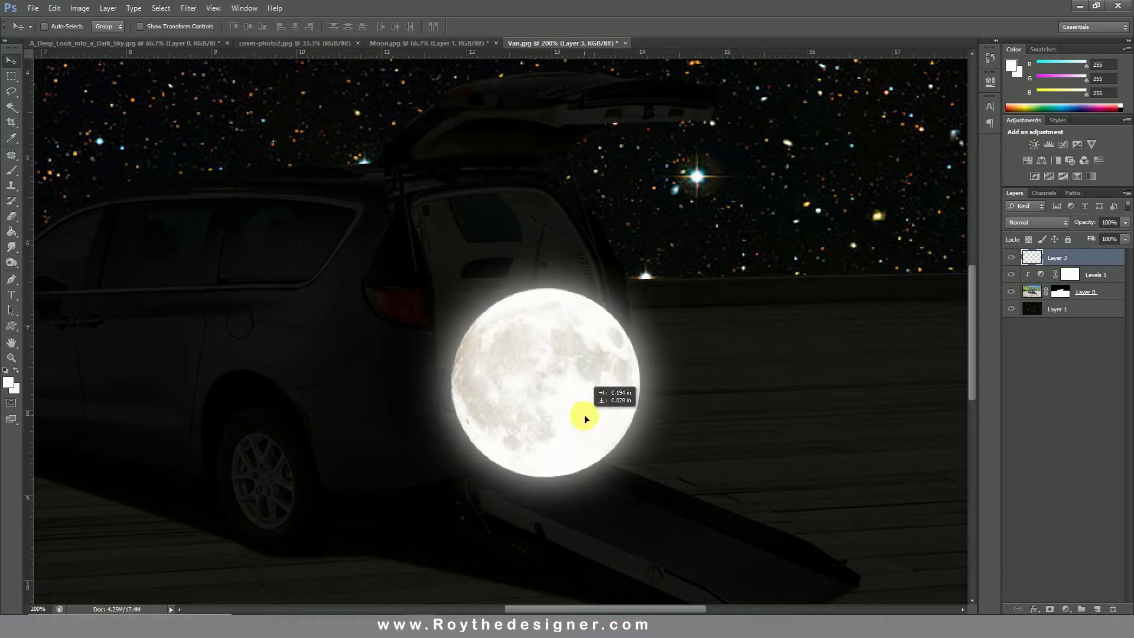
left_click(1011, 274)
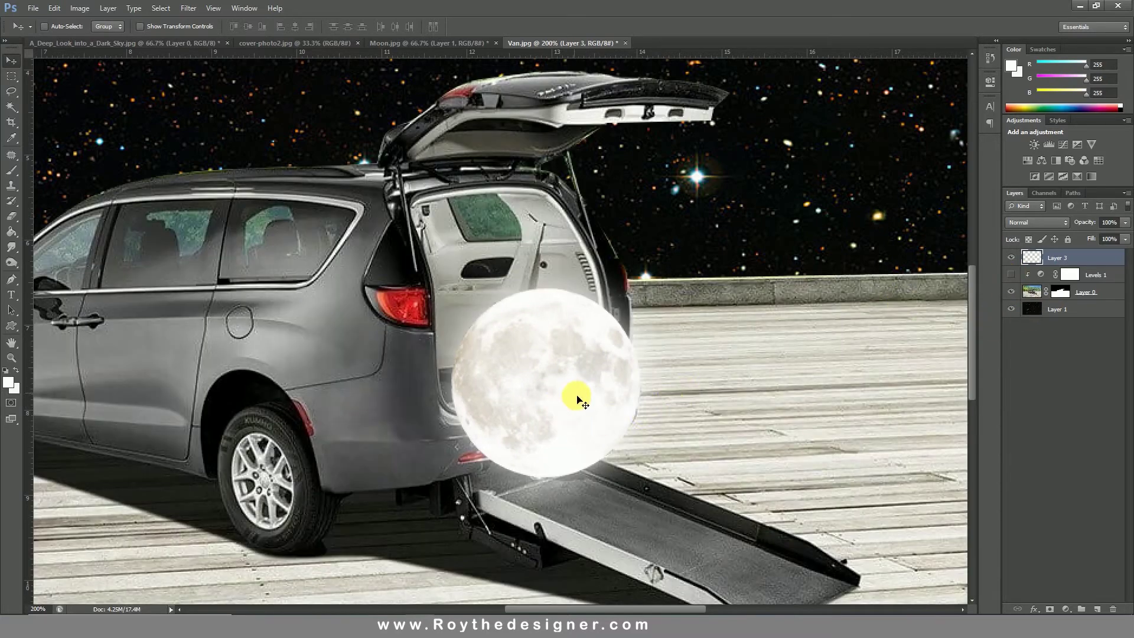
mouse_move(572, 400)
left_mouse_down()
mouse_move(537, 337)
mouse_move(566, 367)
mouse_move(561, 380)
left_mouse_up()
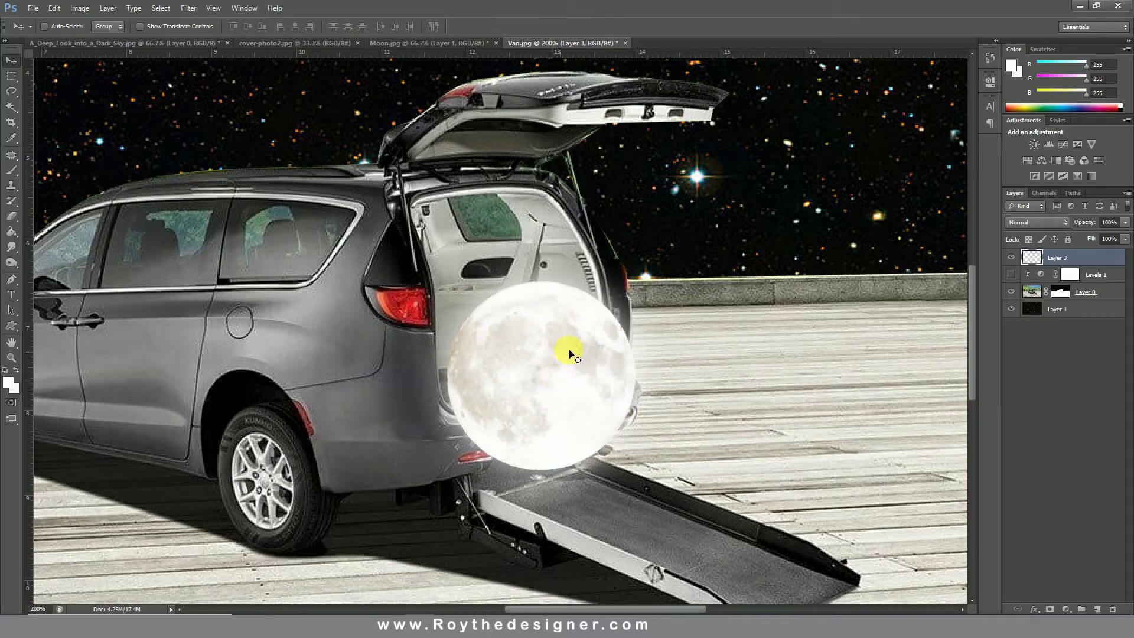
Lower the moon layer's opacity to 56% and add a layer mask to it
left_click(577, 352)
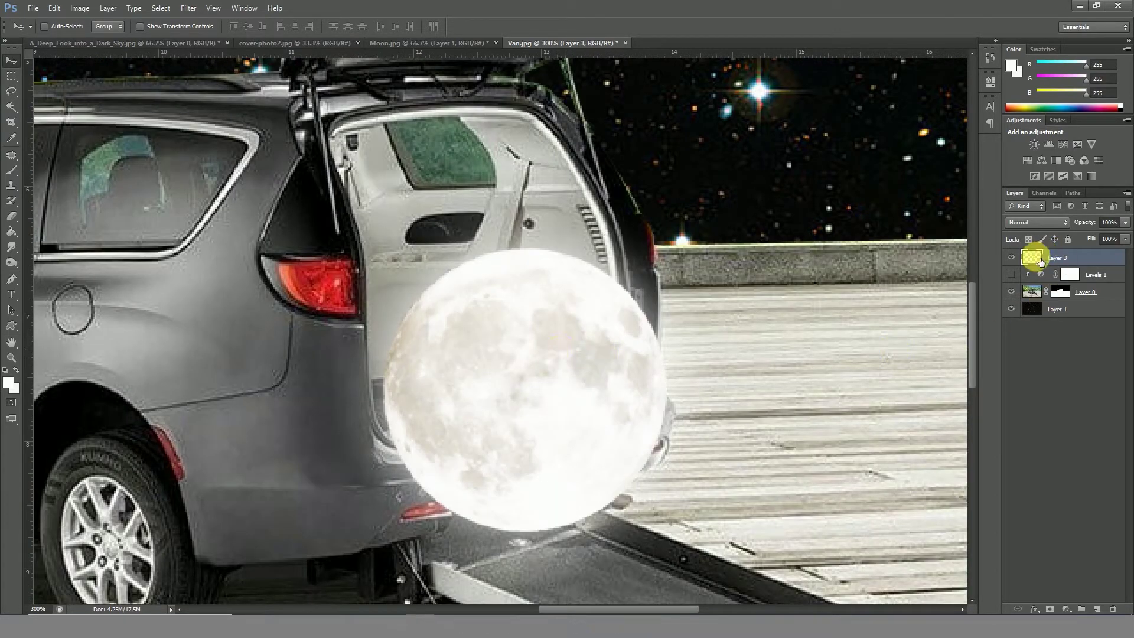
left_click_drag(1094, 223, 1050, 239)
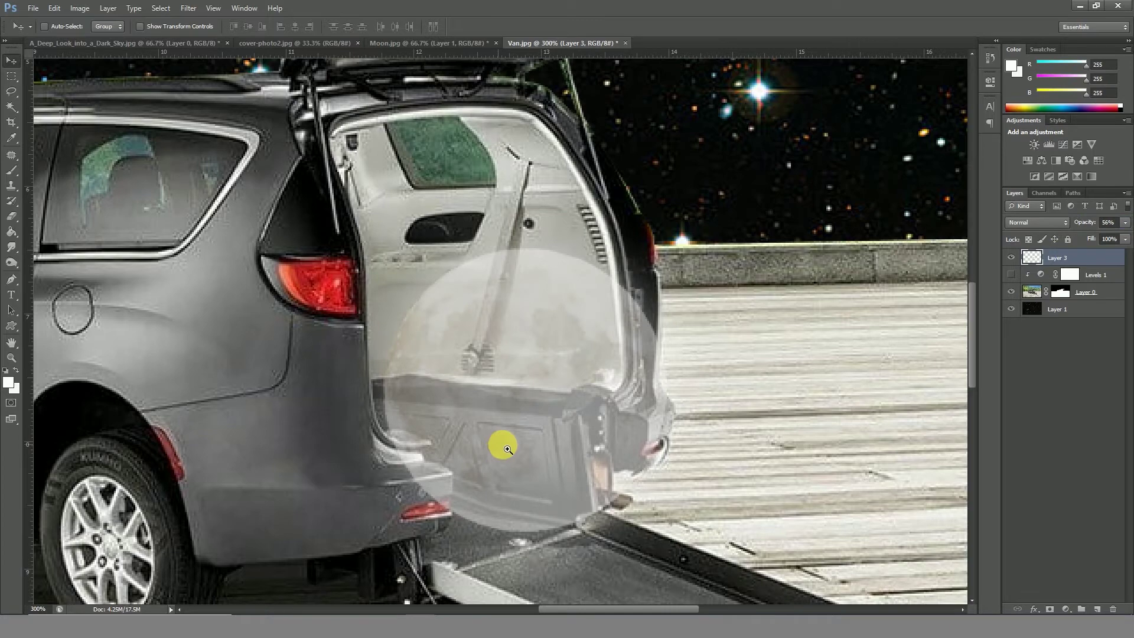
left_click_drag(507, 450, 561, 457)
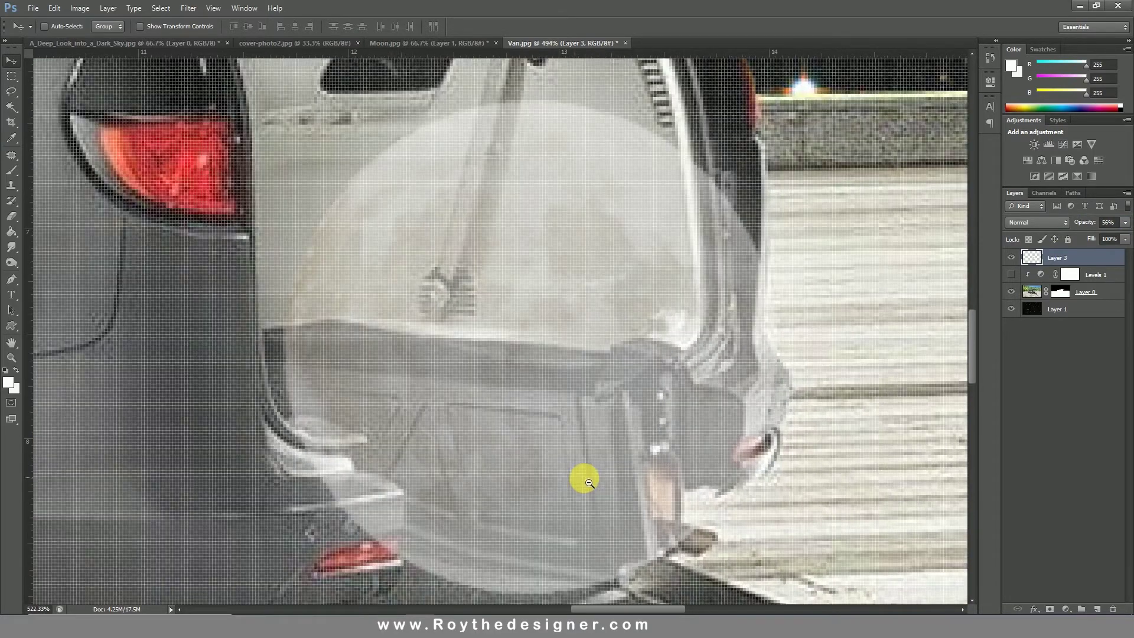
scroll(587, 414, "down", 2)
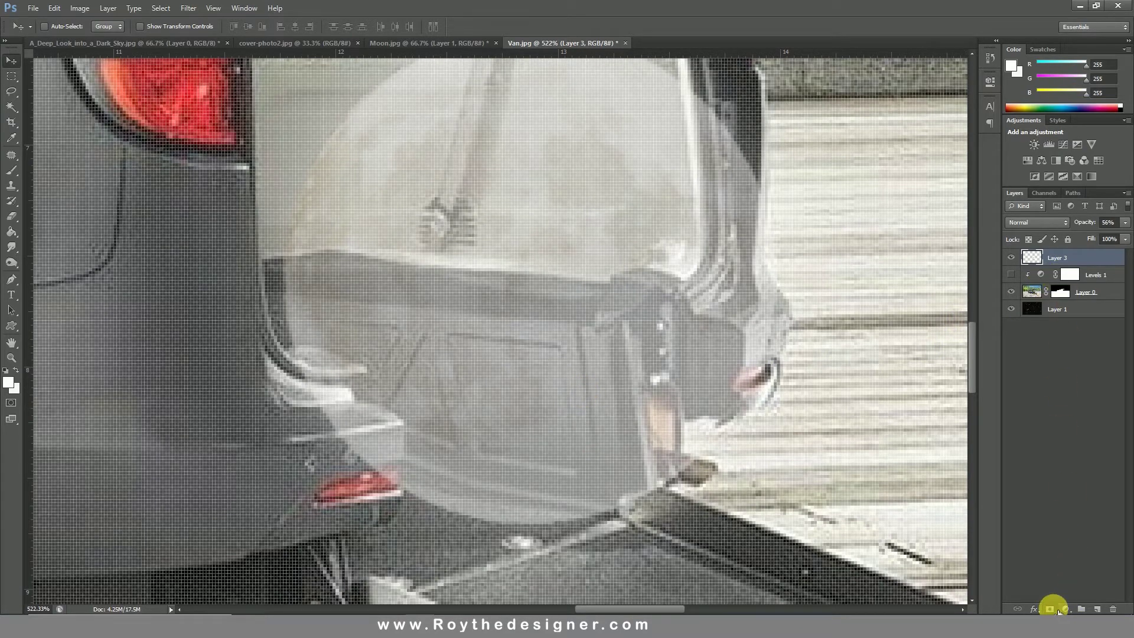
left_click(1054, 610)
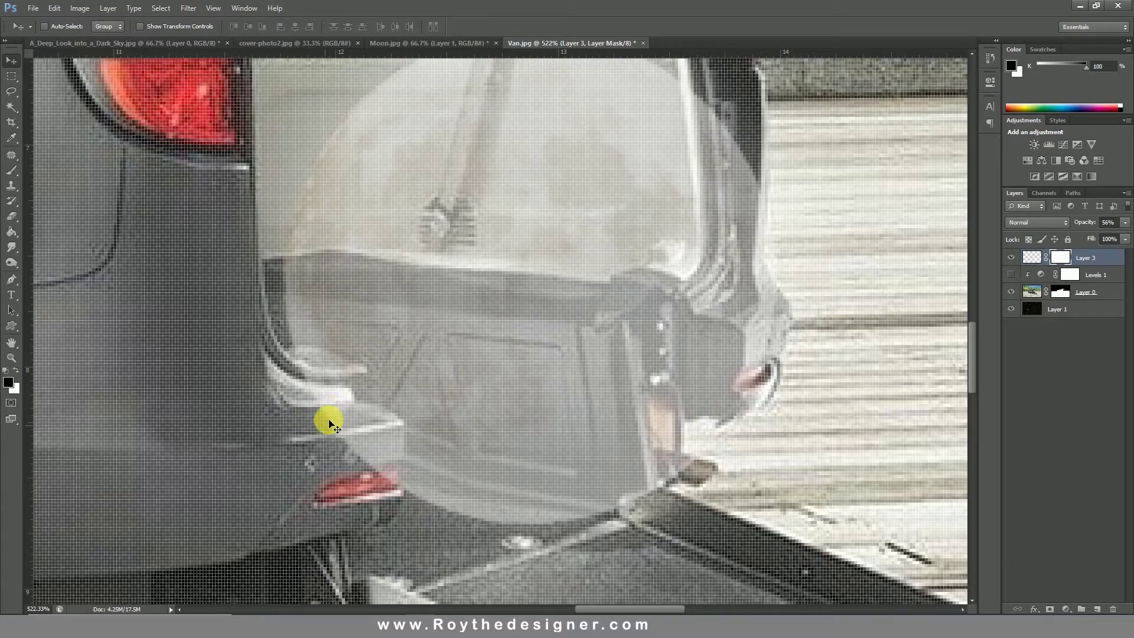
Mask the moon off the van's rear bumper and lower light, using a black 21 px brush with 100% hardness and 81% opacity
left_click(11, 171)
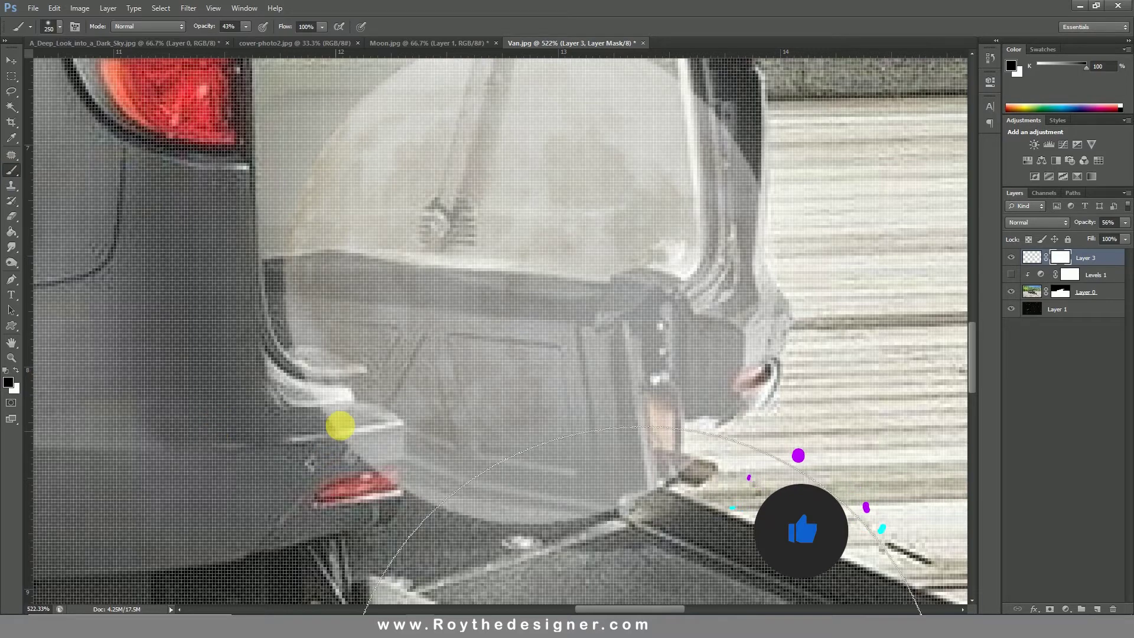
right_click(367, 323)
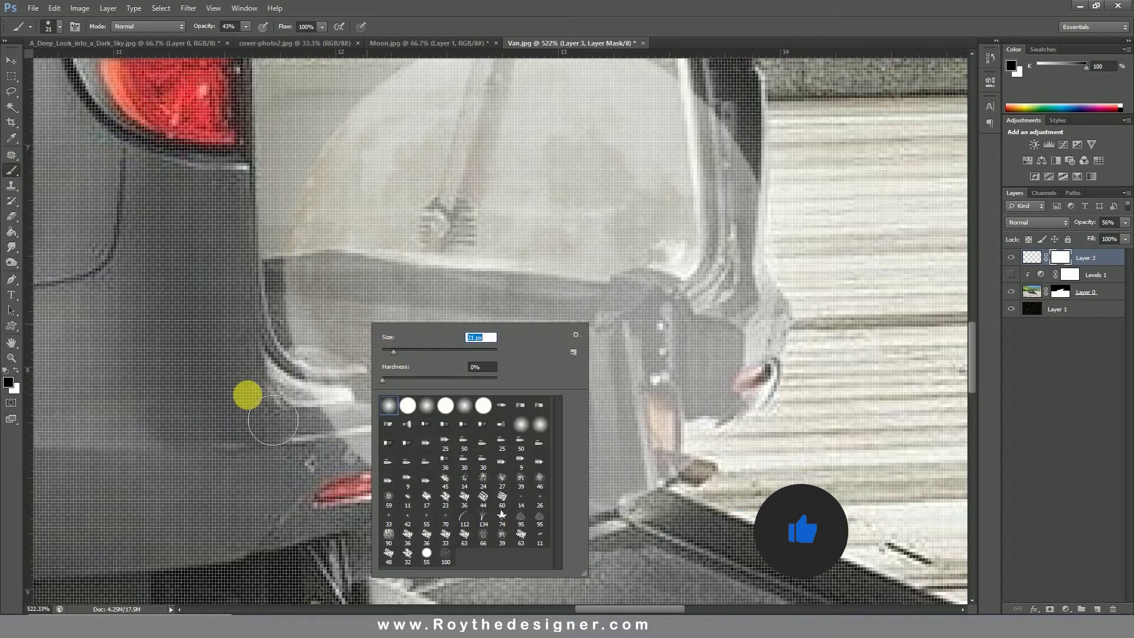
mouse_move(275, 405)
left_mouse_down()
mouse_move(286, 399)
mouse_move(316, 416)
left_mouse_up()
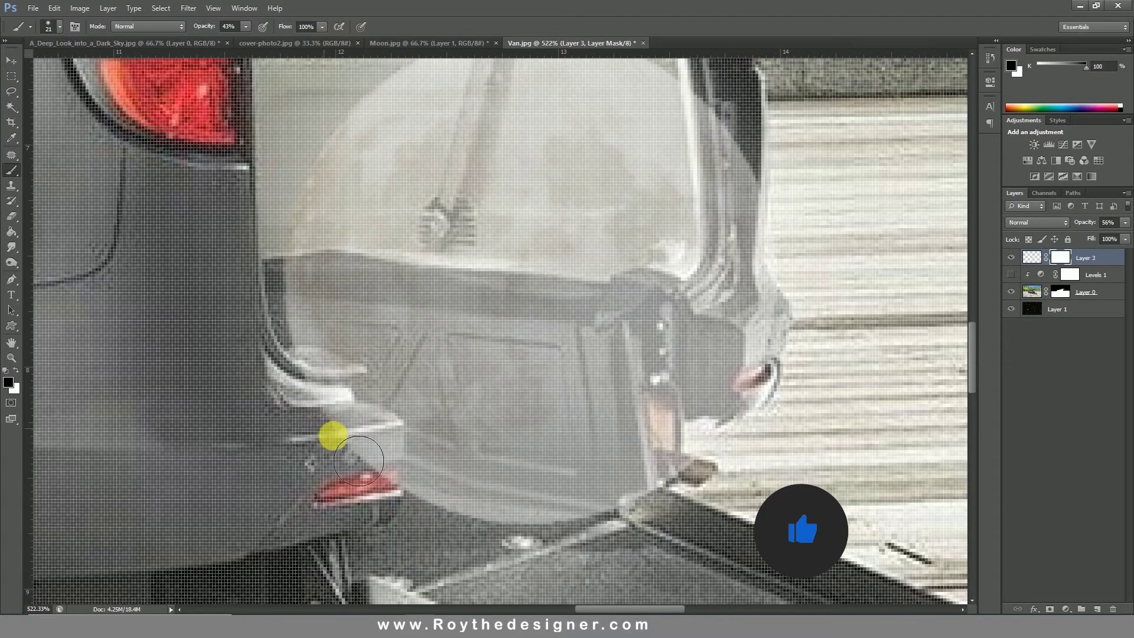
right_click(348, 437)
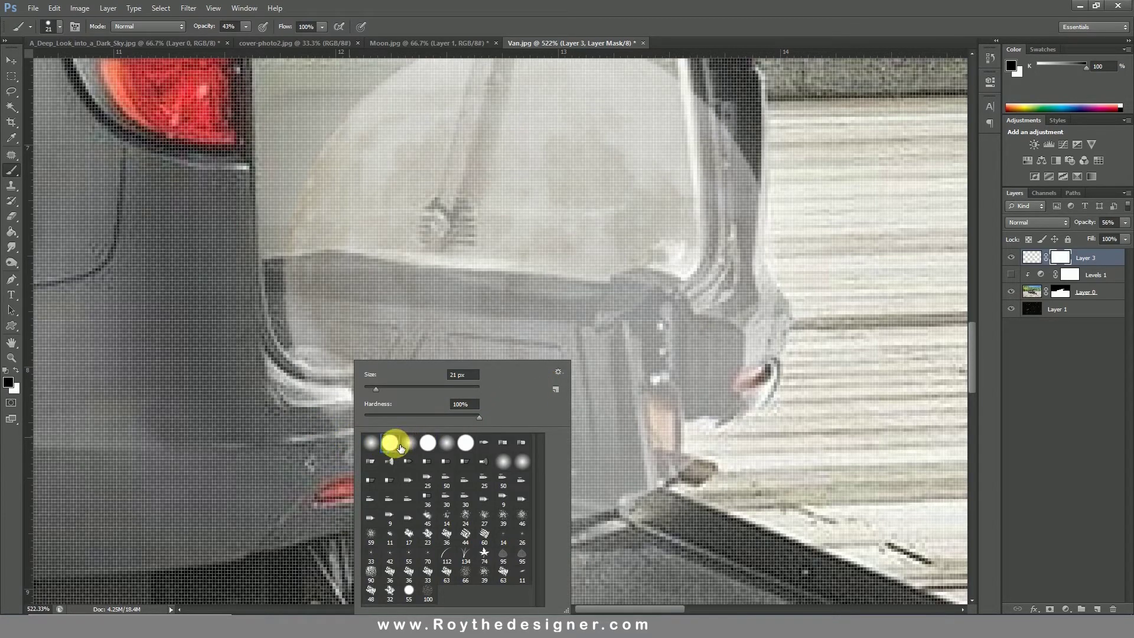
left_click(345, 437)
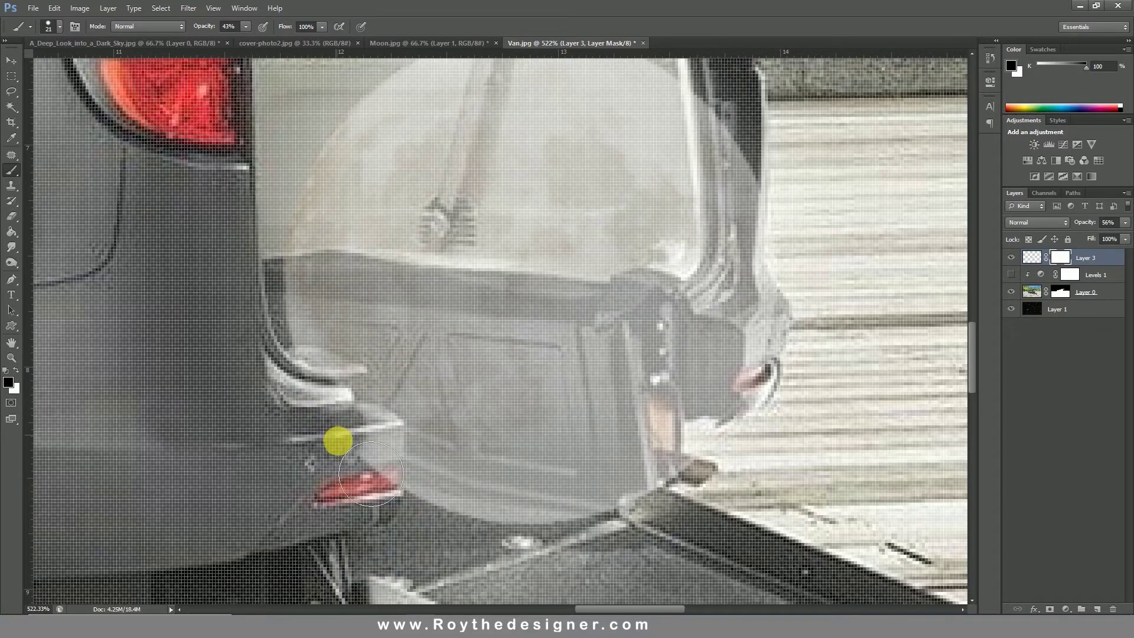
mouse_move(397, 493)
left_mouse_down()
mouse_move(400, 505)
mouse_move(402, 472)
mouse_move(370, 440)
left_mouse_up()
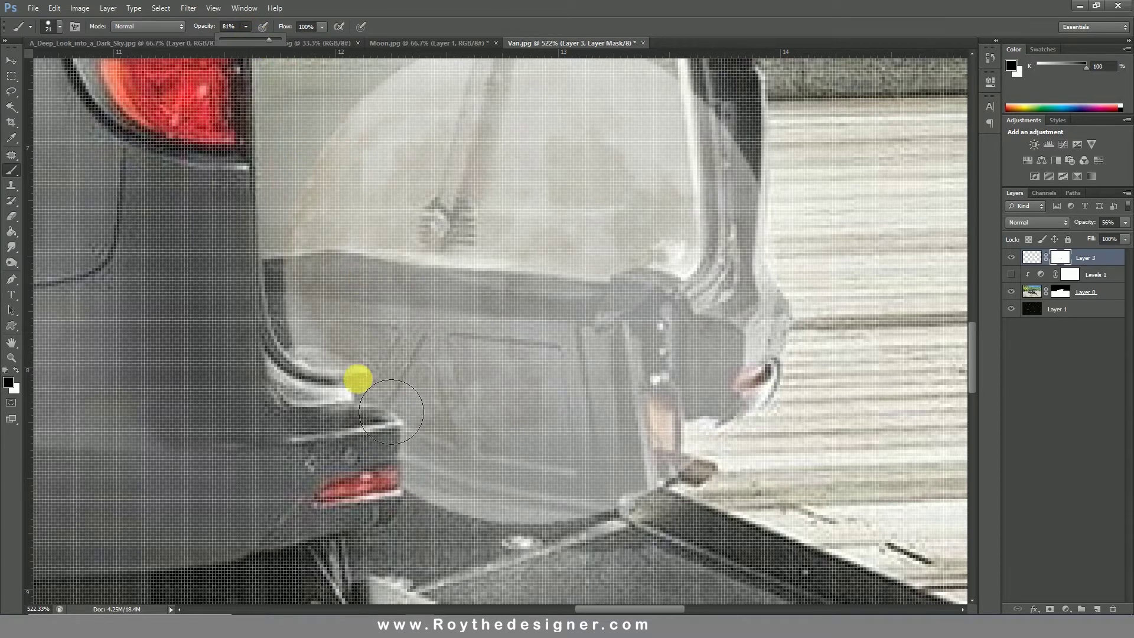
mouse_move(376, 469)
left_mouse_down()
mouse_move(349, 440)
mouse_move(358, 435)
mouse_move(337, 440)
mouse_move(403, 475)
mouse_move(400, 537)
mouse_move(334, 475)
mouse_move(319, 467)
mouse_move(370, 531)
mouse_move(279, 467)
mouse_move(344, 530)
mouse_move(262, 473)
mouse_move(254, 453)
mouse_move(355, 494)
mouse_move(330, 455)
mouse_move(355, 454)
mouse_move(330, 437)
mouse_move(356, 464)
left_mouse_up()
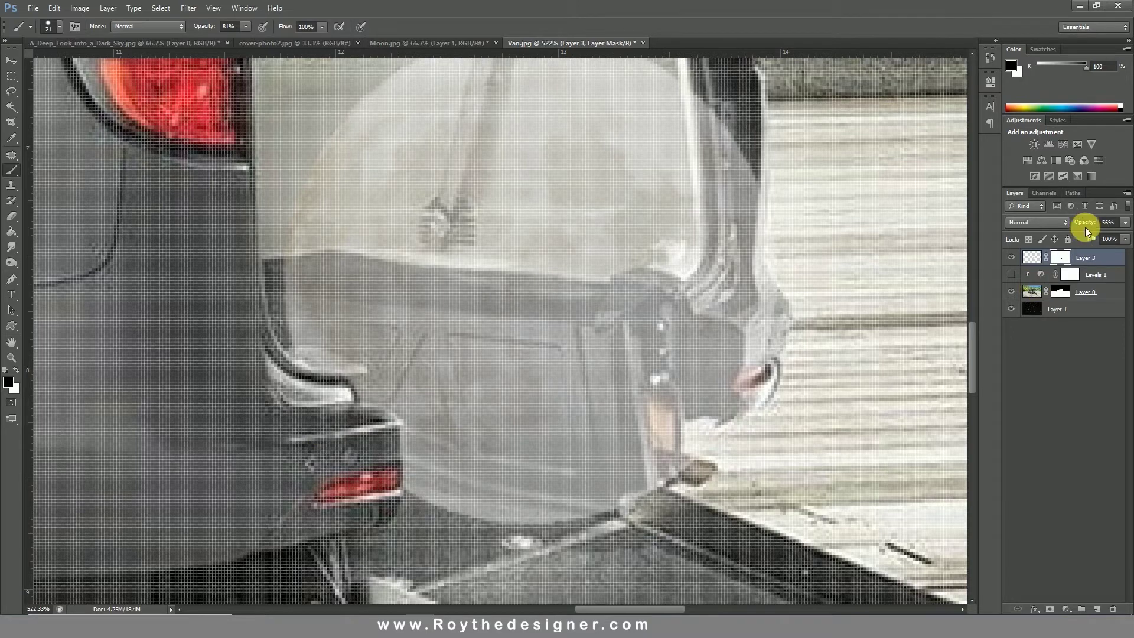
Restore the moon layer's opacity to 100% and show the Levels 1 layer again
left_click_drag(1126, 225, 1130, 225)
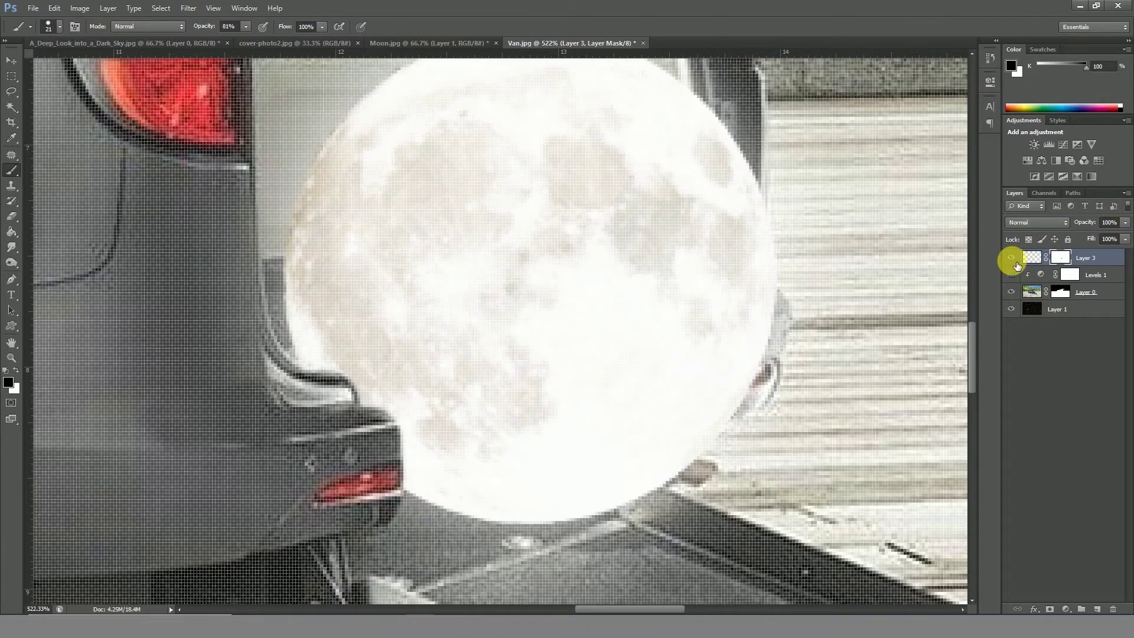
left_click_drag(579, 365, 533, 344)
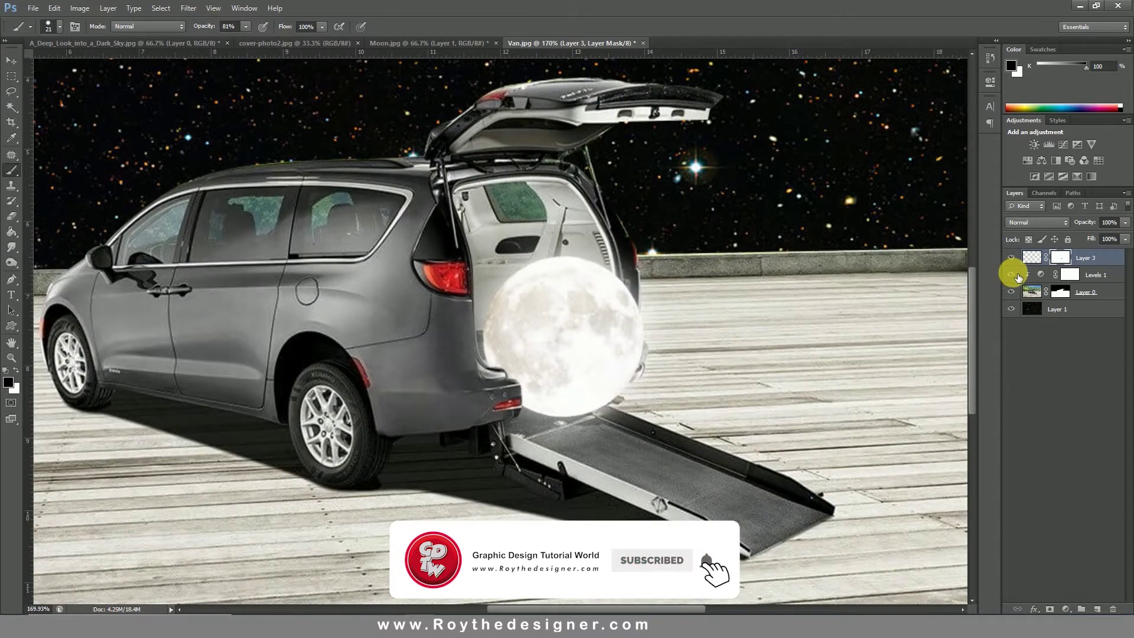
left_click(1012, 275)
left_click(623, 362)
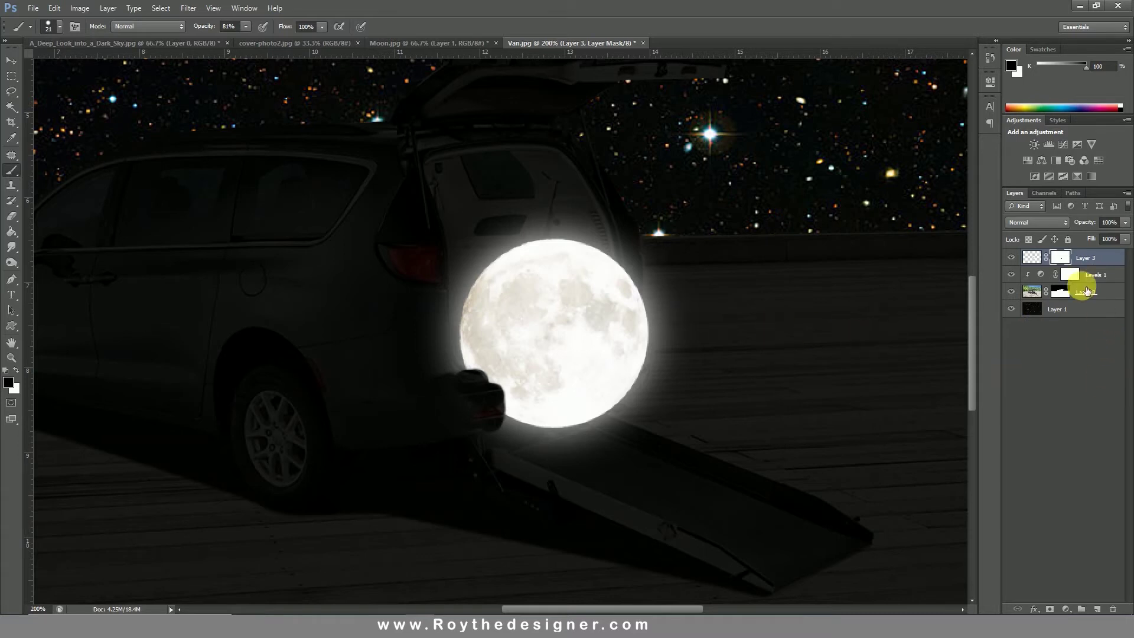
Mask the moon's glow off the van's rear side panel on the moon layer, using the black 21 px hard brush at 65% opacity
left_click(1061, 255)
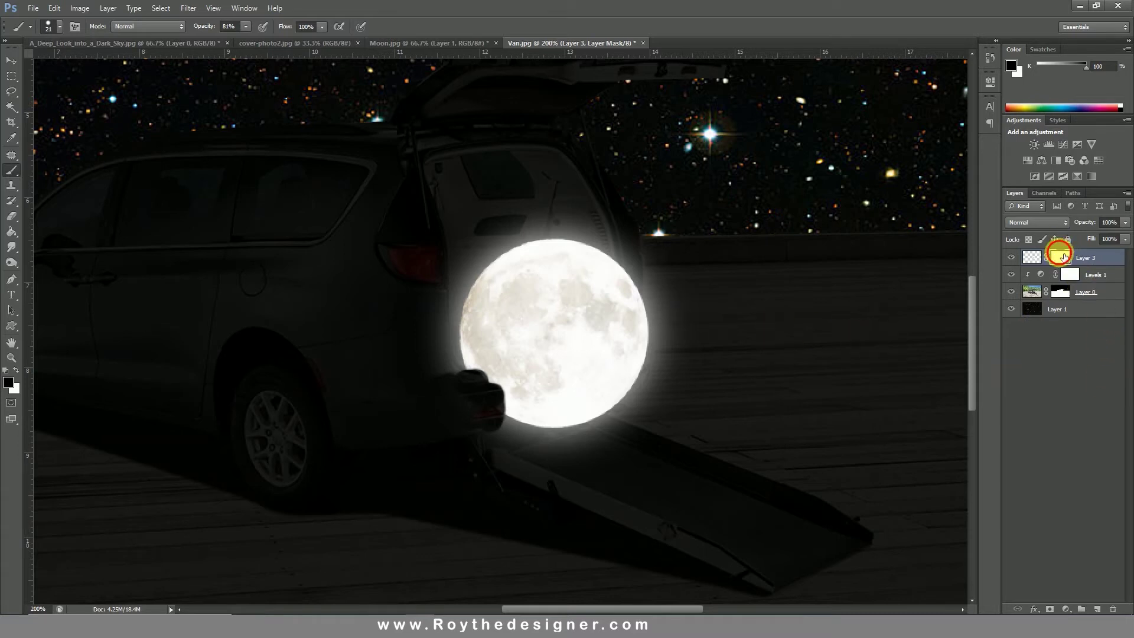
left_click(245, 27)
left_click_drag(247, 40, 237, 40)
mouse_move(383, 342)
left_mouse_down()
mouse_move(430, 303)
mouse_move(445, 373)
mouse_move(440, 304)
mouse_move(451, 341)
left_mouse_up()
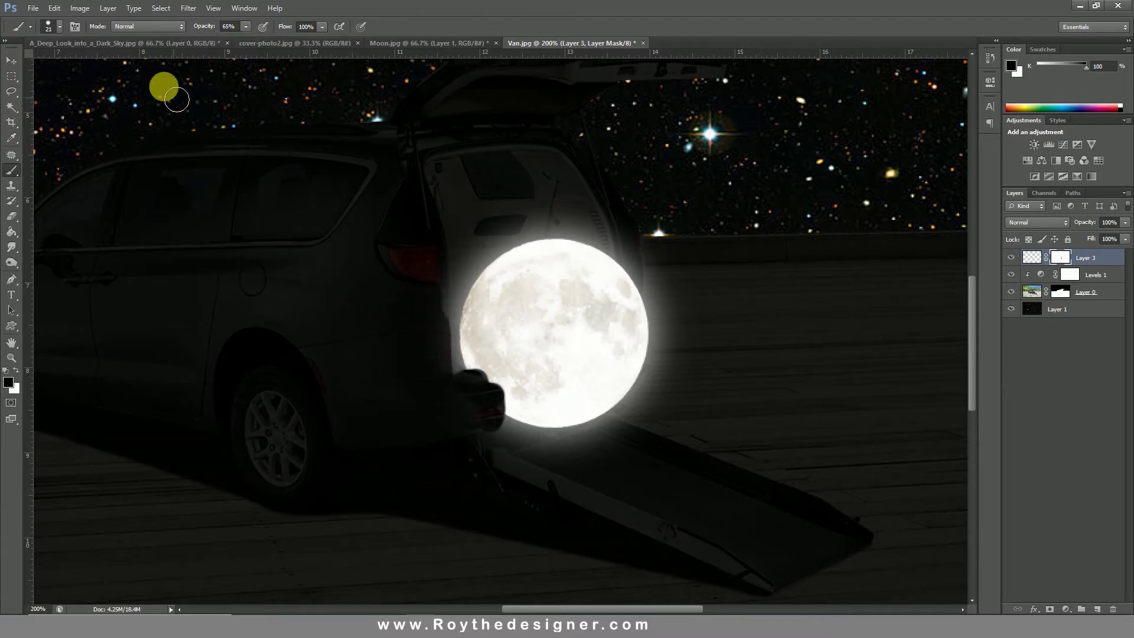
left_click(53, 26)
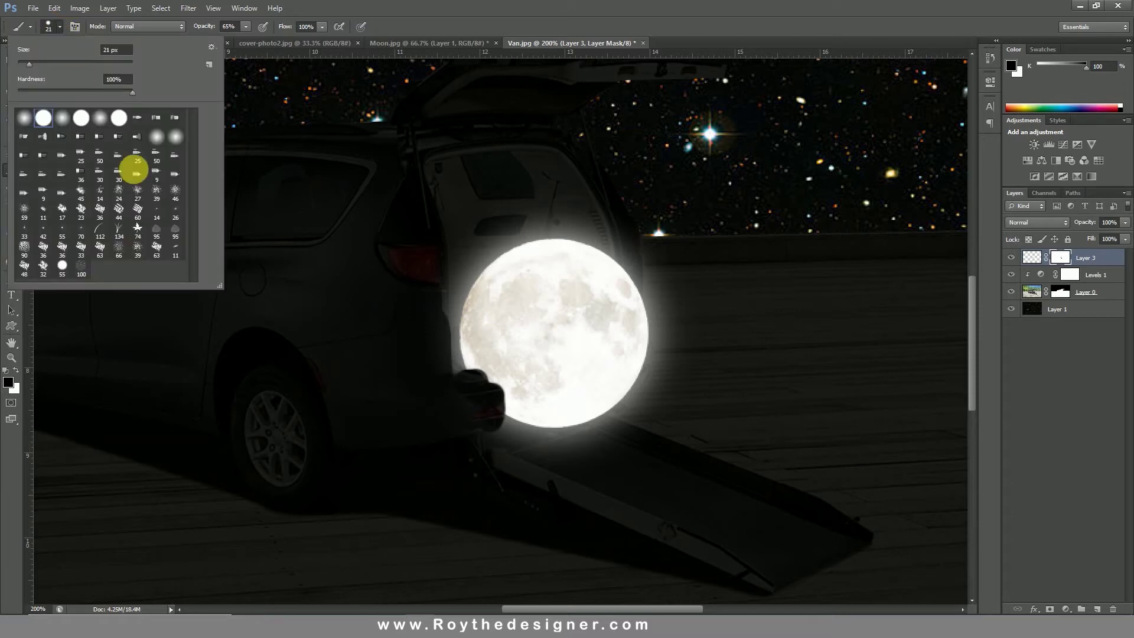
left_click(54, 26)
mouse_move(424, 299)
left_mouse_down()
mouse_move(445, 351)
mouse_move(442, 282)
mouse_move(457, 402)
mouse_move(427, 343)
mouse_move(437, 358)
mouse_move(450, 354)
mouse_move(455, 282)
mouse_move(444, 336)
mouse_move(566, 453)
mouse_move(633, 454)
mouse_move(629, 490)
mouse_move(614, 490)
mouse_move(942, 416)
left_mouse_up()
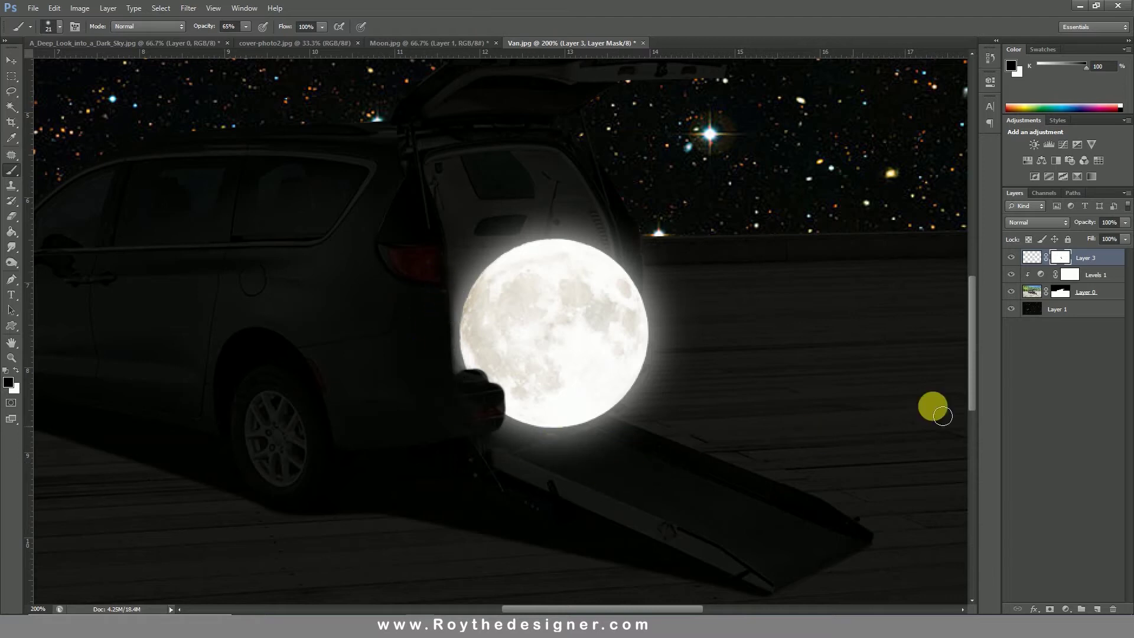
Reveal light around the moon on the Levels 1 mask with a black 257 px brush at 0% hardness, and set that layer's opacity to 99%
left_click(1069, 275)
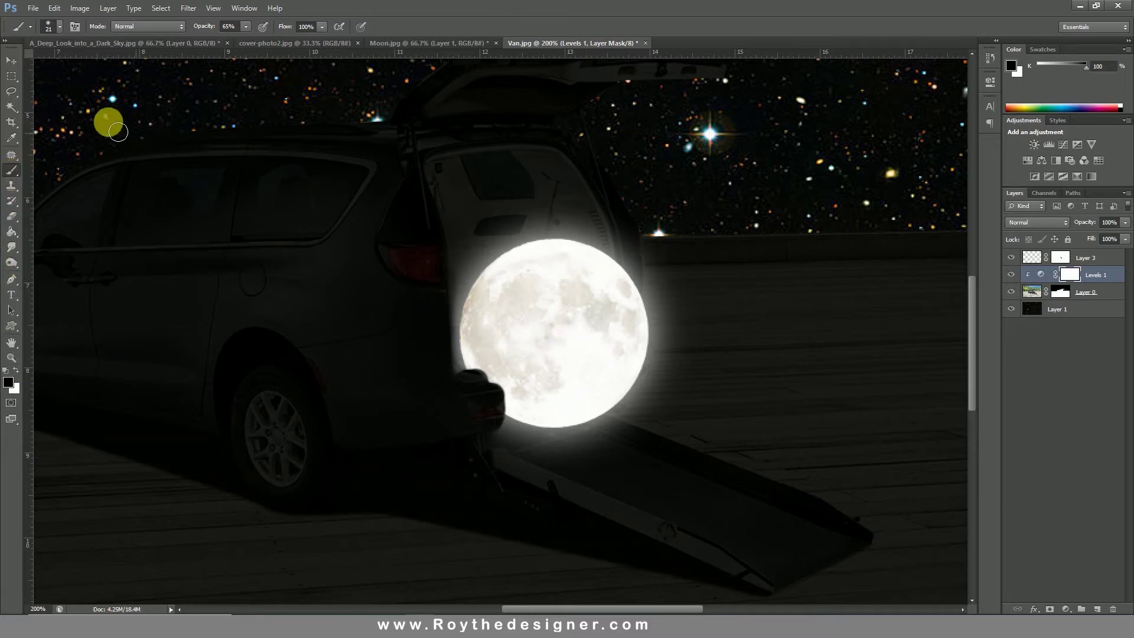
left_click(59, 26)
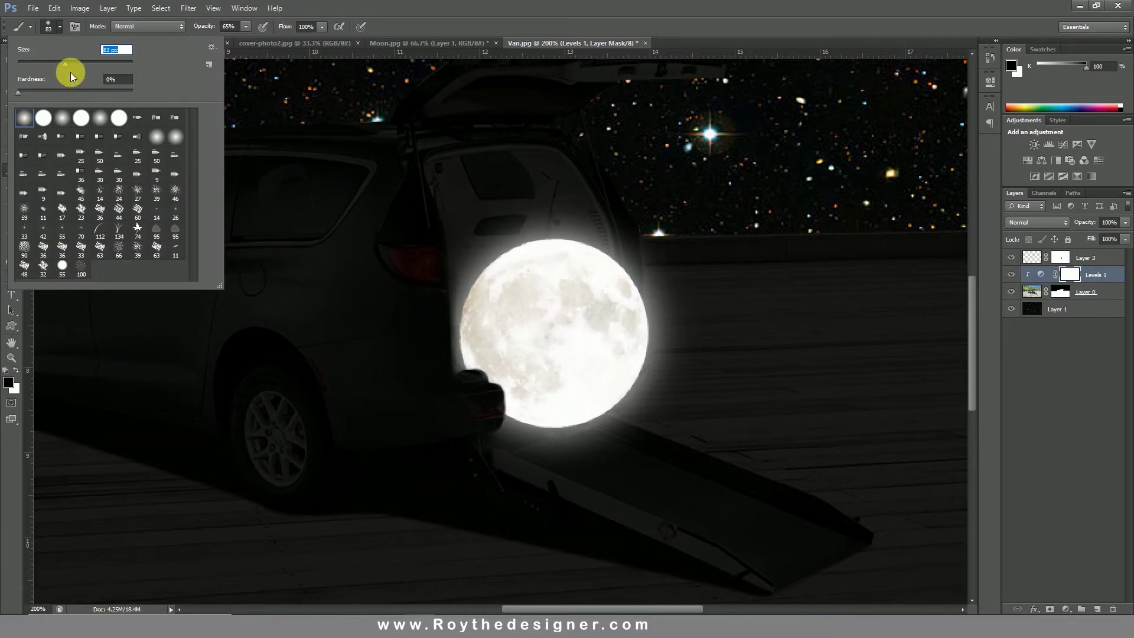
left_click_drag(67, 67, 82, 64)
mouse_move(567, 395)
left_mouse_down()
mouse_move(616, 417)
mouse_move(592, 369)
left_mouse_up()
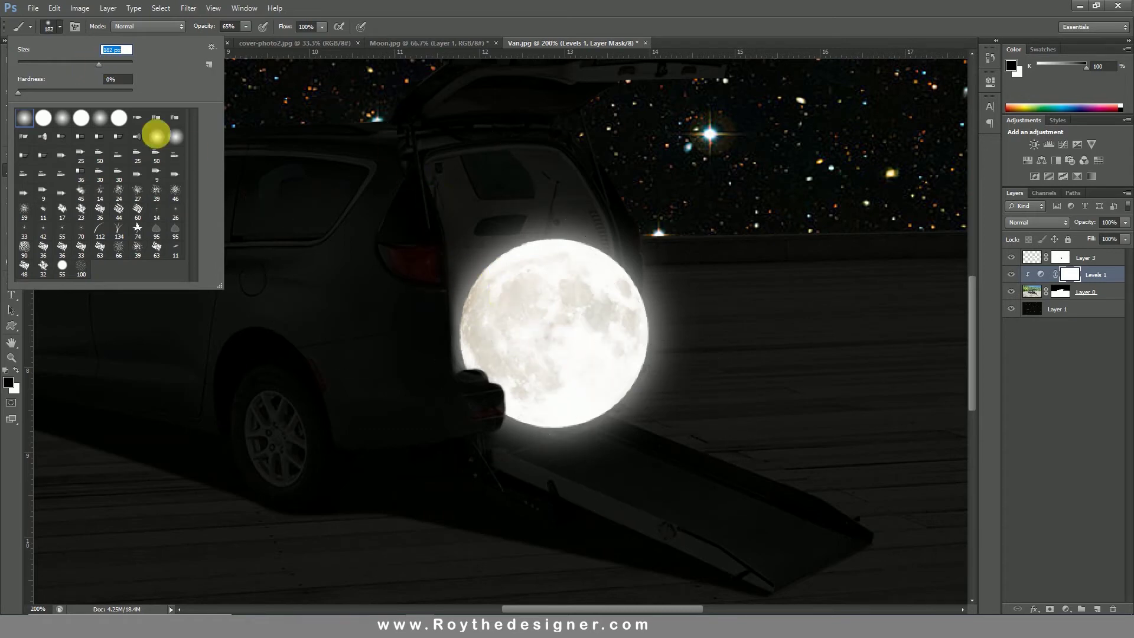
left_click(62, 29)
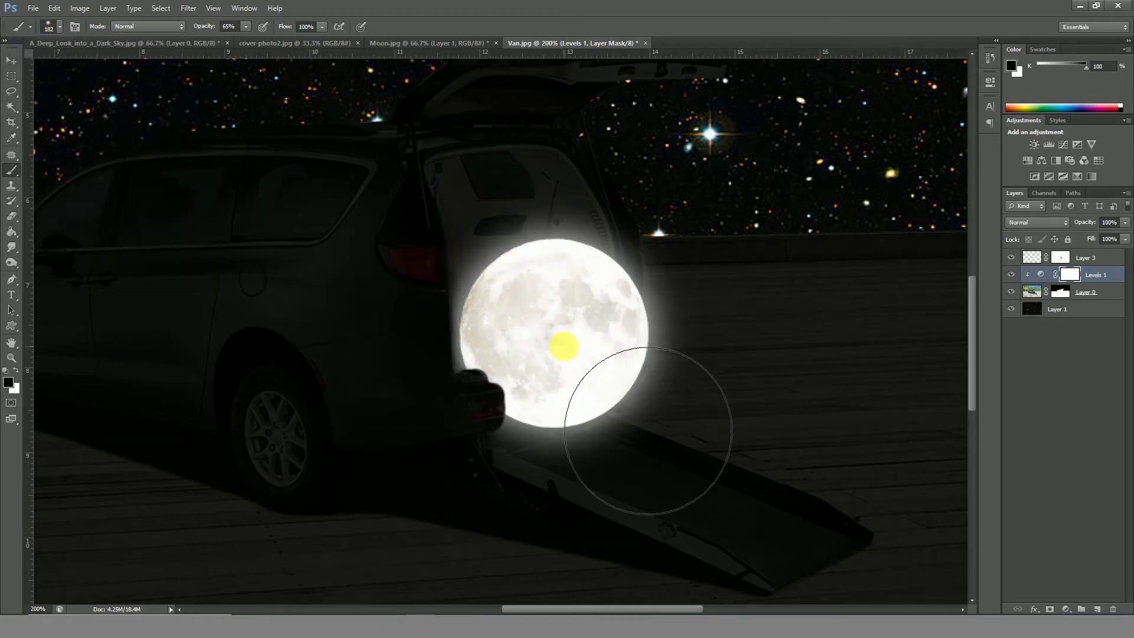
right_click(550, 328)
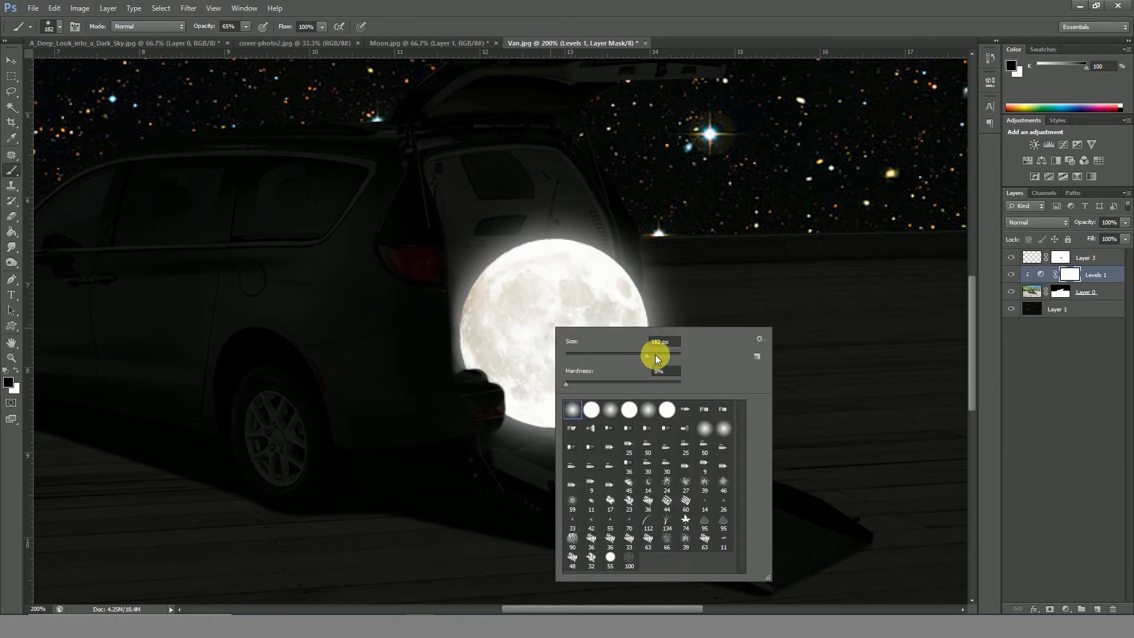
left_click(655, 355)
left_click(554, 336)
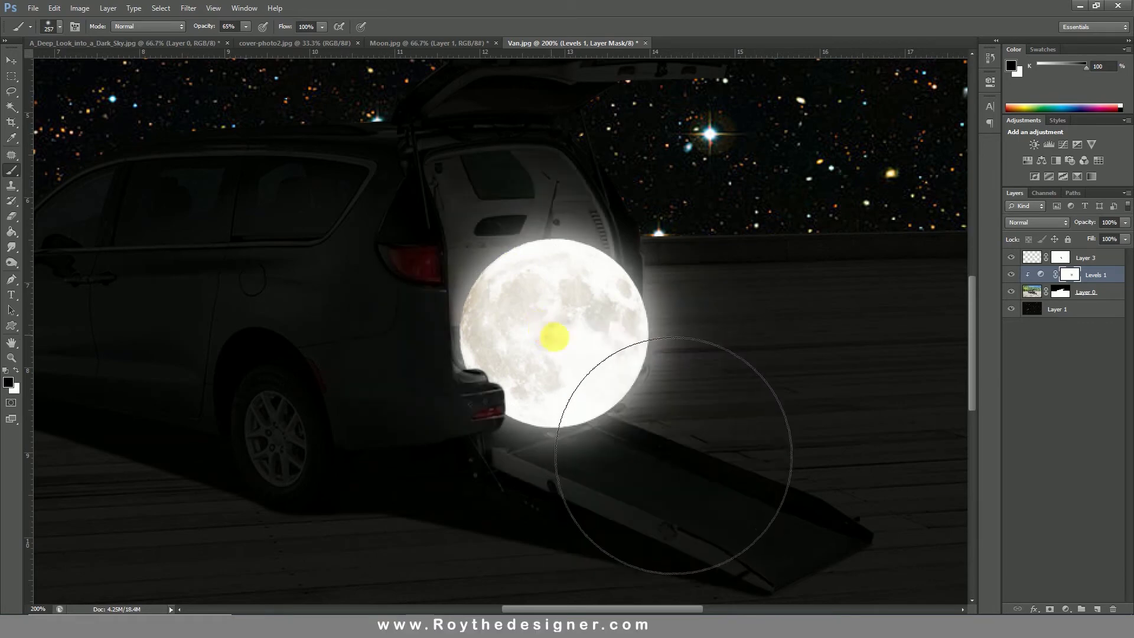
mouse_move(554, 337)
left_mouse_down()
mouse_move(514, 324)
mouse_move(505, 268)
mouse_move(516, 321)
mouse_move(506, 307)
mouse_move(546, 393)
mouse_move(567, 360)
mouse_move(621, 405)
mouse_move(546, 273)
mouse_move(535, 372)
left_mouse_up()
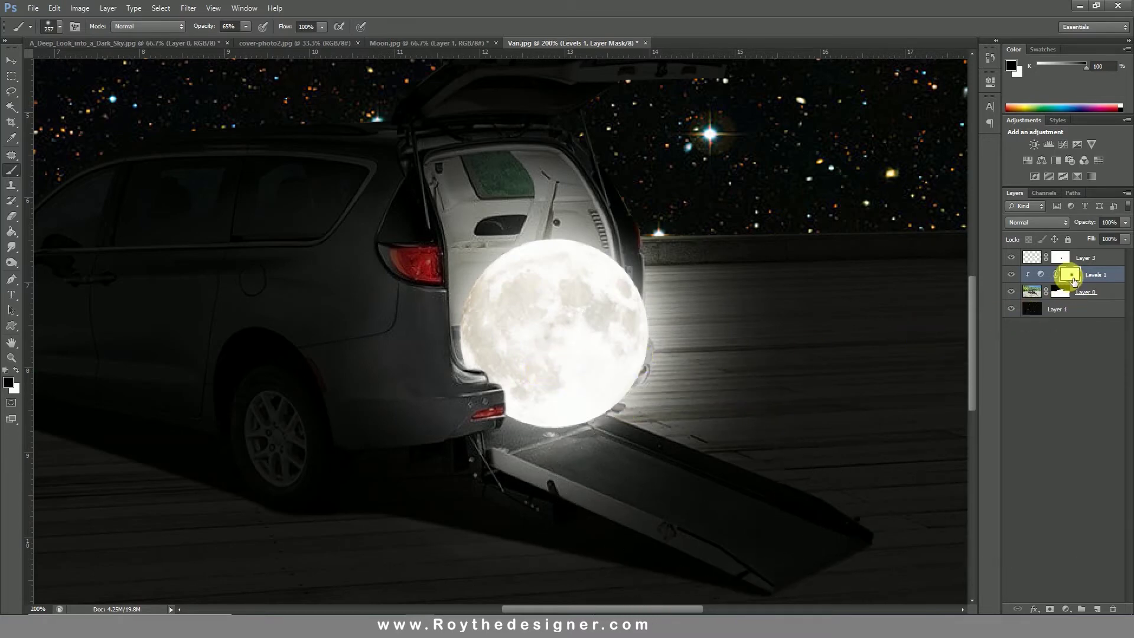
left_click_drag(1092, 224, 1093, 223)
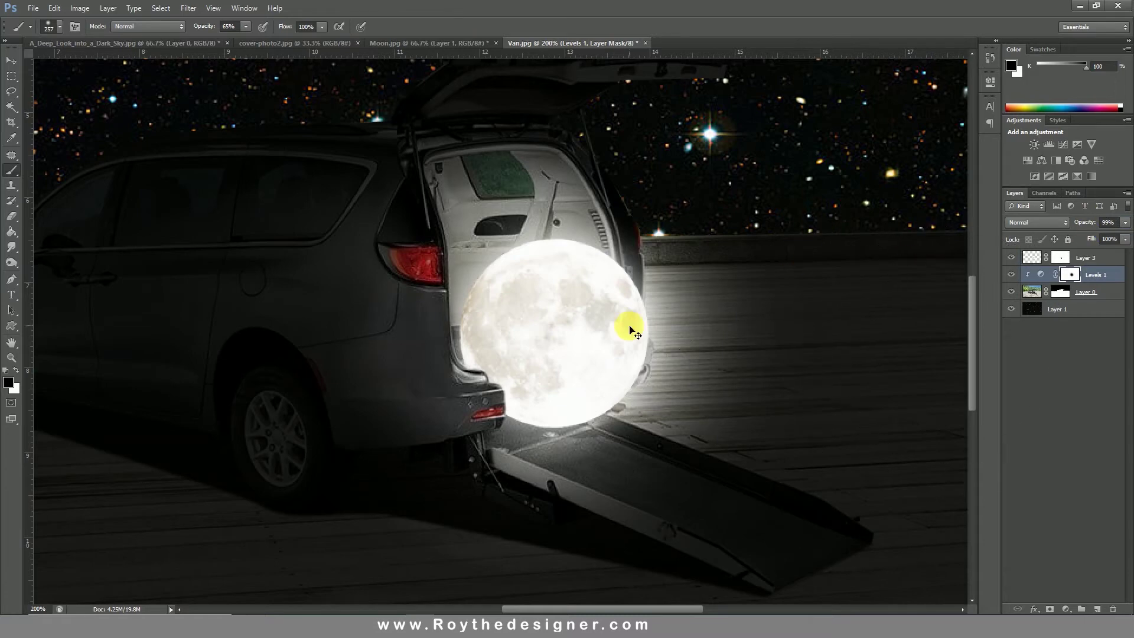
key("ctrl+minus")
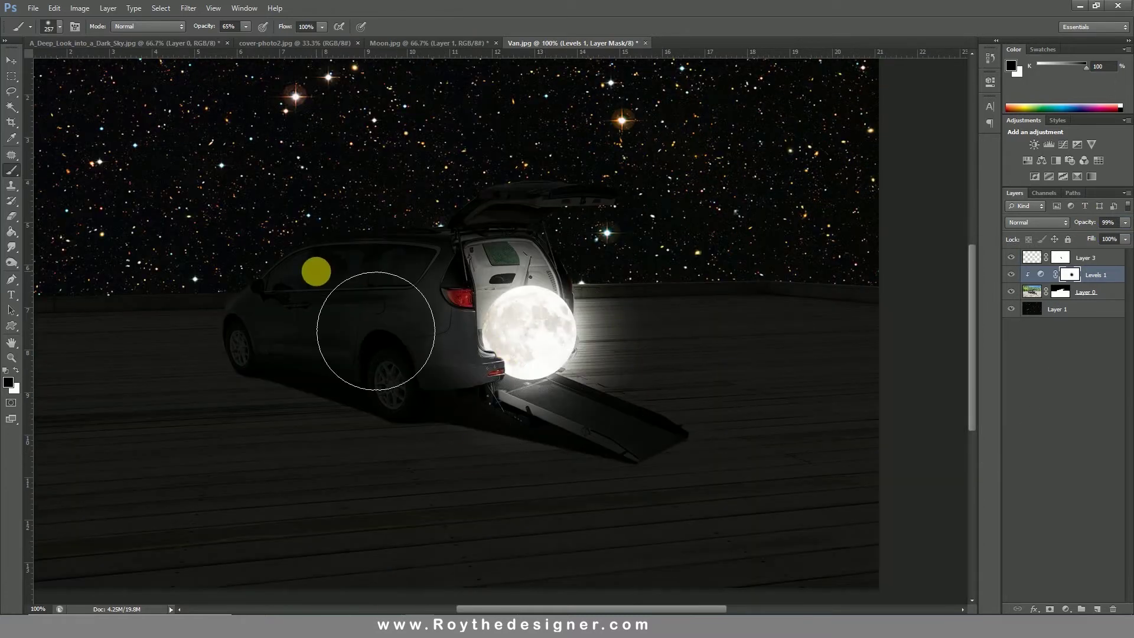
left_click(11, 60)
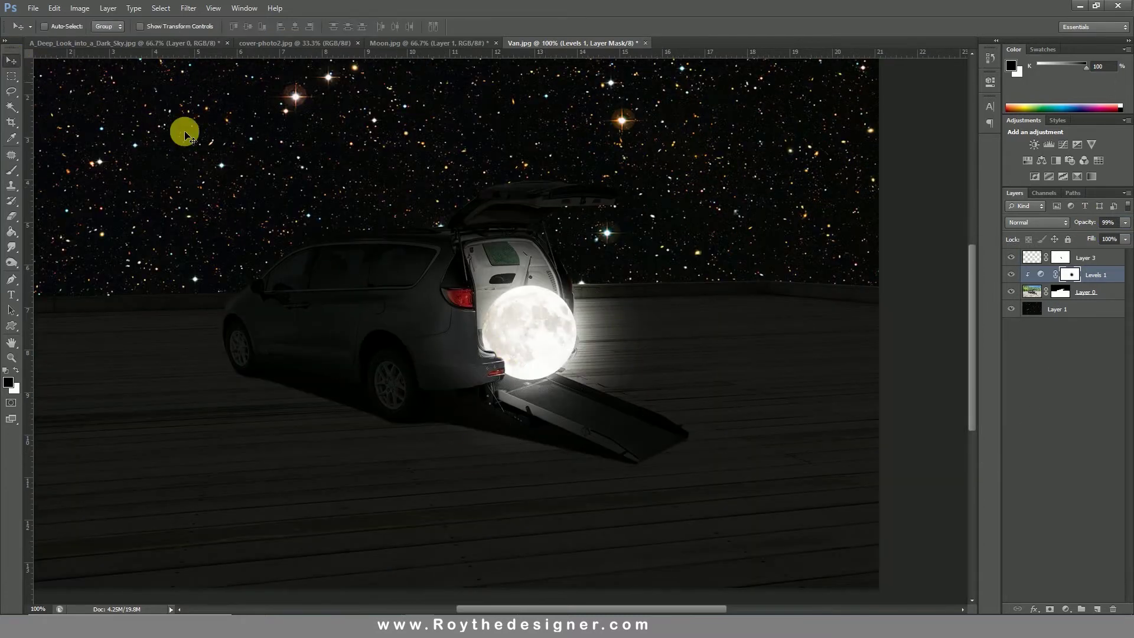
Switch to cover-photo2.jpg and roughly select the pushing man's head, torso and legs with the Quick Selection tool
left_click(289, 46)
left_click_drag(688, 321, 701, 324)
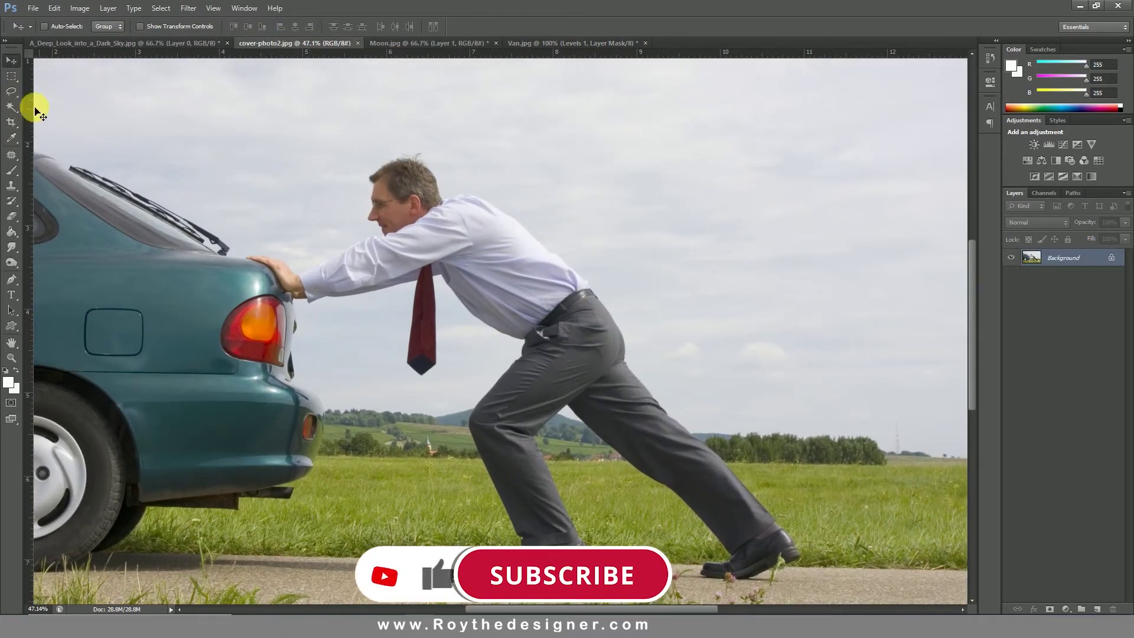
left_click(11, 107)
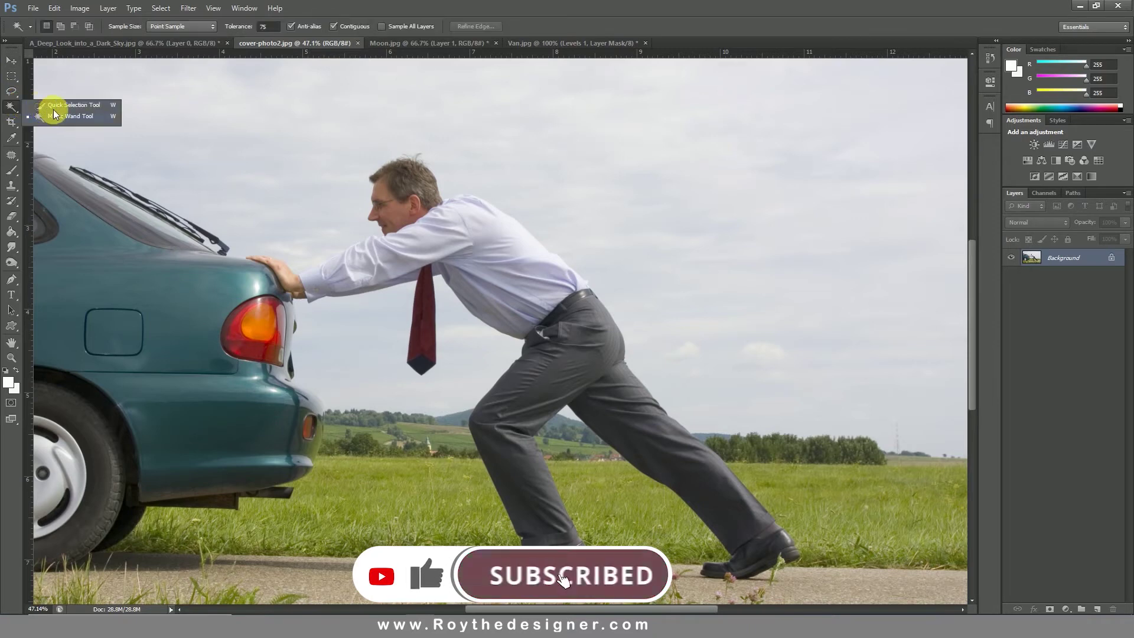
left_click(70, 105)
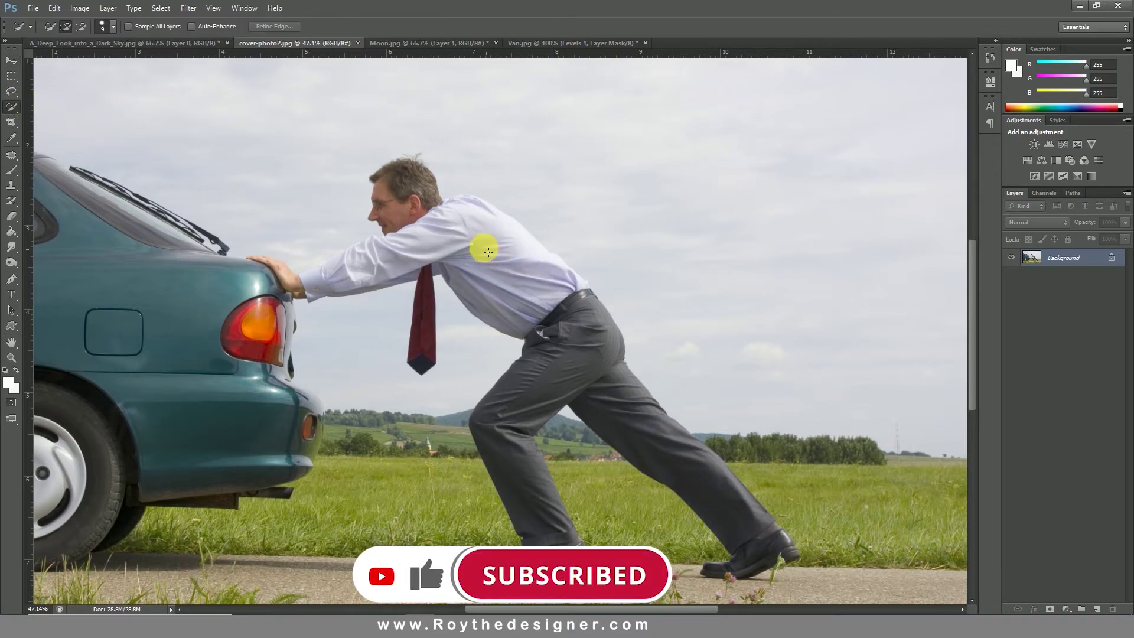
left_click_drag(481, 250, 590, 320)
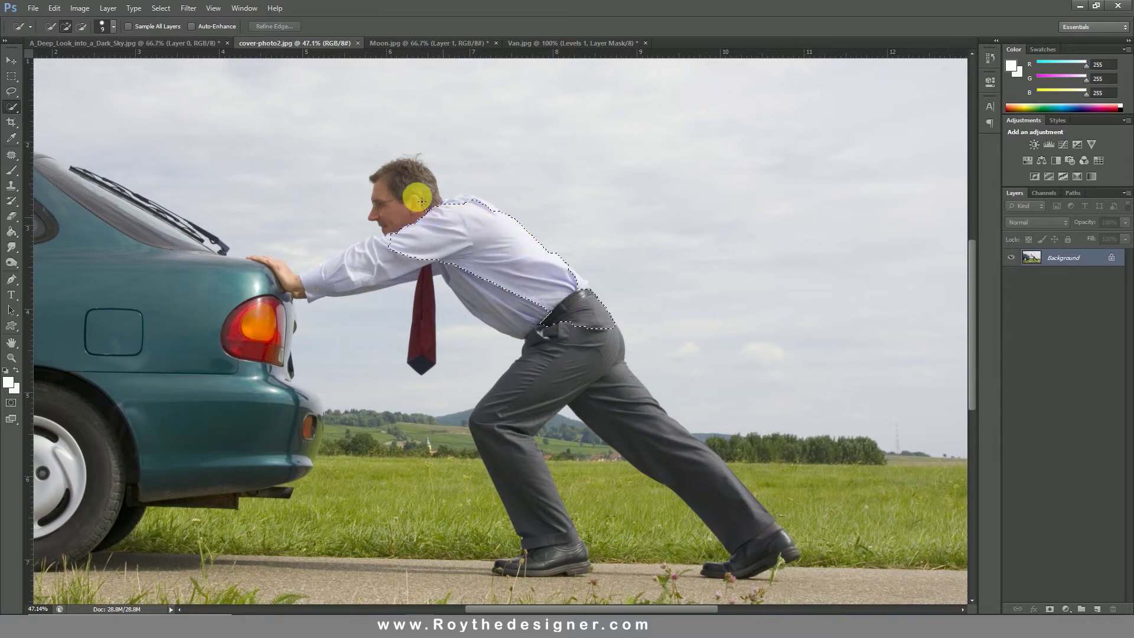
mouse_move(422, 201)
left_mouse_down()
mouse_move(402, 178)
mouse_move(526, 309)
mouse_move(539, 384)
mouse_move(523, 468)
mouse_move(547, 529)
mouse_move(615, 399)
mouse_move(697, 478)
mouse_move(710, 450)
left_mouse_up()
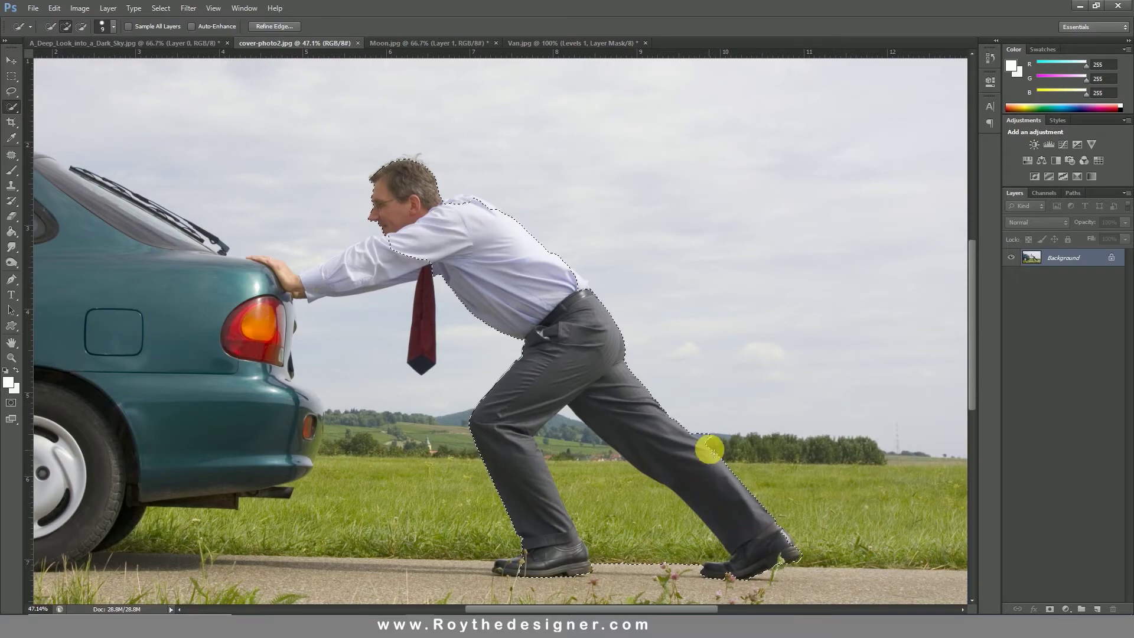
Clean up the selection along the back of the rear leg and around the front shoe
scroll(711, 463, "up", 4)
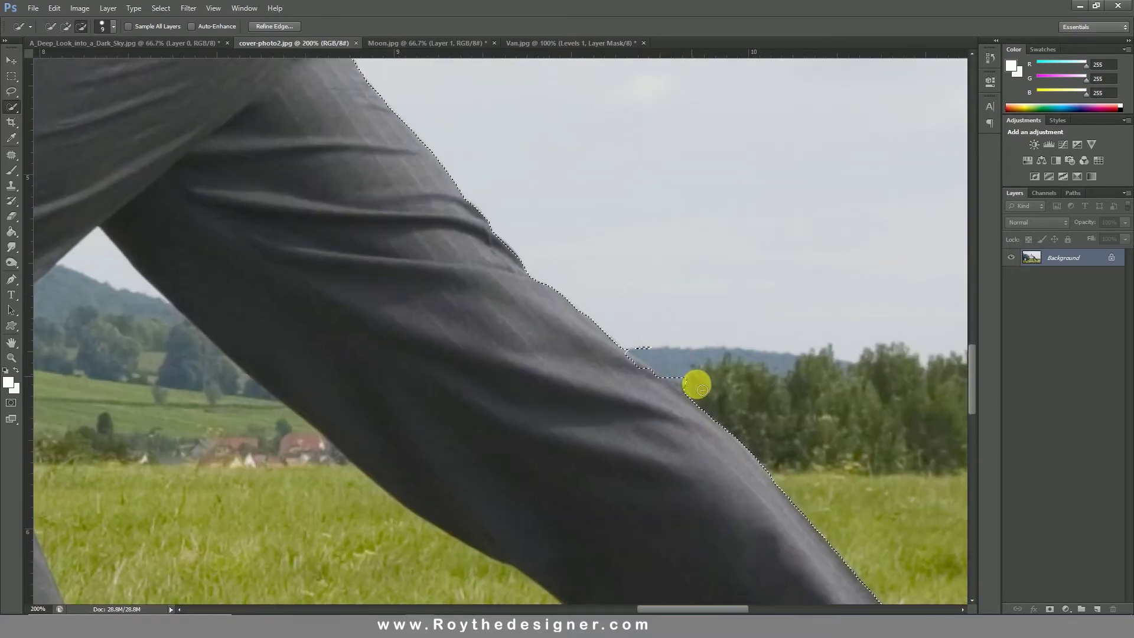
left_click_drag(658, 360, 695, 390)
left_click_drag(762, 467, 762, 196)
left_click_drag(548, 504, 693, 273)
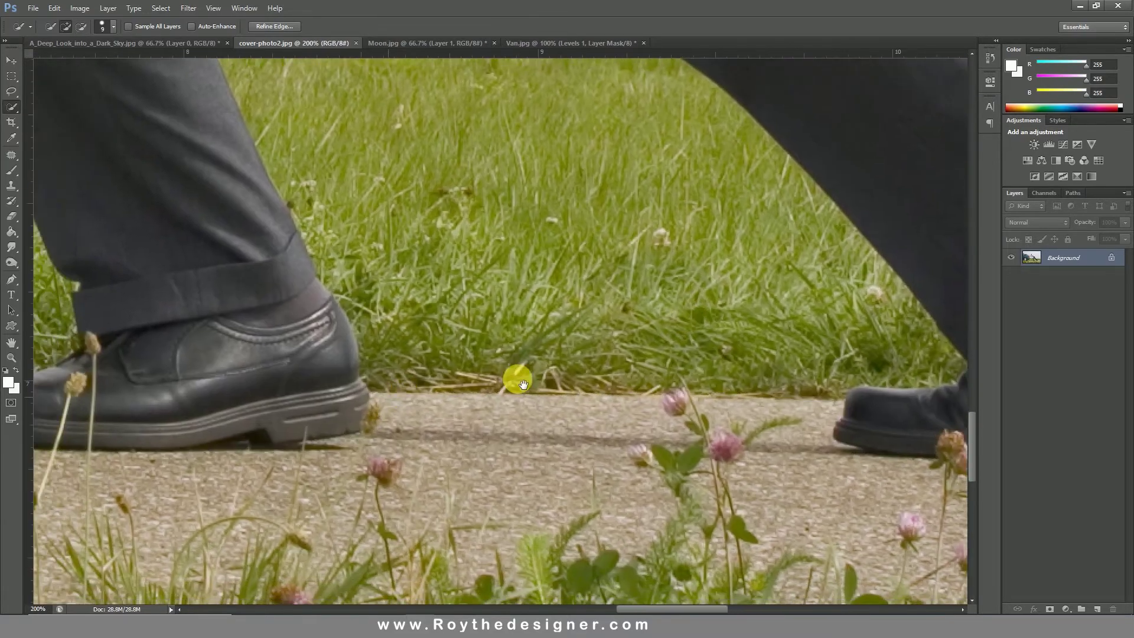
left_click_drag(174, 368, 480, 382)
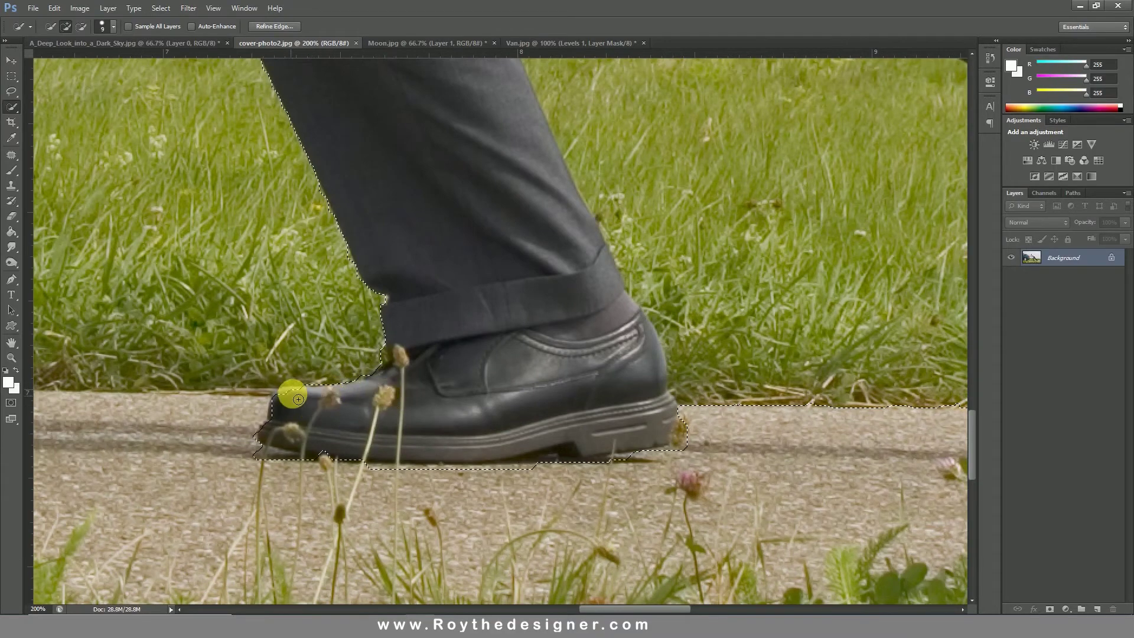
left_click_drag(298, 399, 397, 395)
left_click_drag(256, 455, 324, 466)
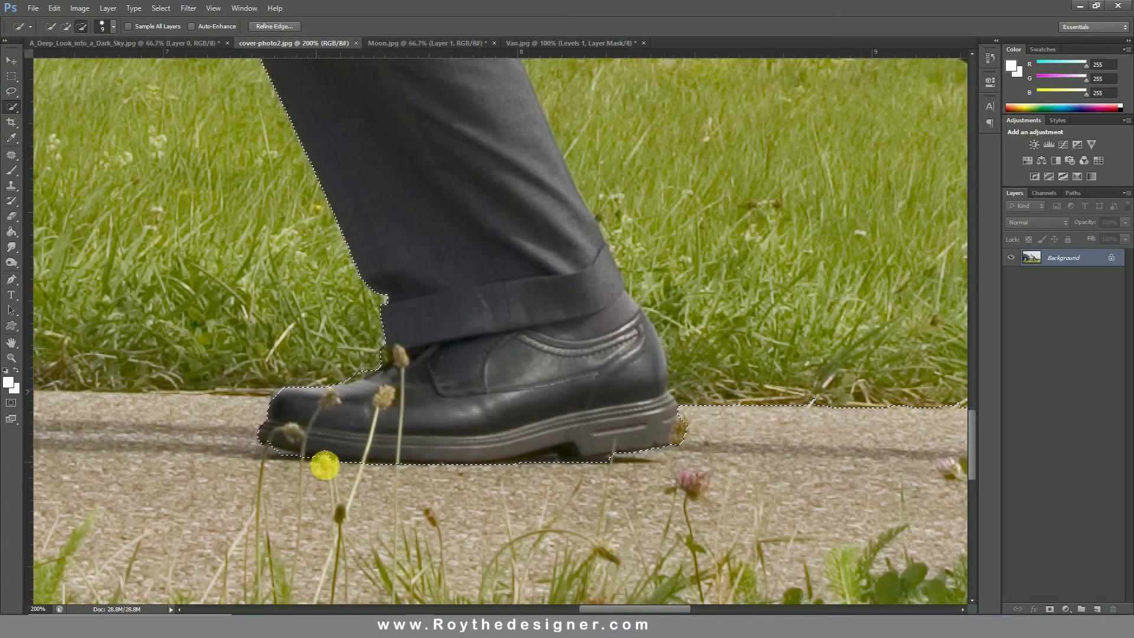
Subtract the path, grass and landscape between the man's legs from the selection
left_click_drag(887, 241, 561, 348)
left_click_drag(582, 503, 513, 336)
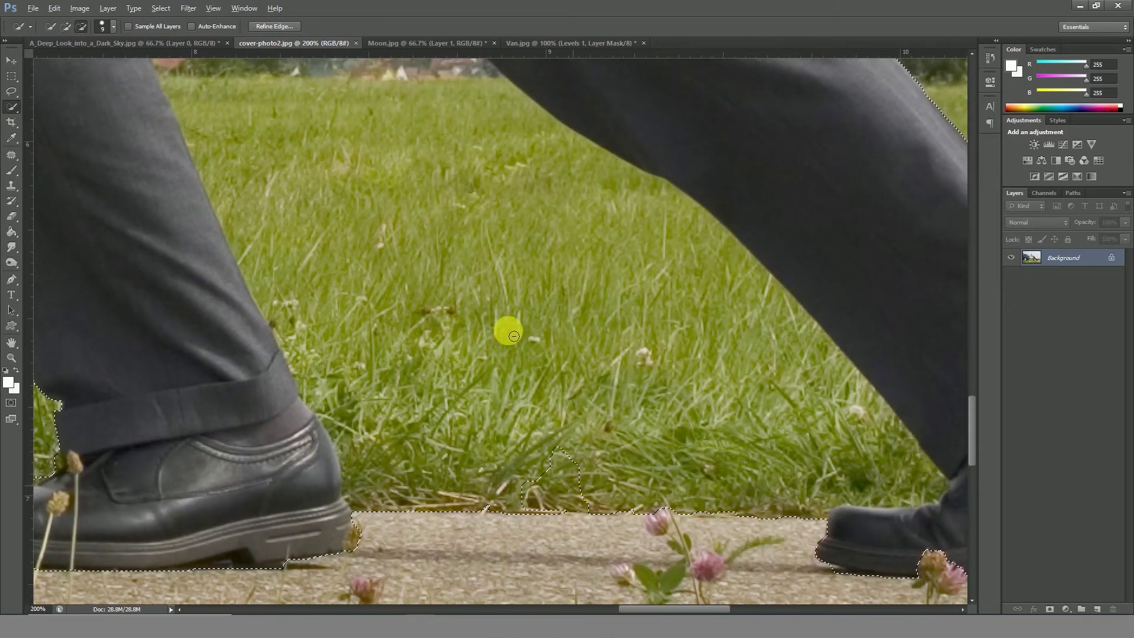
left_click_drag(489, 240, 612, 422)
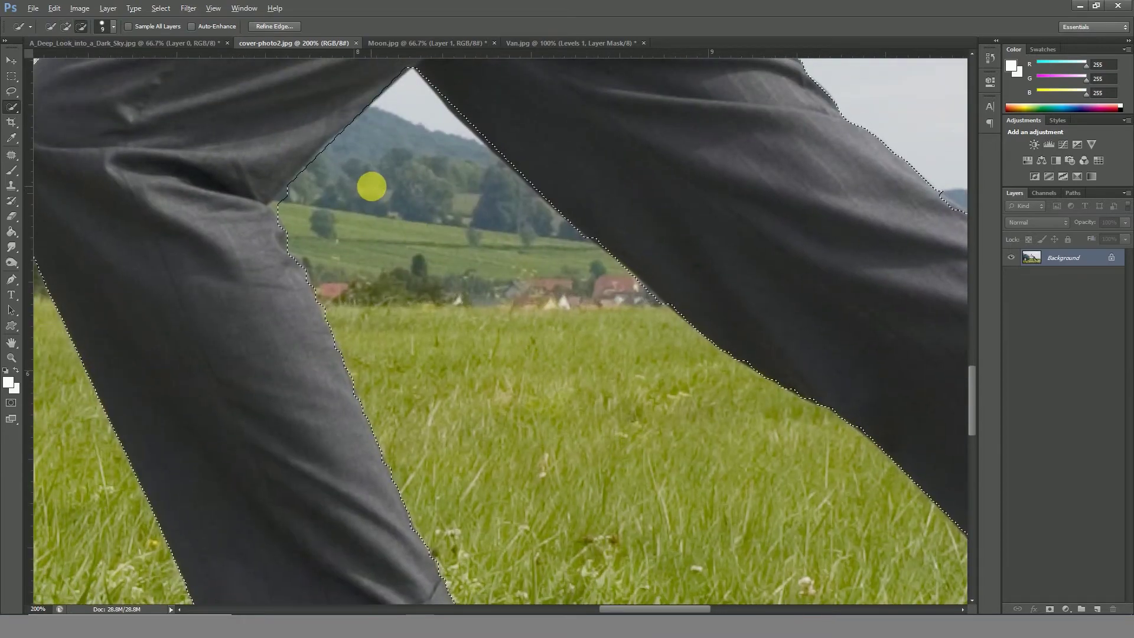
left_click_drag(294, 206, 278, 201)
left_click(428, 253, "alt")
left_click(428, 252, "alt")
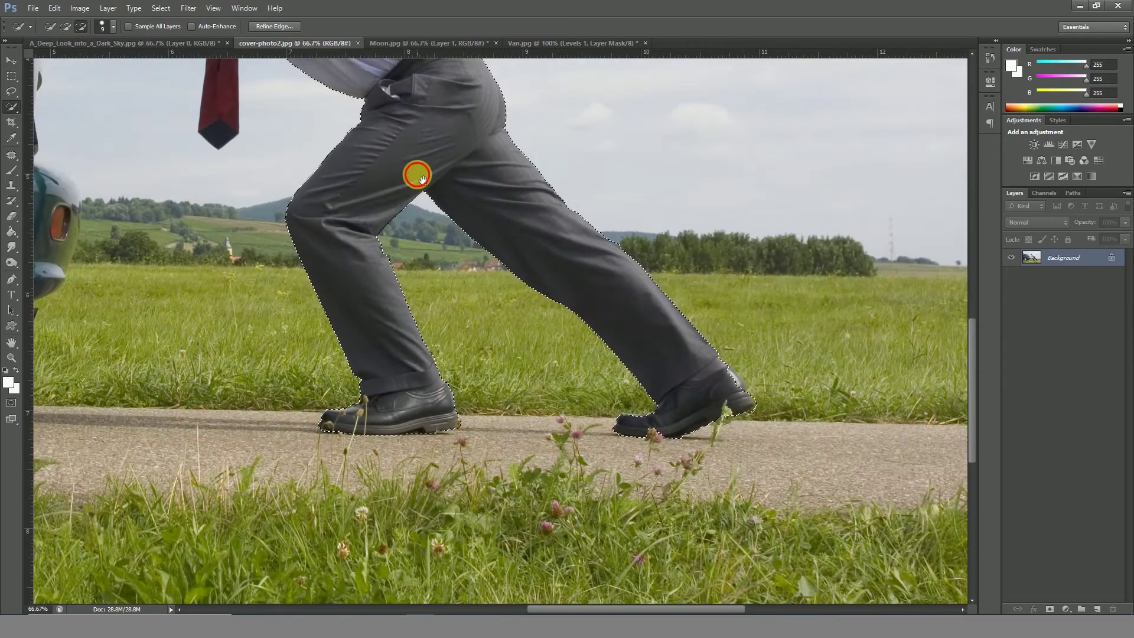
Add the tie, arm and hands to the selection, and trim off the sky below the chin and along the sleeve
left_click_drag(421, 177, 547, 358)
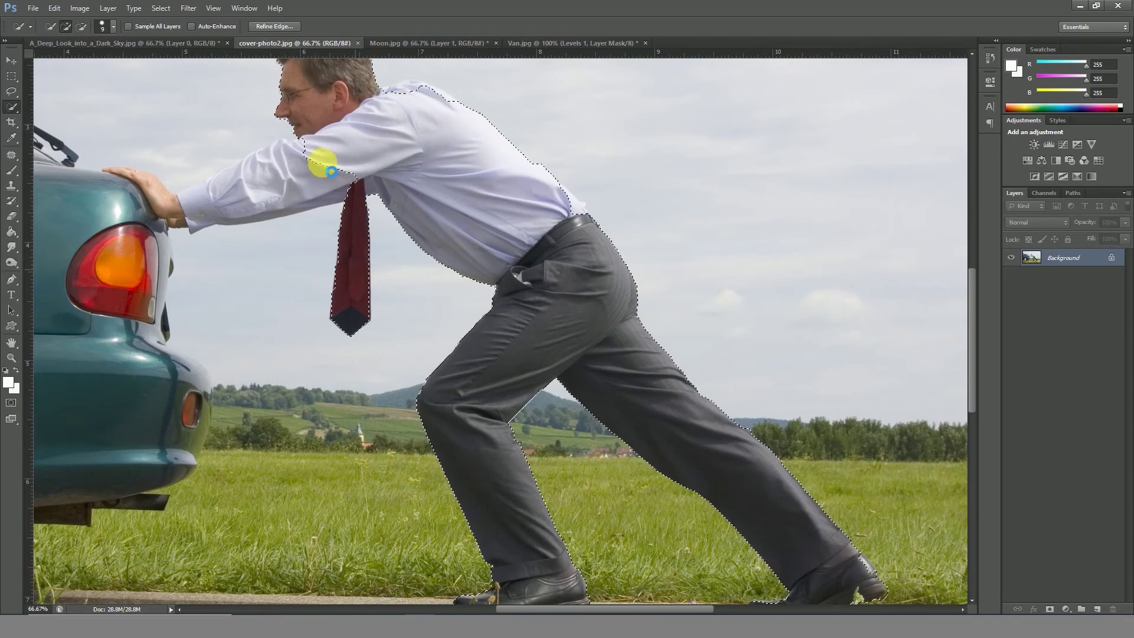
mouse_move(331, 172)
left_mouse_down()
mouse_move(219, 195)
mouse_move(300, 146)
mouse_move(207, 189)
left_mouse_up()
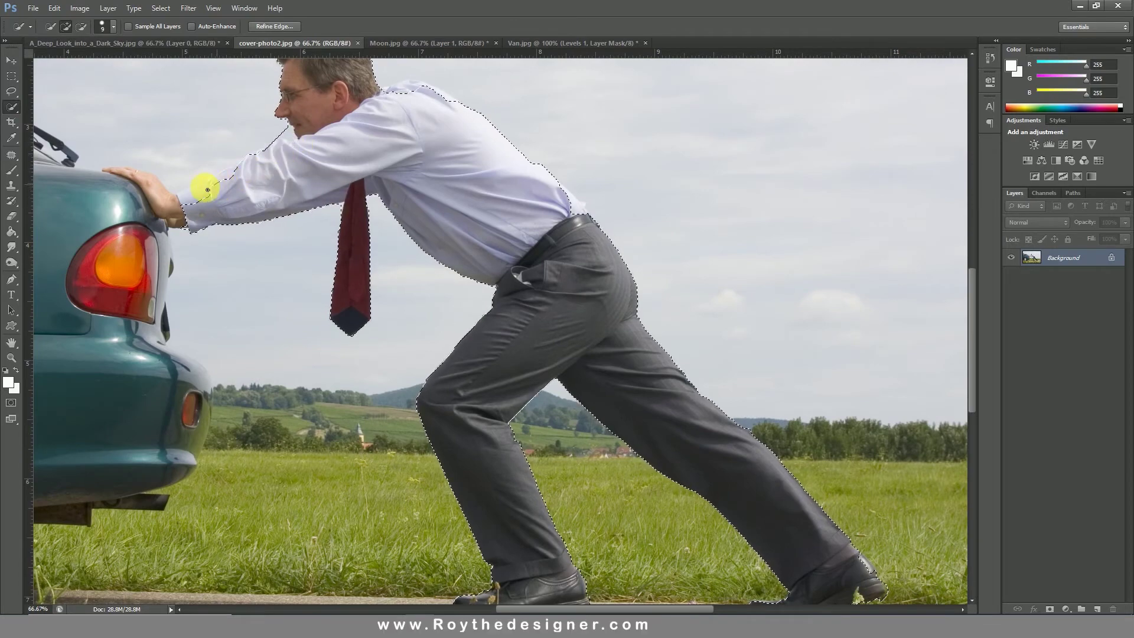
left_click(288, 173, "ctrl")
left_click_drag(278, 210, 654, 301)
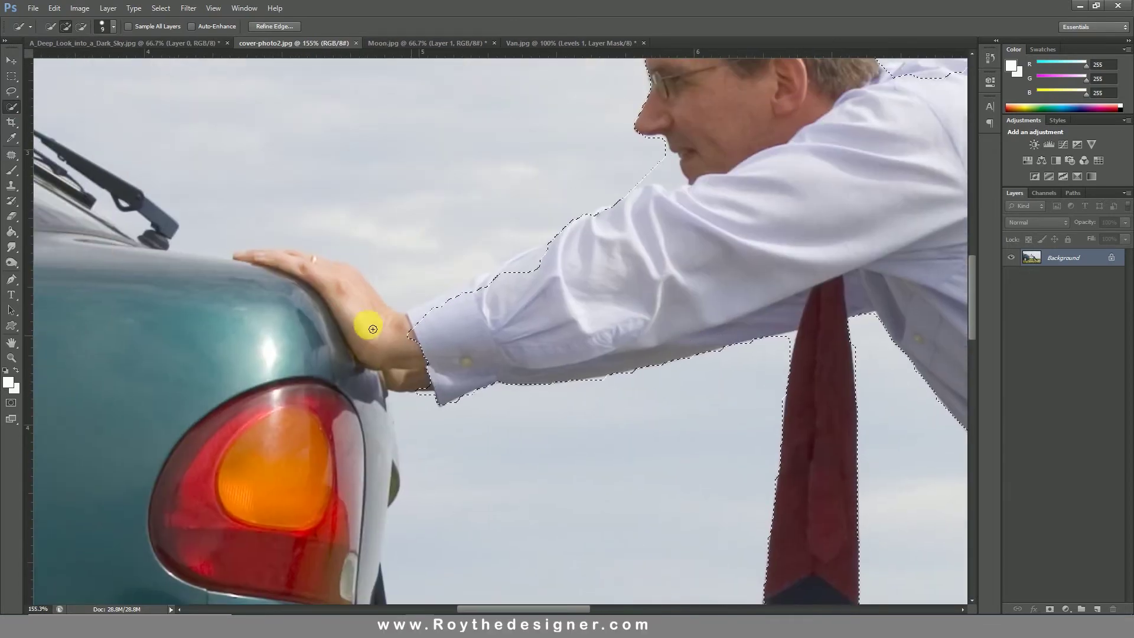
left_click_drag(298, 266, 299, 251)
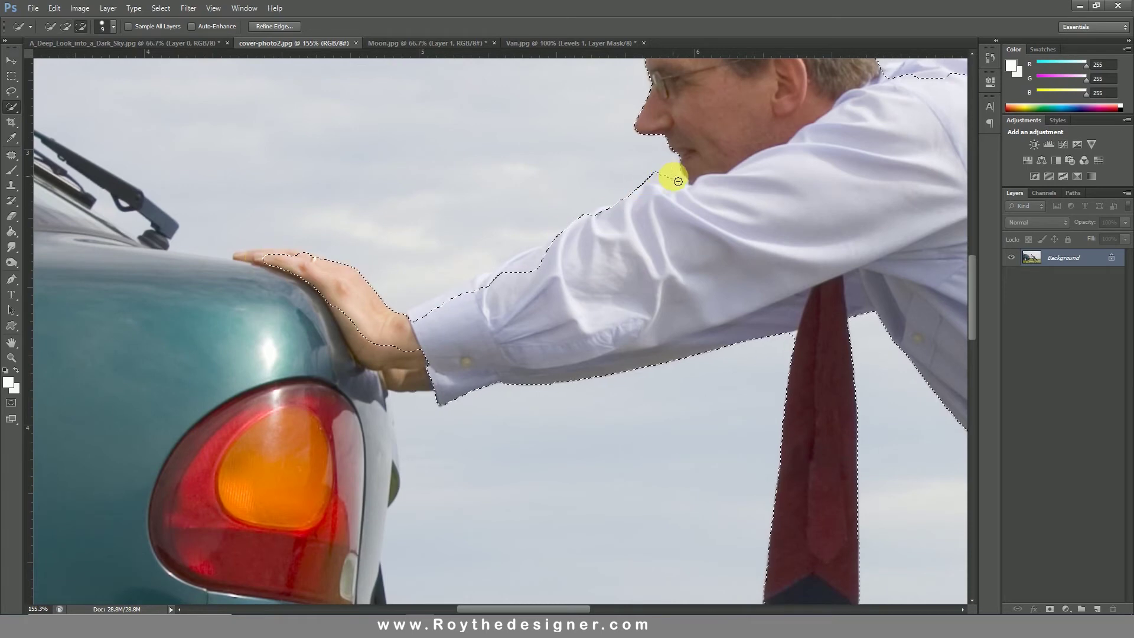
mouse_move(678, 181)
left_mouse_down()
mouse_move(398, 319)
mouse_move(430, 374)
mouse_move(245, 254)
mouse_move(356, 339)
mouse_move(389, 411)
left_mouse_up()
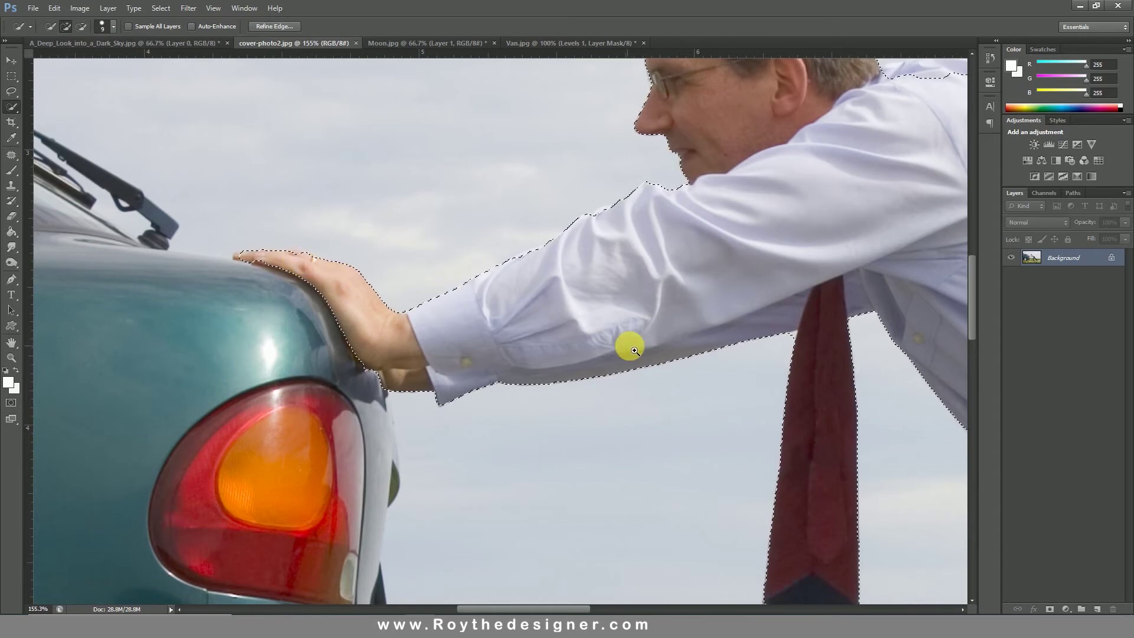
Feather the selection of the man, keeping the preset radius
key("ctrl+minus")
key("ctrl+minus")
right_click(725, 305)
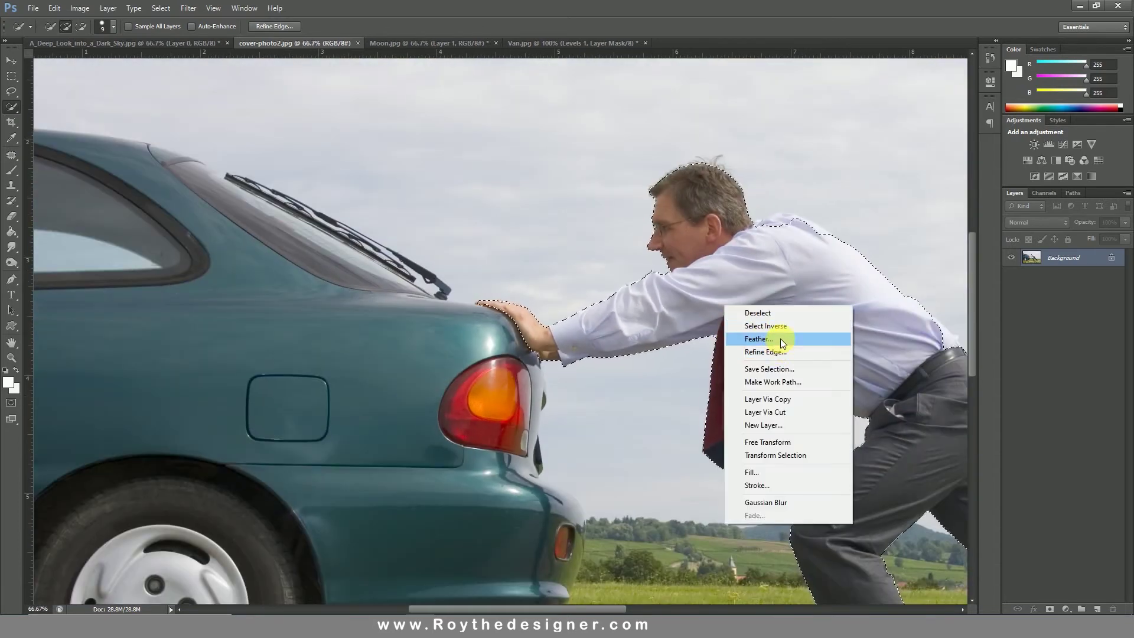
left_click(781, 339)
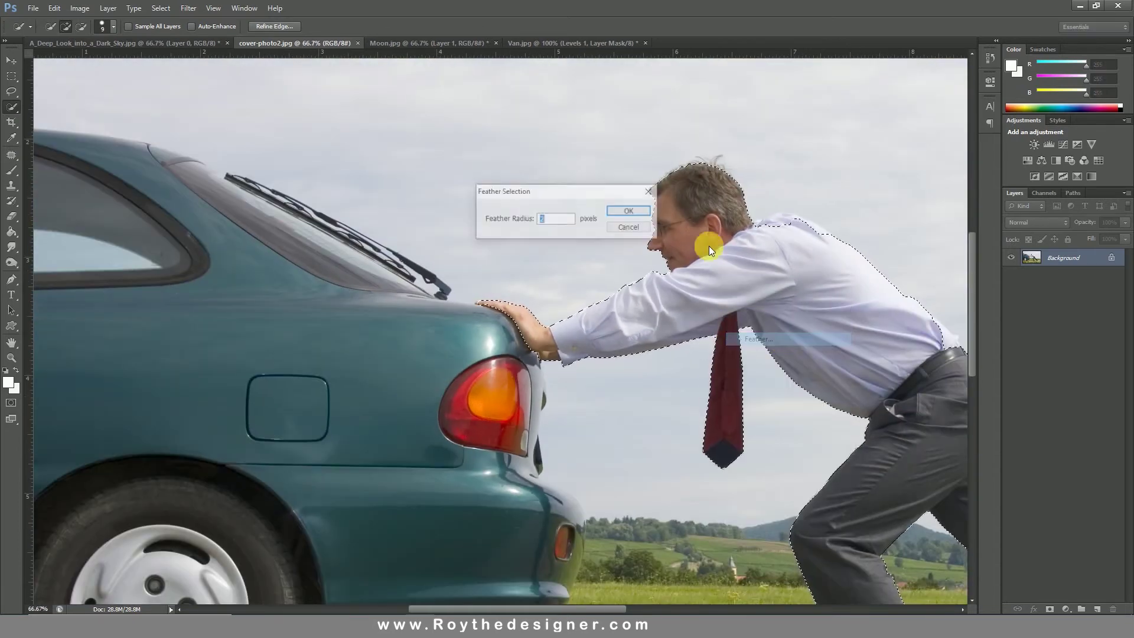
left_click(631, 211)
Refine the edge of the man's selection without adjustments and output it as a layer mask
right_click(695, 288)
left_click(742, 335)
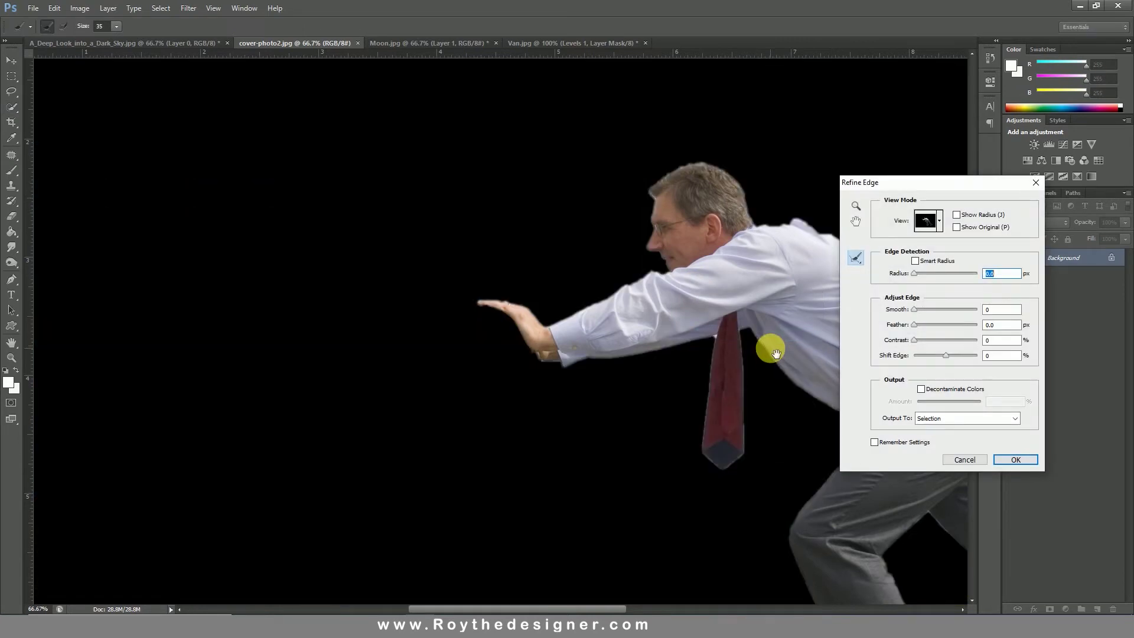
left_click_drag(775, 353, 565, 206)
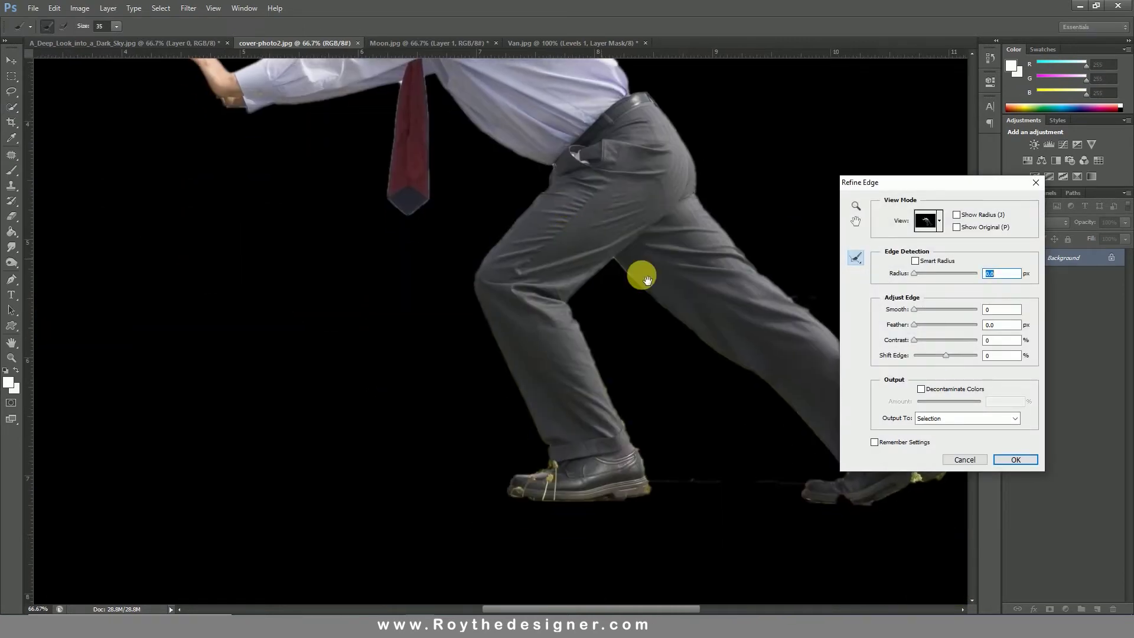
left_click(935, 417)
left_click(947, 440)
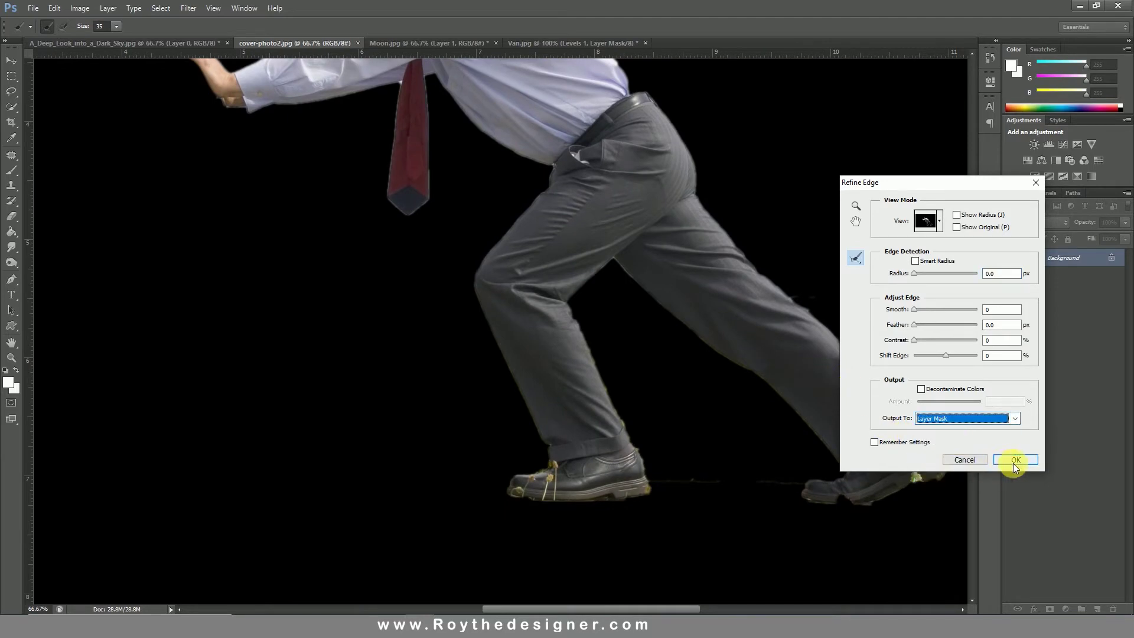
left_click(1013, 463)
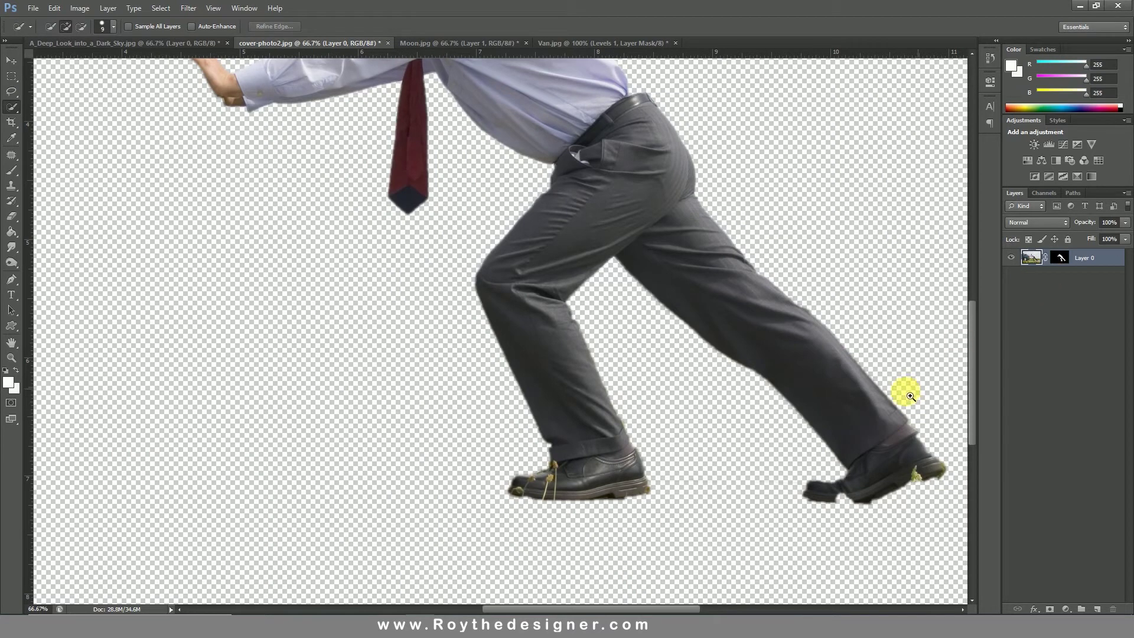
Apply the layer mask permanently to the cut-out man
left_click(791, 397)
right_click(1068, 264)
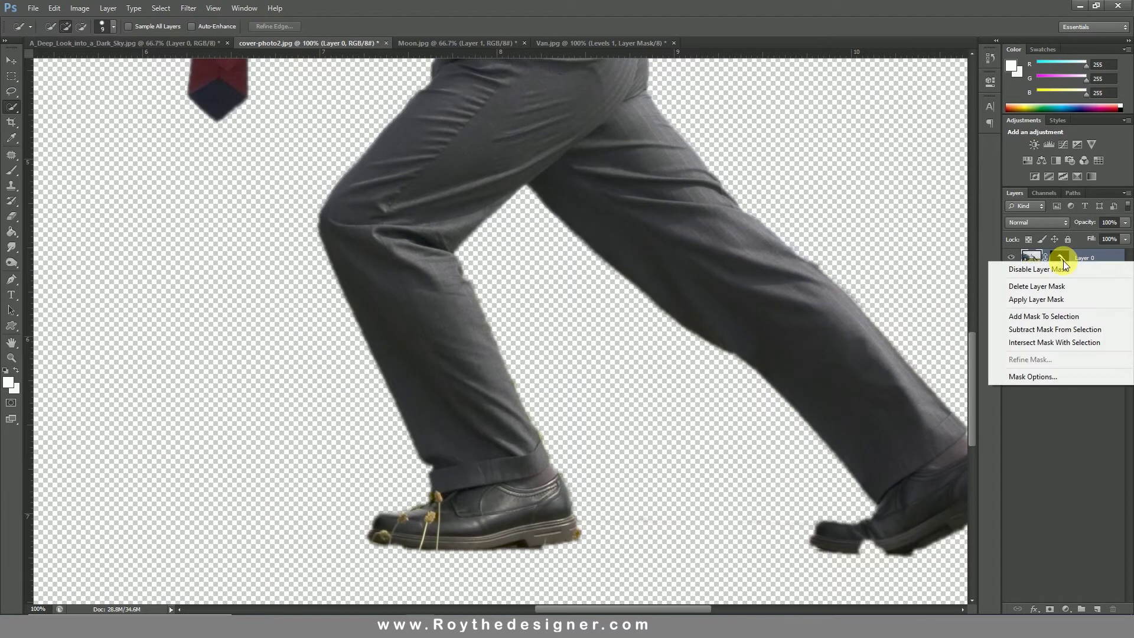
left_click(1052, 300)
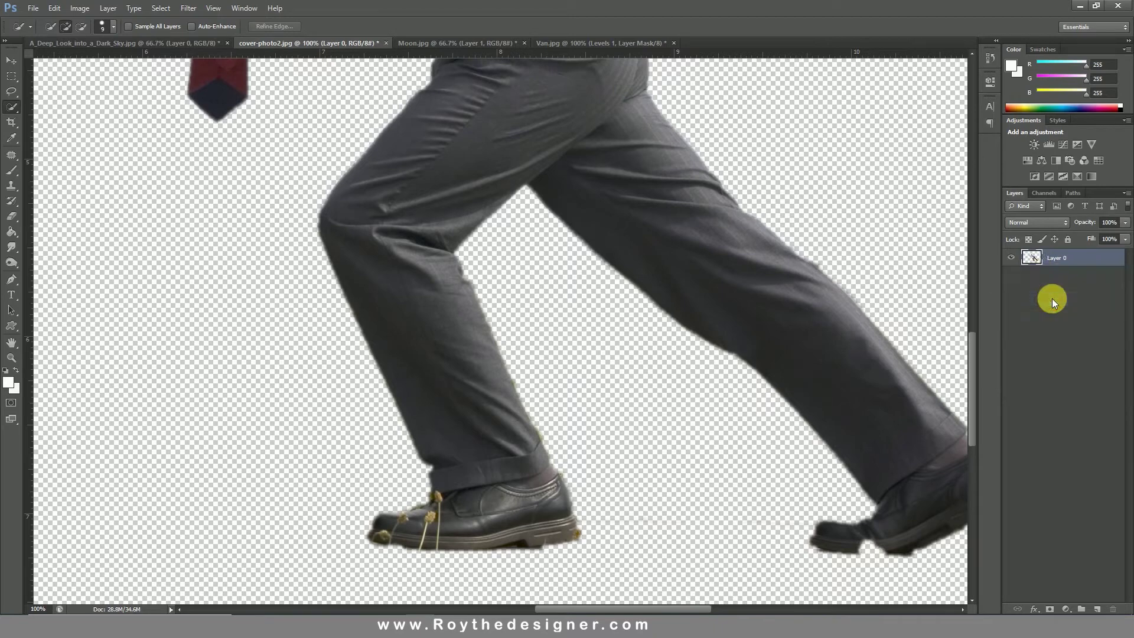
Fill the gap in the sole of the man's rear shoe with the Clone Stamp
left_click_drag(736, 476, 542, 260)
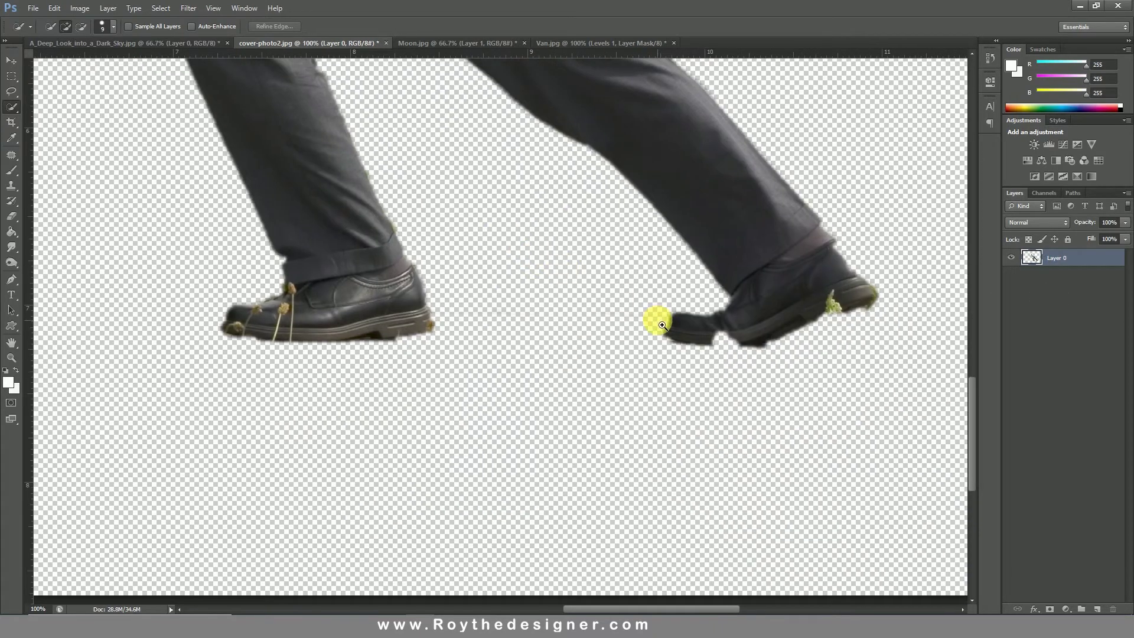
left_click(744, 355)
left_click(745, 355)
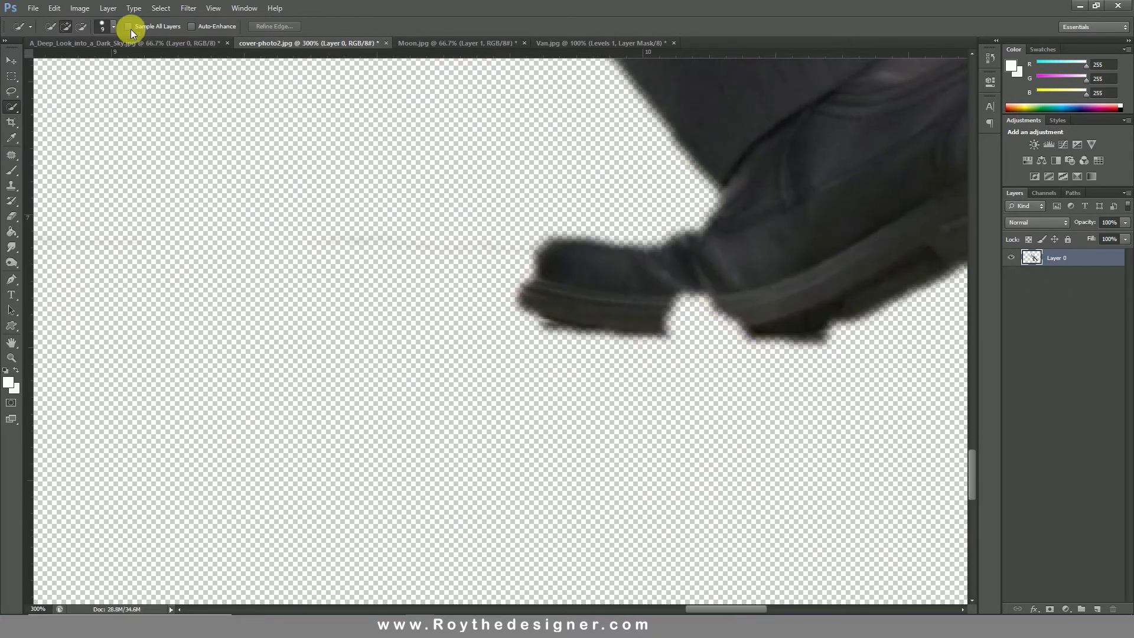
left_click(12, 187)
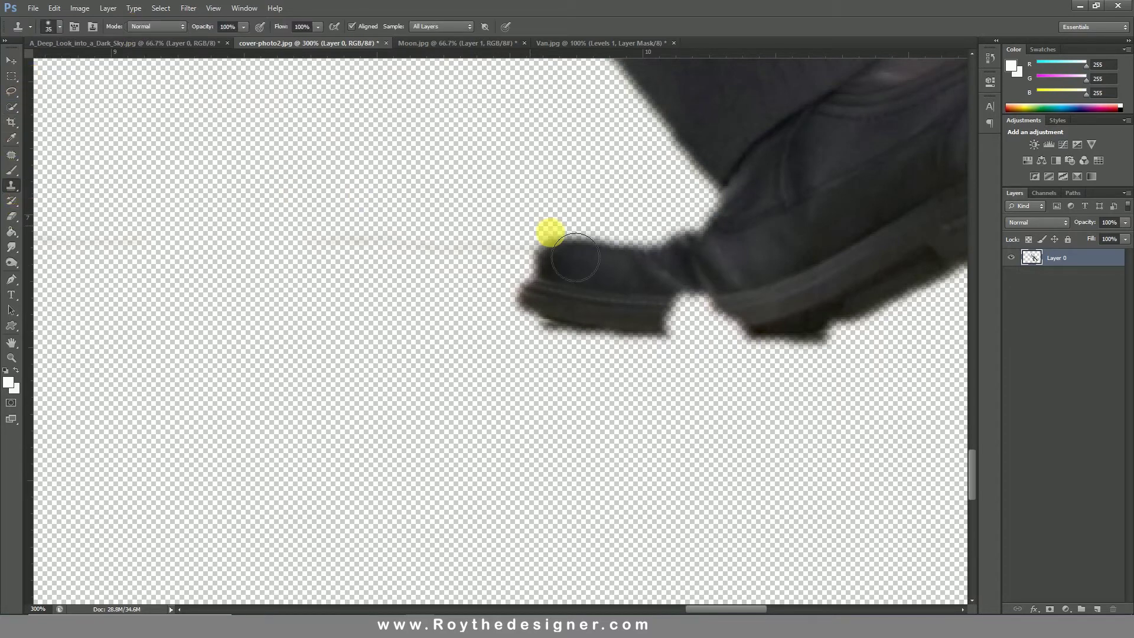
mouse_move(576, 257)
left_mouse_down()
mouse_move(841, 337)
mouse_move(805, 324)
mouse_move(721, 335)
mouse_move(755, 337)
mouse_move(756, 304)
left_mouse_up()
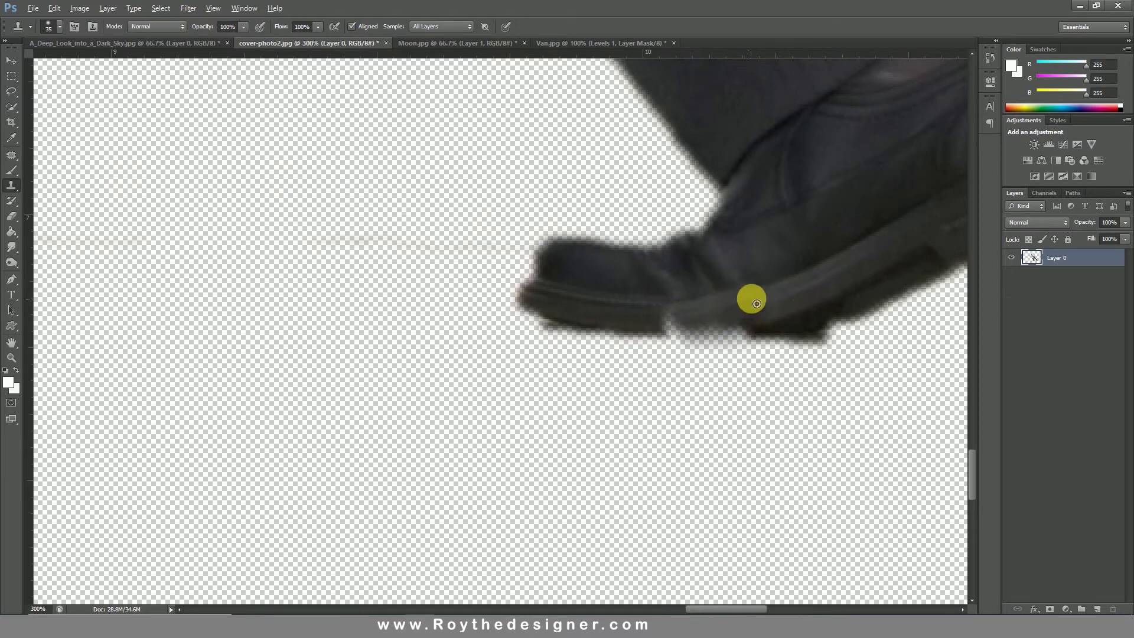
left_click(721, 315, "alt")
left_click_drag(650, 318, 692, 311)
left_click_drag(600, 286, 922, 390)
Clone shoe leather over the middle dried flower head and the adjoining stem on the front shoe
mouse_move(295, 237)
left_mouse_down()
mouse_move(599, 327)
mouse_move(676, 307)
left_mouse_up()
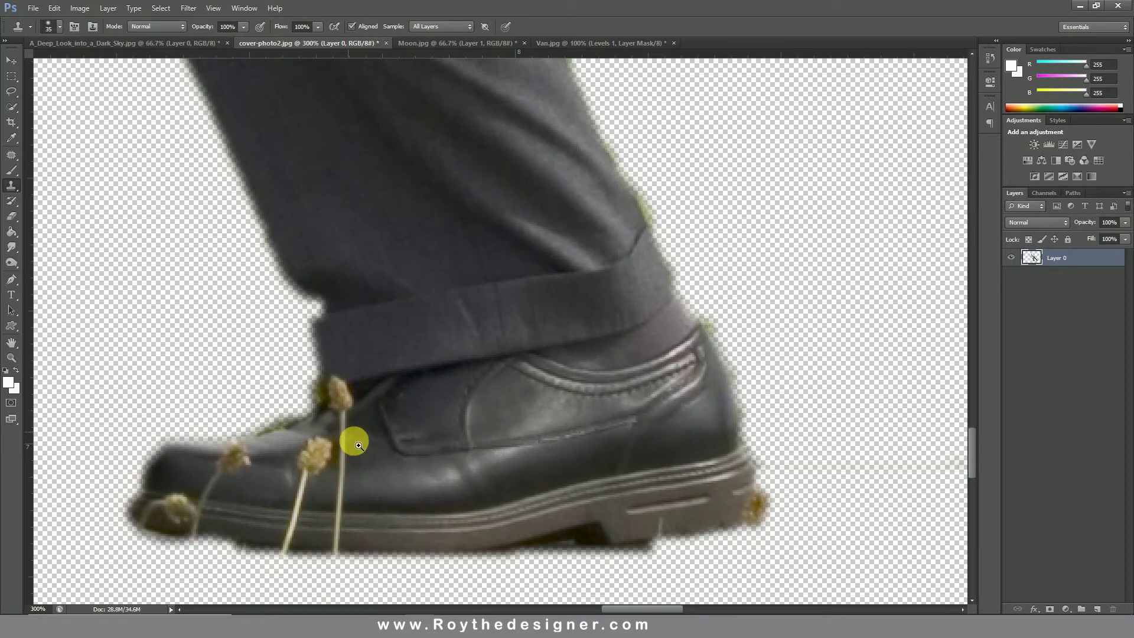
key("ctrl+plus")
left_click_drag(409, 408, 537, 207)
left_click(331, 309, "alt")
left_click(366, 294)
mouse_move(366, 295)
left_mouse_down()
mouse_move(412, 291)
mouse_move(456, 328)
mouse_move(408, 319)
mouse_move(448, 377)
left_mouse_up()
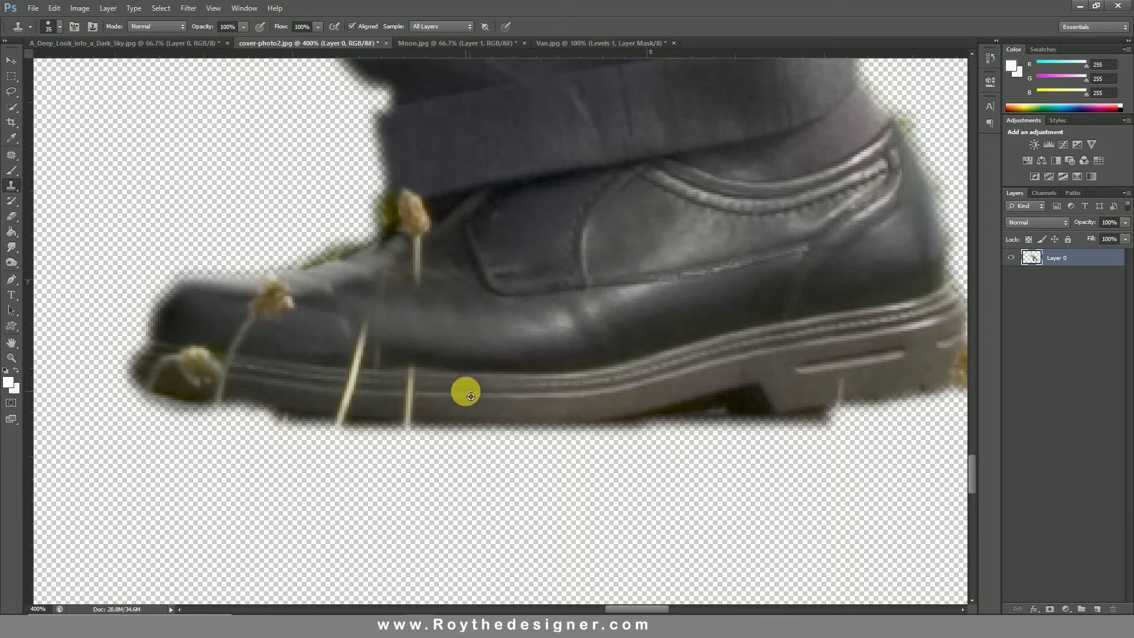
Clone out the remaining stems and flowers along the front shoe's sole, toe and below the trouser cuff
left_click(415, 398, "alt")
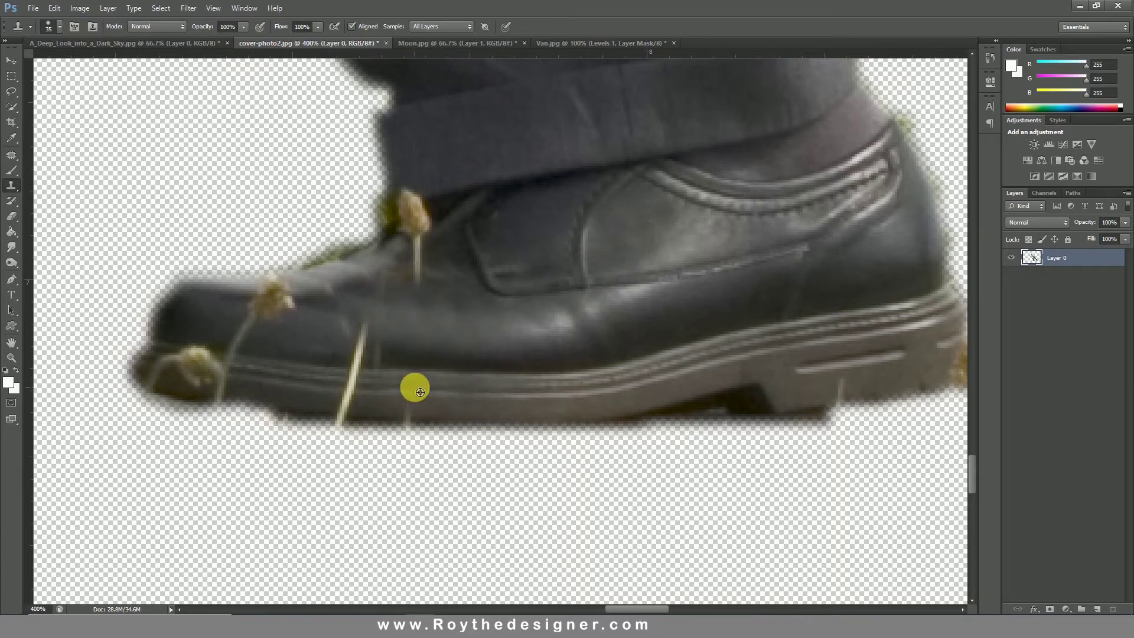
left_click(366, 386)
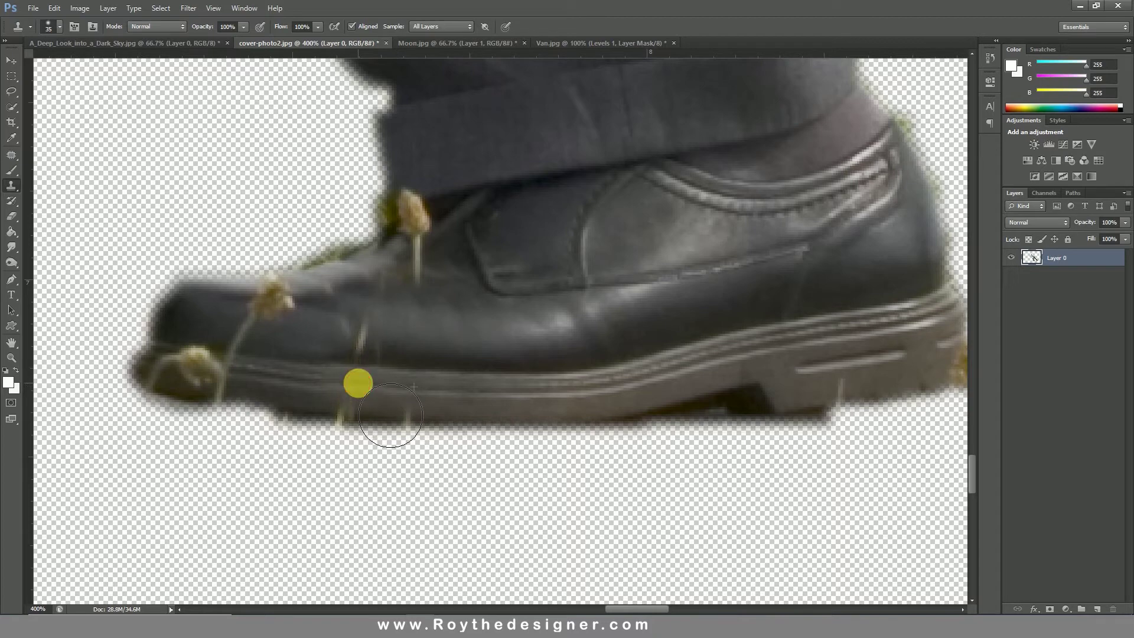
mouse_move(358, 384)
left_mouse_down()
mouse_move(311, 347)
mouse_move(329, 308)
mouse_move(274, 295)
mouse_move(282, 310)
mouse_move(255, 331)
mouse_move(225, 330)
mouse_move(245, 370)
mouse_move(190, 370)
left_mouse_up()
left_click(437, 282, "alt")
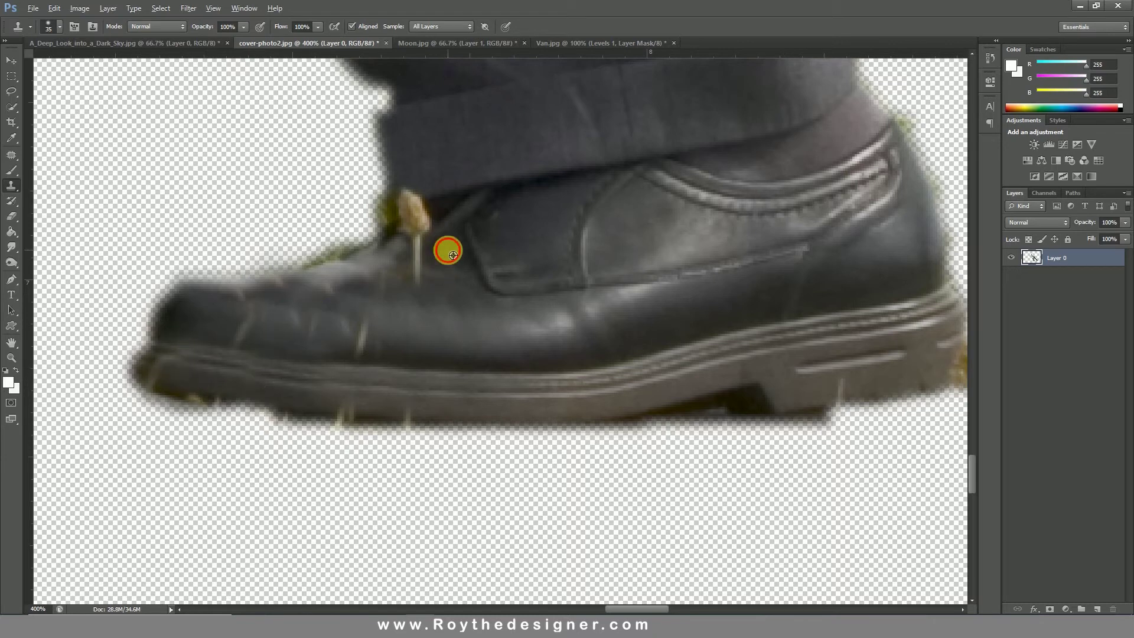
mouse_move(427, 231)
left_mouse_down()
mouse_move(420, 248)
mouse_move(418, 172)
mouse_move(416, 204)
mouse_move(476, 236)
left_mouse_up()
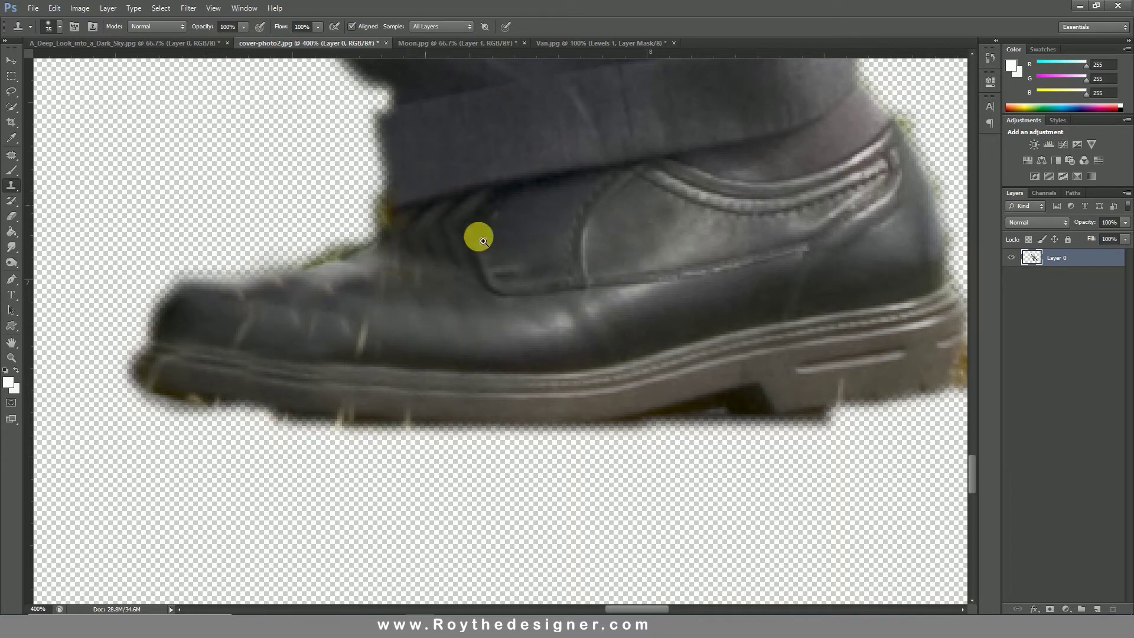
left_click(483, 241, "alt")
key("ctrl+0")
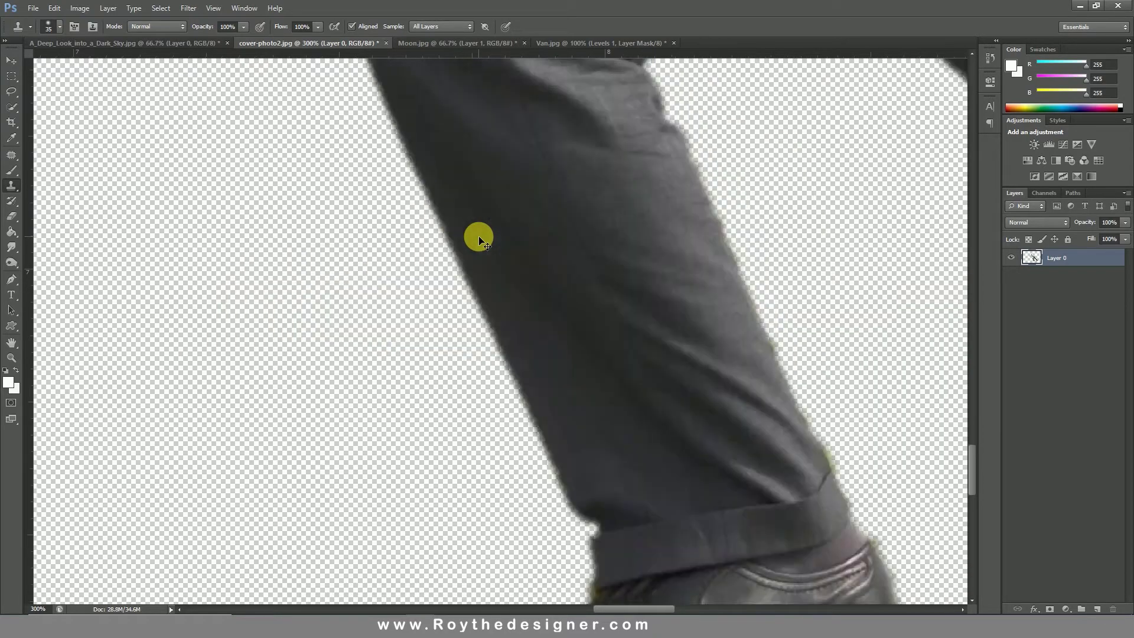
Brighten the cut-out man with a Brightness/Contrast adjustment, setting brightness to 24
left_click(108, 9)
mouse_move(80, 8)
mouse_move(169, 37)
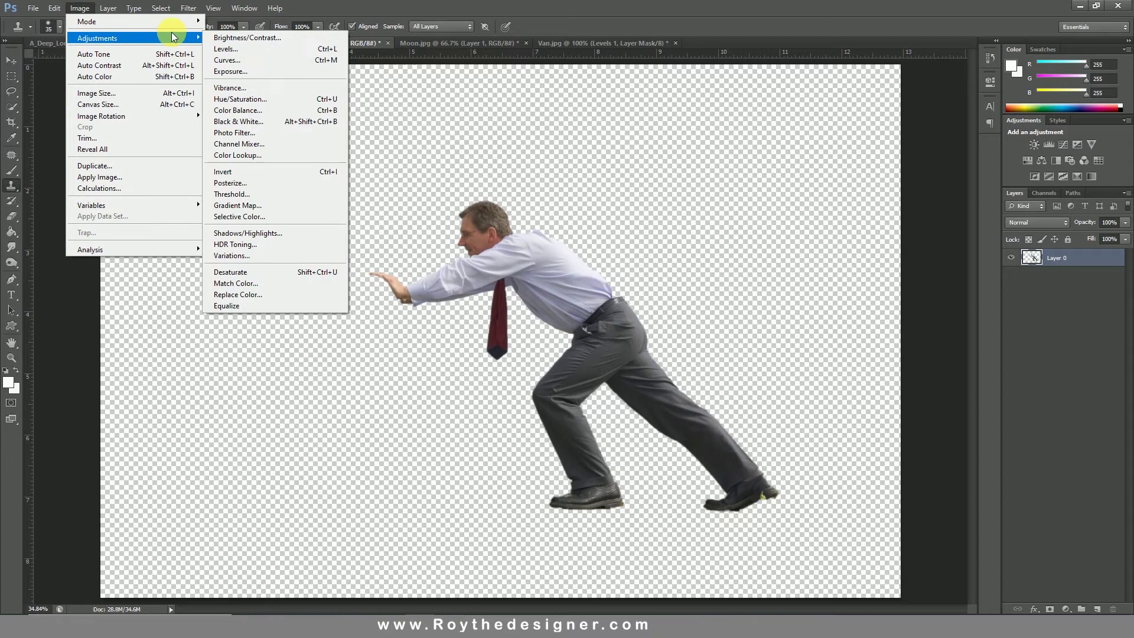
left_click(217, 39)
left_click_drag(745, 326, 756, 326)
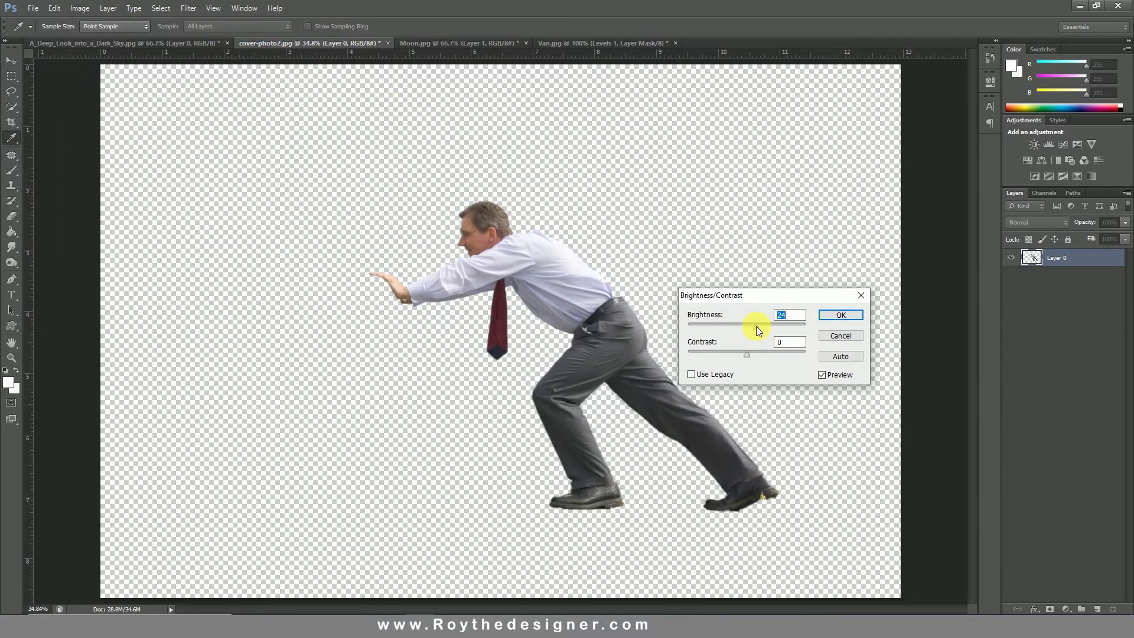
left_click(829, 315)
key("s")
scroll(573, 312, "up", 1)
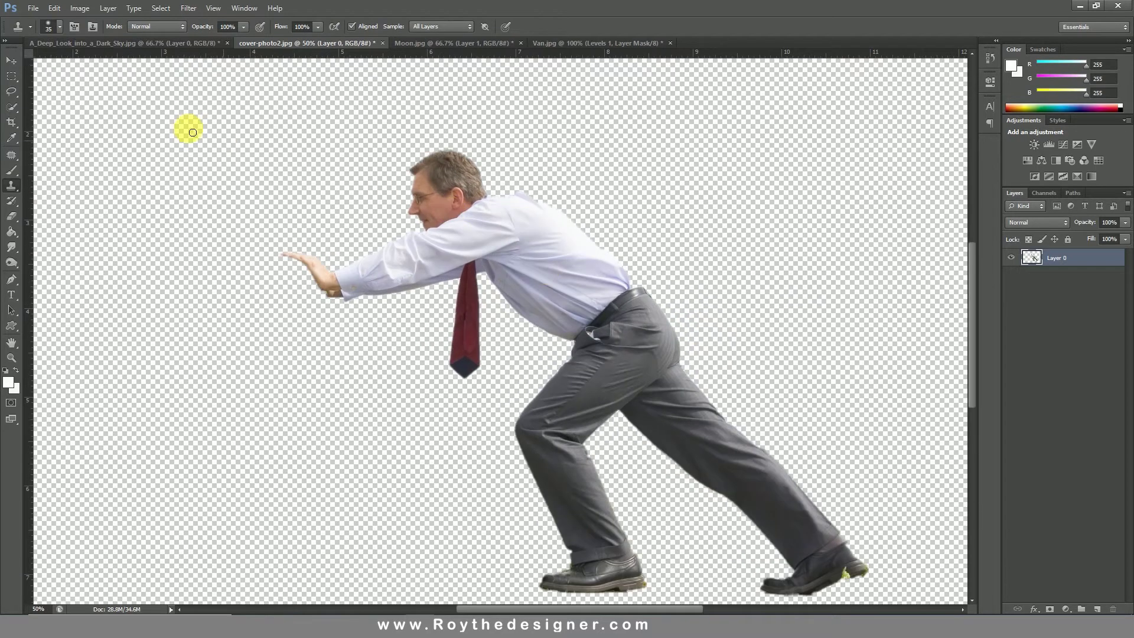
Select the man's layer contents and copy the cut-out into the Van.jpg composition
left_click(11, 61)
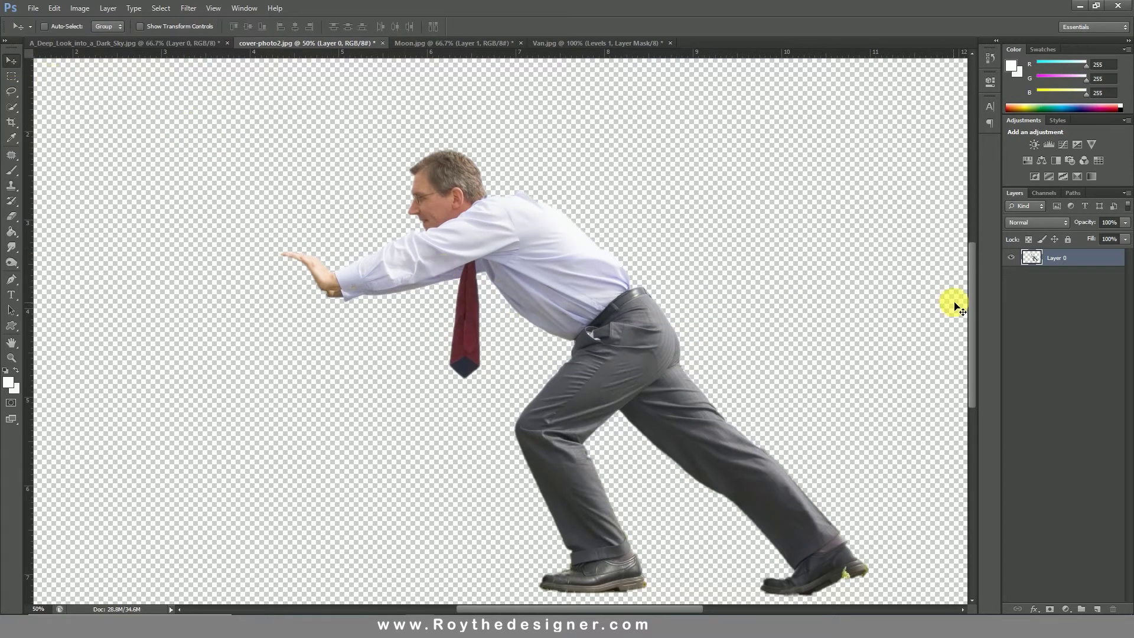
left_click(1042, 259, "ctrl")
scroll(558, 314, "down", 1)
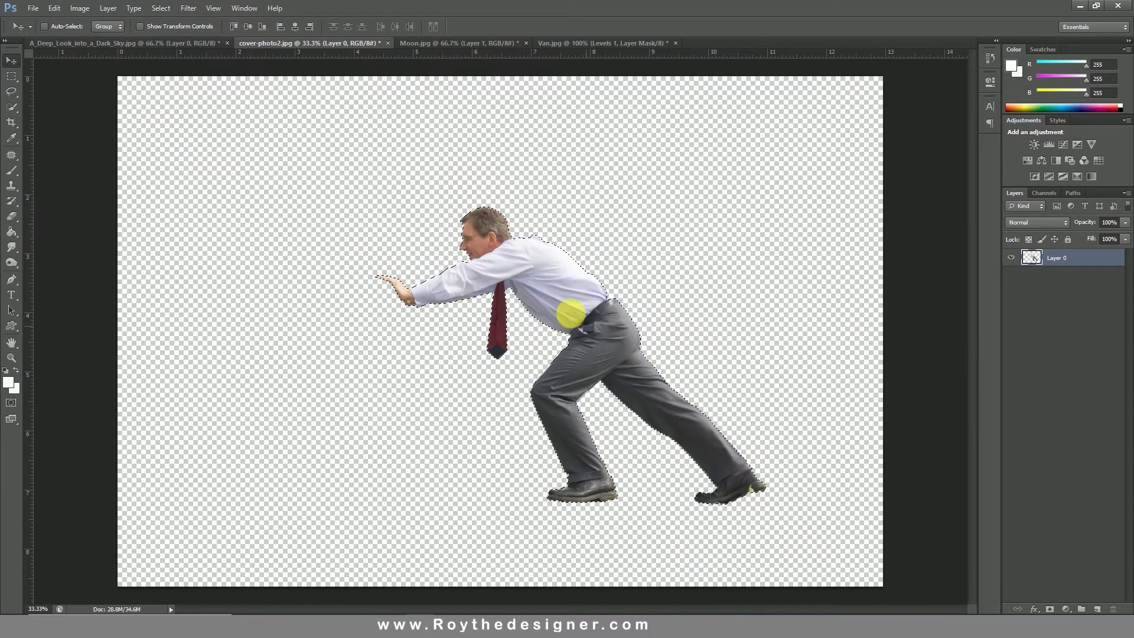
left_click_drag(577, 299, 608, 301)
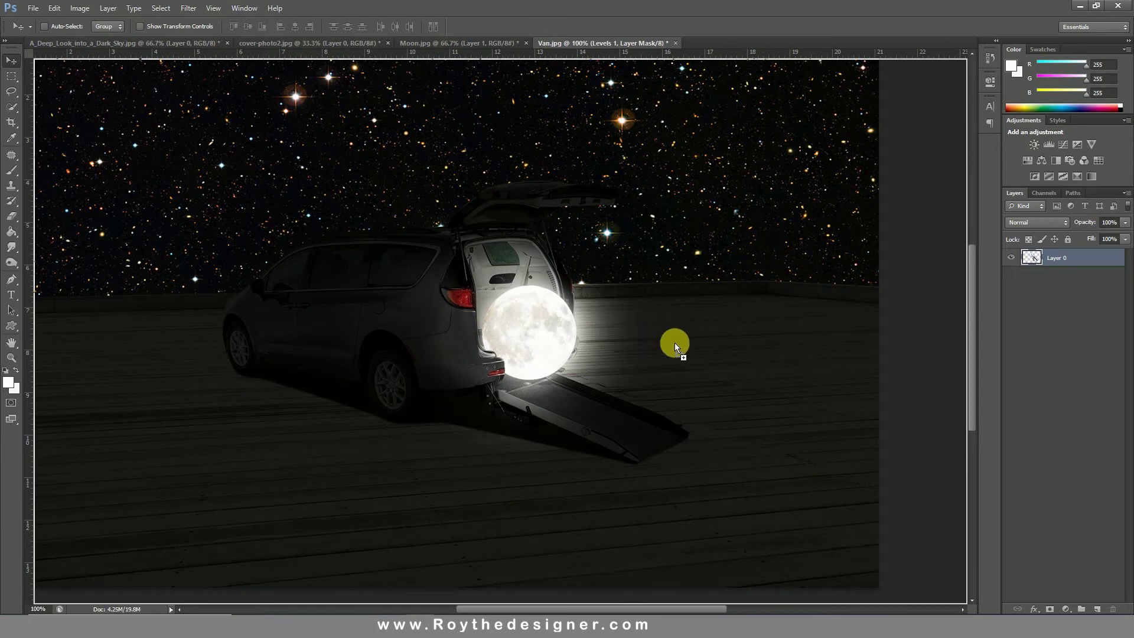
left_click_drag(675, 344, 676, 345)
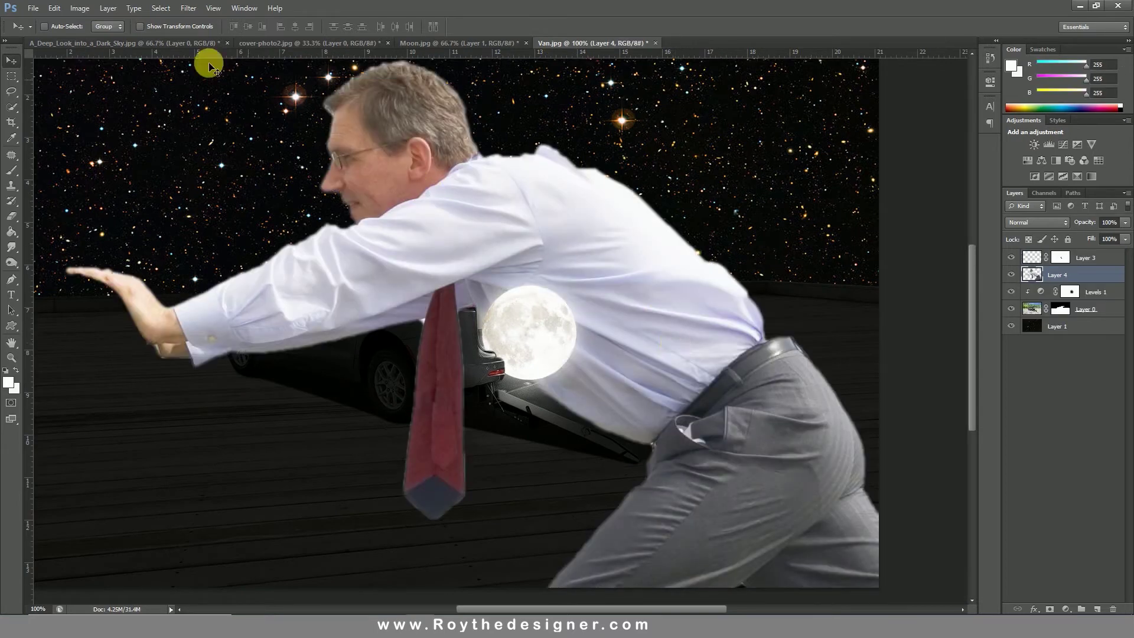
Free-transform the man down to about 14.5% and move him beside the moon behind the van
left_click(79, 8)
mouse_move(55, 8)
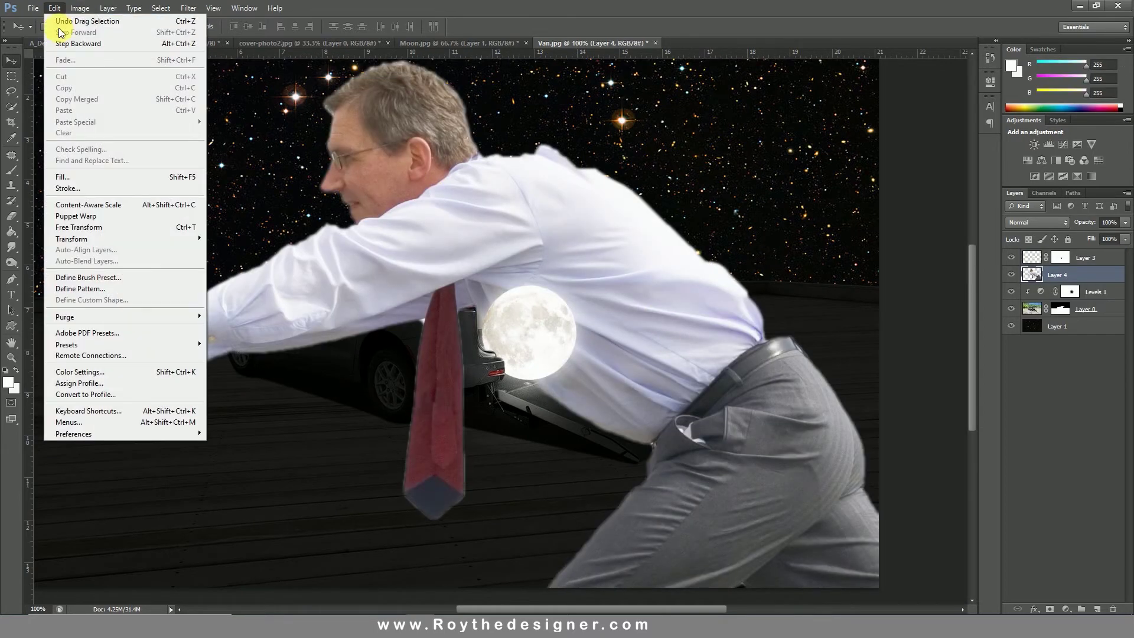
left_click(160, 228)
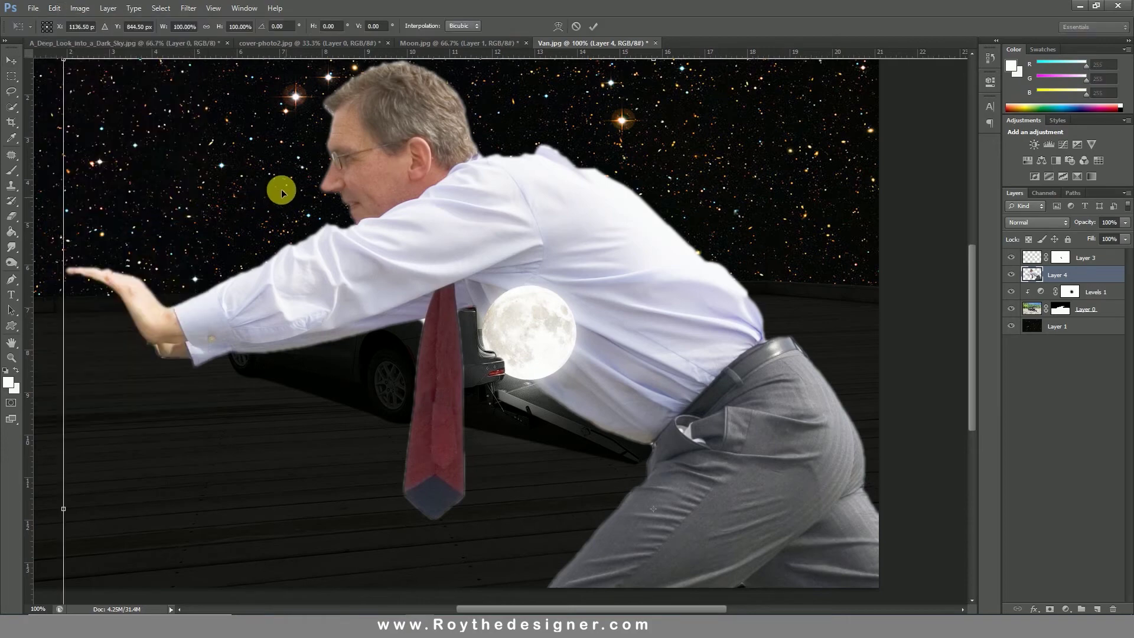
left_click_drag(63, 61, 587, 415)
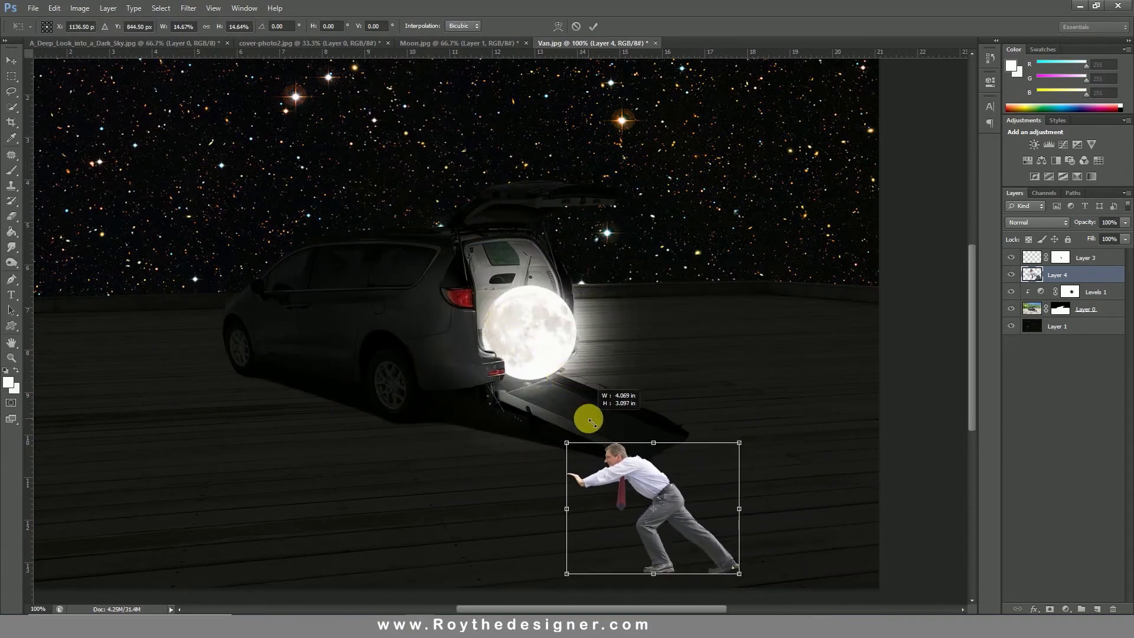
scroll(660, 418, "up", 2)
left_click_drag(666, 525, 672, 296)
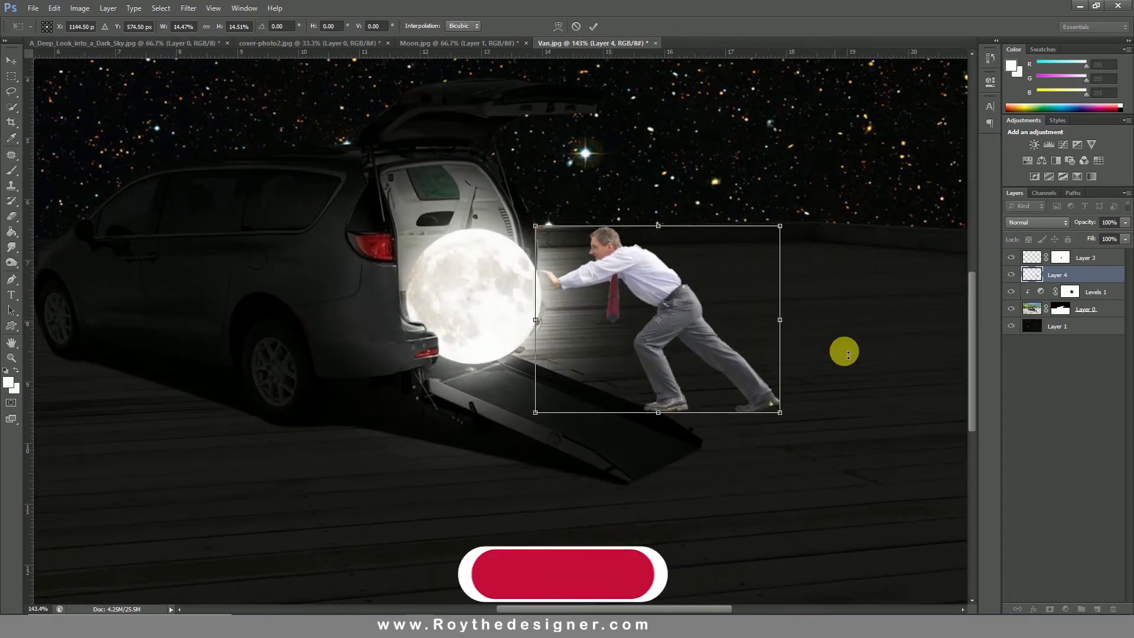
Rotate the man about 13°, scale him to about 11.8% width and 14.7% height, and stand him on the ramp against the moon
left_click_drag(838, 328, 843, 352)
left_click_drag(721, 339, 691, 355)
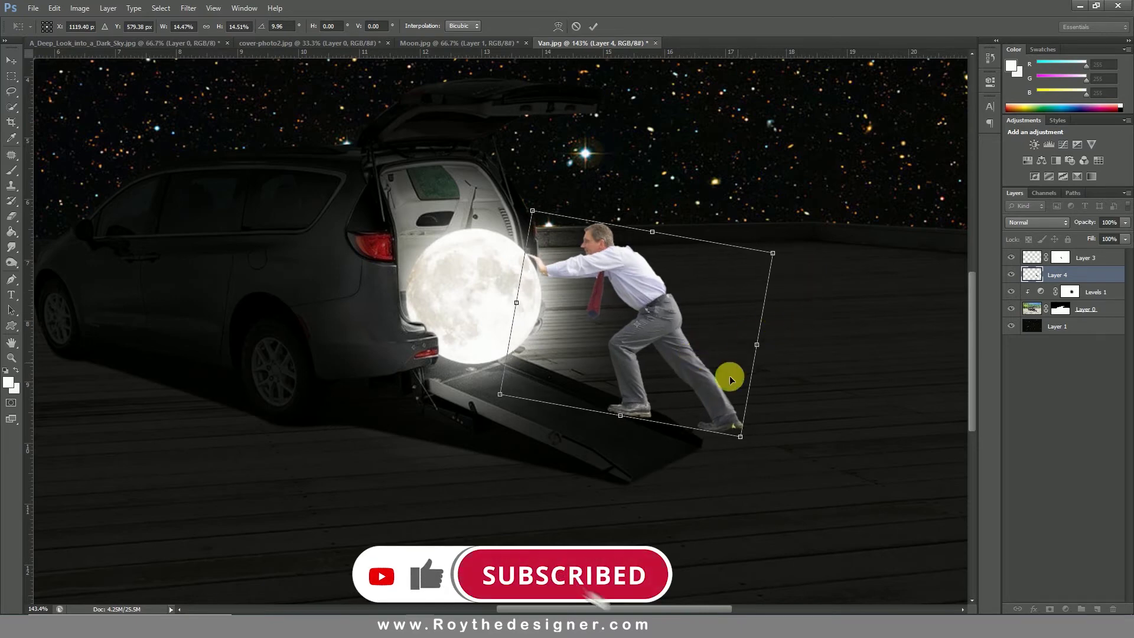
left_click_drag(757, 345, 699, 349)
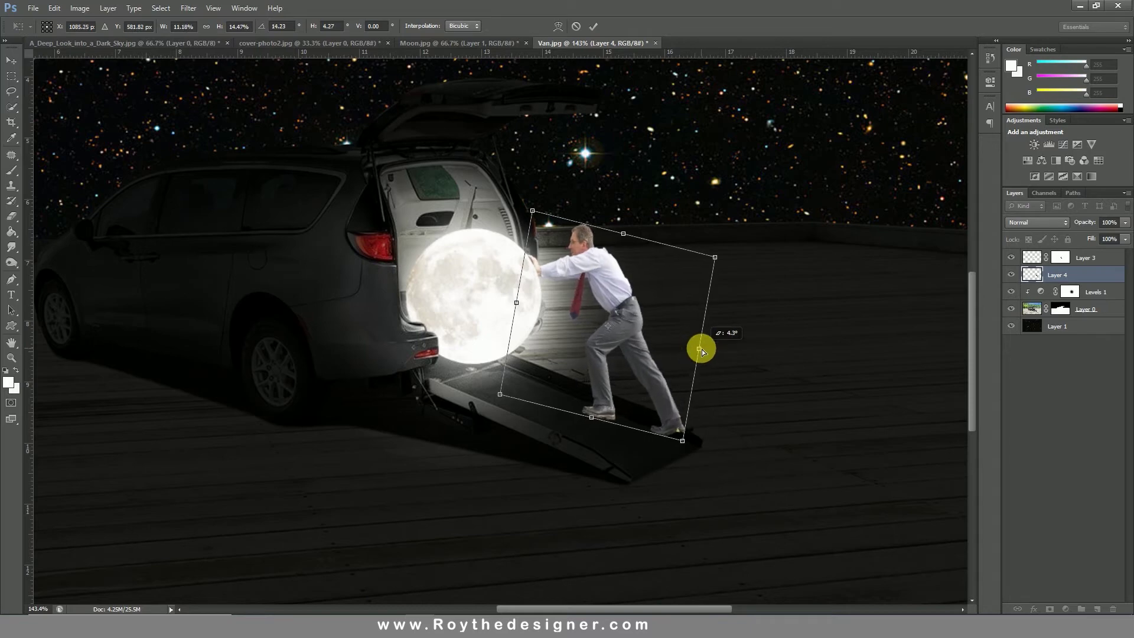
left_click_drag(714, 260, 735, 258)
mouse_move(689, 390)
left_mouse_down()
mouse_move(659, 381)
mouse_move(674, 384)
left_mouse_up()
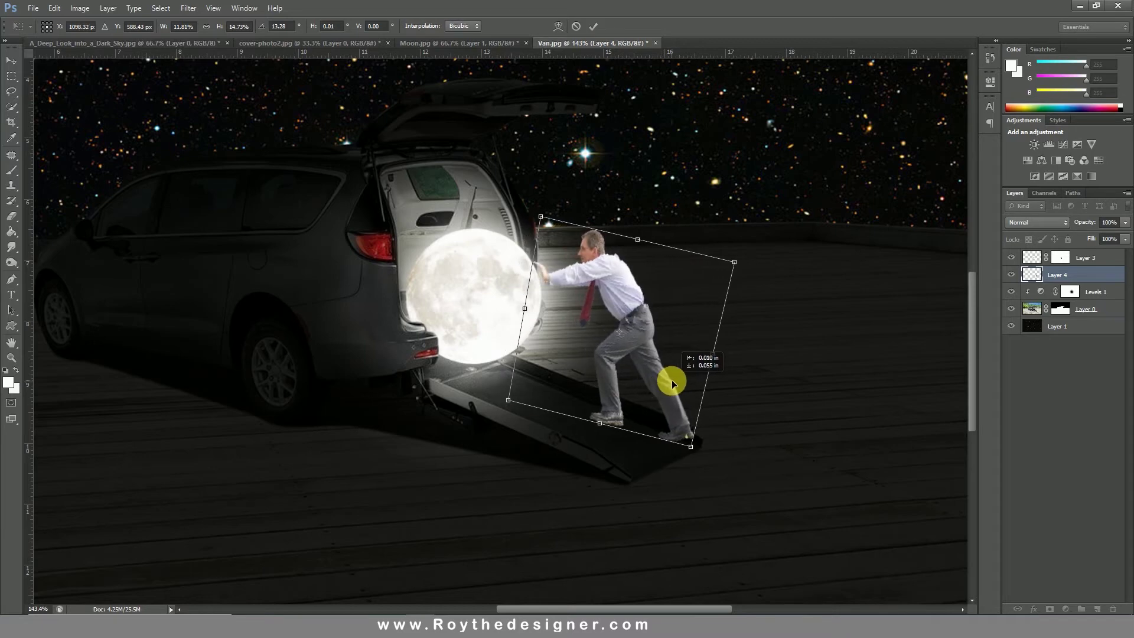
scroll(618, 337, "up", 3)
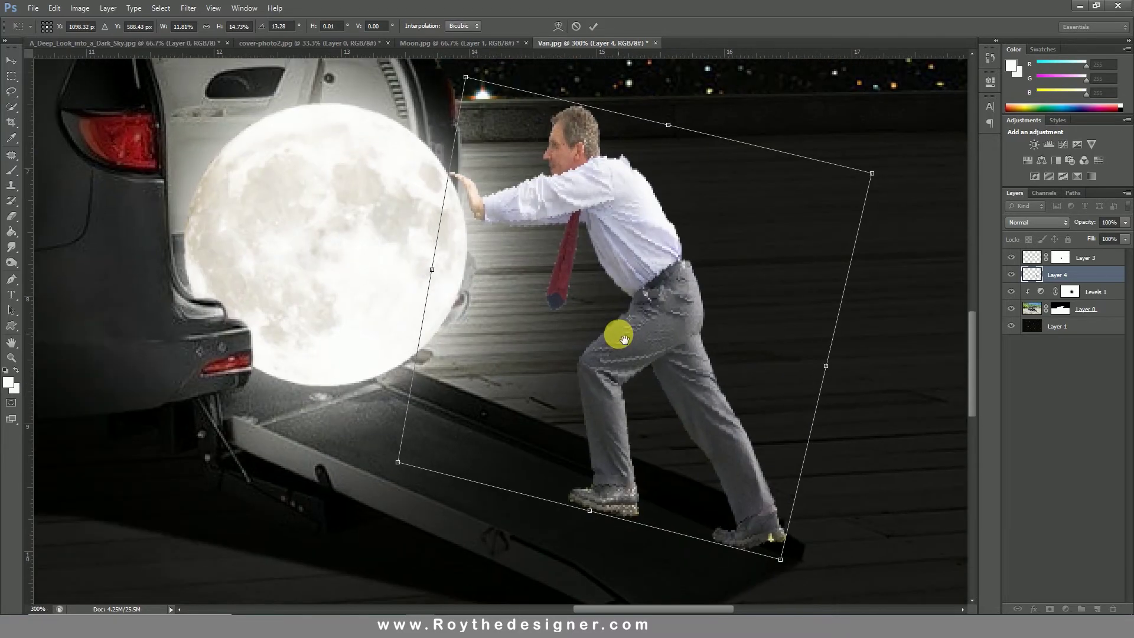
mouse_move(611, 240)
left_mouse_down()
mouse_move(586, 228)
mouse_move(600, 235)
left_mouse_up()
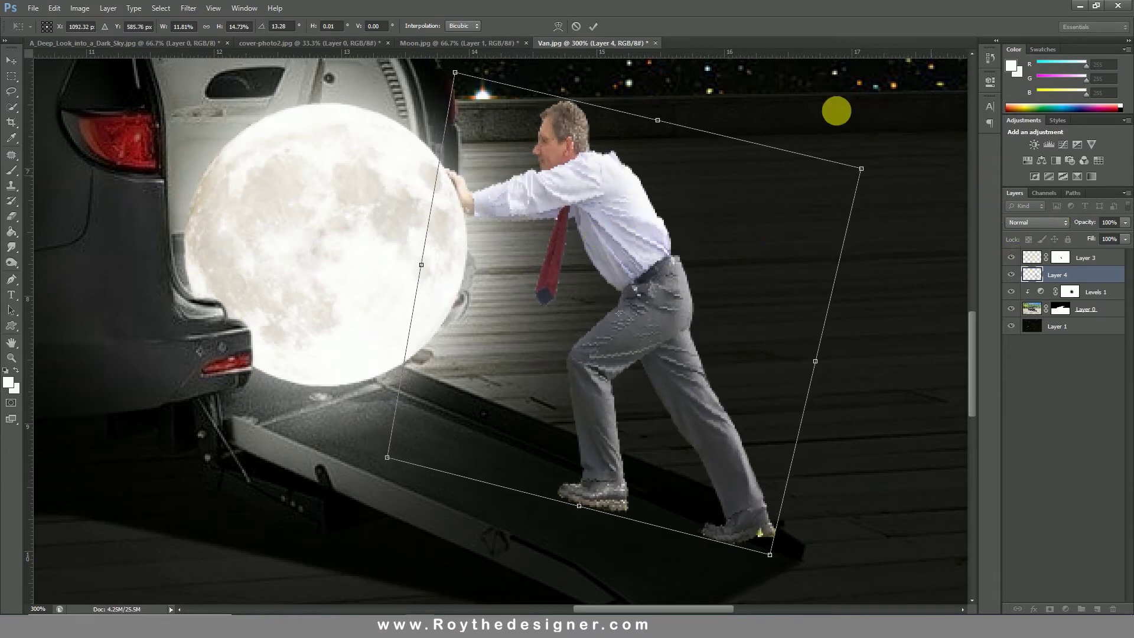
left_click(593, 26)
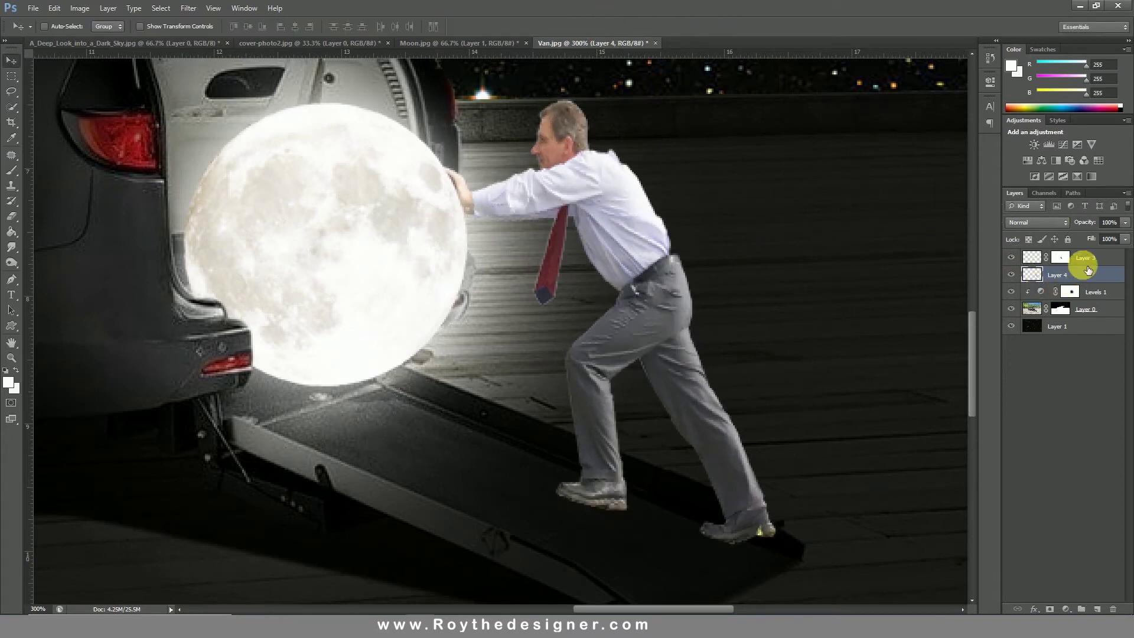
Move the man's layer above the moon's layer and shift him slightly so his hands overlap the moon
left_click_drag(1085, 279, 1086, 261)
left_click_drag(654, 312, 644, 310)
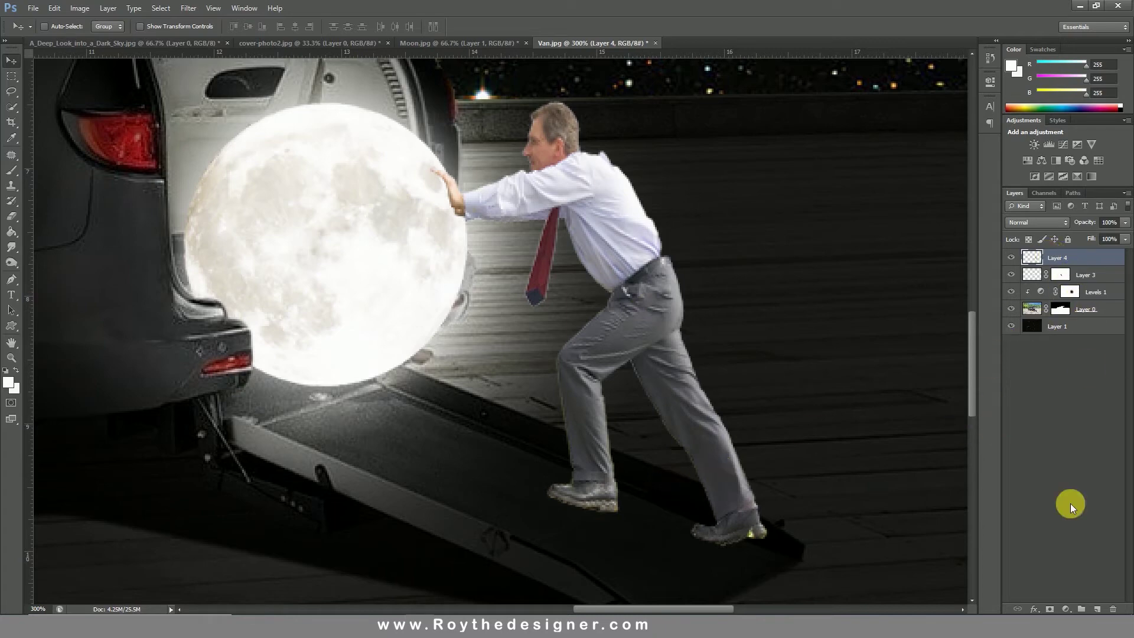
On a new top layer, paint soft black shadows under the man's shoes with a 42 px brush and set the layer opacity to 88%
left_click(1097, 608)
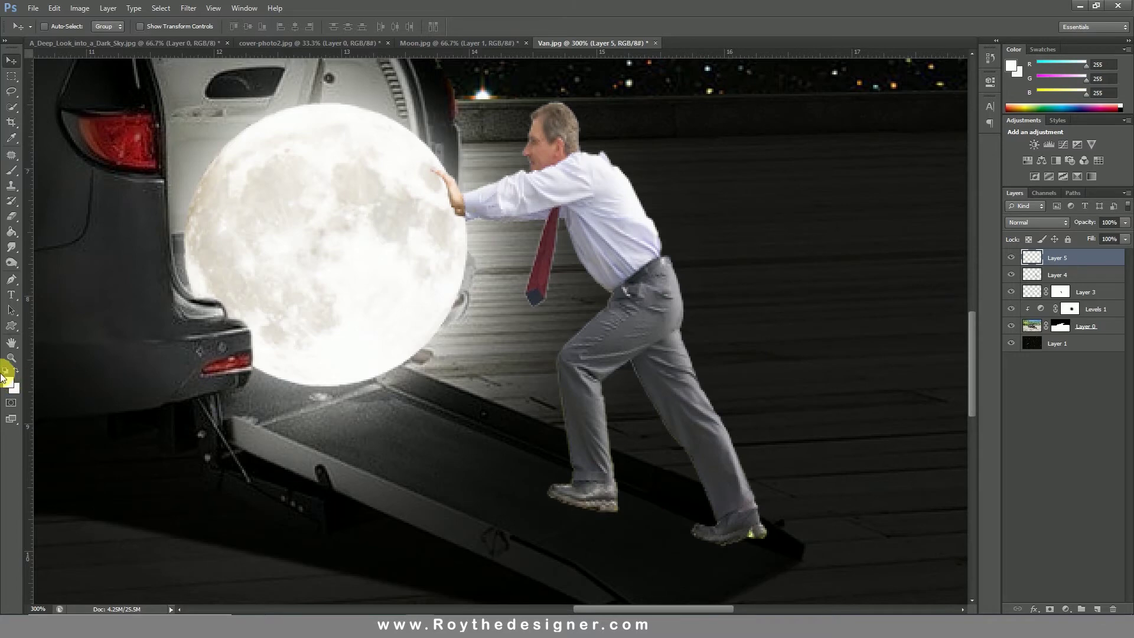
left_click(10, 172)
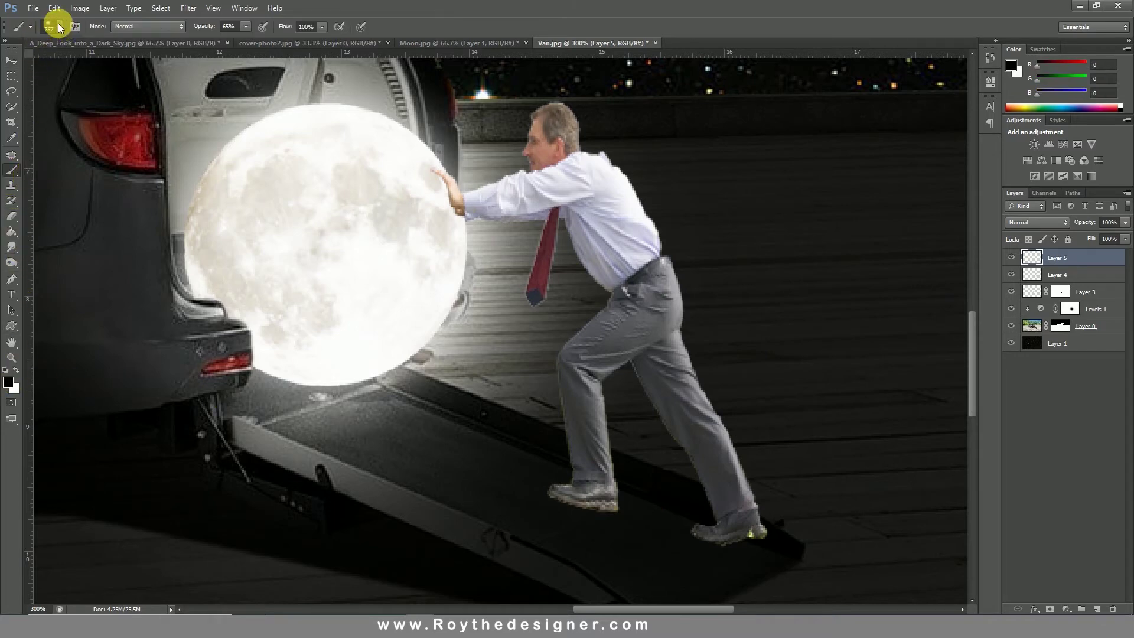
right_click(528, 313)
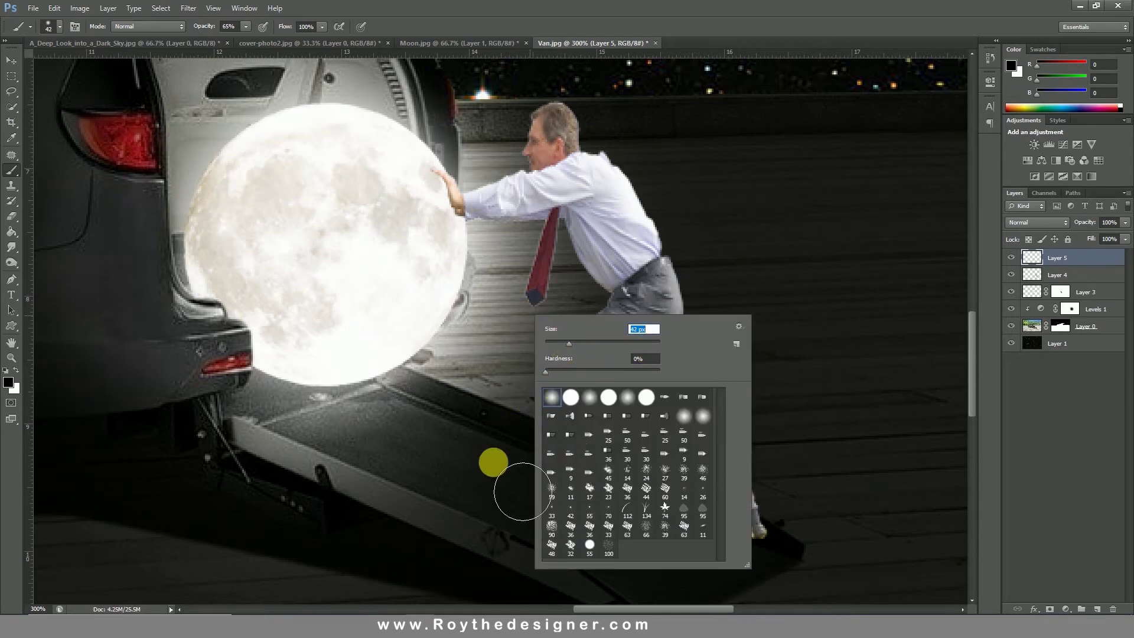
left_click(495, 462)
mouse_move(757, 556)
left_mouse_down()
mouse_move(767, 547)
mouse_move(655, 549)
mouse_move(612, 522)
mouse_move(539, 509)
mouse_move(618, 519)
mouse_move(579, 513)
left_mouse_up()
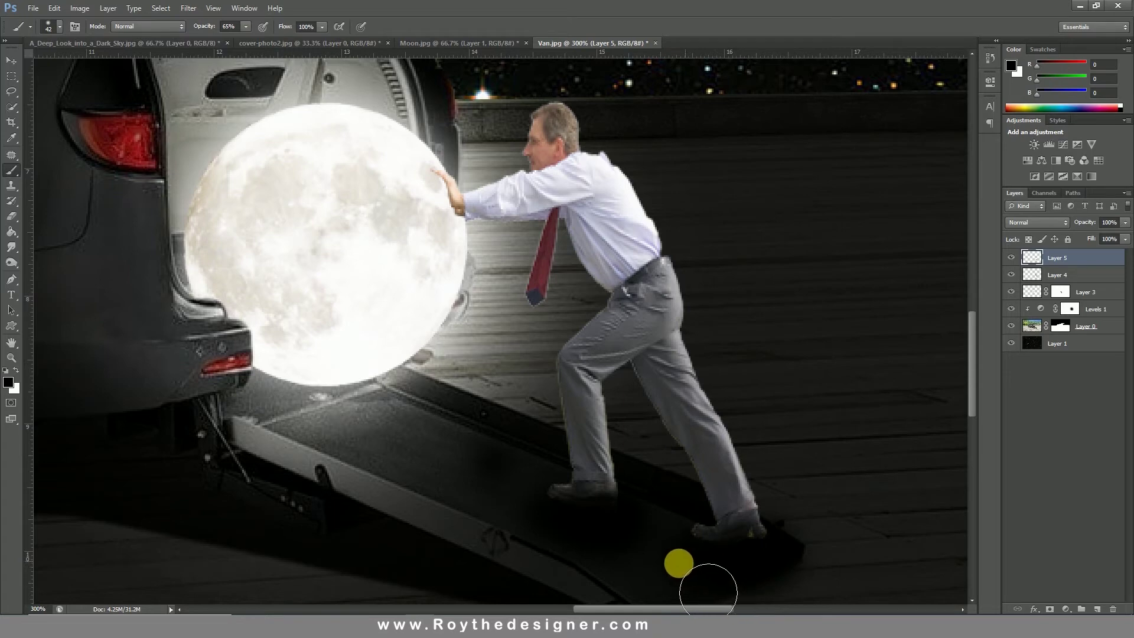
mouse_move(580, 555)
left_mouse_down()
mouse_move(549, 559)
mouse_move(556, 593)
mouse_move(597, 583)
mouse_move(769, 619)
mouse_move(693, 581)
left_mouse_up()
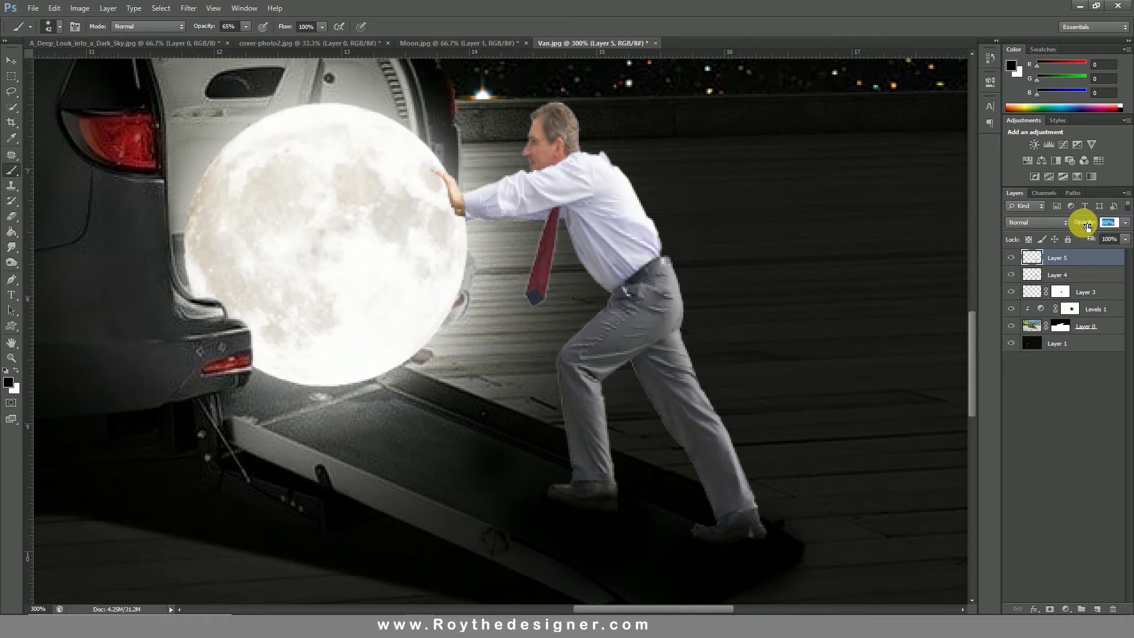
left_click(765, 555)
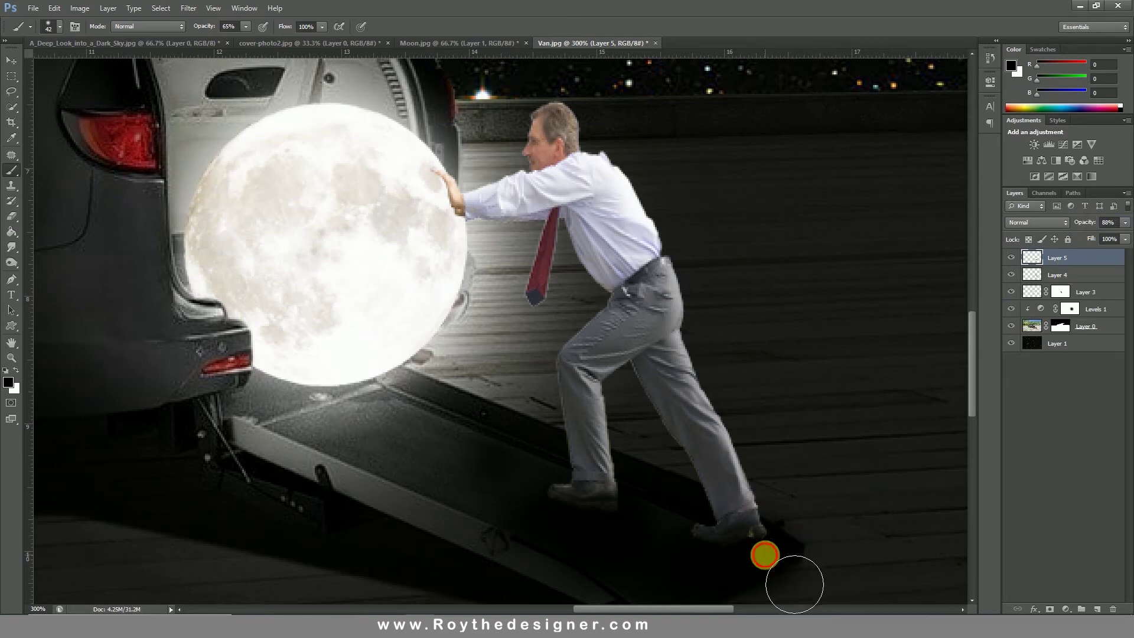
key("ctrl+1")
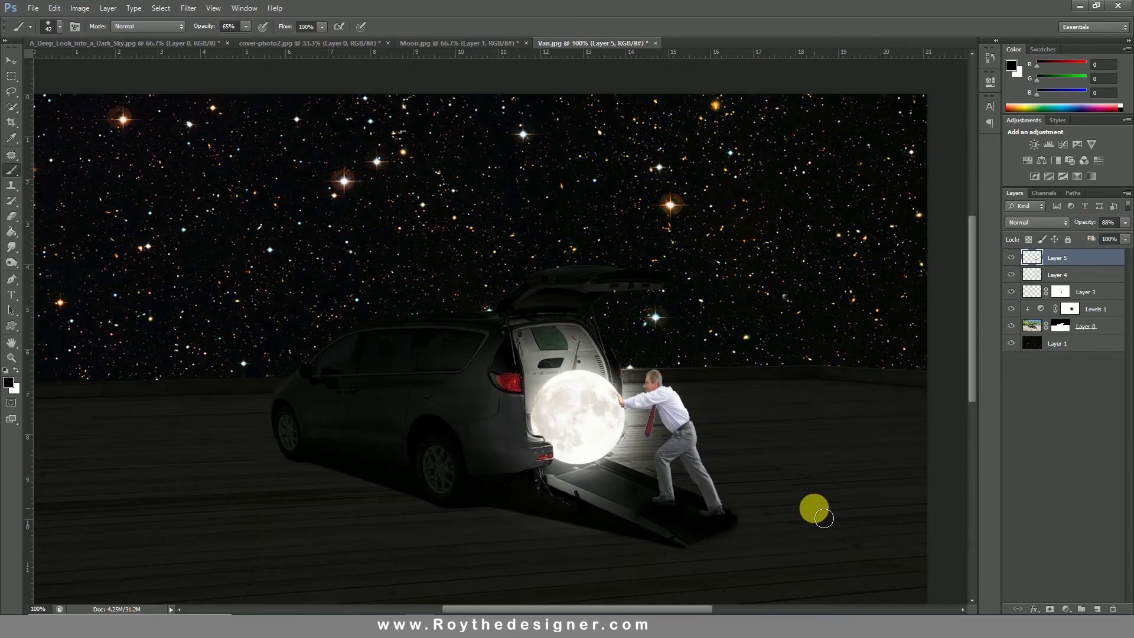
scroll(733, 398, "up", 1)
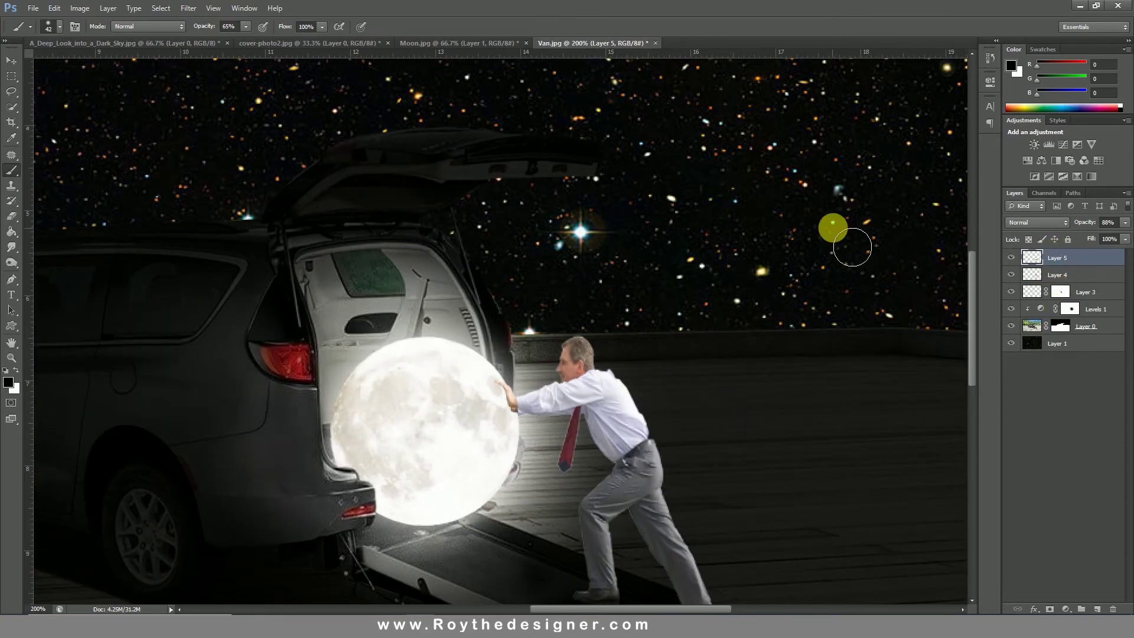
left_click(1071, 278)
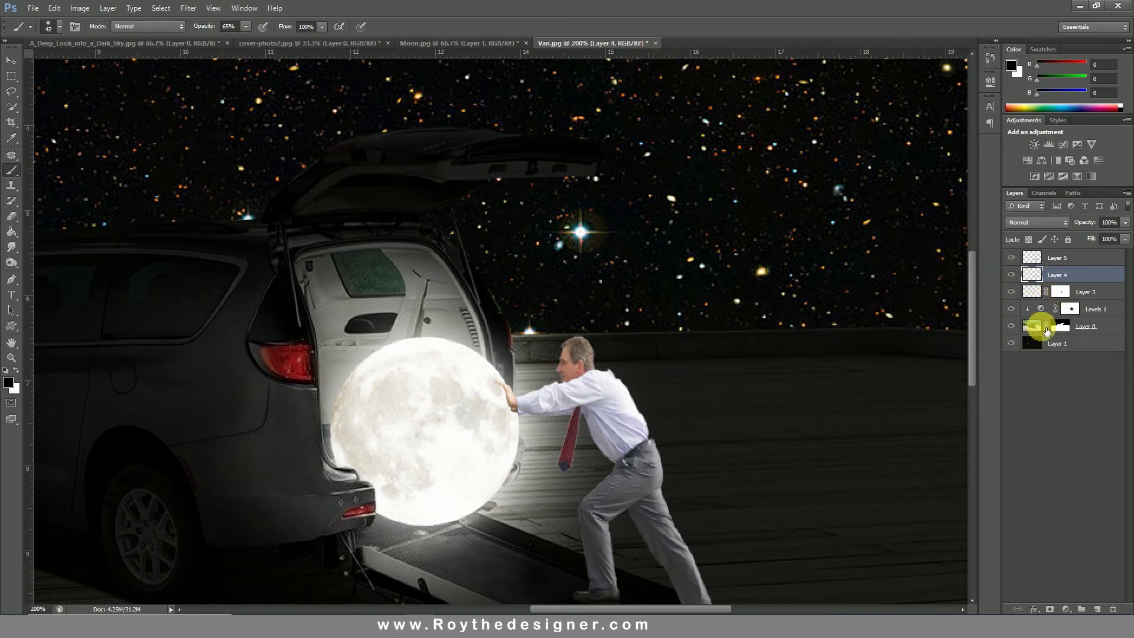
left_click(529, 339, "alt")
left_click(535, 339, "alt")
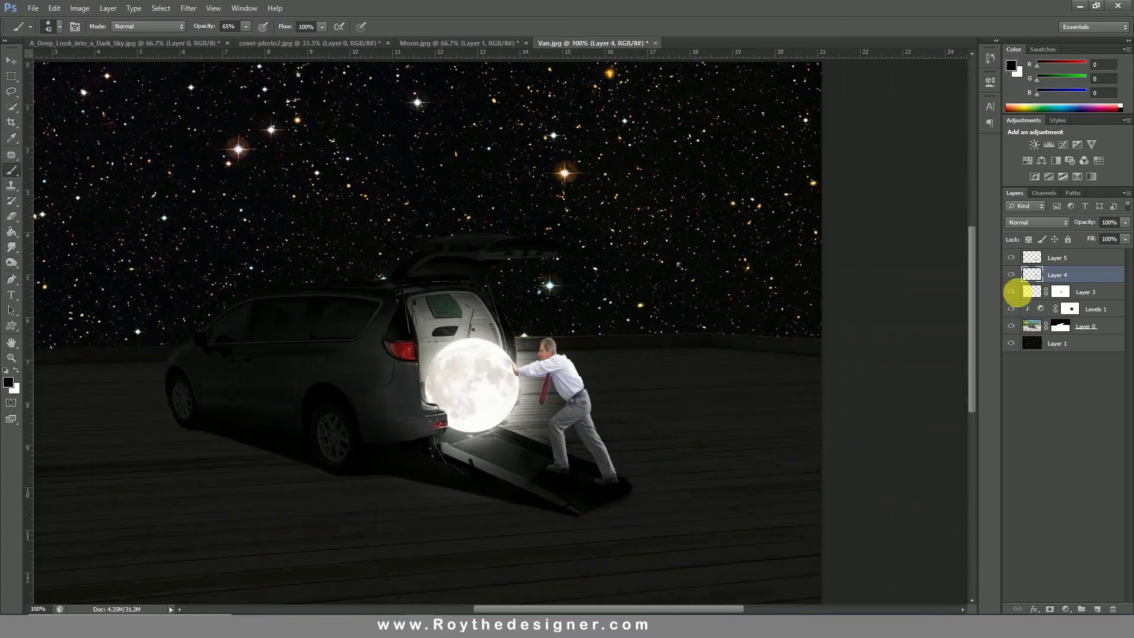
left_click(1091, 348)
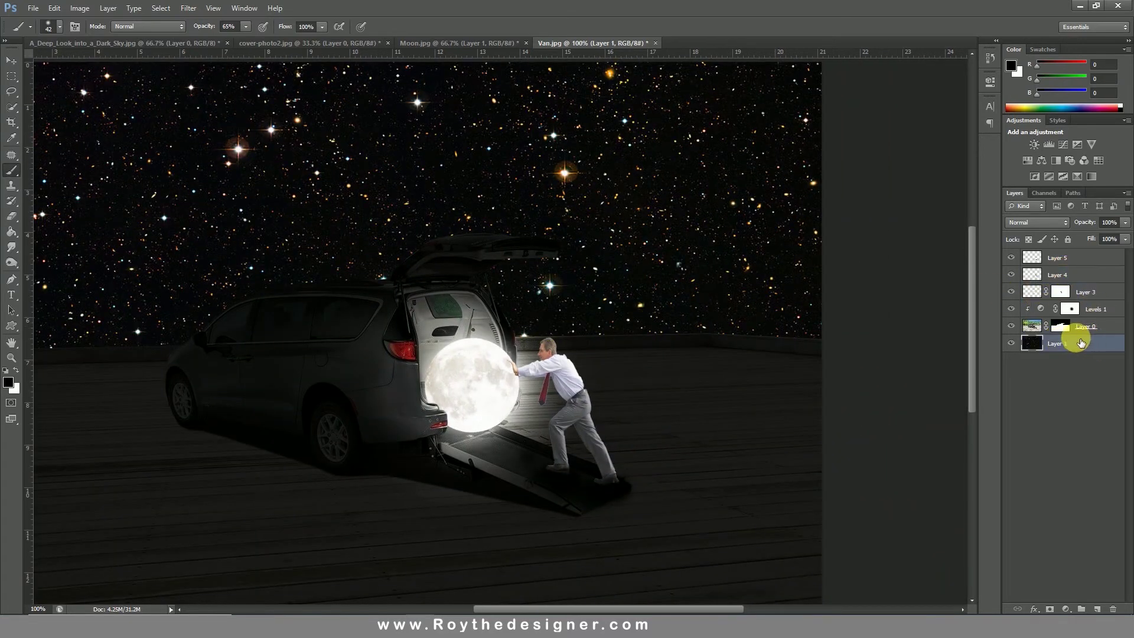
Add a new layer above the shadow layer and stamp one soft white 135 px brush spot in the sky above the van
left_click(1092, 262)
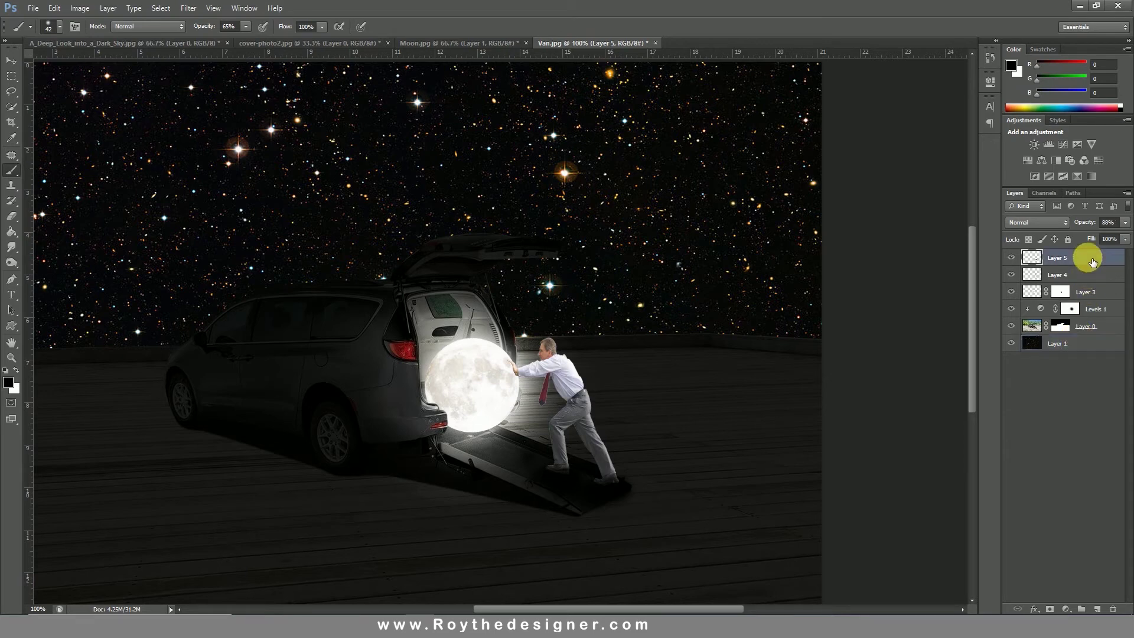
left_click(1097, 609)
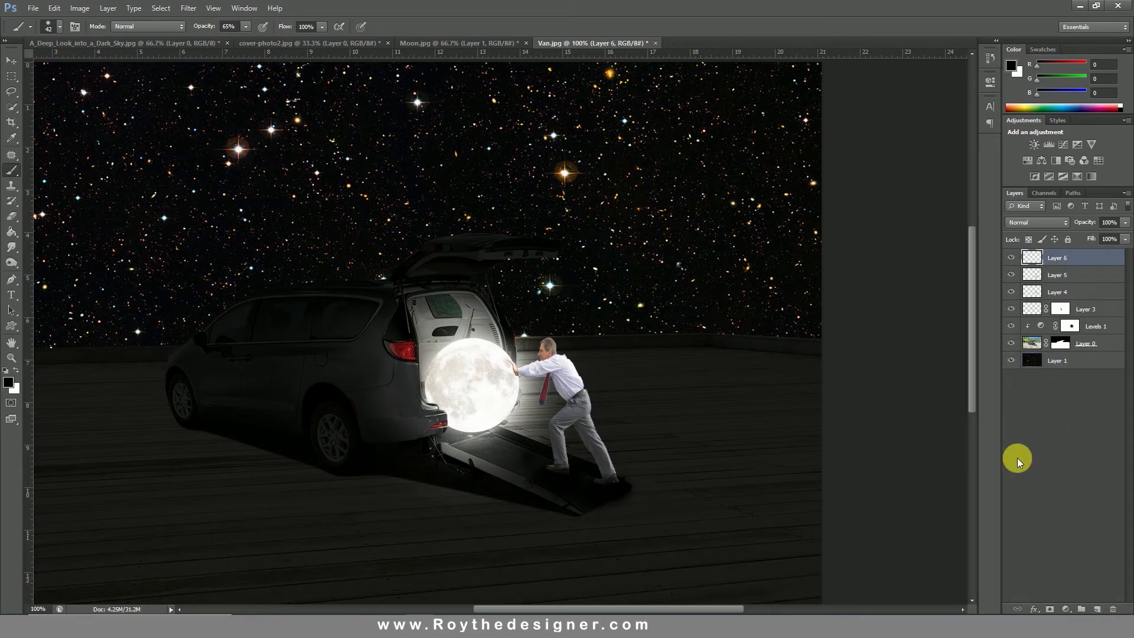
left_click_drag(499, 277, 575, 296)
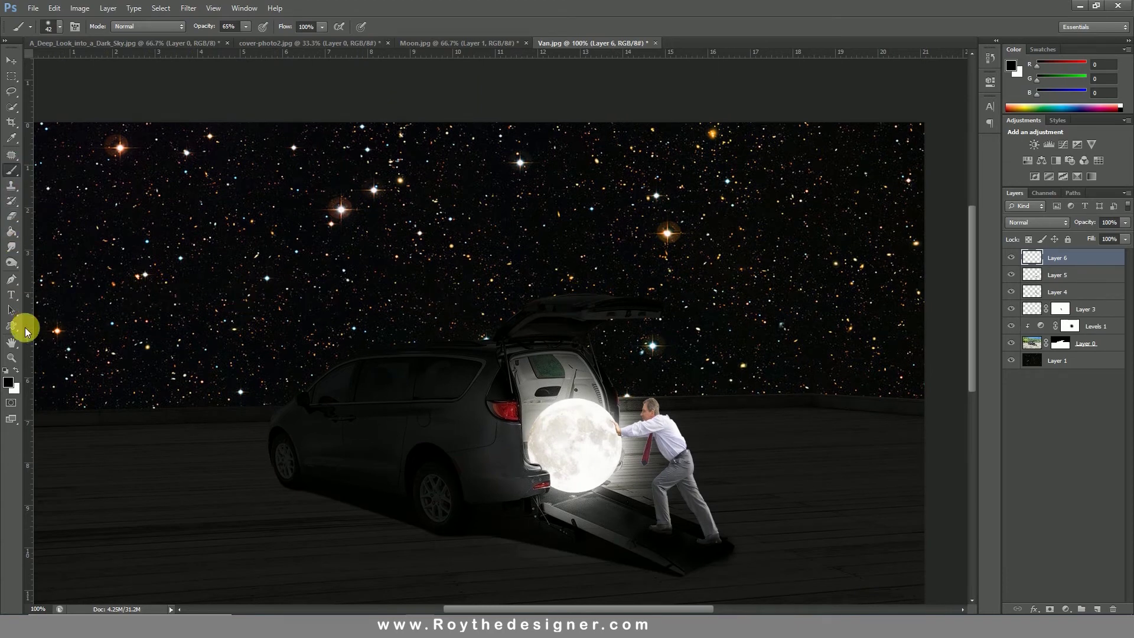
left_click(16, 370)
right_click(416, 300)
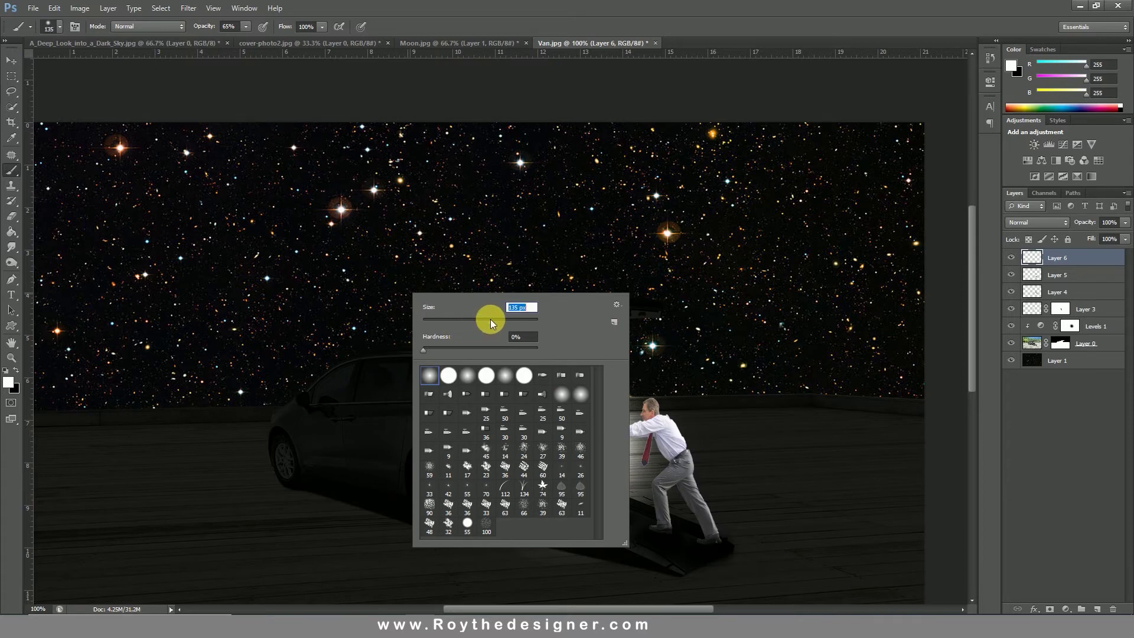
key("Return")
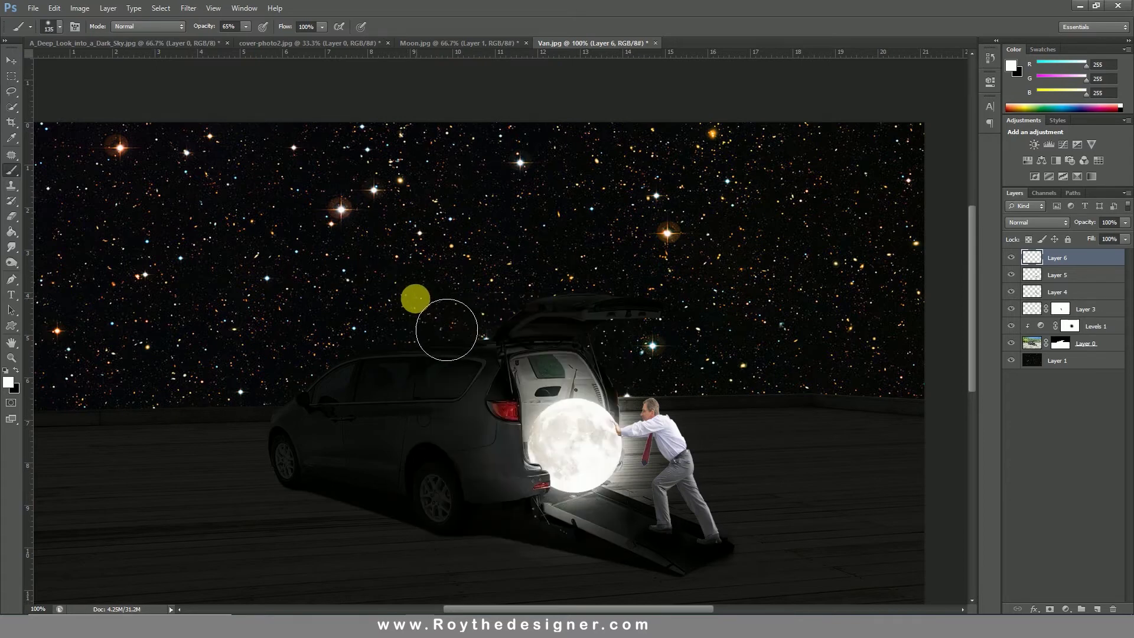
left_click(416, 299)
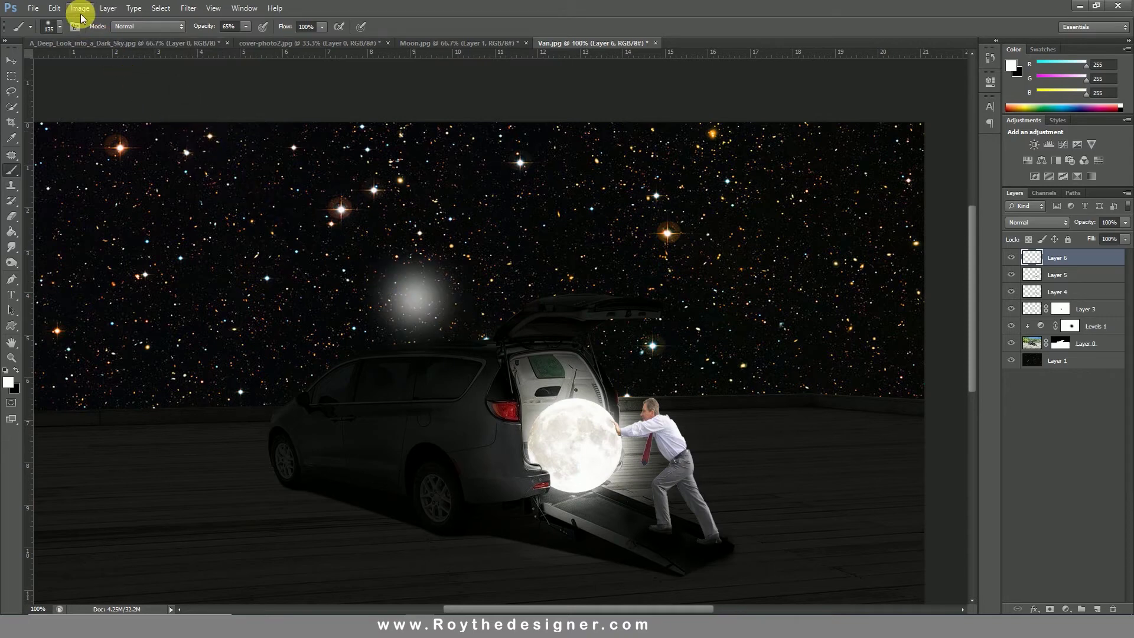
Free-transform the white glow to more than twice its size and shift it slightly towards the van's raised tailgate
left_click(55, 9)
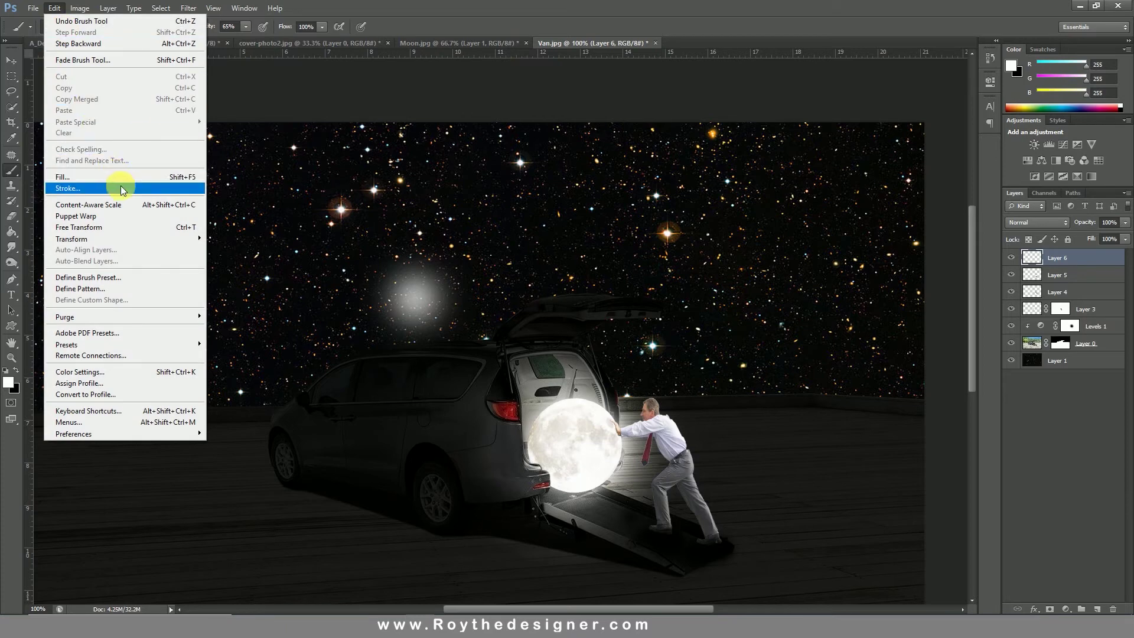
left_click(141, 231)
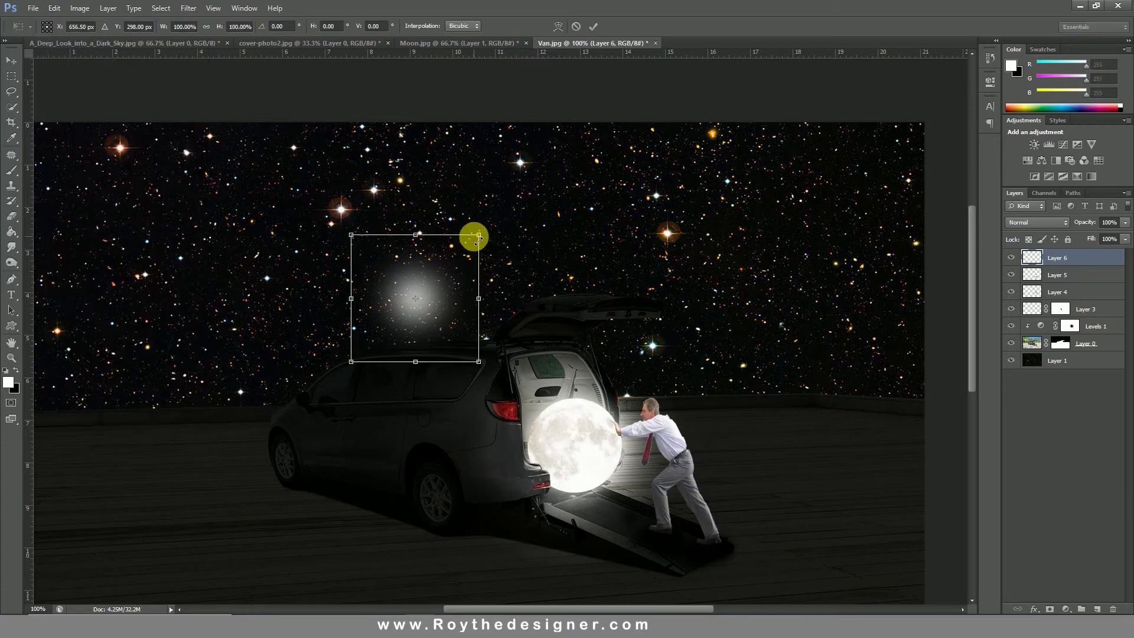
left_click_drag(478, 236, 575, 138)
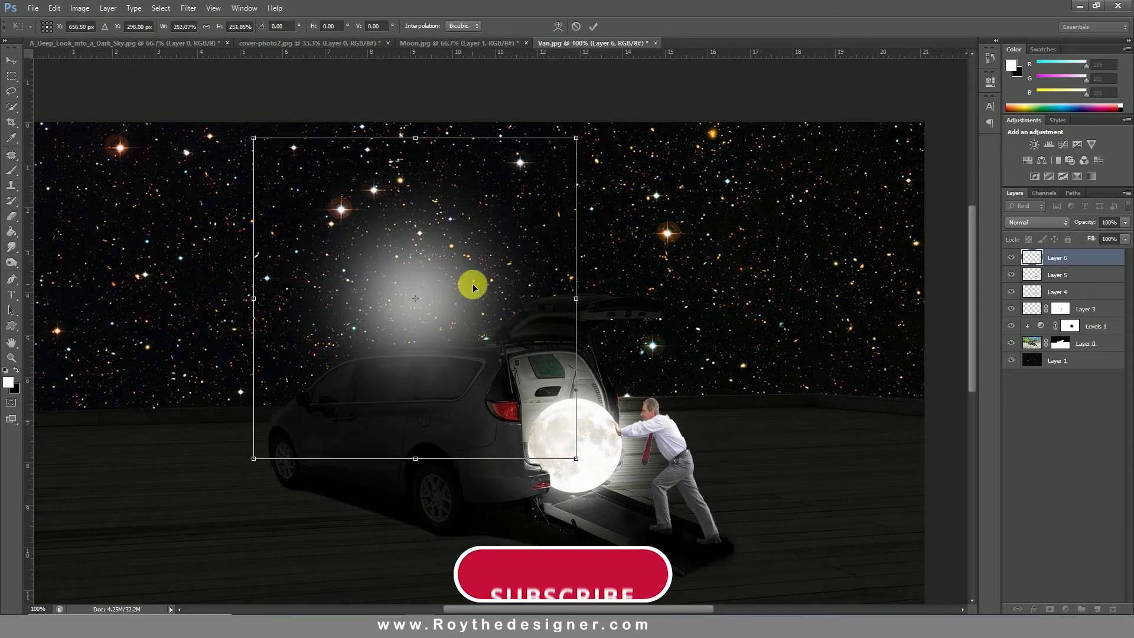
left_click_drag(498, 275, 514, 278)
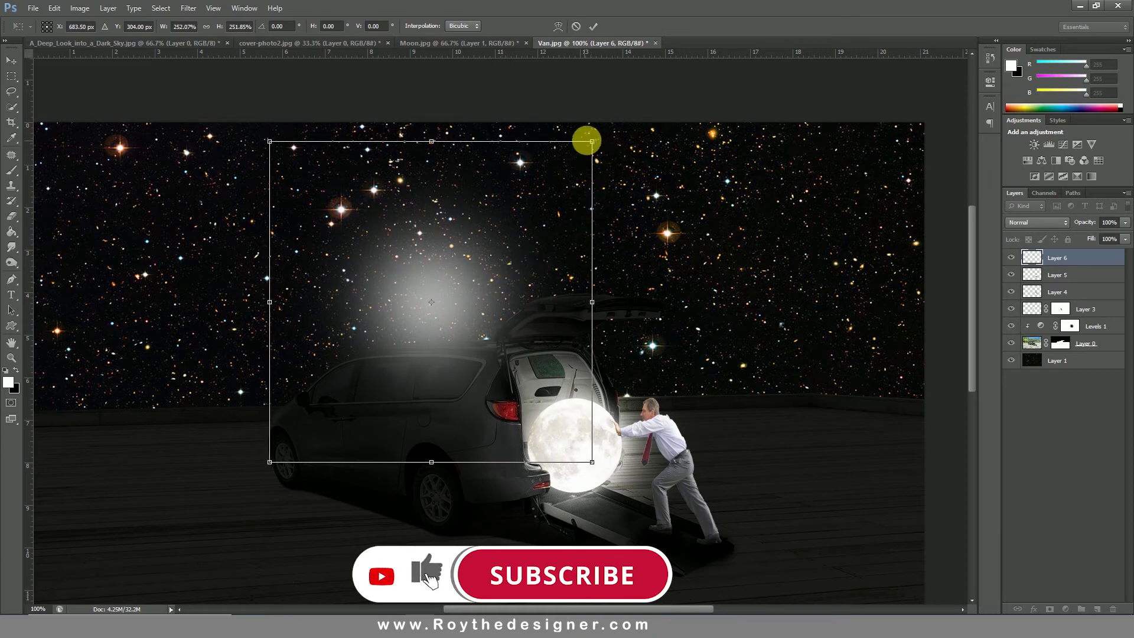
left_click_drag(591, 141, 612, 119)
left_click_drag(514, 278, 531, 266)
left_click(593, 26)
key("b")
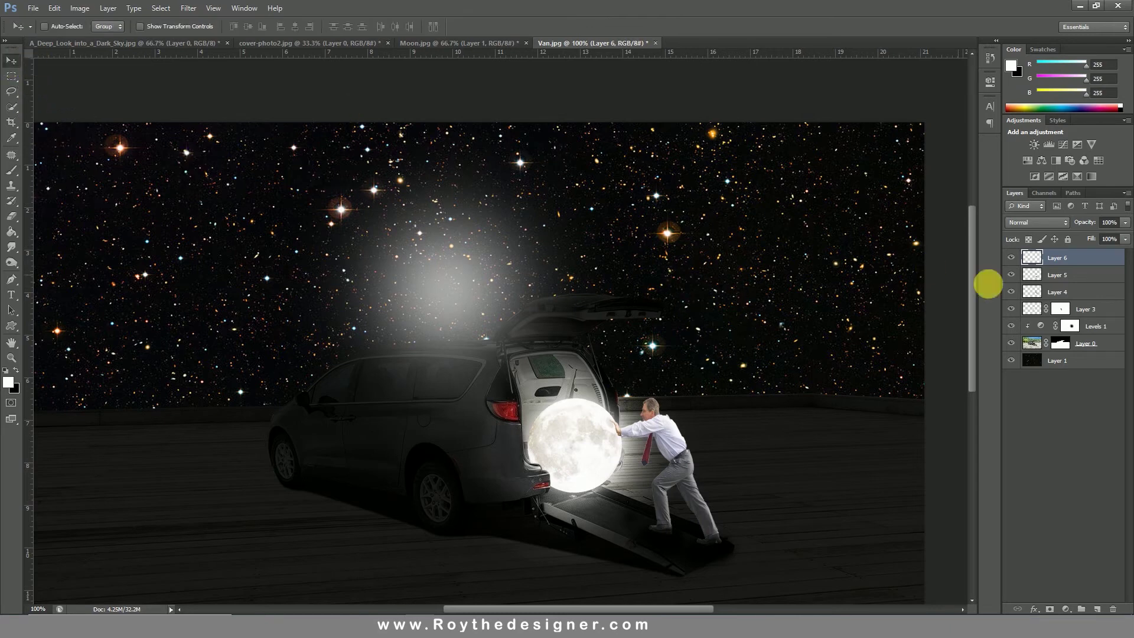
Place the glow layer directly beneath the van layer and strengthen the glow by merging it with a duplicate
left_click_drag(1073, 258, 1086, 352)
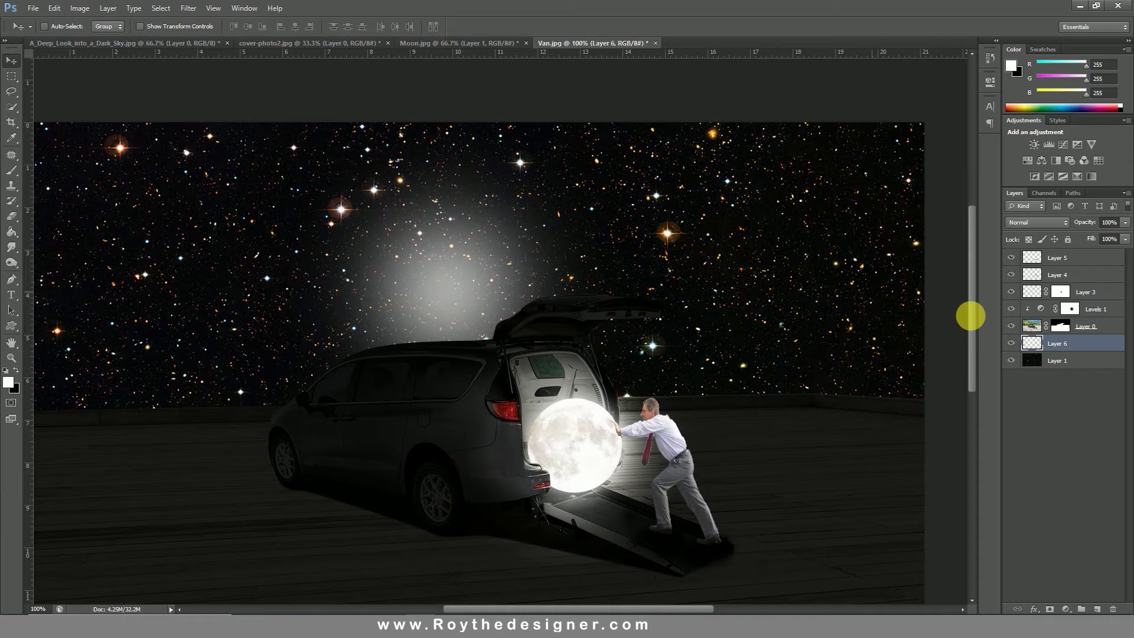
right_click(1066, 343)
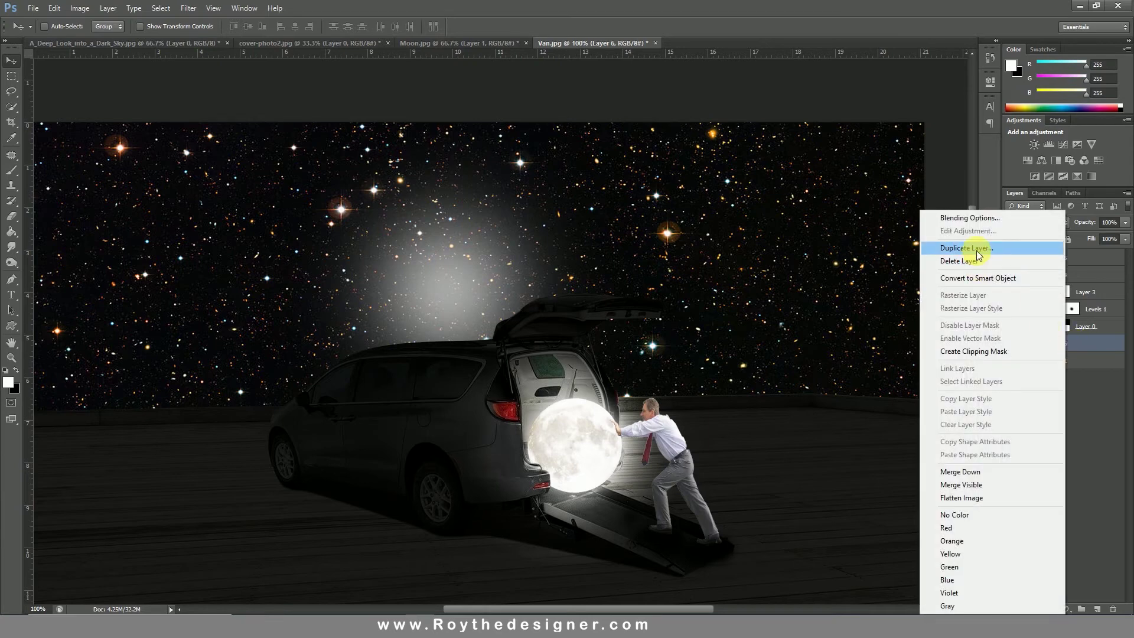
left_click(969, 248)
left_click(667, 195)
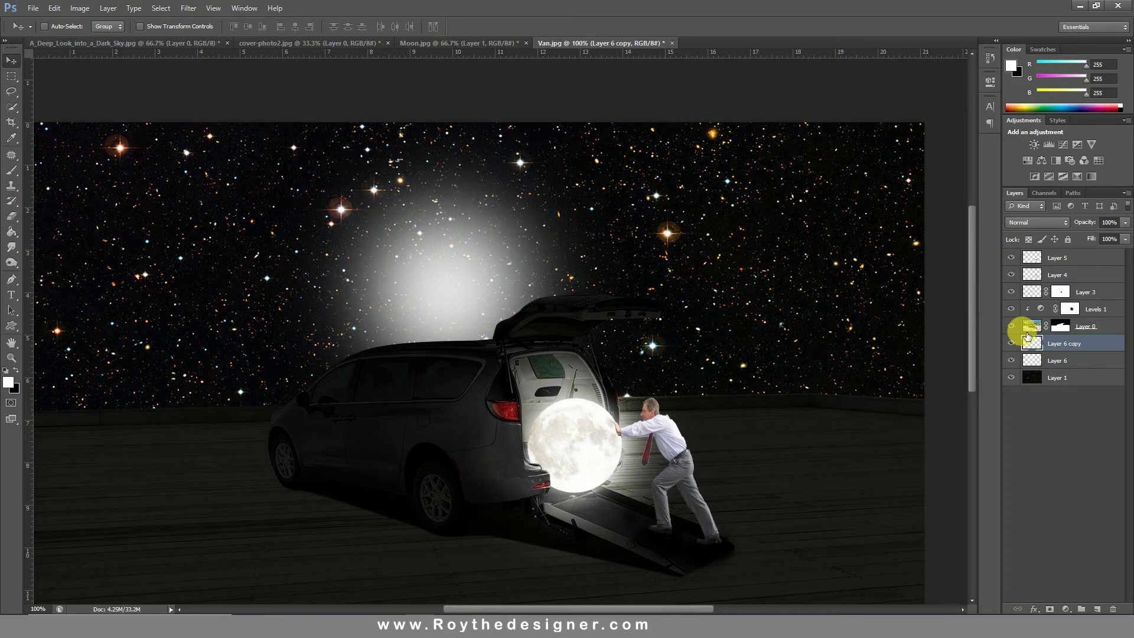
key("ctrl+e")
Move the glow into the open sky beyond the man and scale it down to about 83.3%
key("ctrl+minus")
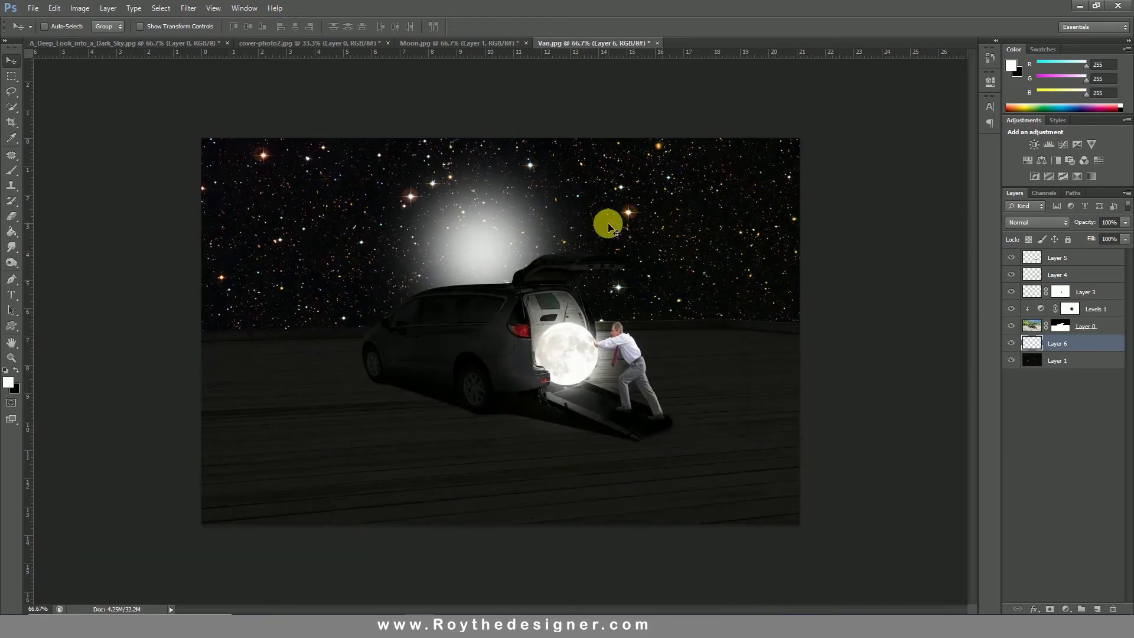
left_click_drag(547, 236, 738, 217)
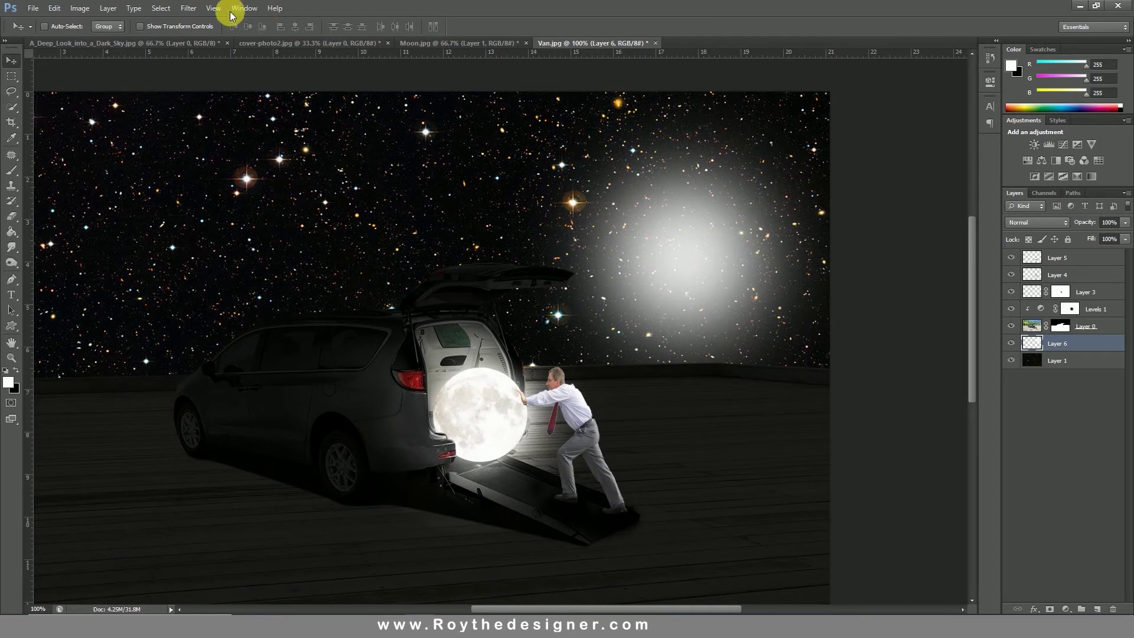
left_click(57, 8)
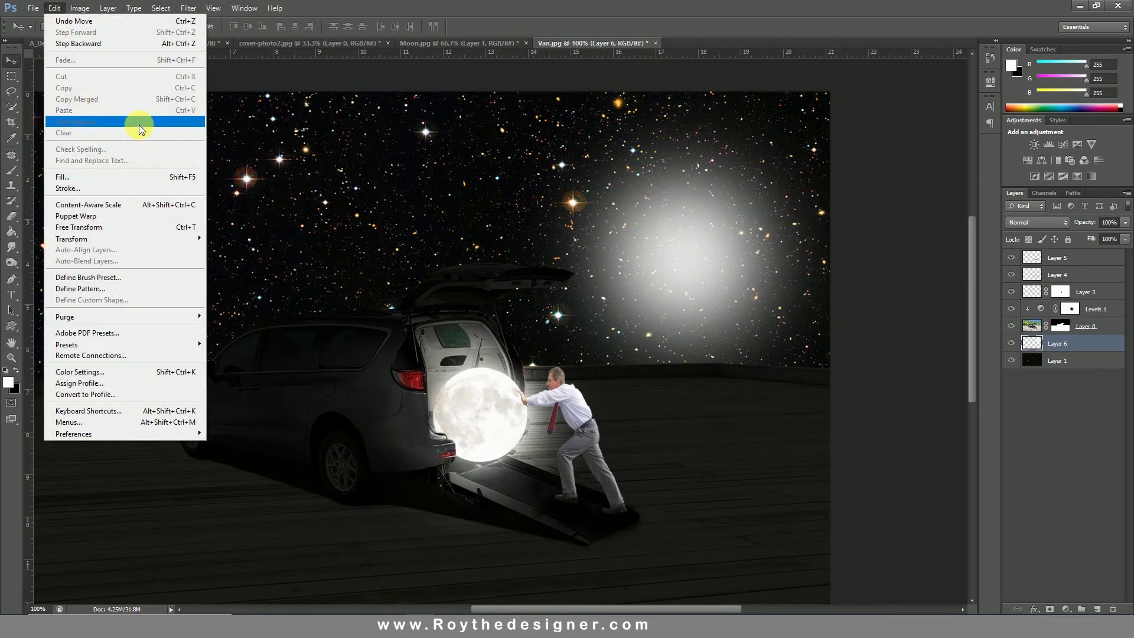
left_click(135, 227)
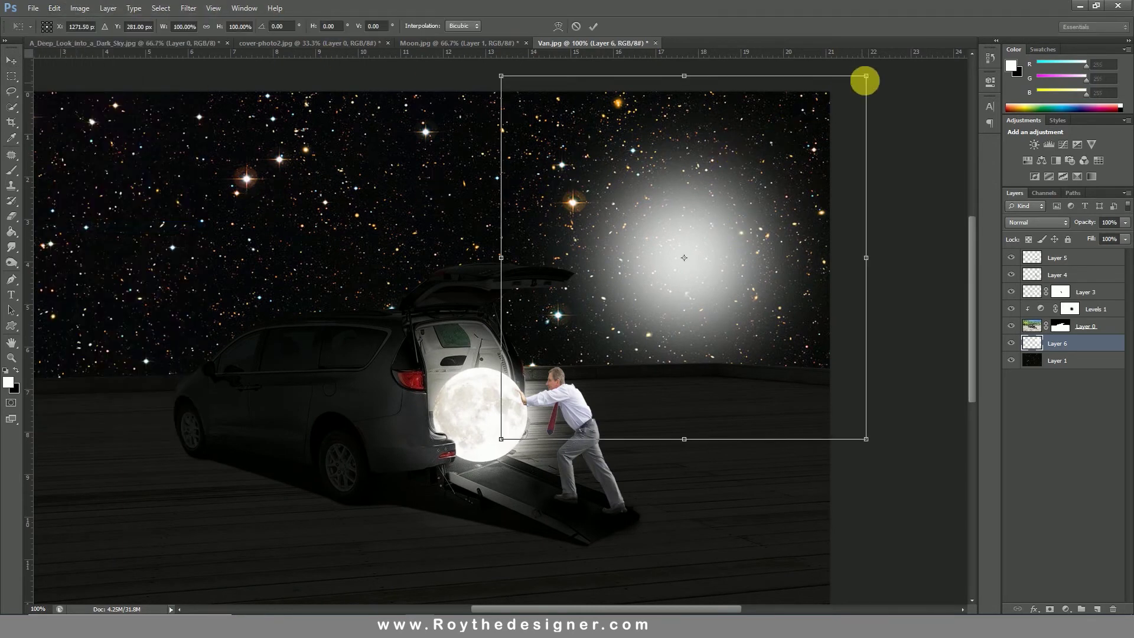
left_click_drag(865, 79, 836, 109)
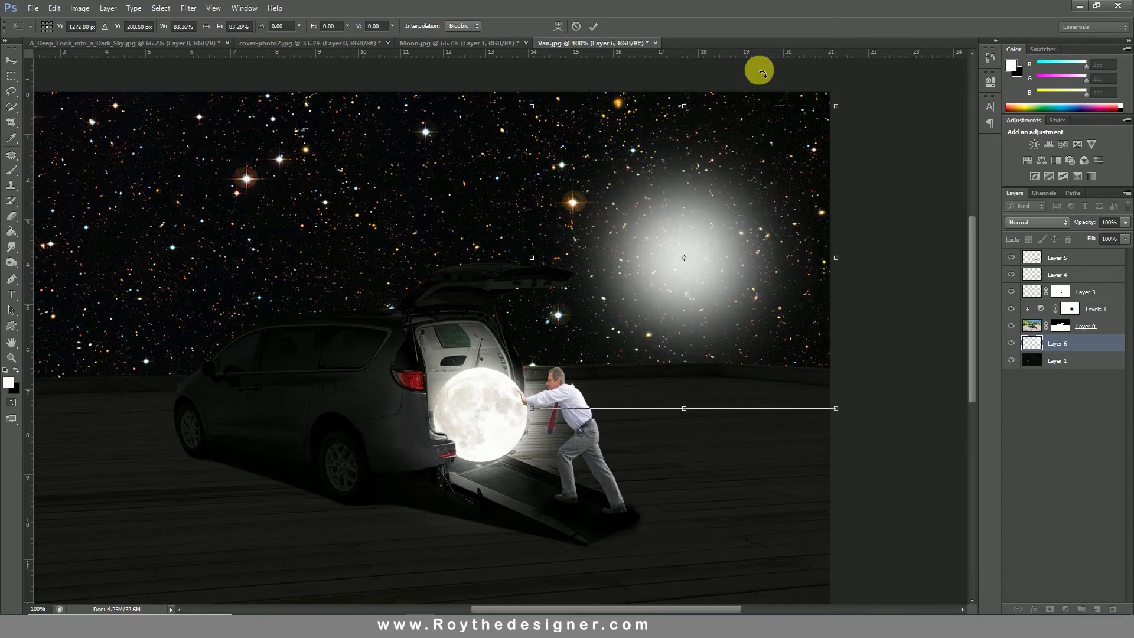
left_click(591, 26)
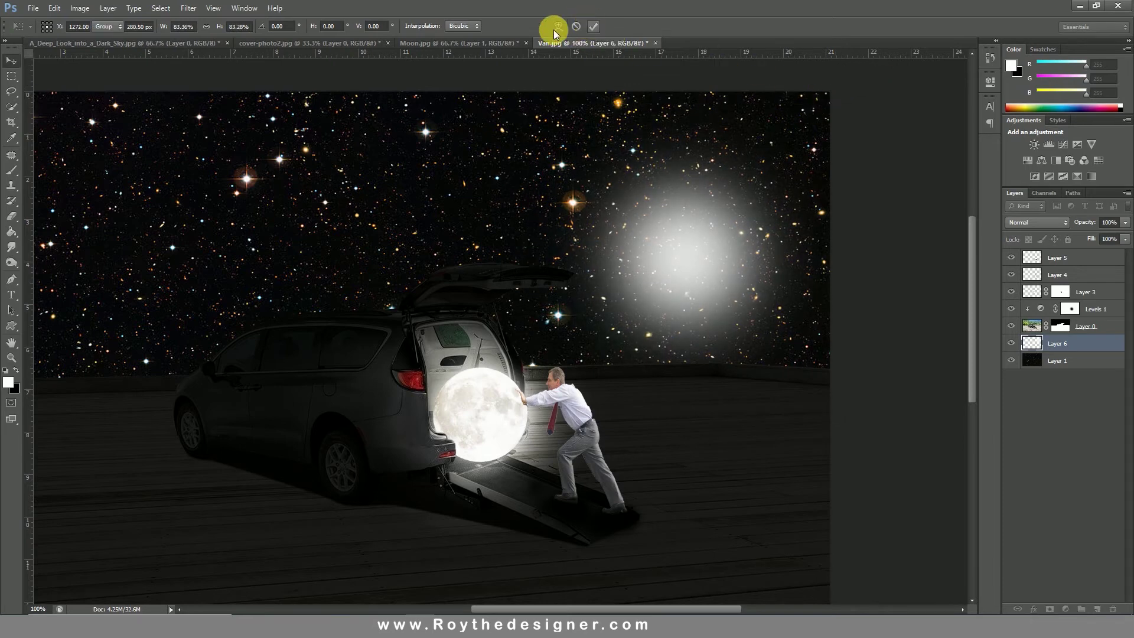
Raise the glow layer's brightness to 77 with Brightness/Contrast, keeping contrast at 0
left_click(79, 8)
mouse_move(94, 38)
left_click(231, 38)
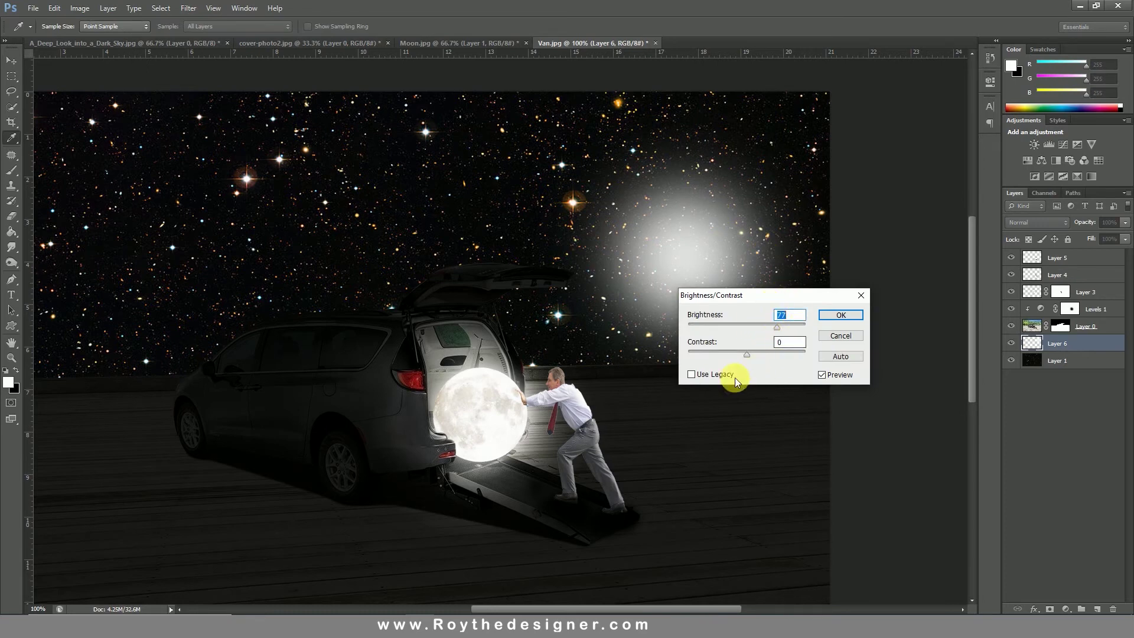
left_click(841, 317)
On the Levels 1 mask, paint black with a soft 442 px brush at 65% opacity to brighten the deck around the man
key("ctrl+minus")
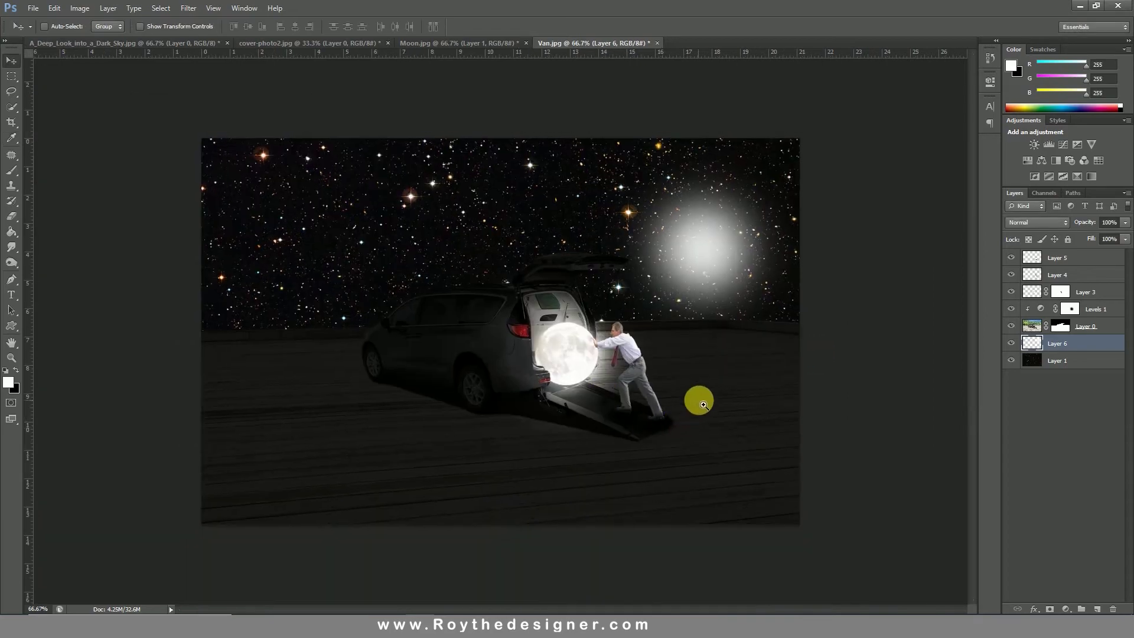
left_click_drag(704, 405, 719, 406)
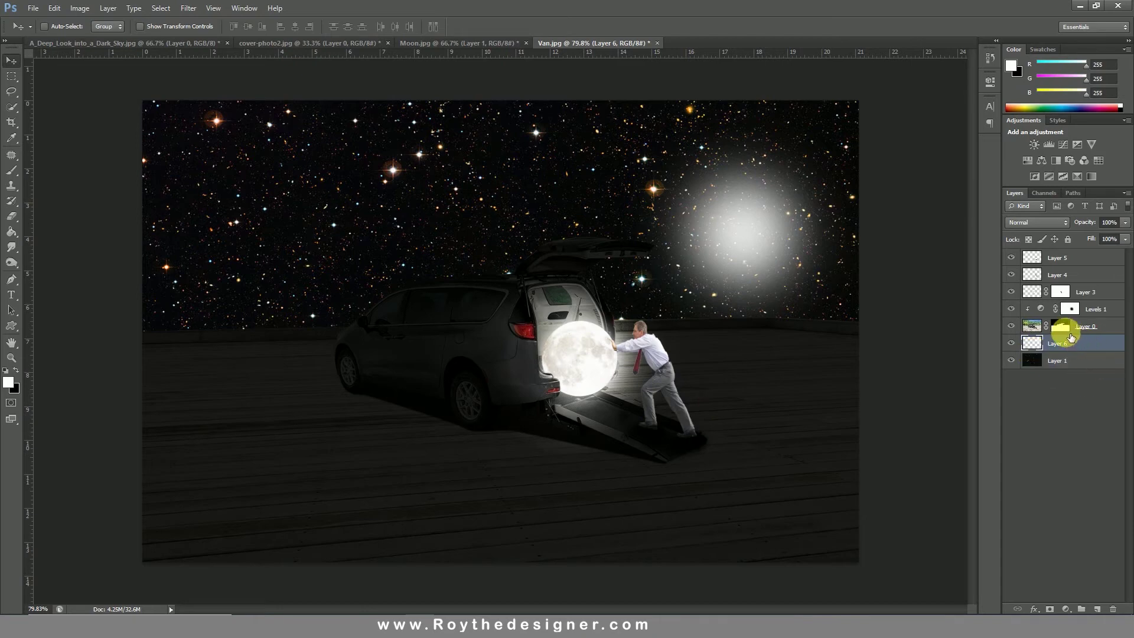
left_click(1069, 314)
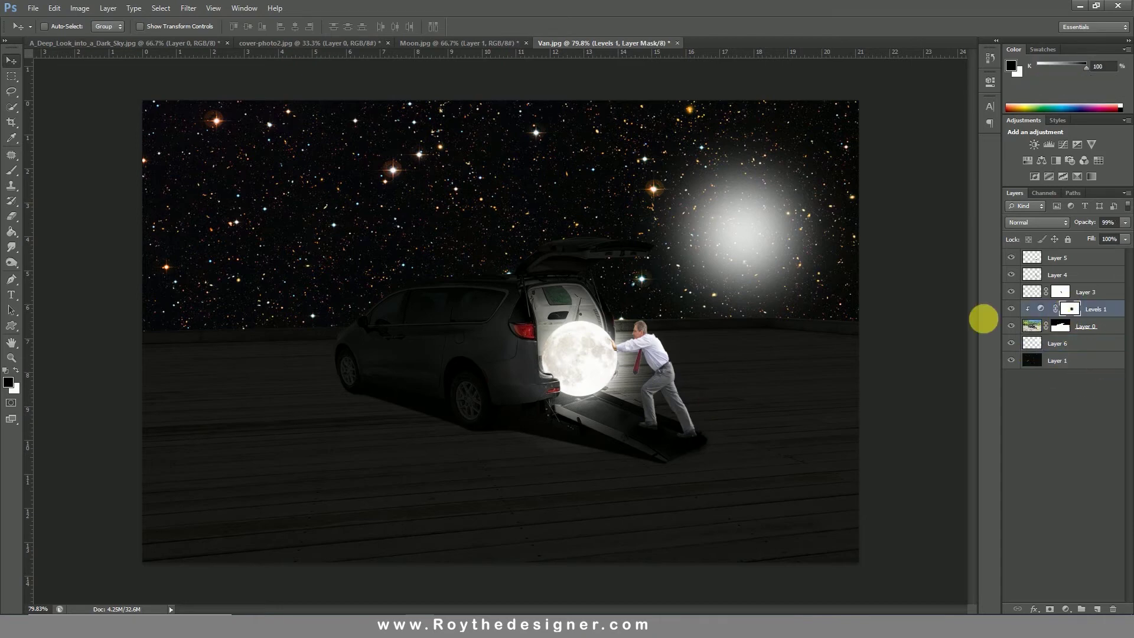
left_click(13, 175)
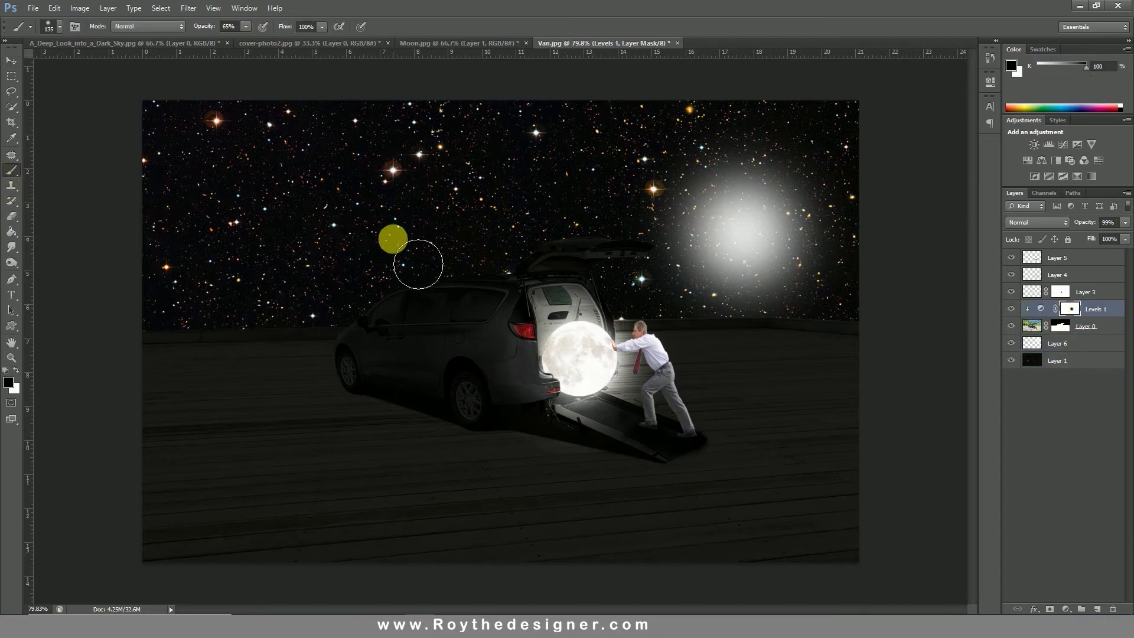
right_click(401, 242)
left_click_drag(476, 265, 498, 266)
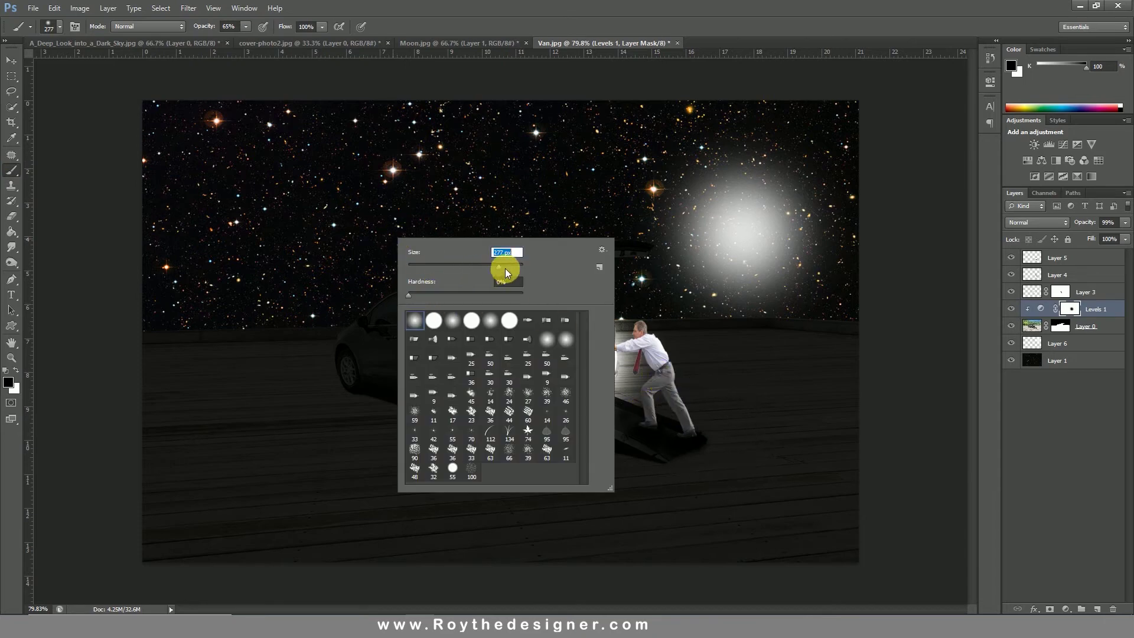
left_click(651, 367)
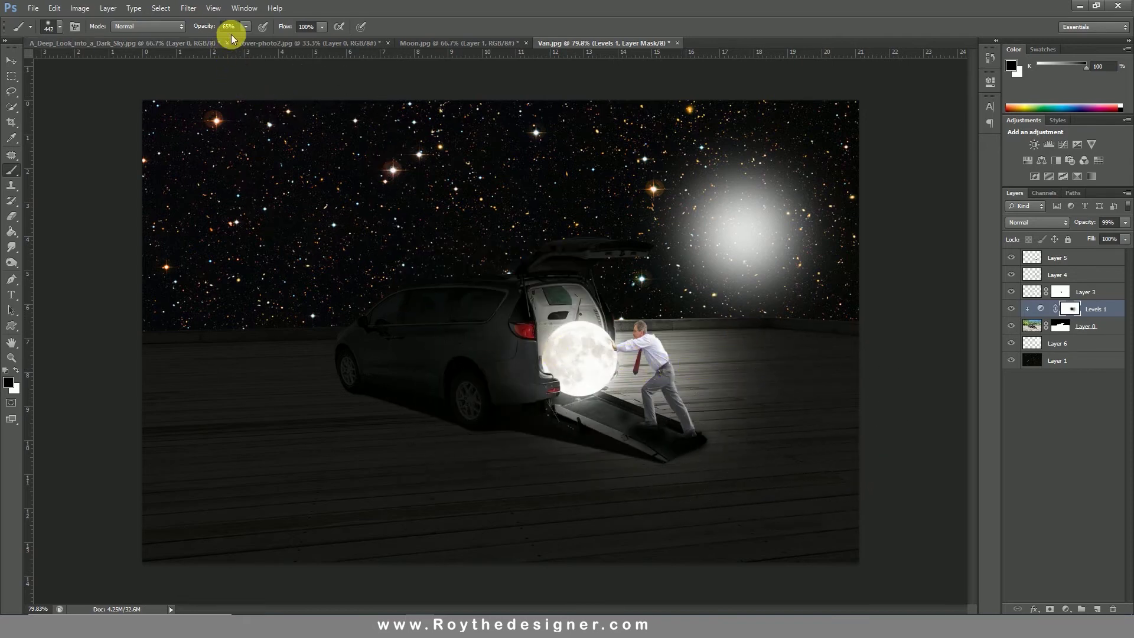
Lower the brush opacity to 34% and paint more of the Levels mask to lighten the van's rear, raised tailgate and ramp
left_click_drag(233, 43, 227, 42)
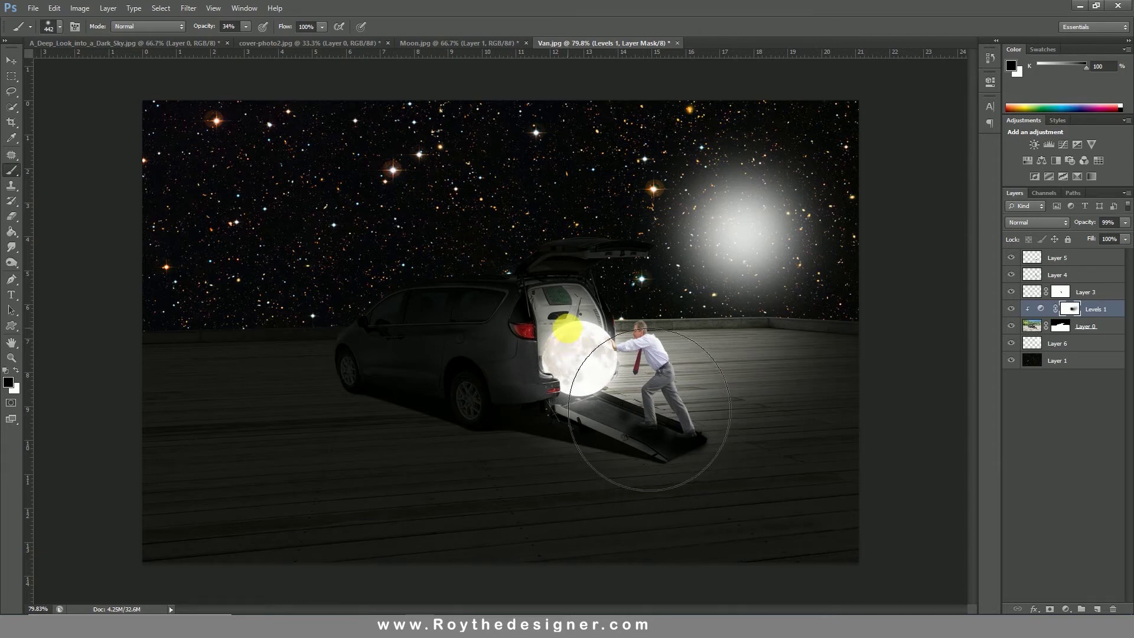
left_click(568, 328)
left_click(568, 328)
left_click(567, 328)
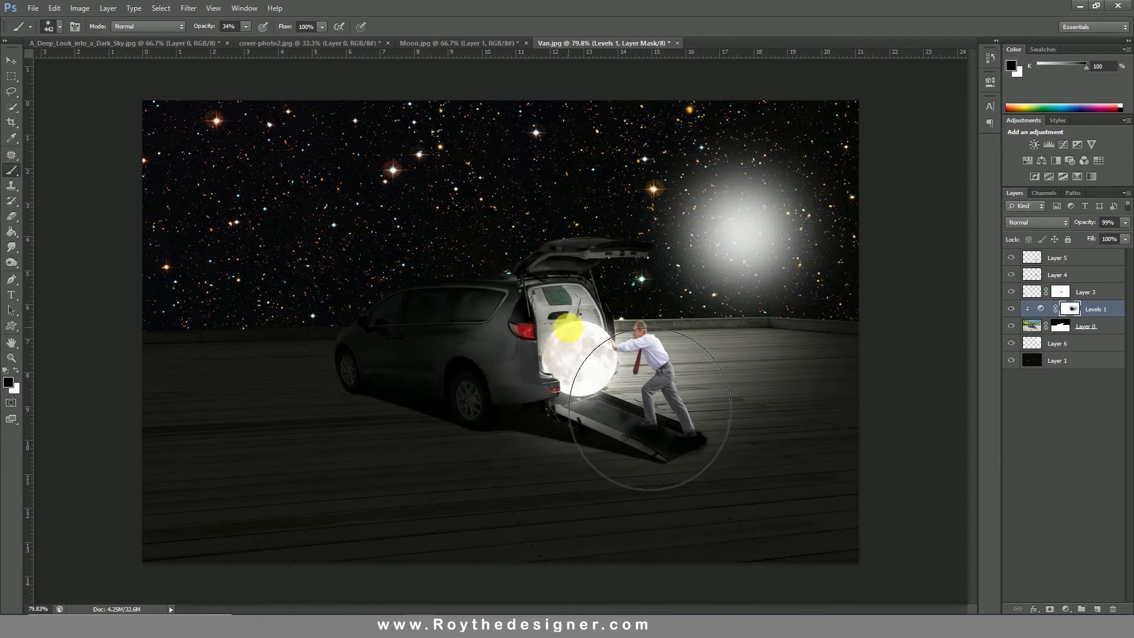
left_click(597, 320)
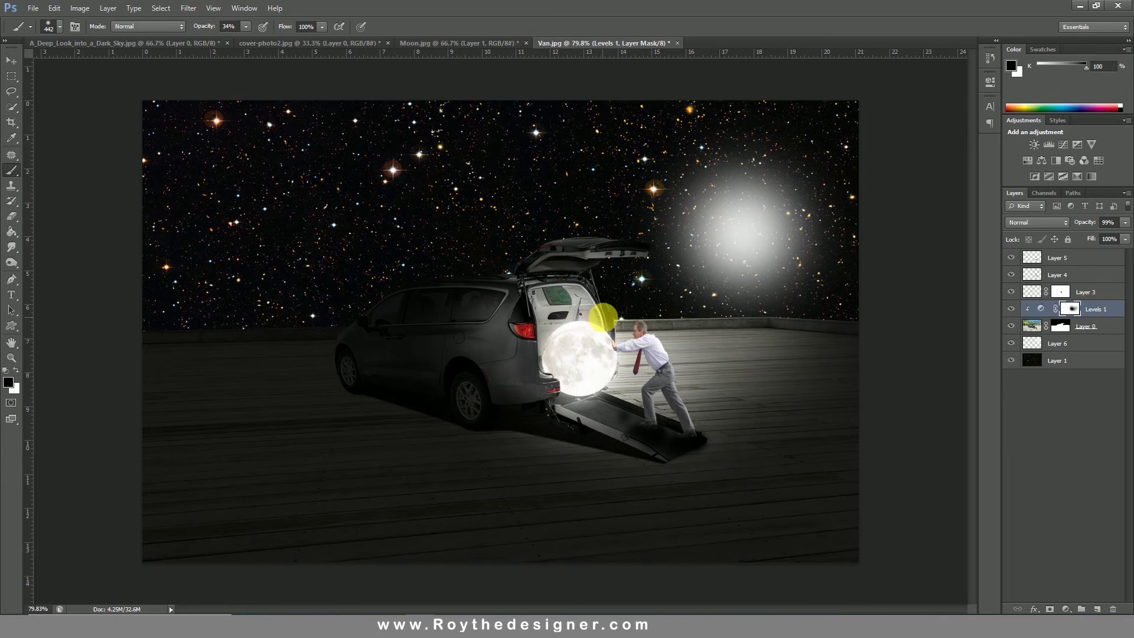
Reduce the brush to 226 px and build up the moonlight on the tailgate, van opening and ramp in the Levels mask
right_click(627, 350)
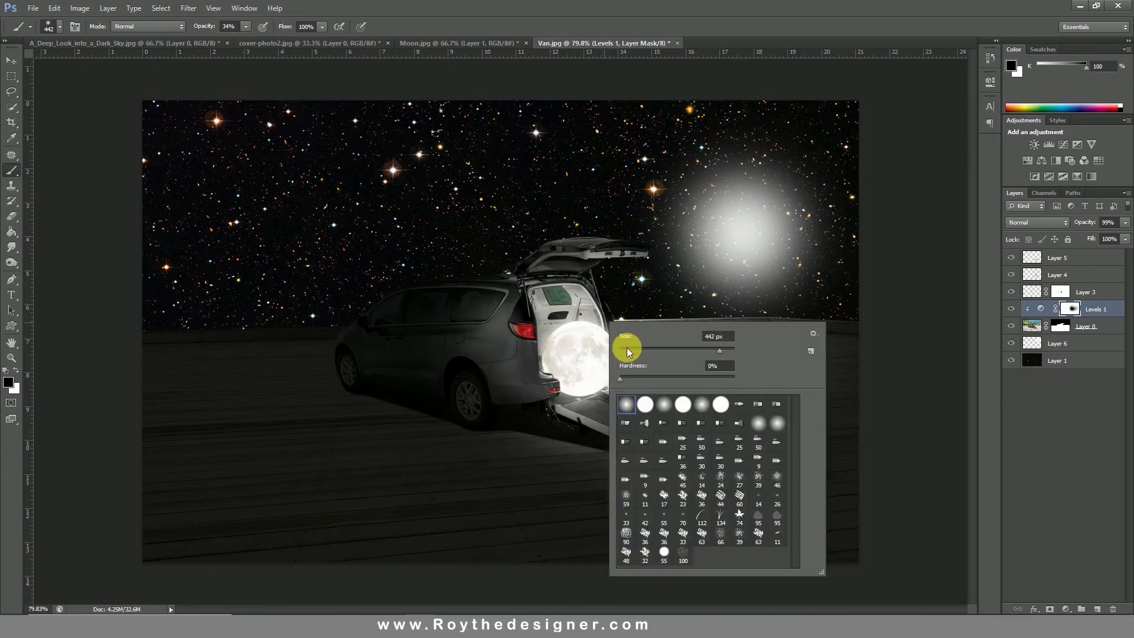
left_click(705, 349)
left_click(584, 290)
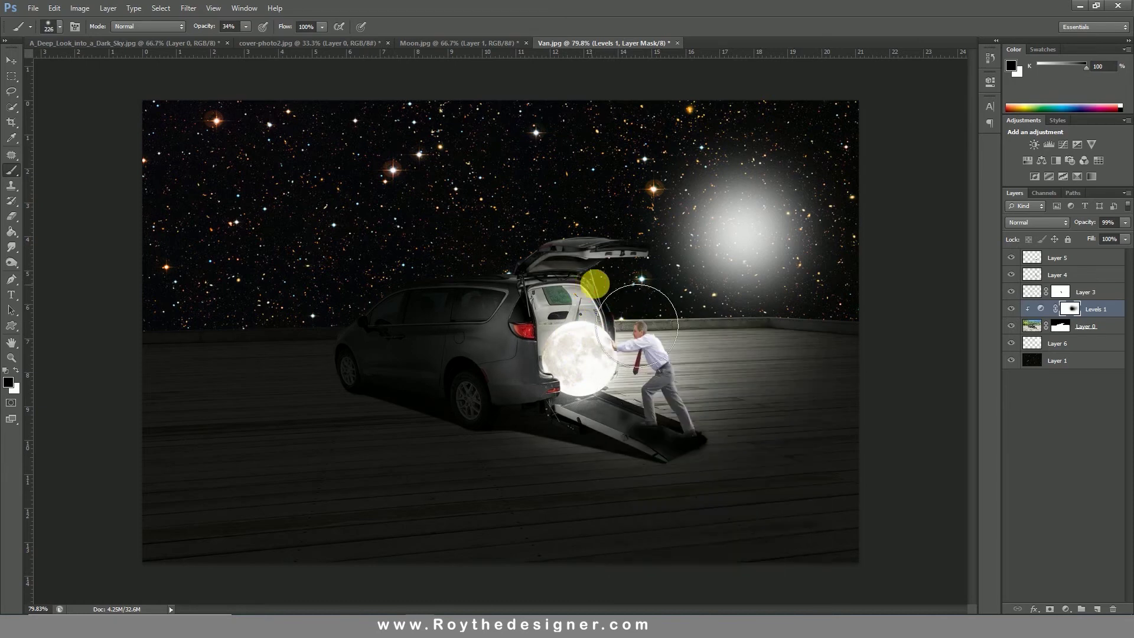
left_click(607, 282)
left_click(566, 336)
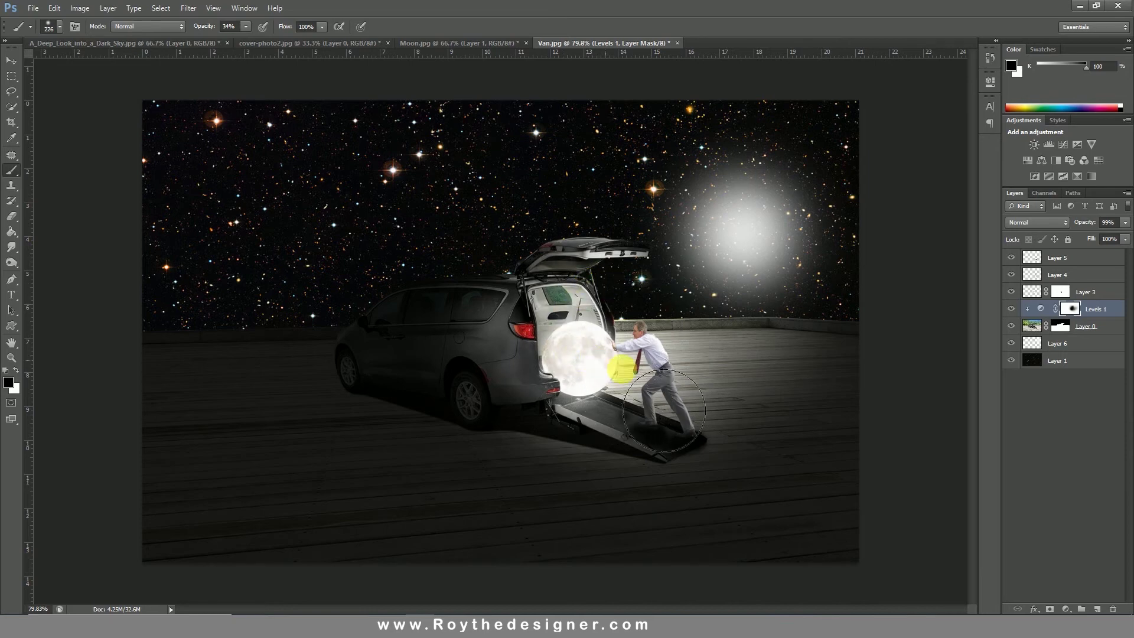
left_click(623, 371)
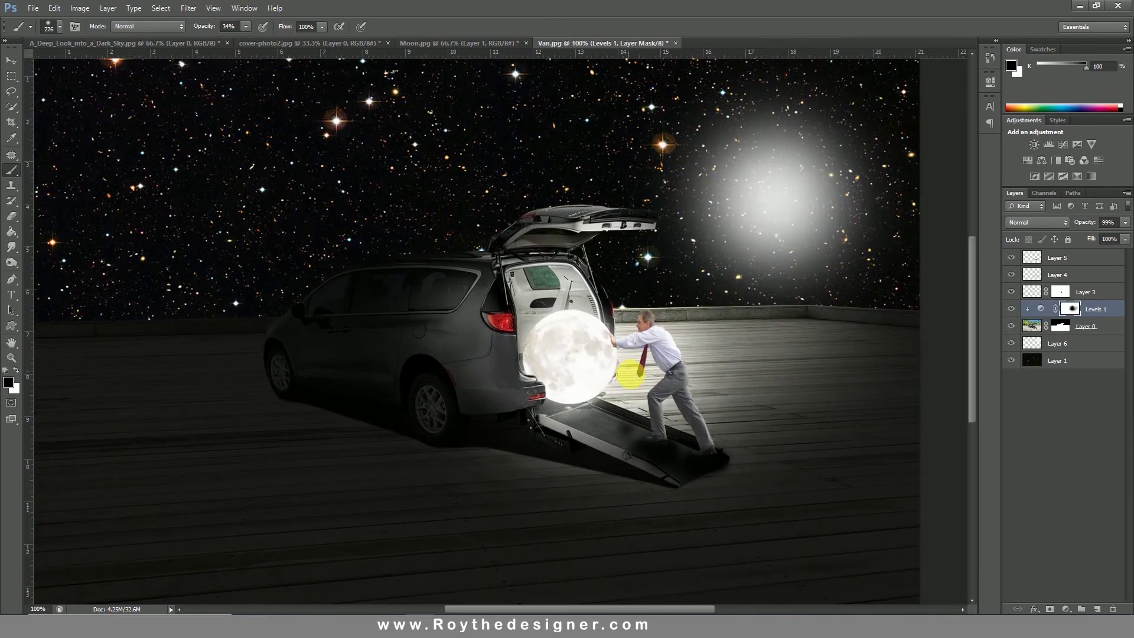
left_click(588, 366)
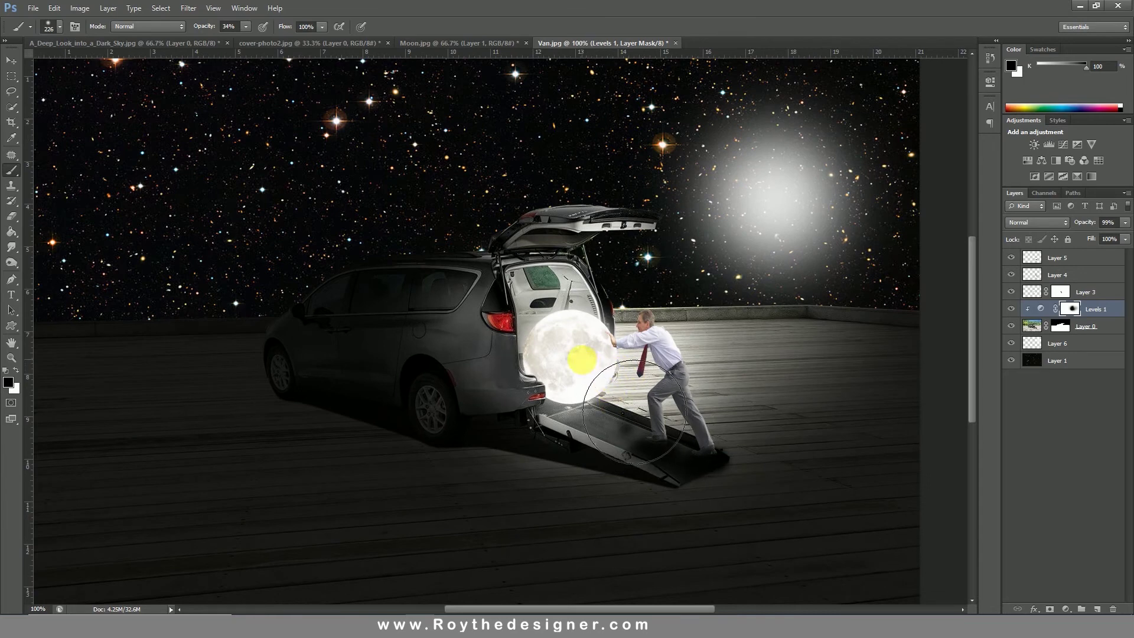
left_click(554, 334)
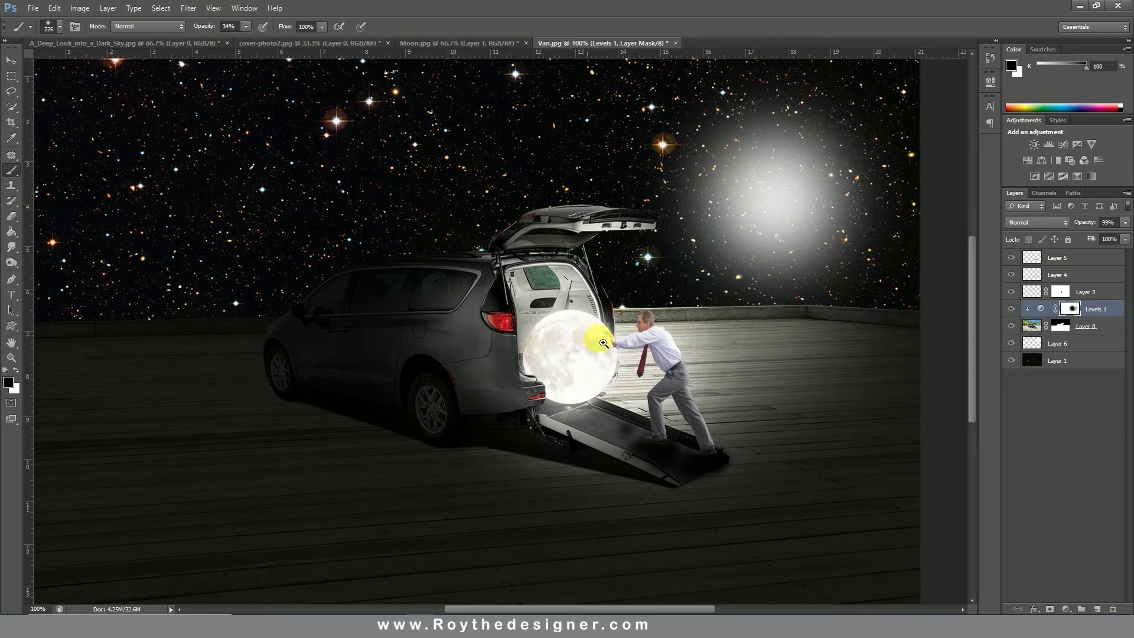
On the van layer's mask, paint black over the green window inside the van with a 20 px brush, raising the opacity from 34% to 55%
left_click_drag(603, 342, 644, 381)
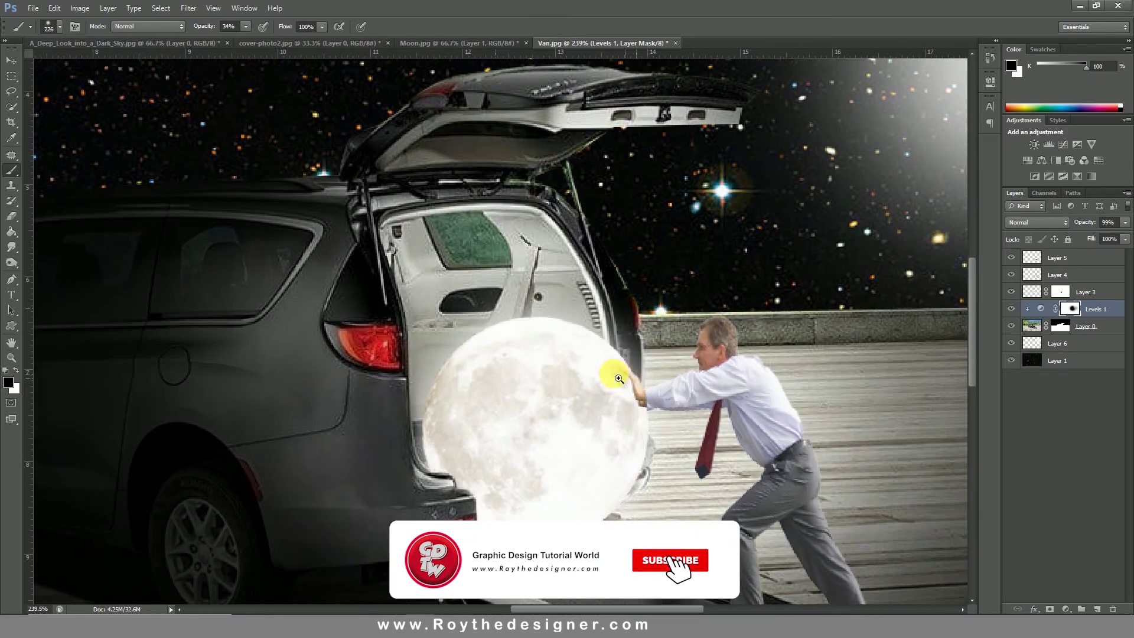
left_click(1038, 326)
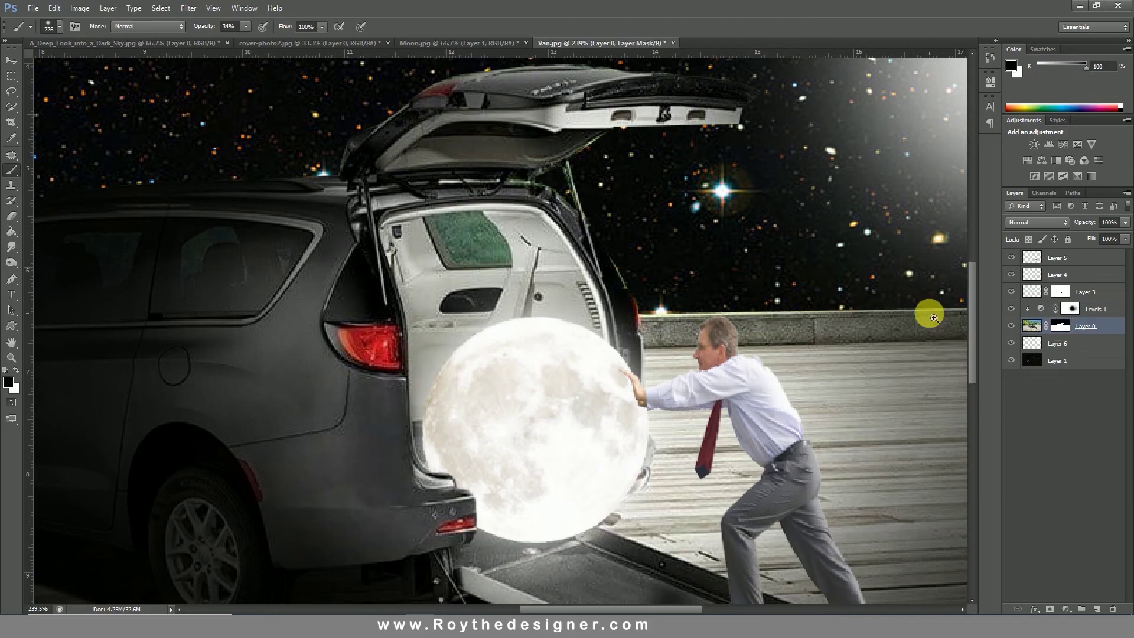
left_click_drag(514, 246, 537, 260)
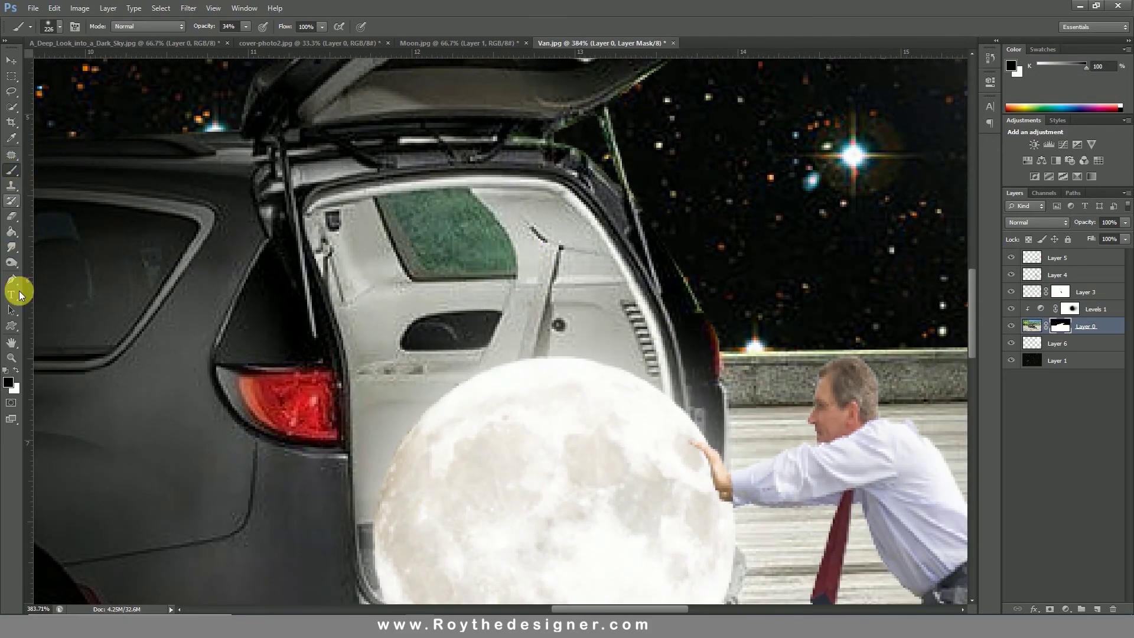
right_click(373, 249)
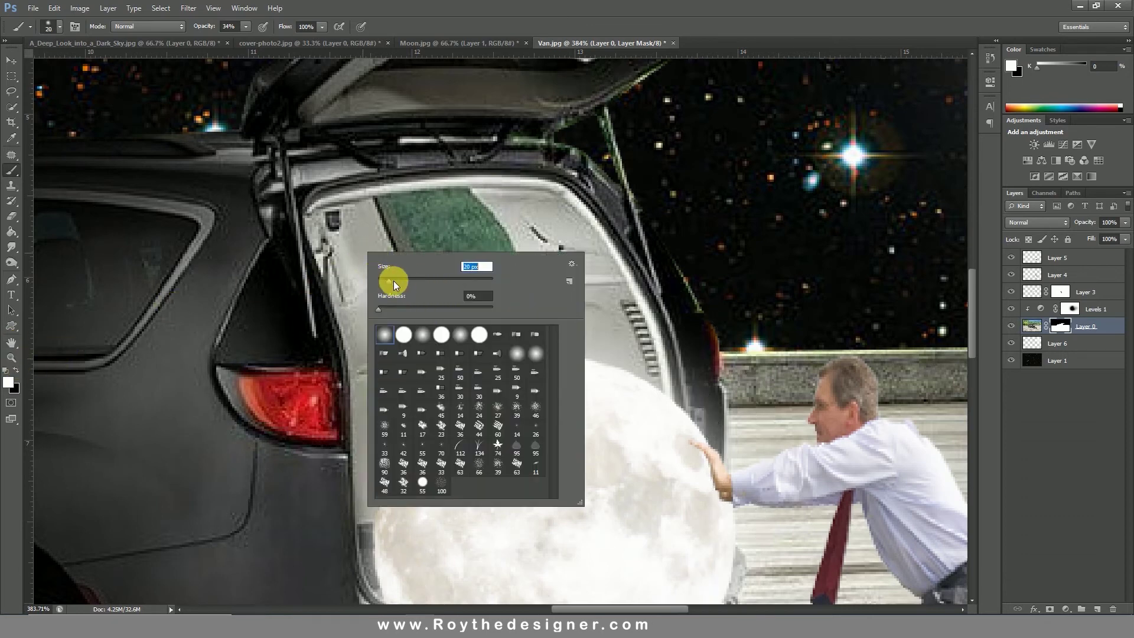
left_click(444, 216)
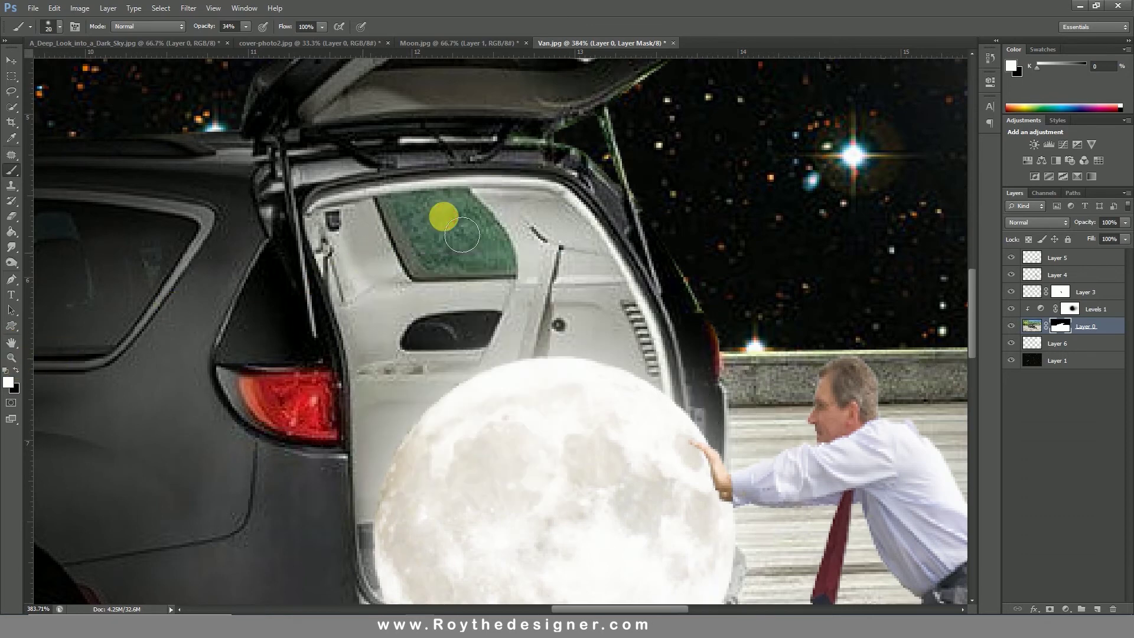
left_click(1073, 309)
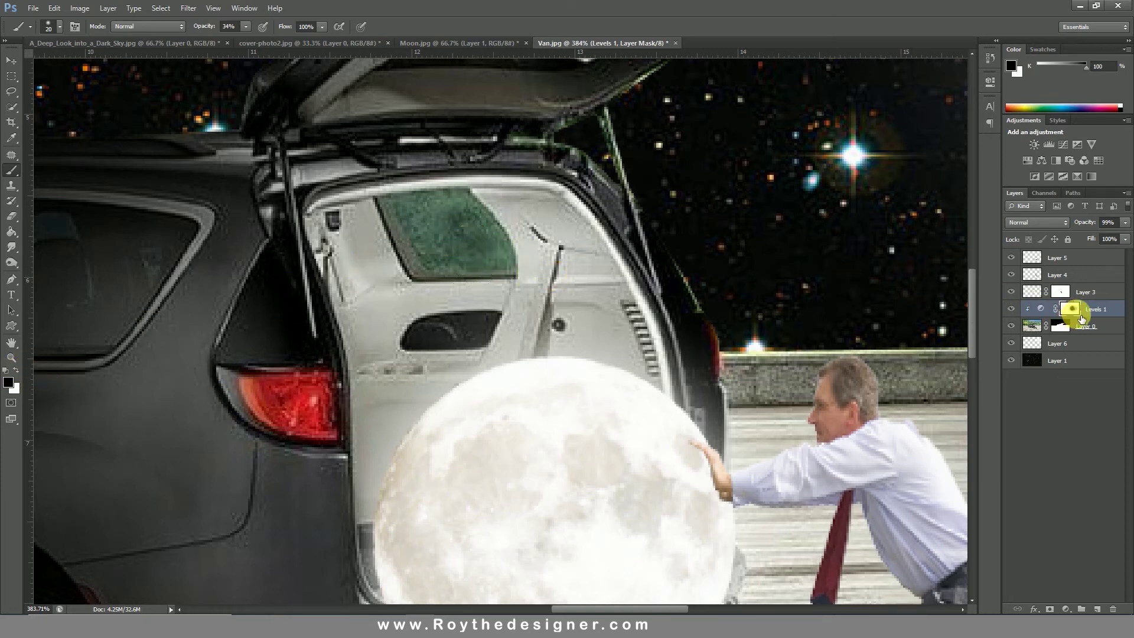
left_click(1063, 326)
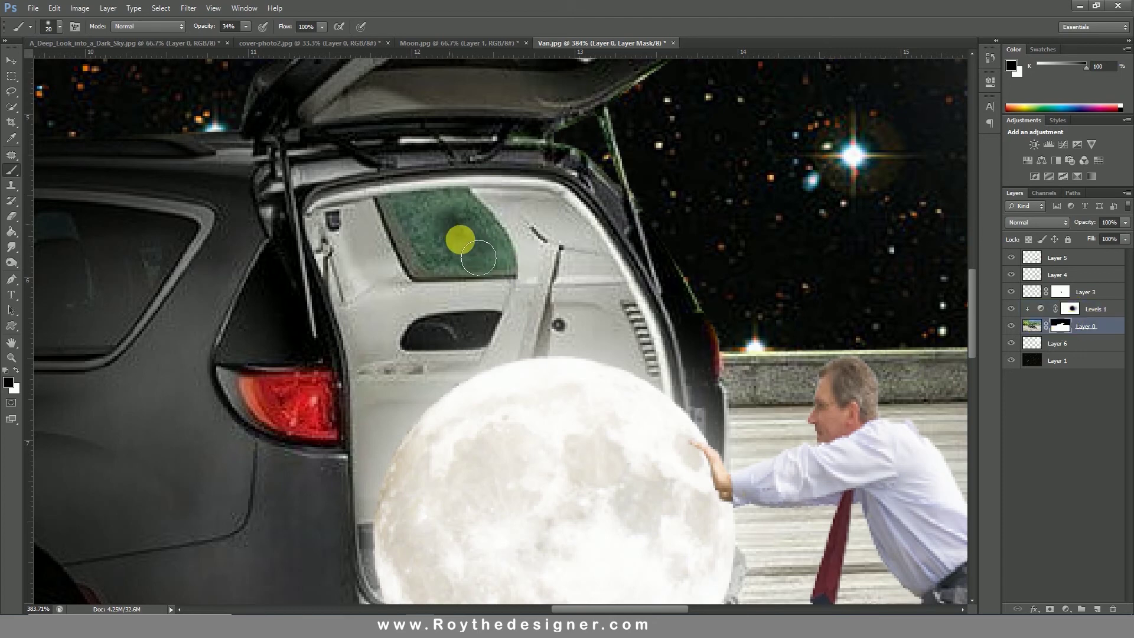
mouse_move(491, 245)
left_mouse_down()
mouse_move(458, 215)
mouse_move(421, 212)
mouse_move(468, 240)
mouse_move(455, 215)
left_mouse_up()
left_click(245, 27)
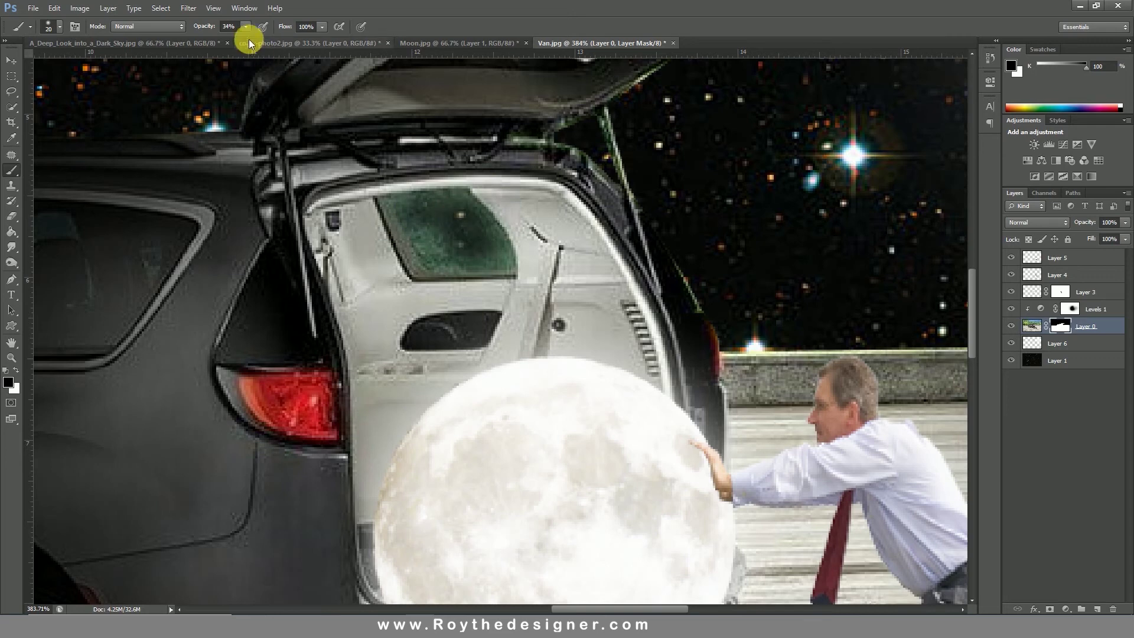
mouse_move(399, 278)
left_mouse_down()
mouse_move(426, 231)
mouse_move(457, 267)
left_mouse_up()
Finish masking out the window's green glass up to its edges with a 12 px brush, raising the opacity to 100%
right_click(470, 261)
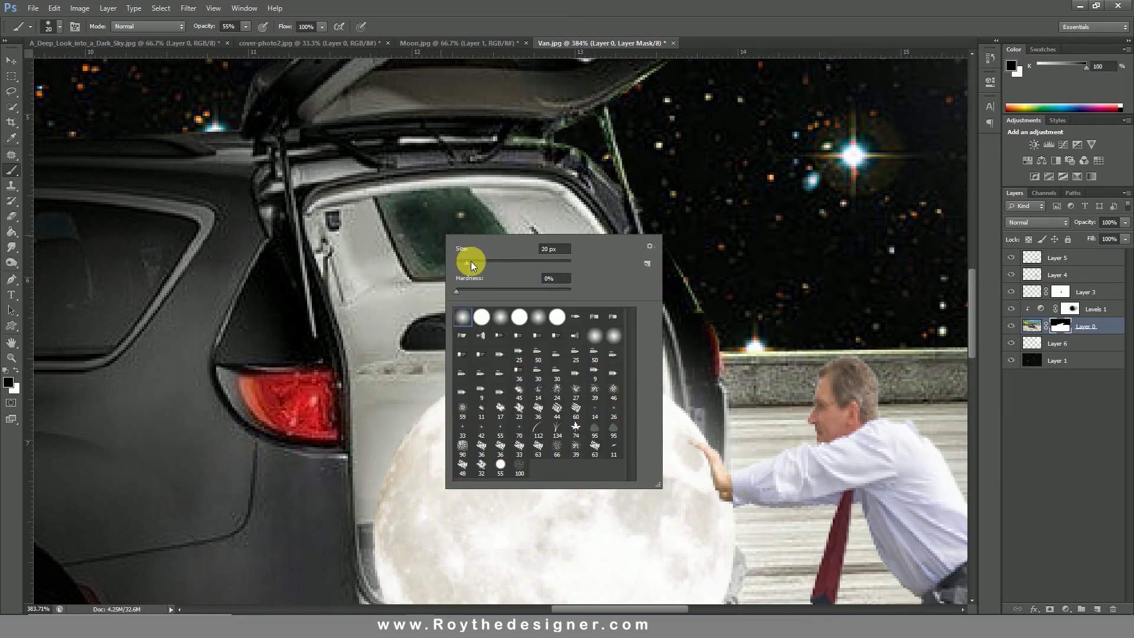
mouse_move(463, 260)
left_mouse_down()
mouse_move(491, 246)
mouse_move(521, 265)
left_mouse_up()
left_click(412, 222)
mouse_move(469, 151)
left_mouse_down()
mouse_move(521, 207)
mouse_move(554, 299)
mouse_move(550, 256)
mouse_move(549, 322)
mouse_move(354, 303)
mouse_move(256, 144)
mouse_move(402, 134)
mouse_move(466, 148)
mouse_move(556, 259)
mouse_move(570, 322)
mouse_move(357, 188)
mouse_move(378, 275)
mouse_move(395, 271)
left_mouse_up()
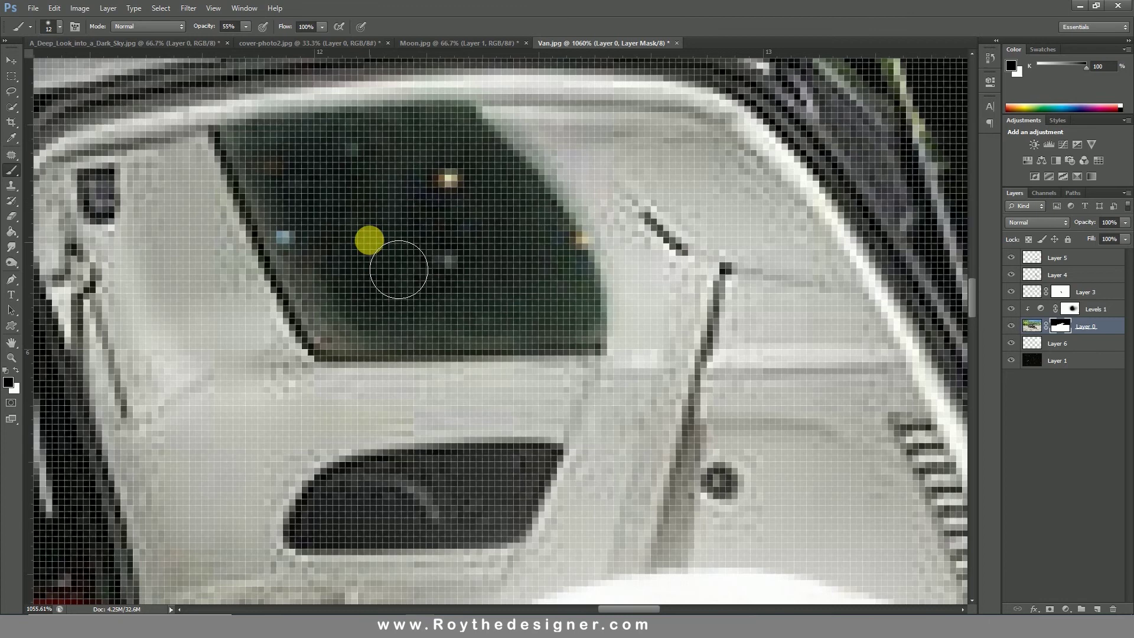
left_click(245, 26)
left_click_drag(257, 46, 282, 40)
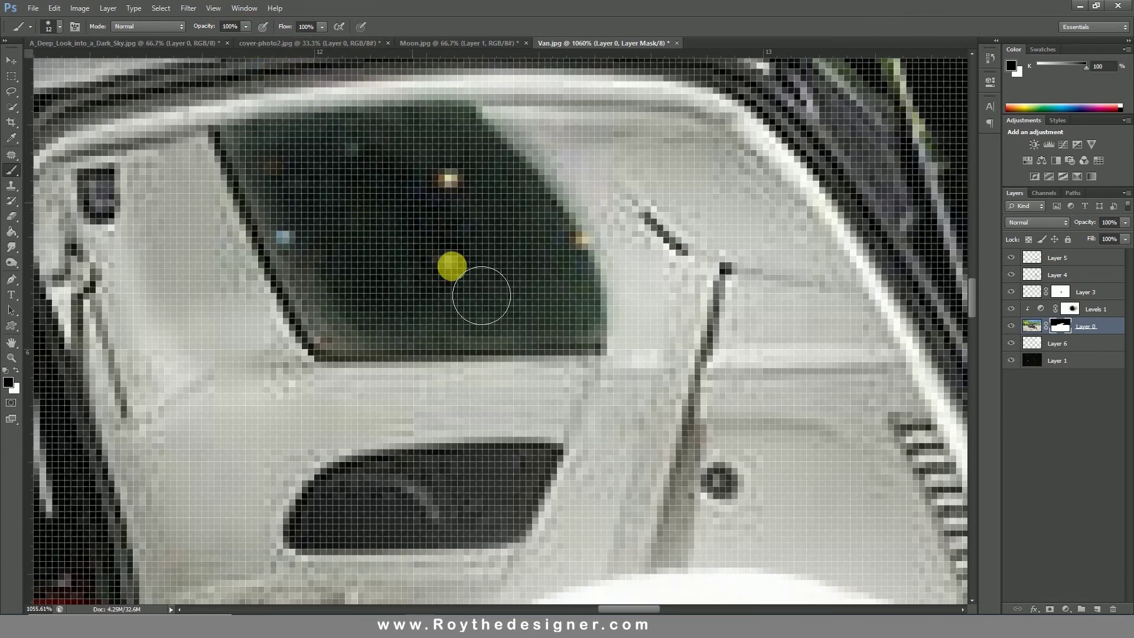
mouse_move(379, 179)
left_mouse_down()
mouse_move(375, 155)
mouse_move(446, 142)
mouse_move(502, 307)
mouse_move(424, 283)
left_mouse_up()
key("ctrl+0")
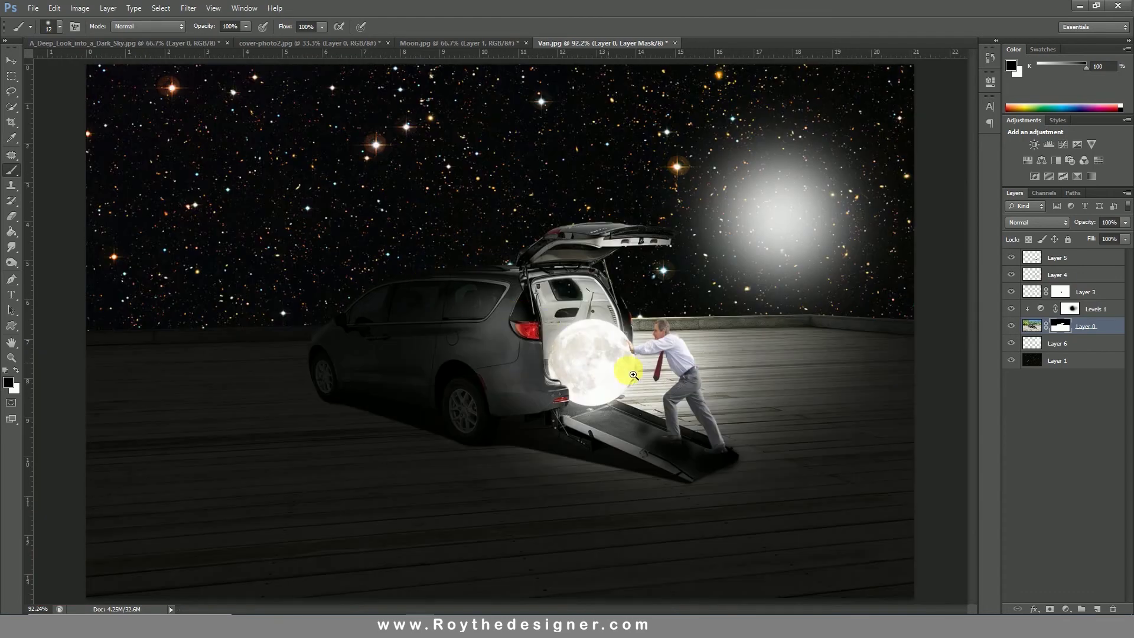
Lower the opacity of Layer 5, the shadow on the ramp, to 56%
left_click_drag(715, 405, 667, 380)
left_click(668, 379, "alt")
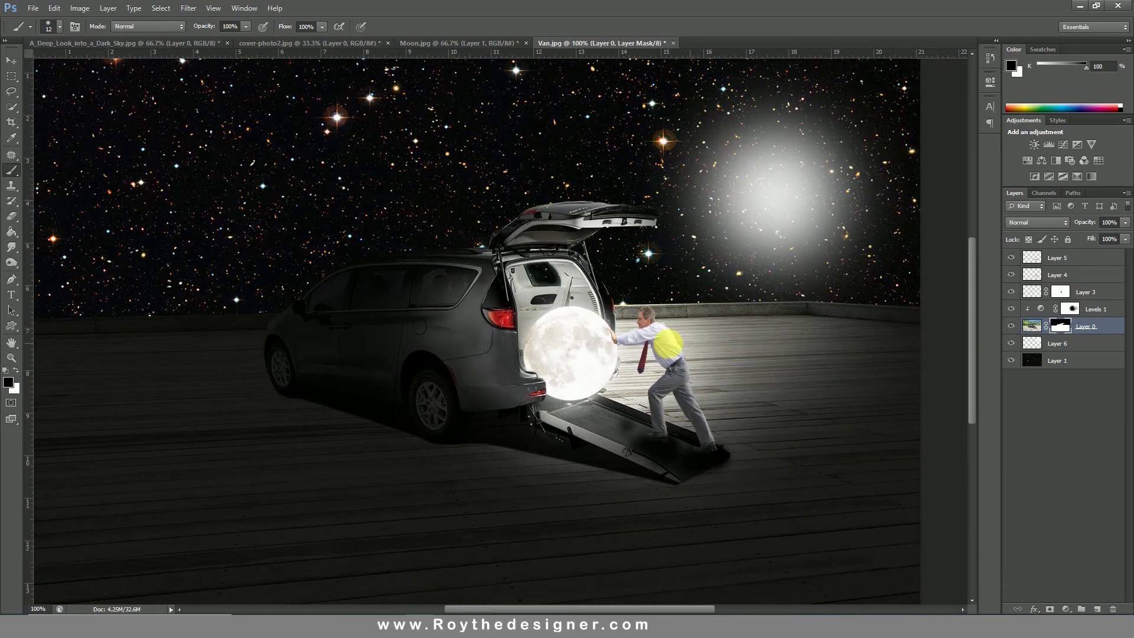
key("ctrl+minus")
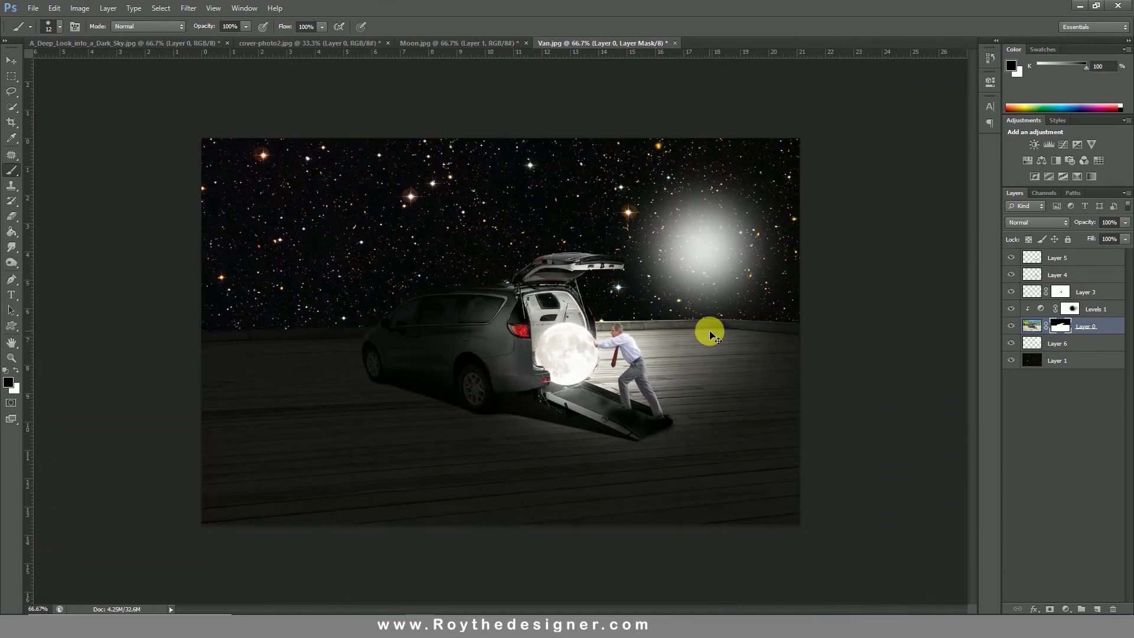
key("ctrl+0")
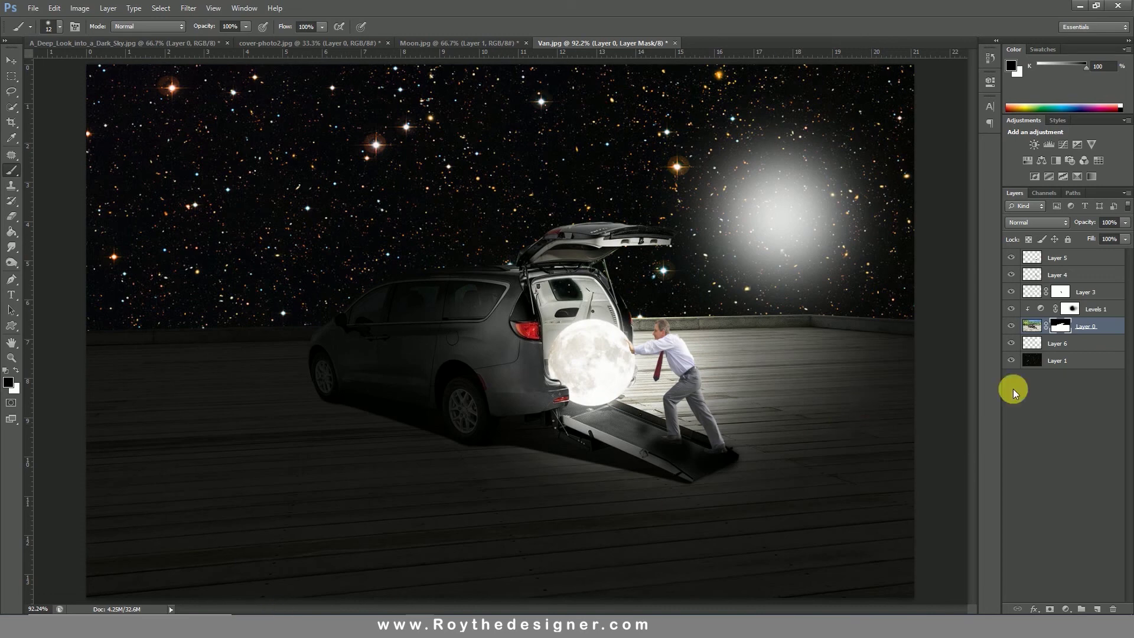
left_click(1075, 259)
key("x")
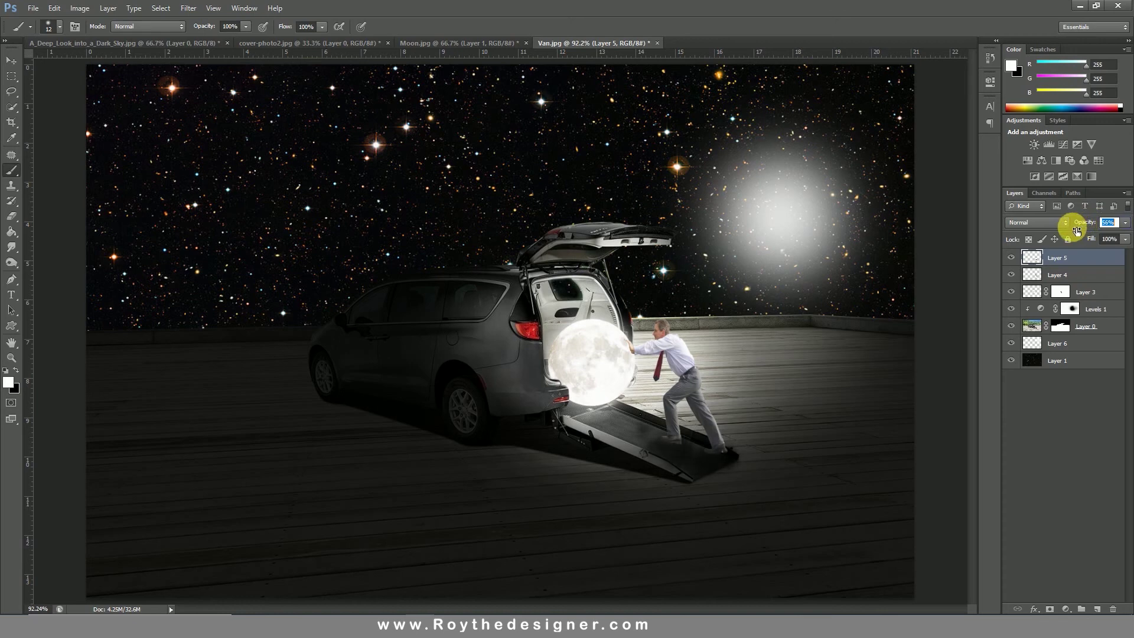
Add a Brightness/Contrast adjustment layer directly above the starry sky layer with brightness 86 and contrast 21
left_click(1085, 361)
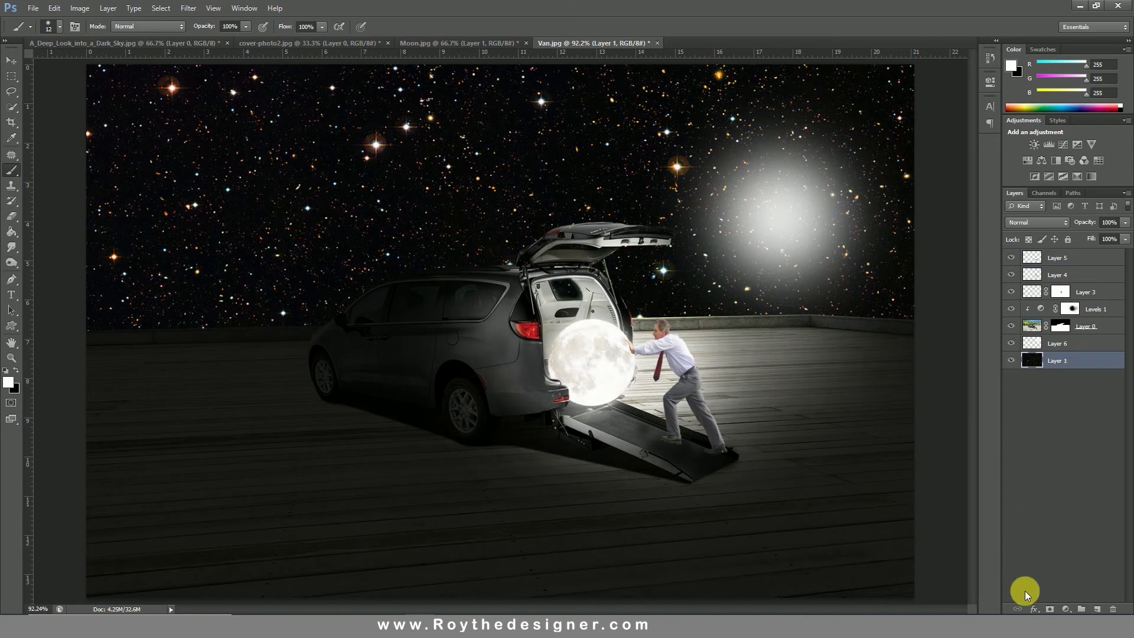
left_click(1066, 609)
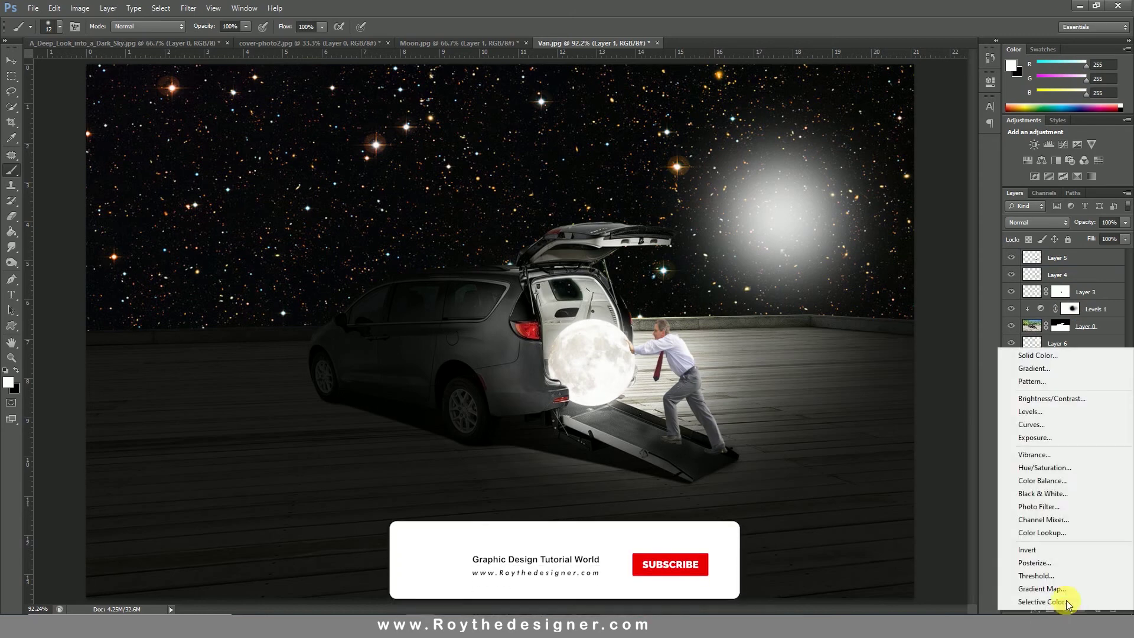
left_click(1052, 399)
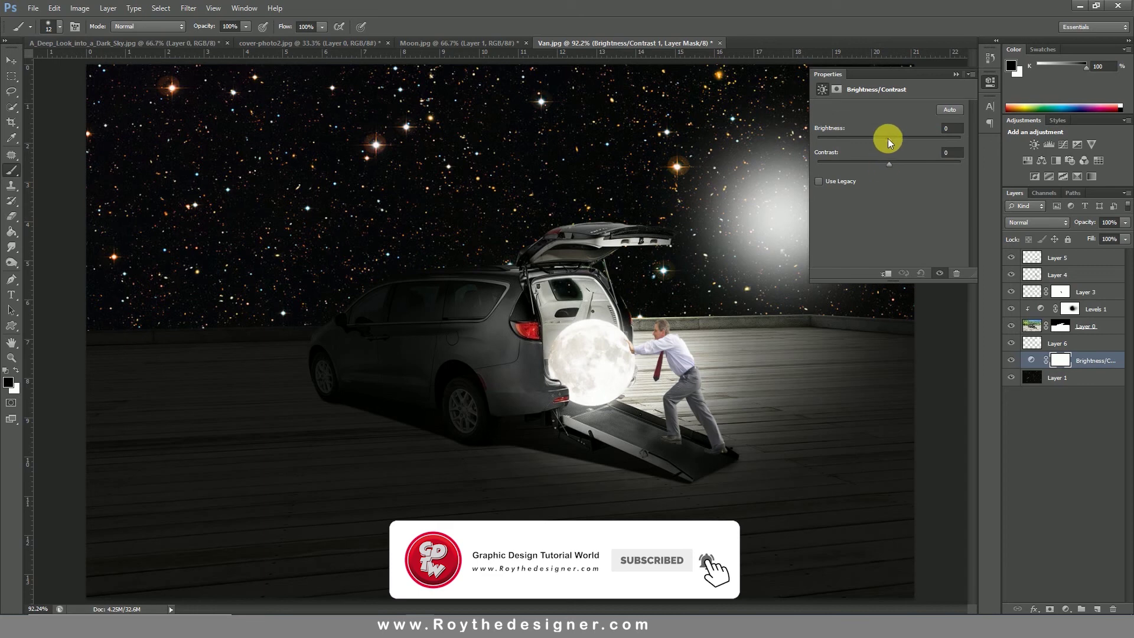
mouse_move(932, 138)
left_mouse_down()
mouse_move(948, 140)
mouse_move(930, 138)
left_mouse_up()
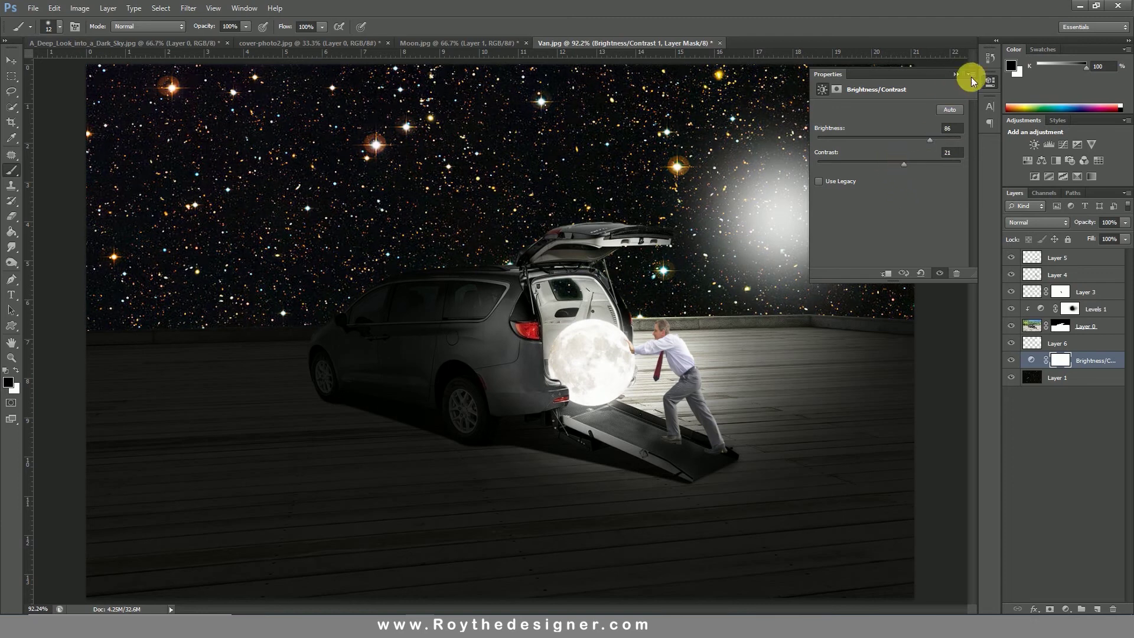
On the Levels 1 mask, paint black along the deck near the horizon with a soft 191 px brush at 7% opacity, and set the layer's opacity to 97%
left_click(990, 83)
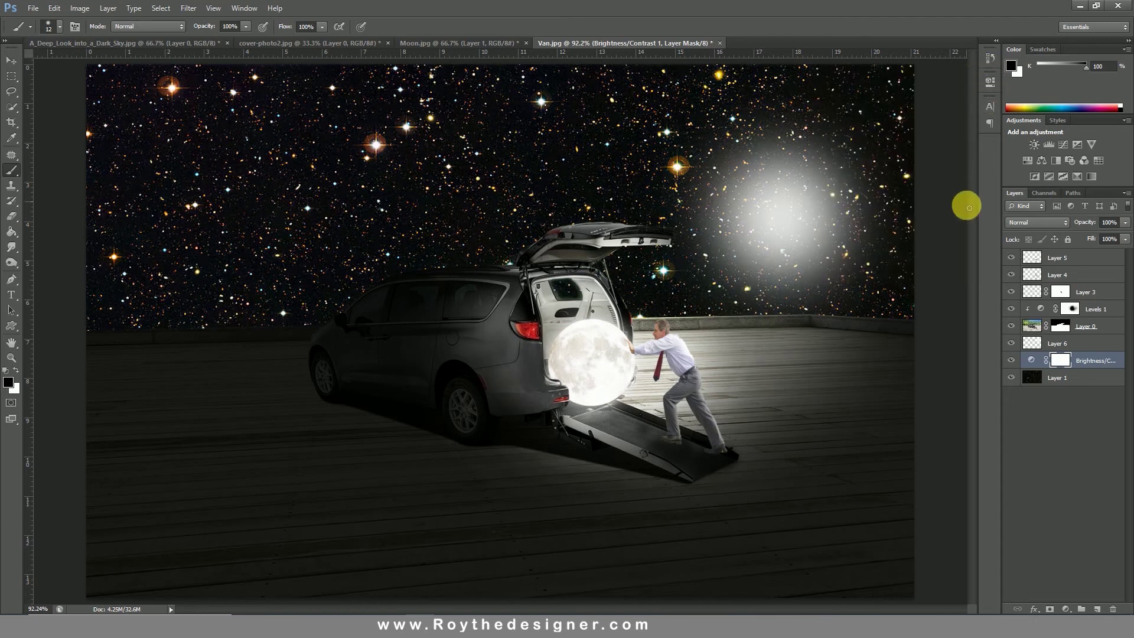
left_click(1068, 329)
left_click(1068, 310)
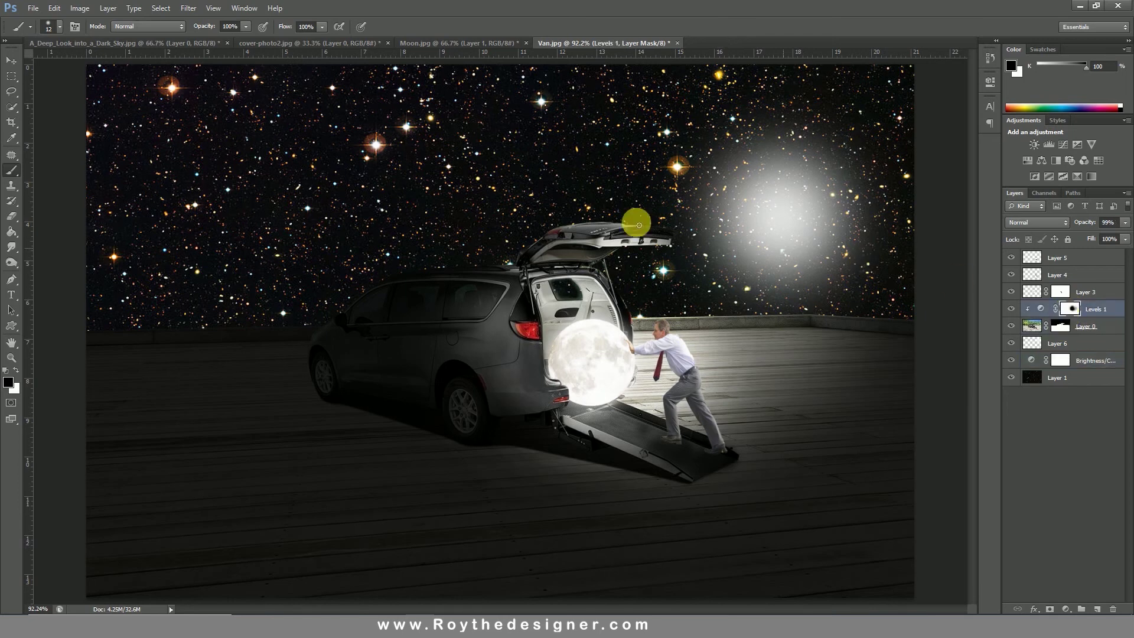
right_click(330, 191)
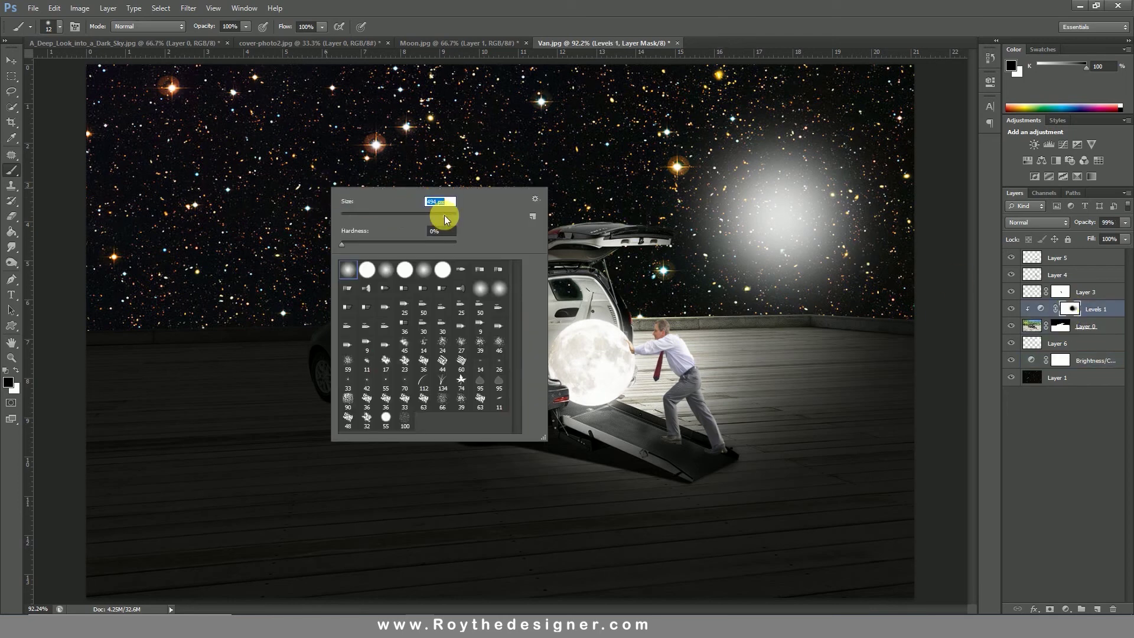
left_click(15, 171)
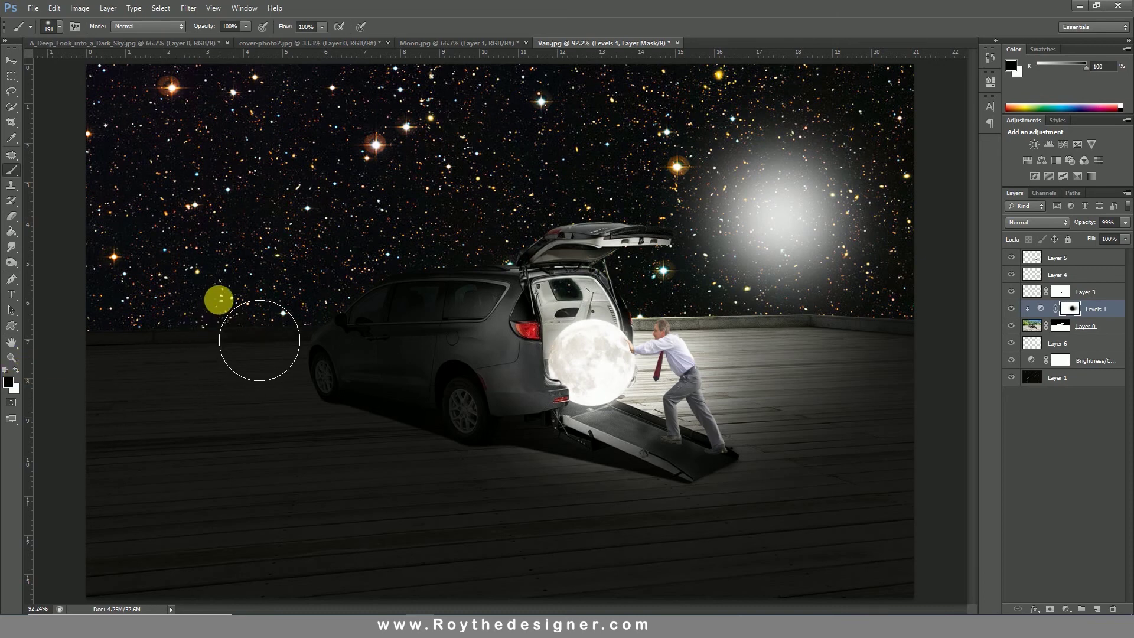
left_click(246, 27)
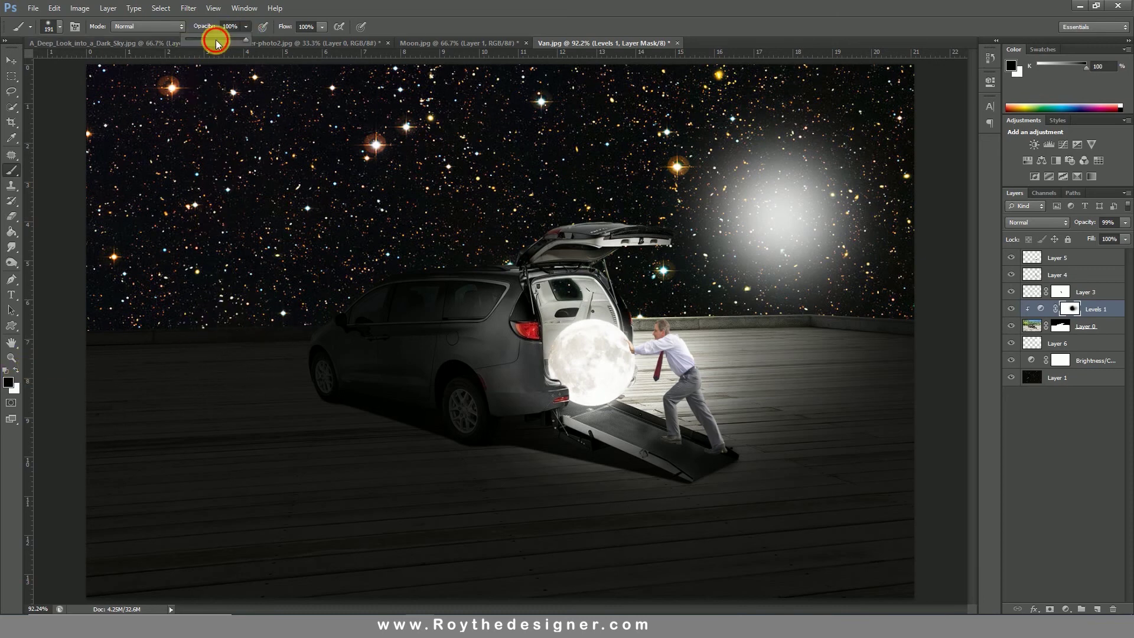
left_click_drag(196, 50, 191, 51)
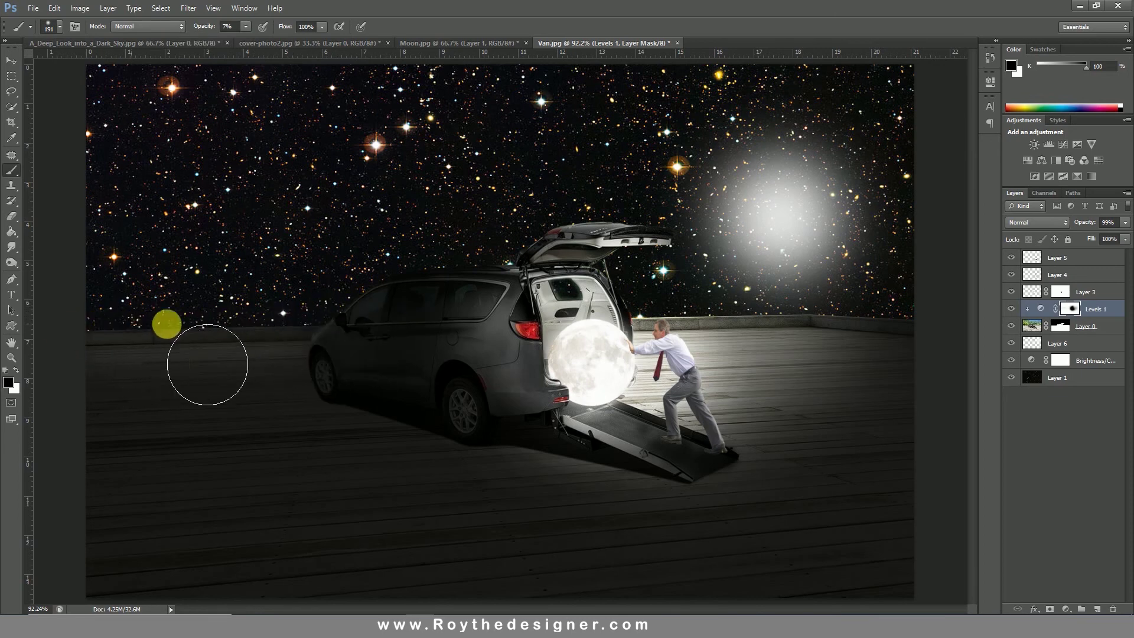
mouse_move(360, 347)
left_mouse_down()
mouse_move(549, 289)
mouse_move(368, 309)
mouse_move(572, 273)
mouse_move(330, 311)
mouse_move(381, 311)
mouse_move(325, 344)
mouse_move(121, 360)
mouse_move(625, 289)
mouse_move(892, 309)
mouse_move(848, 328)
mouse_move(972, 354)
mouse_move(705, 353)
mouse_move(729, 354)
mouse_move(734, 339)
mouse_move(701, 341)
mouse_move(798, 335)
left_mouse_up()
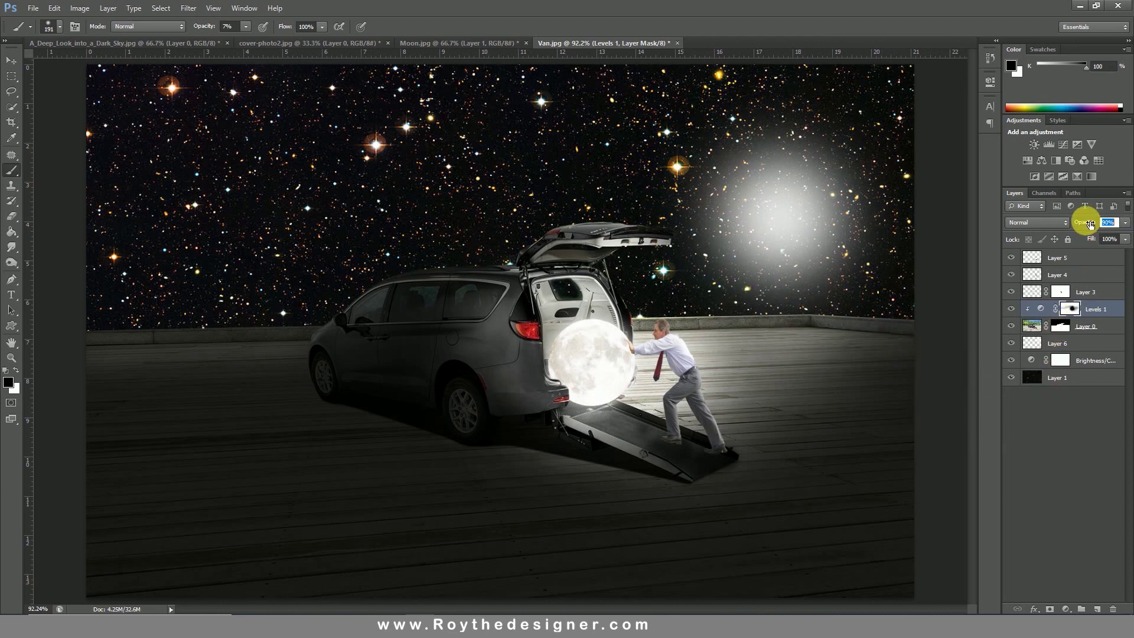
left_click_drag(1090, 224, 1101, 225)
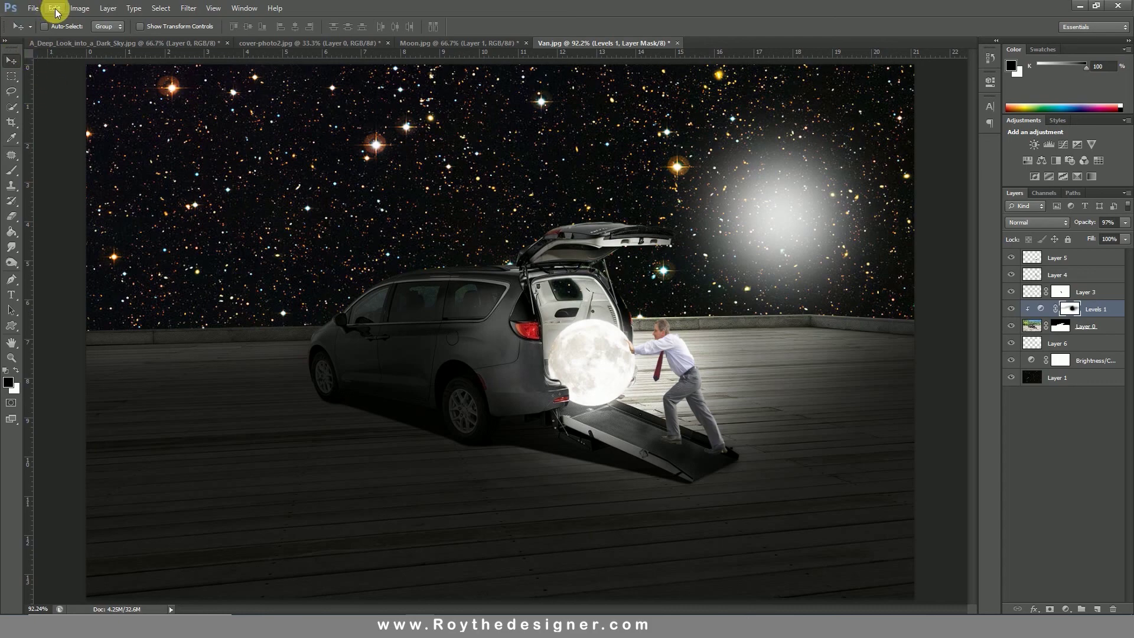
Start saving a copy of the composite under a new name, with JPEG as the file format
left_click(35, 8)
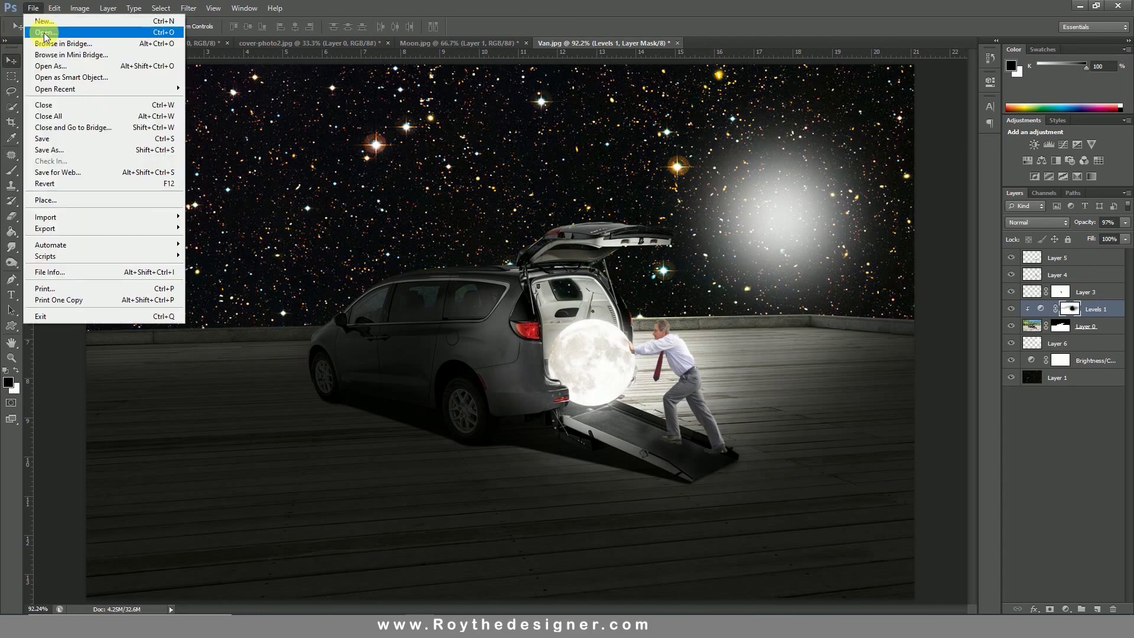
left_click(71, 150)
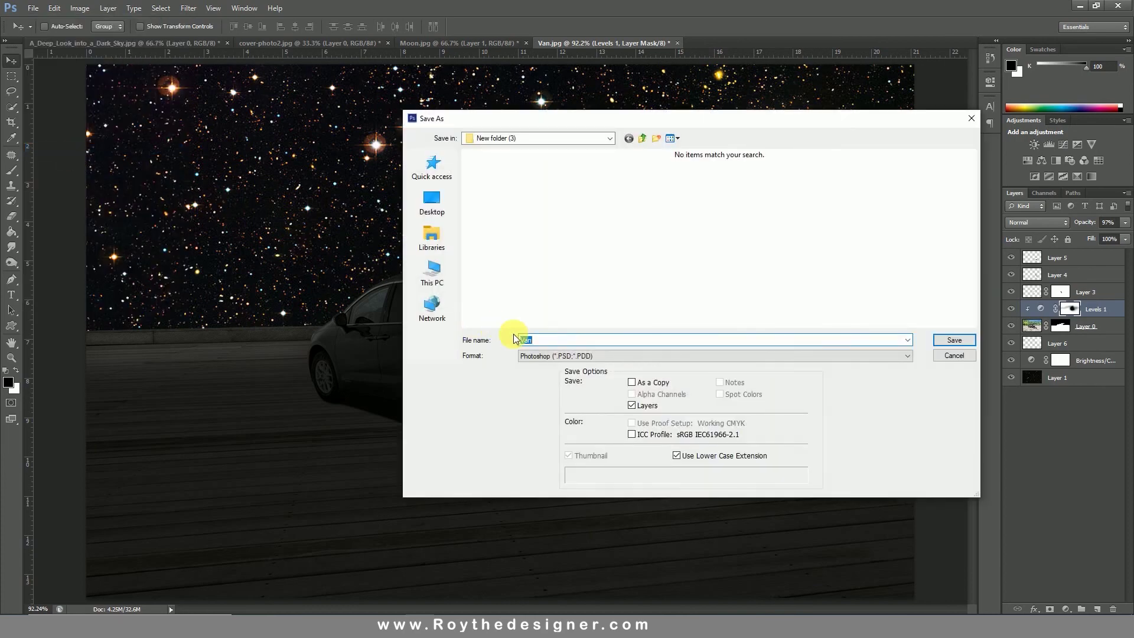
left_click(544, 356)
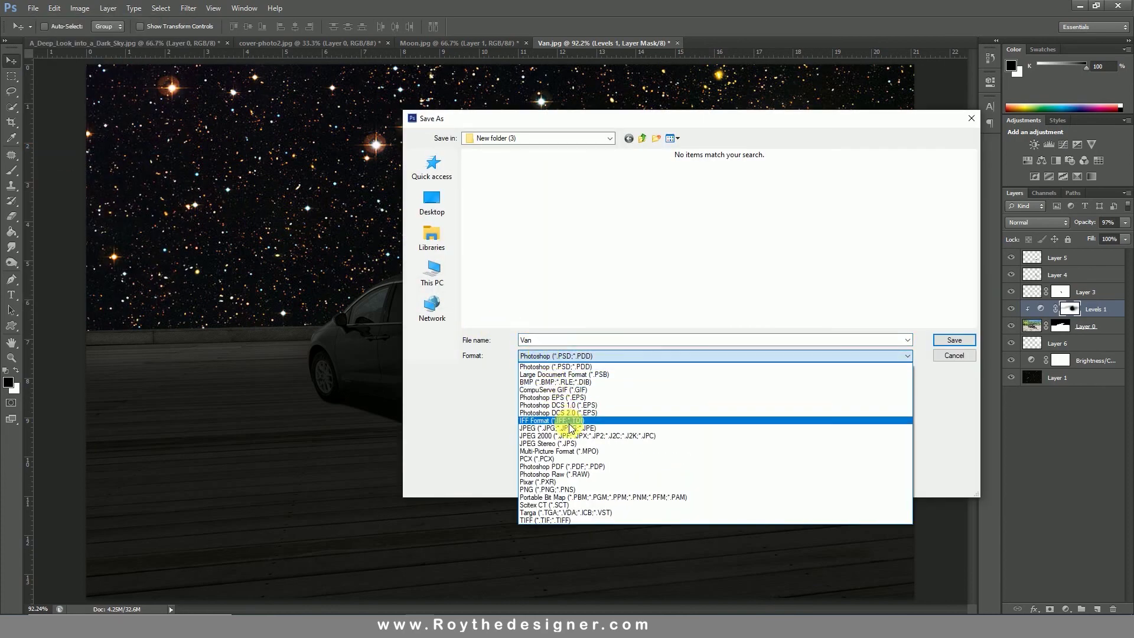
left_click(570, 432)
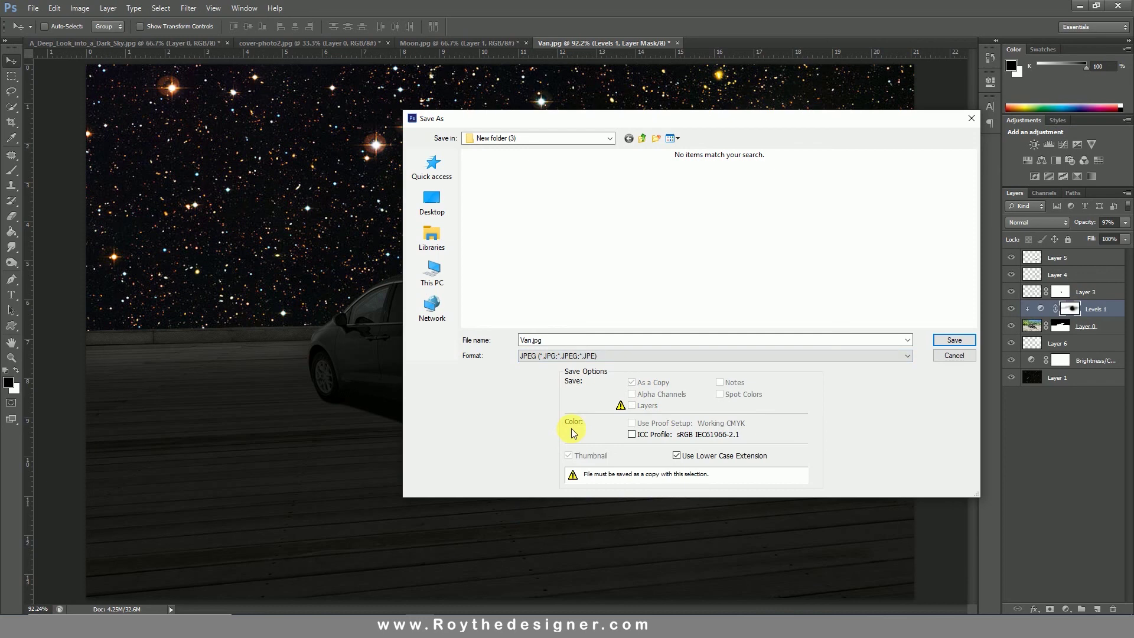
Name the JPEG copy "Photo Manipulation Tutorial Man Staling the Moon" and save it in New folder (3) at maximum quality 12
double_click(572, 335)
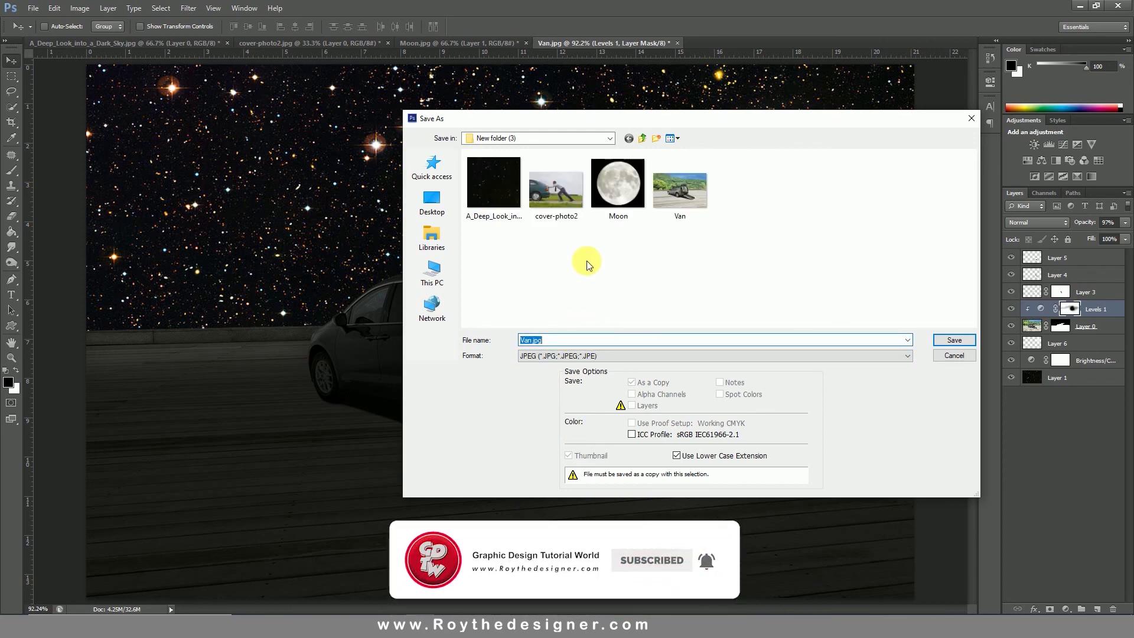
type("Photo")
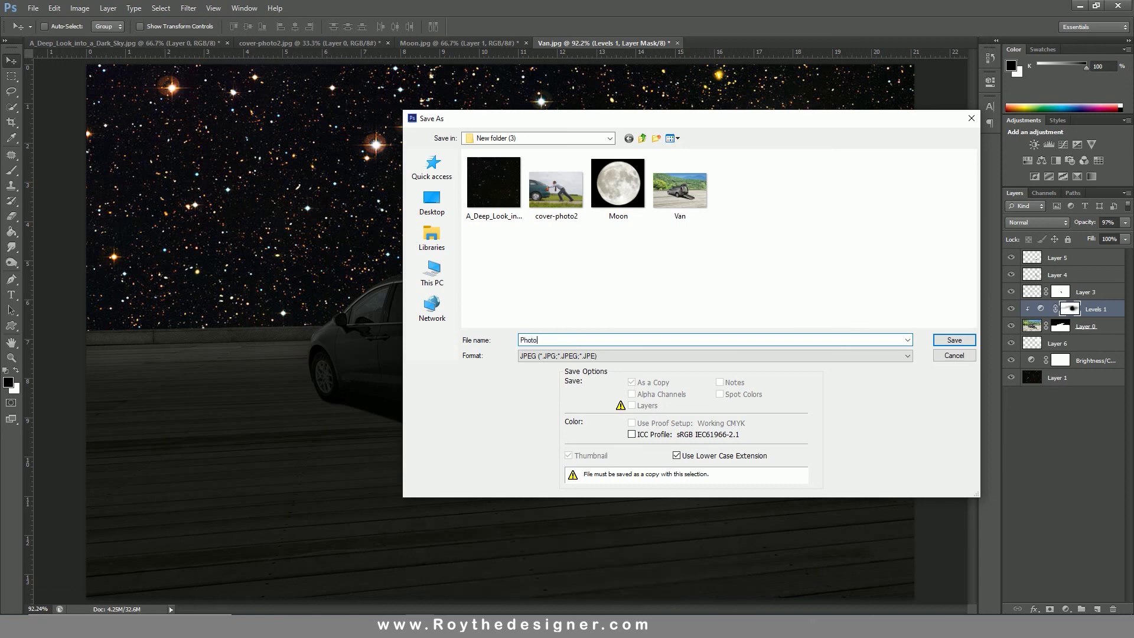
type(" Manipulation Tuto")
type("rial Man Staling the moo")
key("BackSpace")
key("BackSpace")
key("BackSpace")
type("Moon")
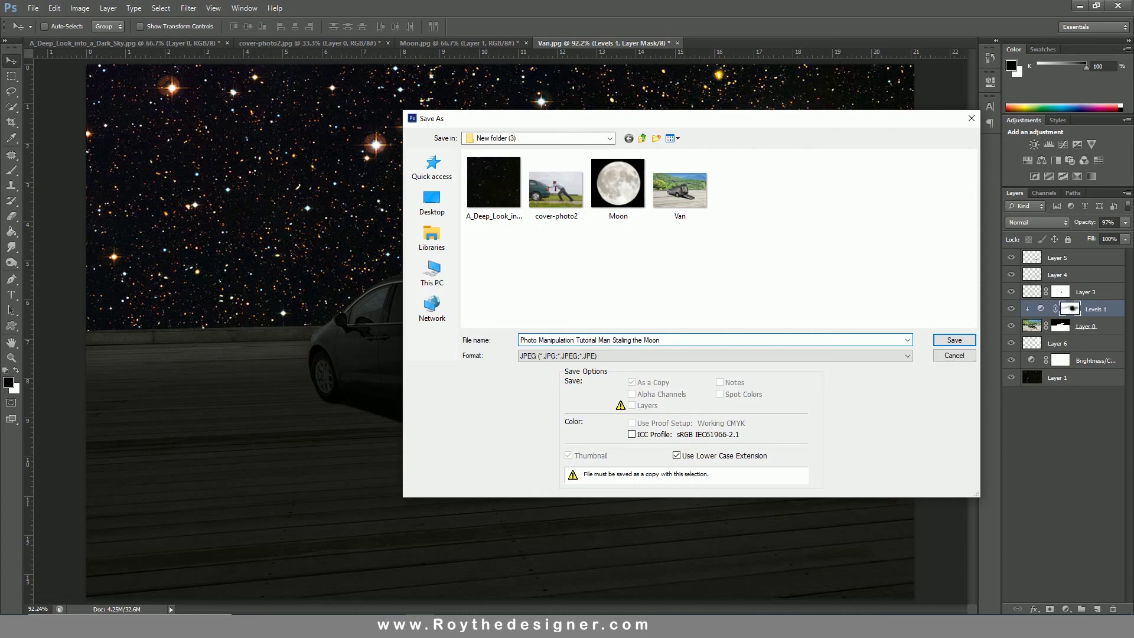
left_click(947, 344)
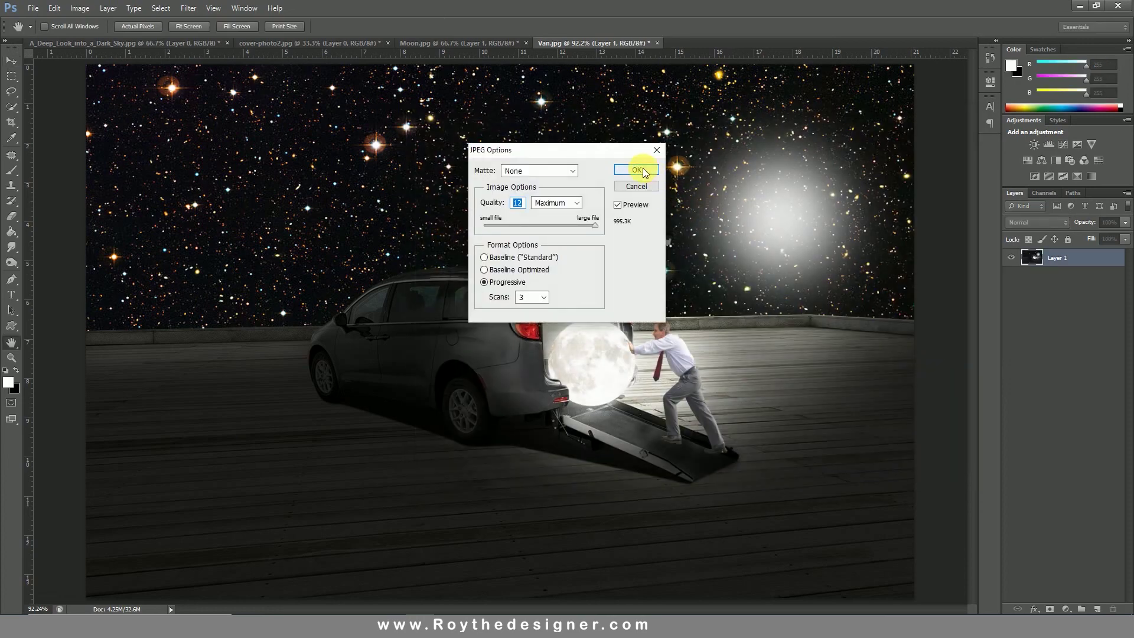
left_click(643, 169)
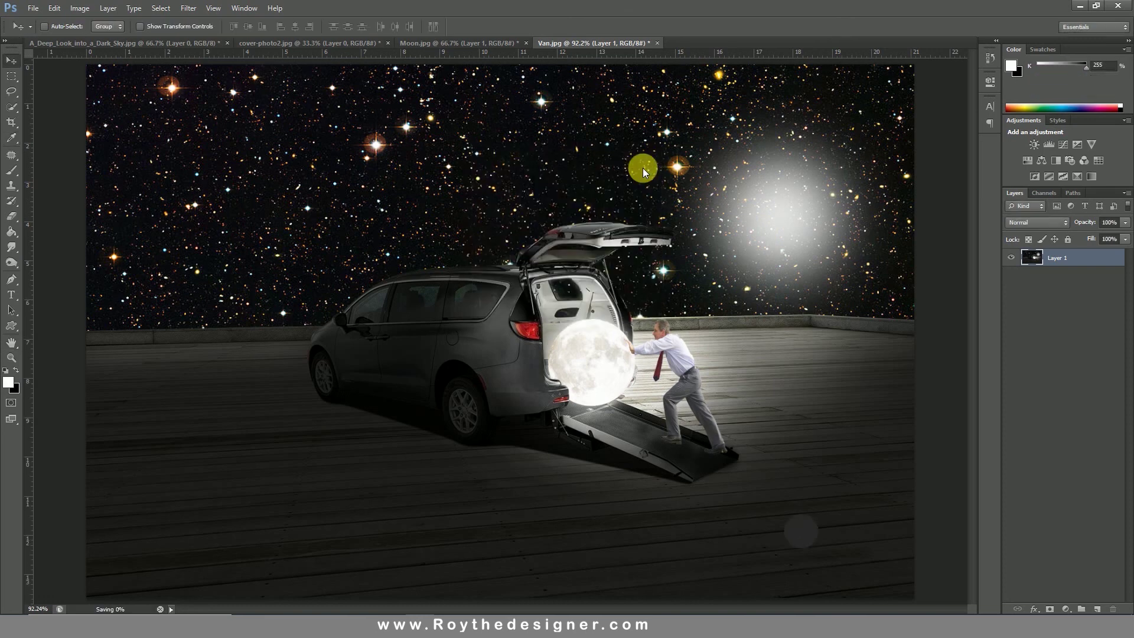